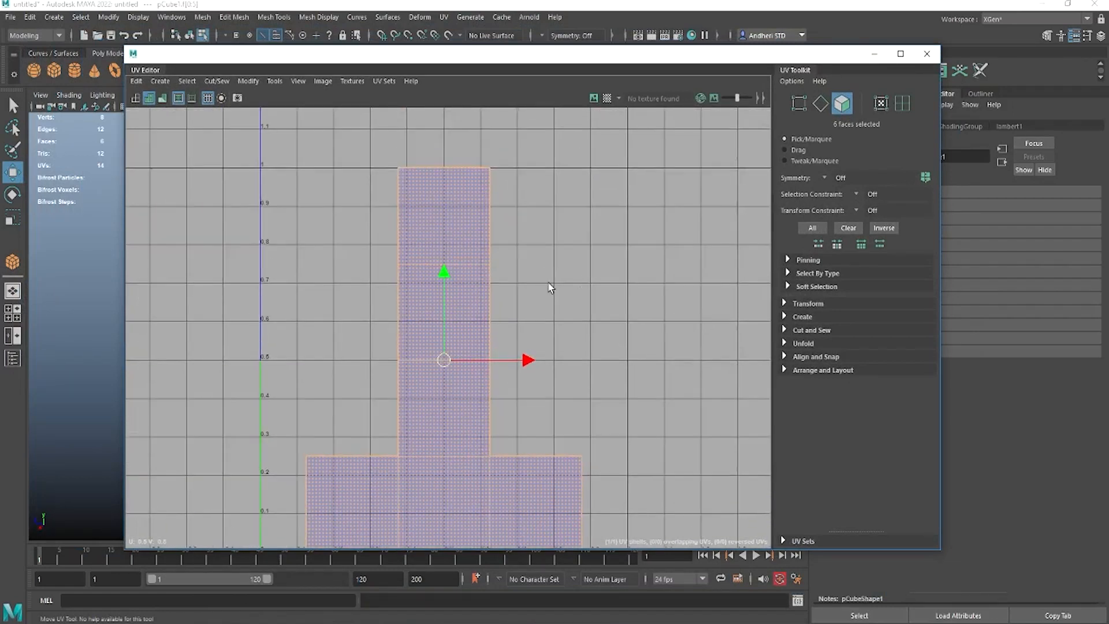
# - Try moving the two UVs on the right side of the uppermost UV square, and undo the move
pyautogui.click(549, 287)
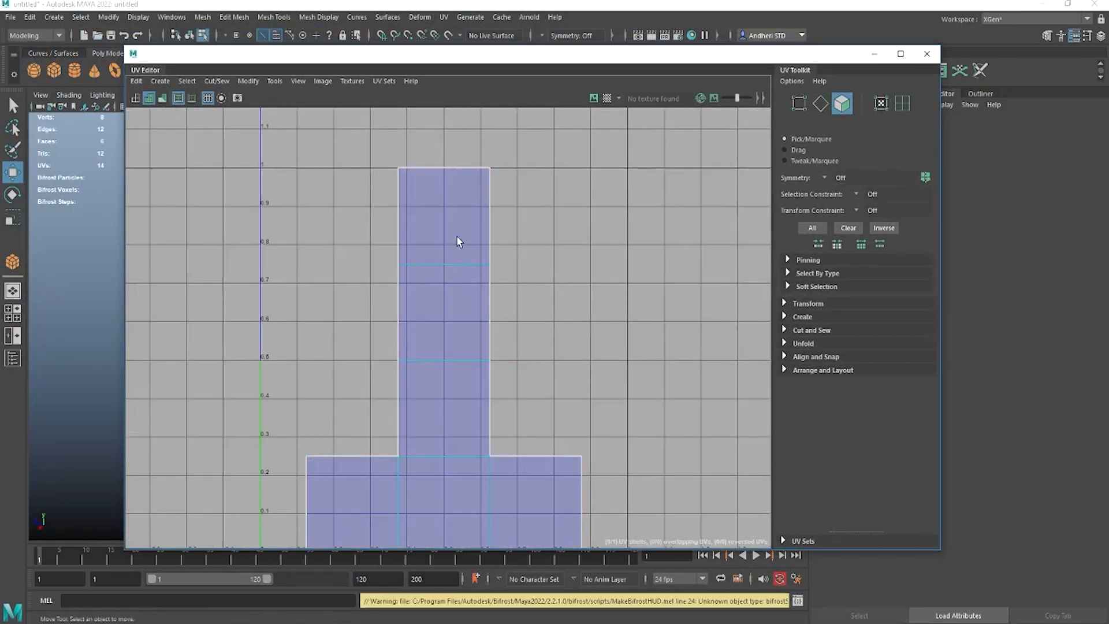
pyautogui.moveTo(458, 237); pyautogui.dragTo(507, 237, button='right')
pyautogui.moveTo(475, 157); pyautogui.dragTo(527, 315)
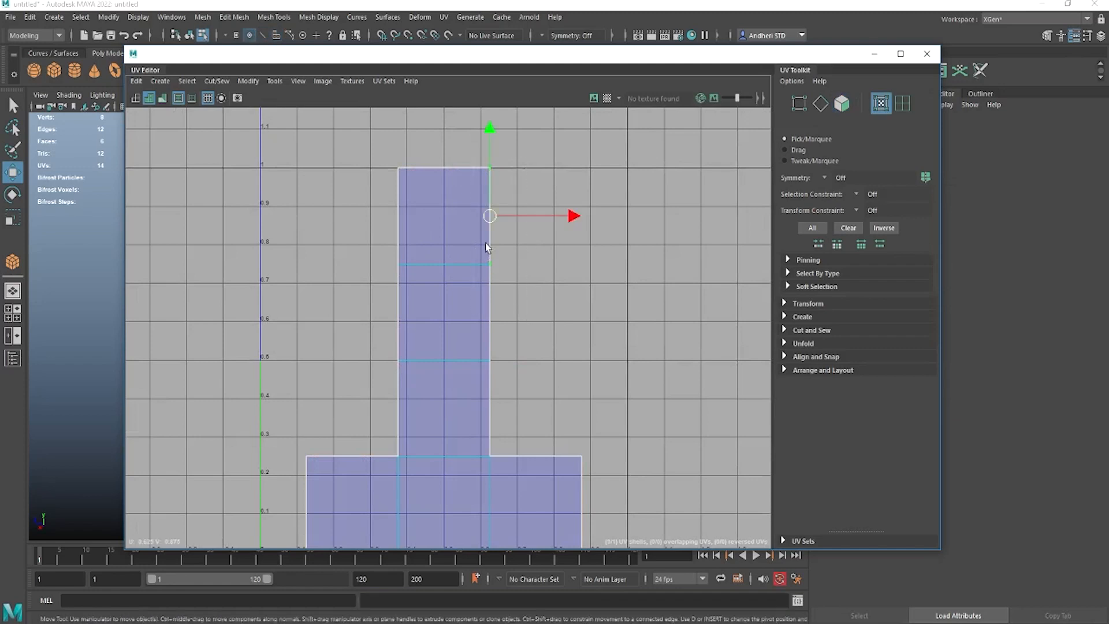
pyautogui.moveTo(491, 216); pyautogui.dragTo(530, 230)
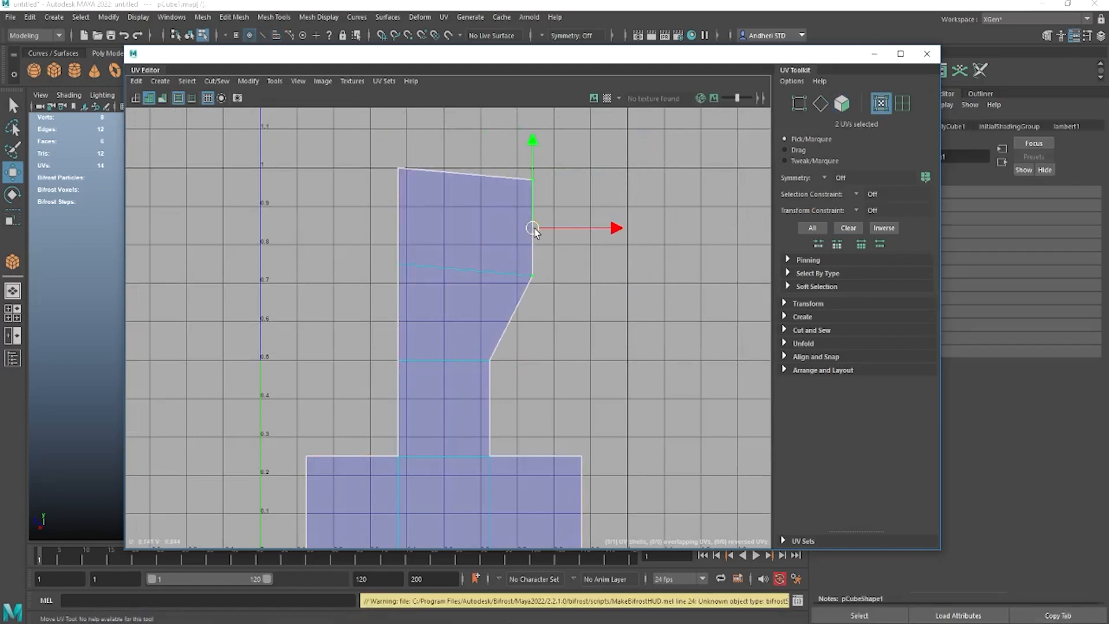
pyautogui.hotkey('ctrl', 'z')
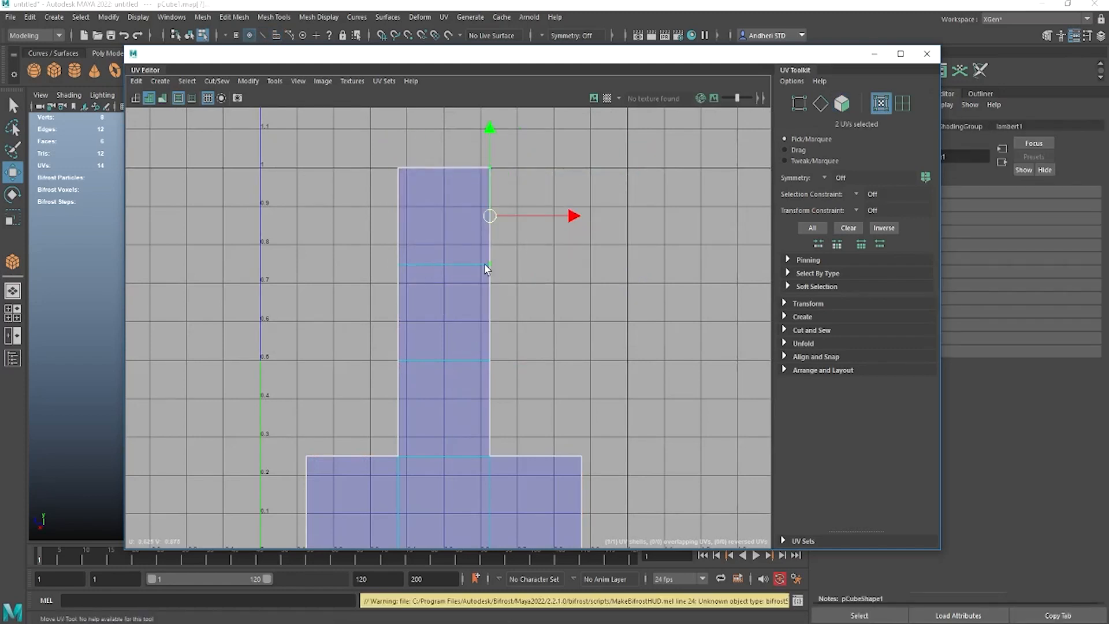
# - Cut the UV edge at V 0.75 between the uppermost square and the face below it
pyautogui.moveTo(429, 223); pyautogui.dragTo(428, 191, button='right')
pyautogui.click(452, 290)
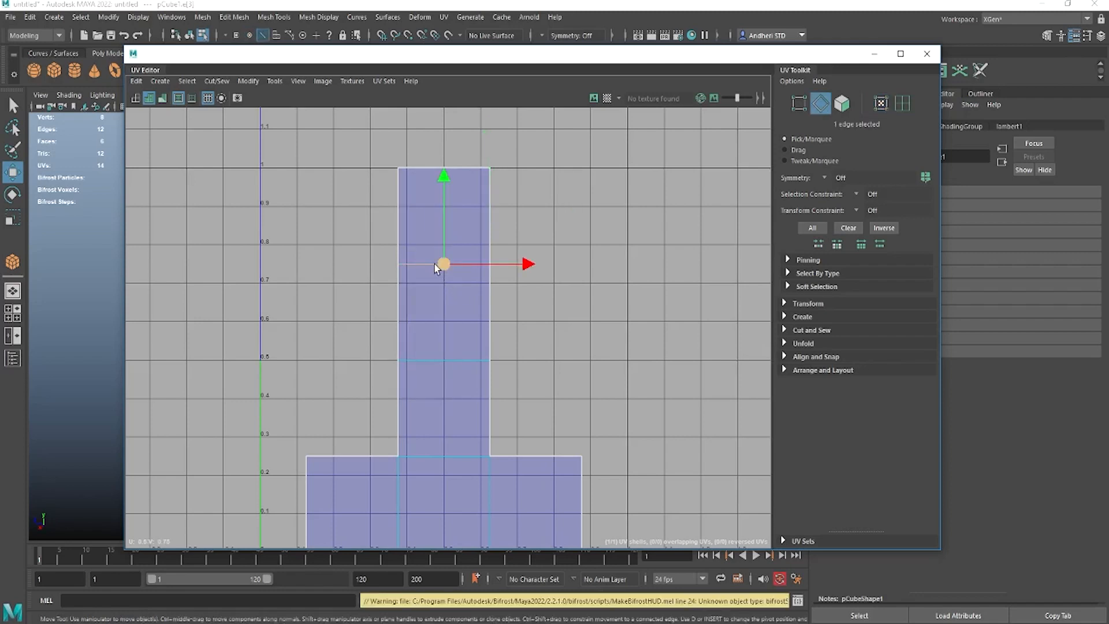
pyautogui.keyDown('shift'); pyautogui.moveTo(435, 264); pyautogui.dragTo(379, 293, button='right'); pyautogui.keyUp('shift')
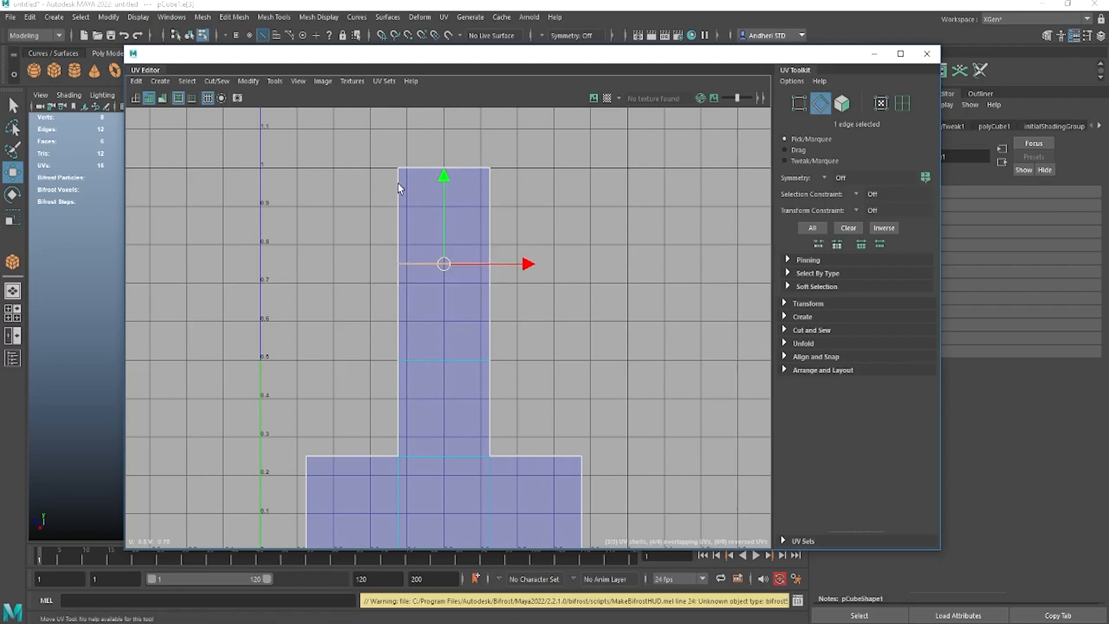
# - Select the whole UV shell of the uppermost square and move it away to the upper right of the layout
pyautogui.click(366, 133)
pyautogui.moveTo(444, 188); pyautogui.dragTo(558, 182, button='right')
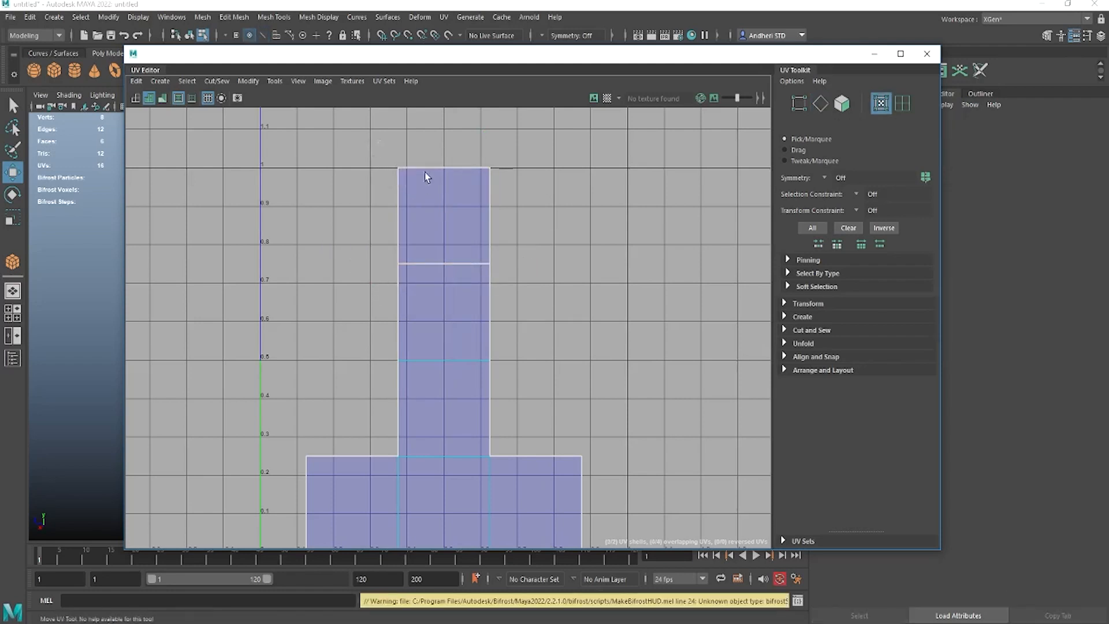
pyautogui.click(398, 168)
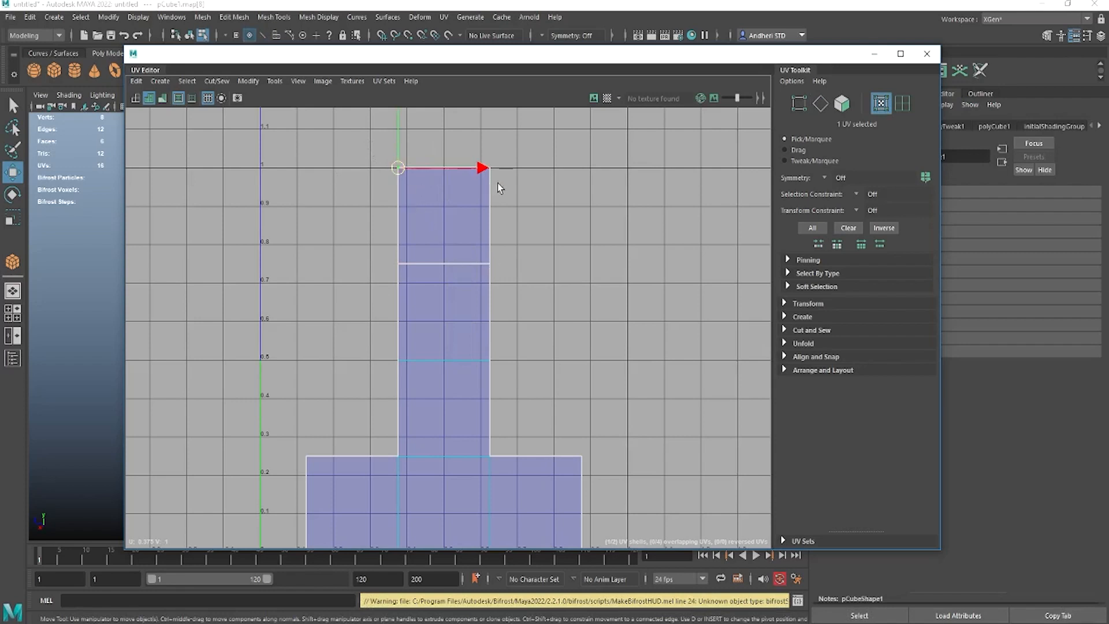
pyautogui.click(490, 168)
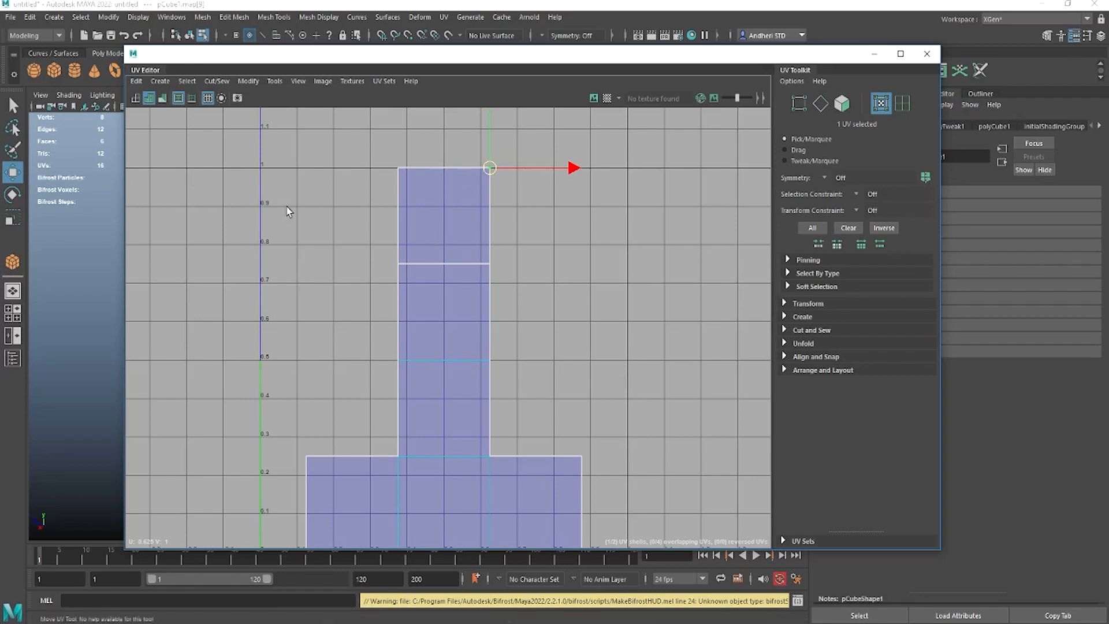
pyautogui.keyDown('shift'); pyautogui.rightClick(492, 170); pyautogui.keyUp('shift')
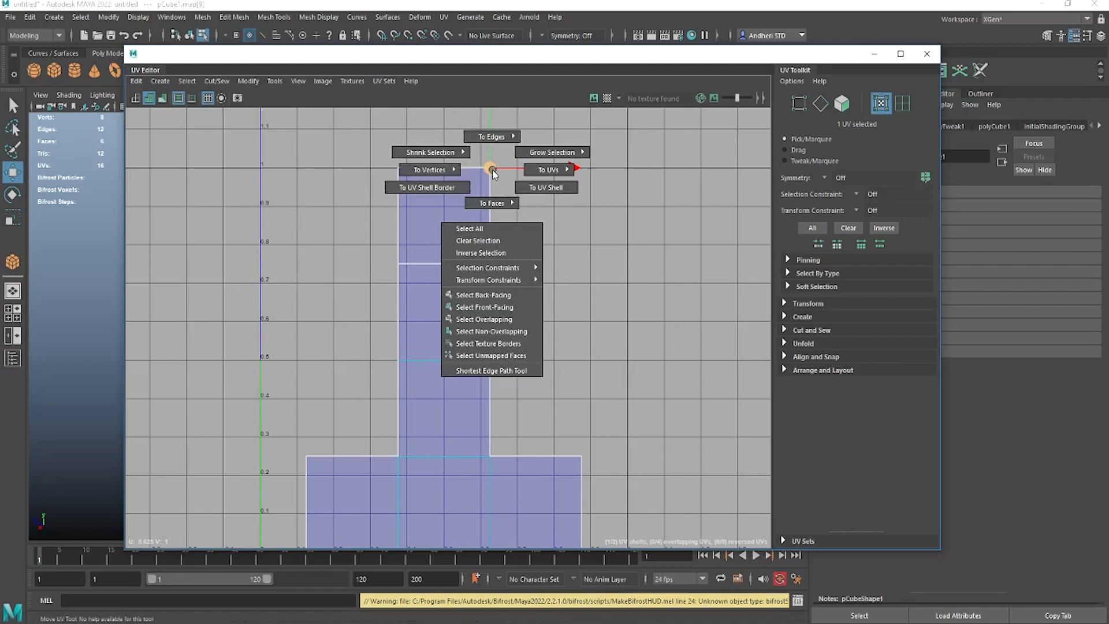
pyautogui.click(540, 202)
pyautogui.moveTo(450, 219); pyautogui.dragTo(638, 206)
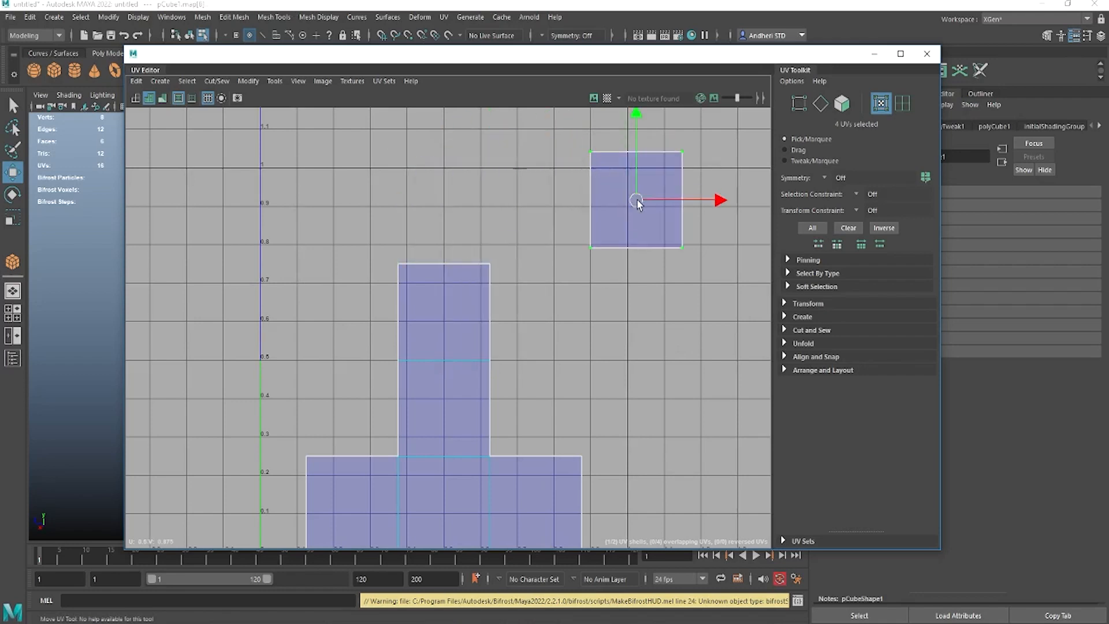
# - Try moving the remaining lower UV shell as a whole, and undo the move
pyautogui.click(490, 265)
pyautogui.keyDown('ctrl'); pyautogui.moveTo(491, 266); pyautogui.dragTo(530, 291, button='right'); pyautogui.keyUp('ctrl')
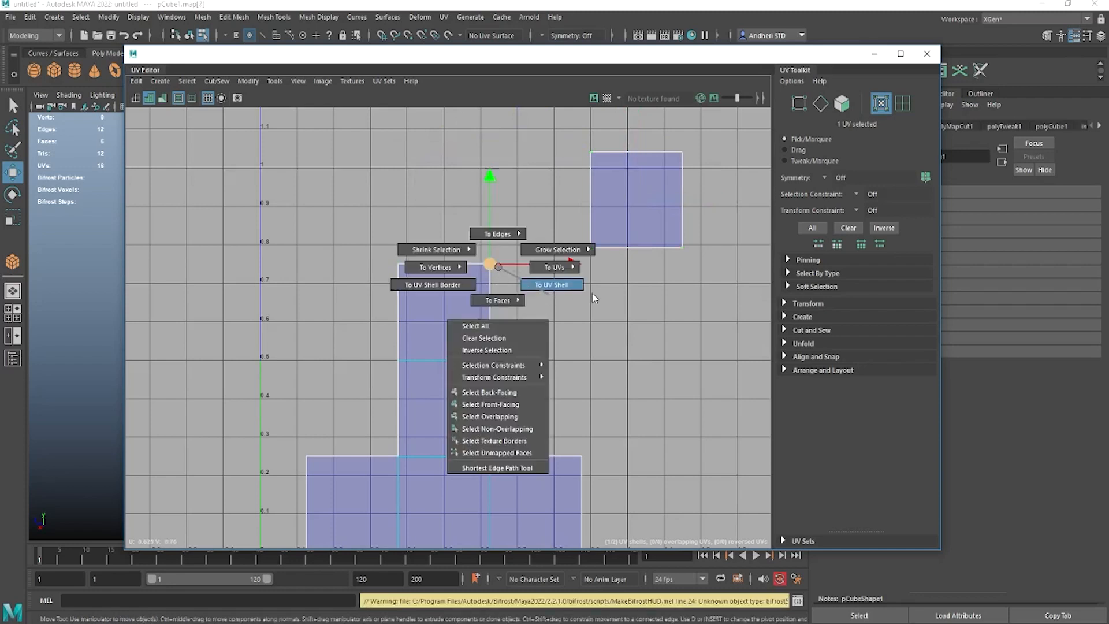
pyautogui.click(548, 285)
pyautogui.moveTo(443, 408); pyautogui.dragTo(428, 287)
pyautogui.hotkey('ctrl', 'z')
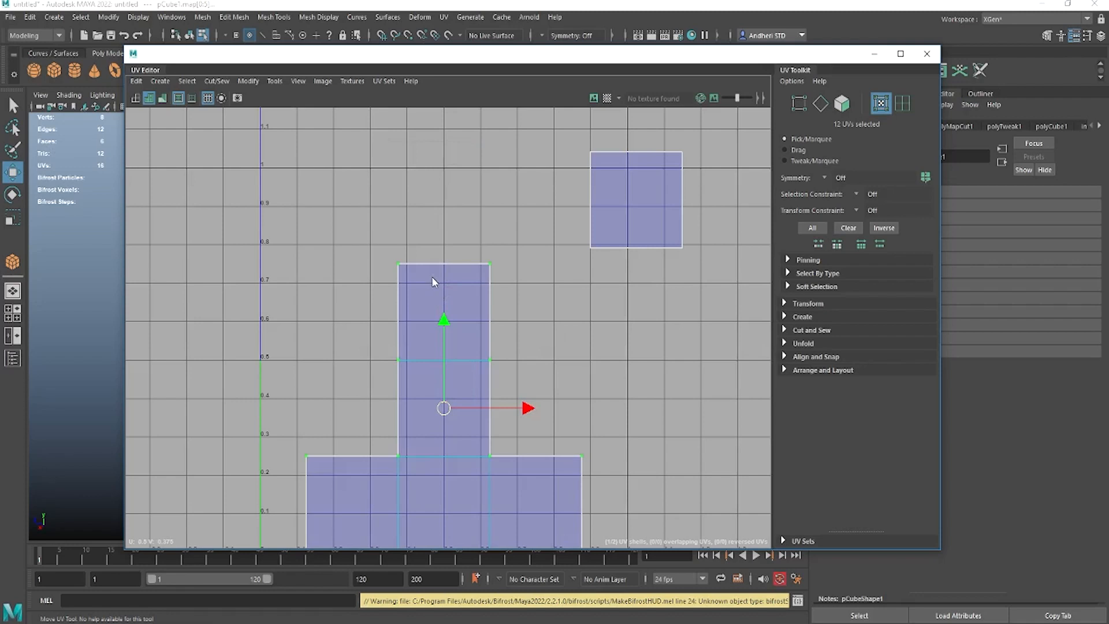
# - Rejoin the detached square to the column with Move and Sew Edges on their shared edge
pyautogui.moveTo(431, 276); pyautogui.dragTo(437, 233, button='right')
pyautogui.click(442, 294)
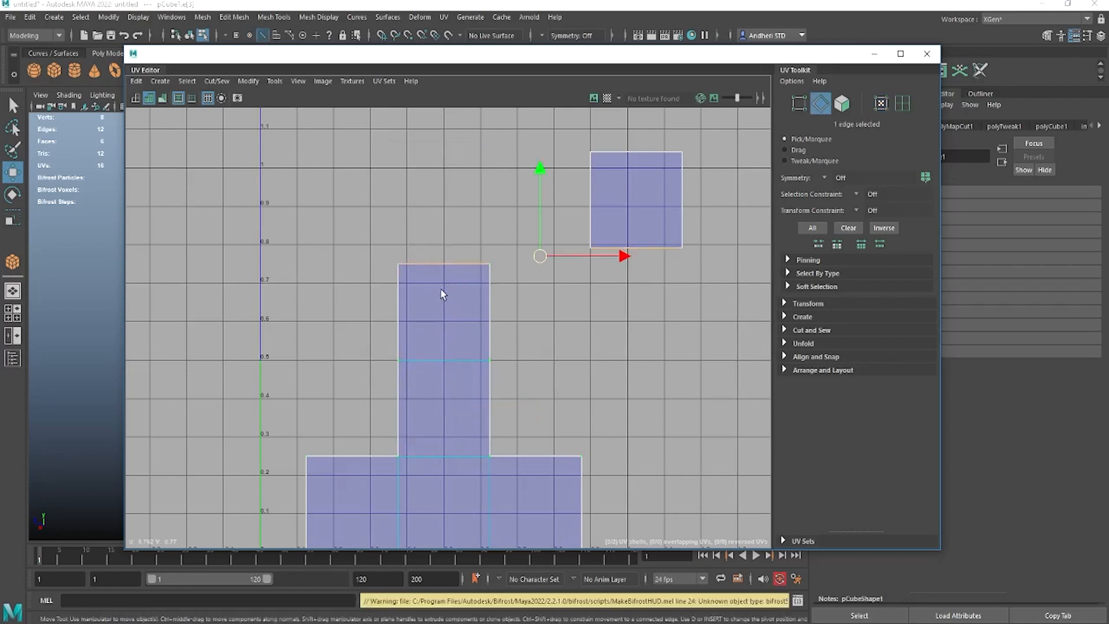
pyautogui.scroll(2, 424, 293)
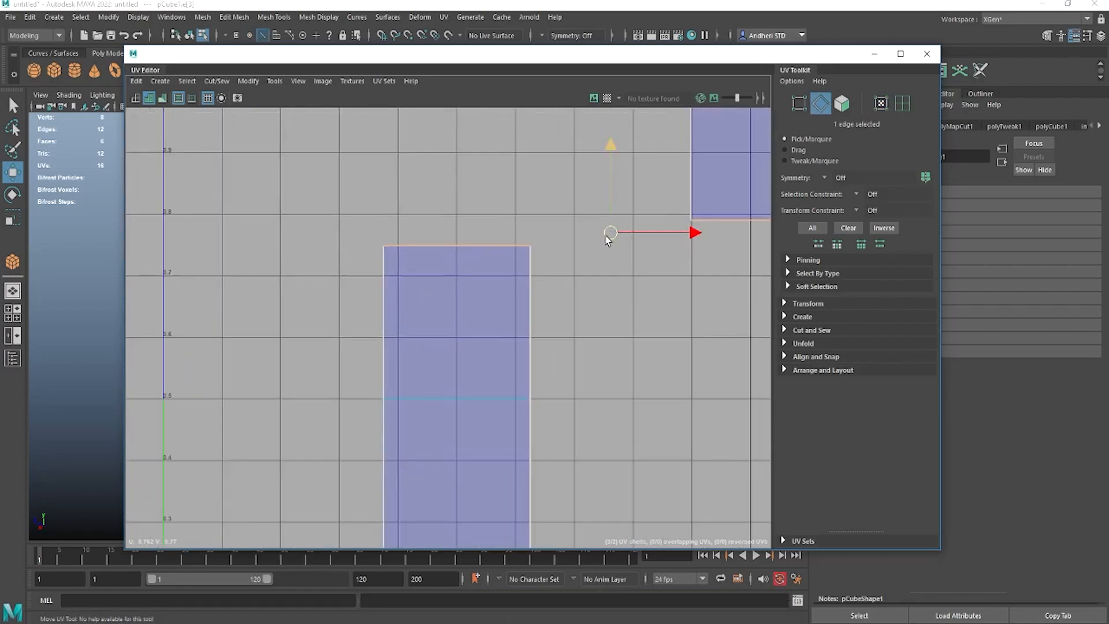
pyautogui.keyDown('alt'); pyautogui.moveTo(577, 278); pyautogui.dragTo(421, 292, button='middle'); pyautogui.keyUp('alt')
pyautogui.press('super')
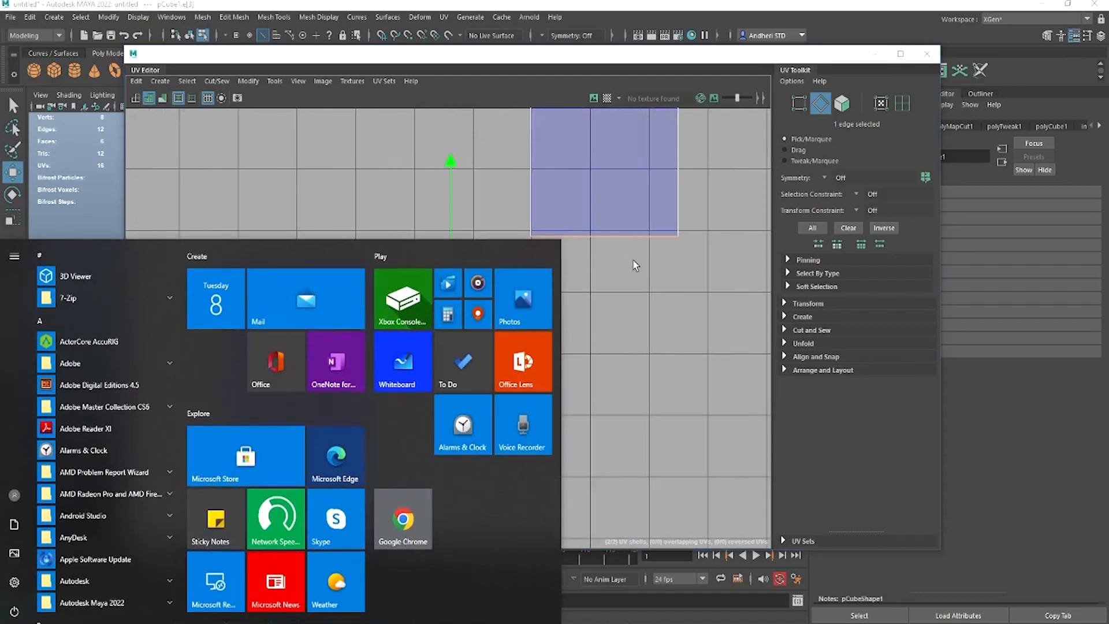
pyautogui.press('super')
pyautogui.click(624, 366)
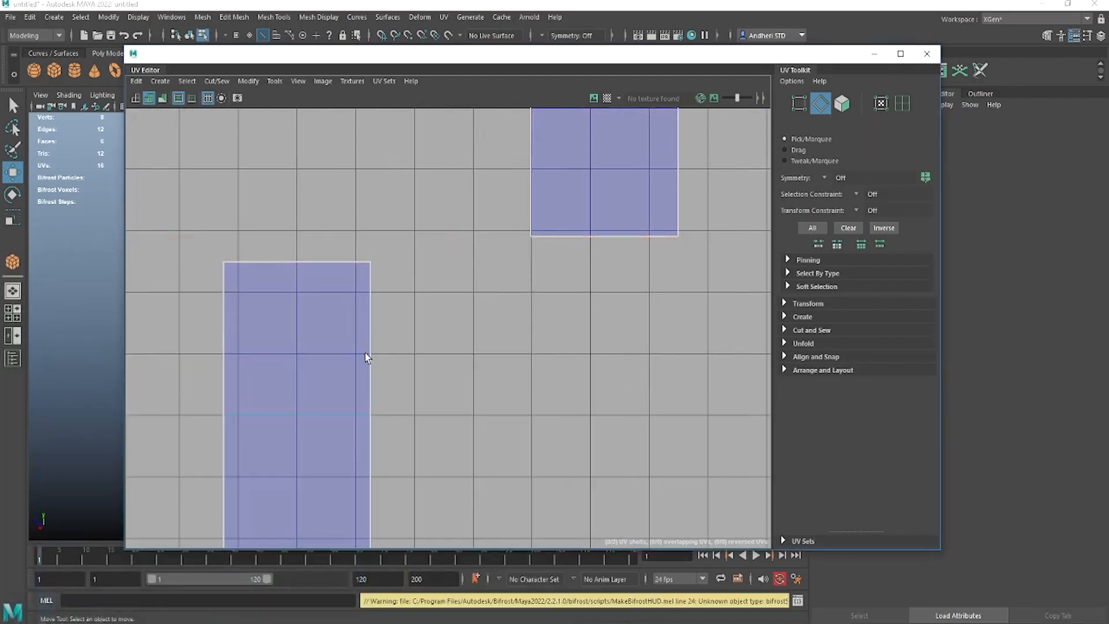
pyautogui.click(301, 262)
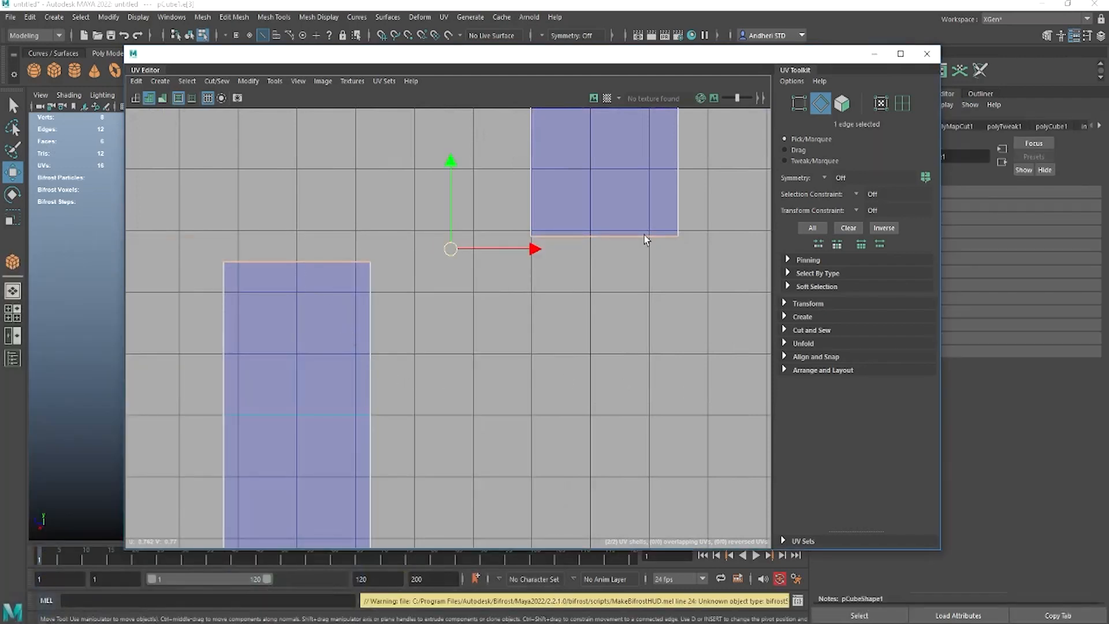
pyautogui.keyDown('shift'); pyautogui.rightClick(352, 268); pyautogui.keyUp('shift')
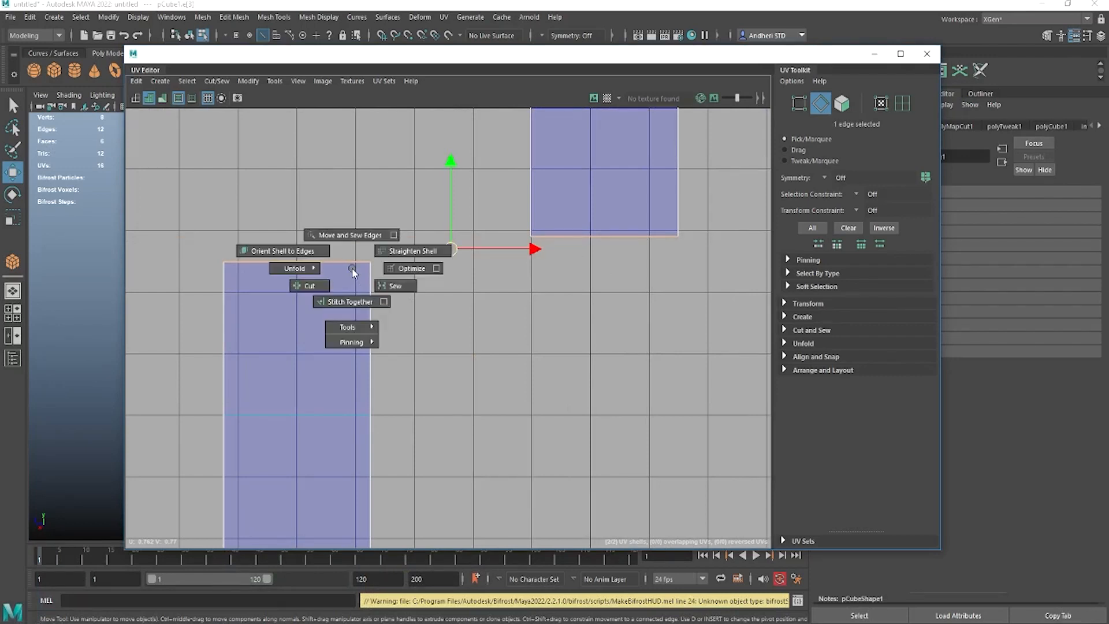
pyautogui.keyDown('shift'); pyautogui.moveTo(352, 268); pyautogui.dragTo(349, 230, button='right'); pyautogui.keyUp('shift')
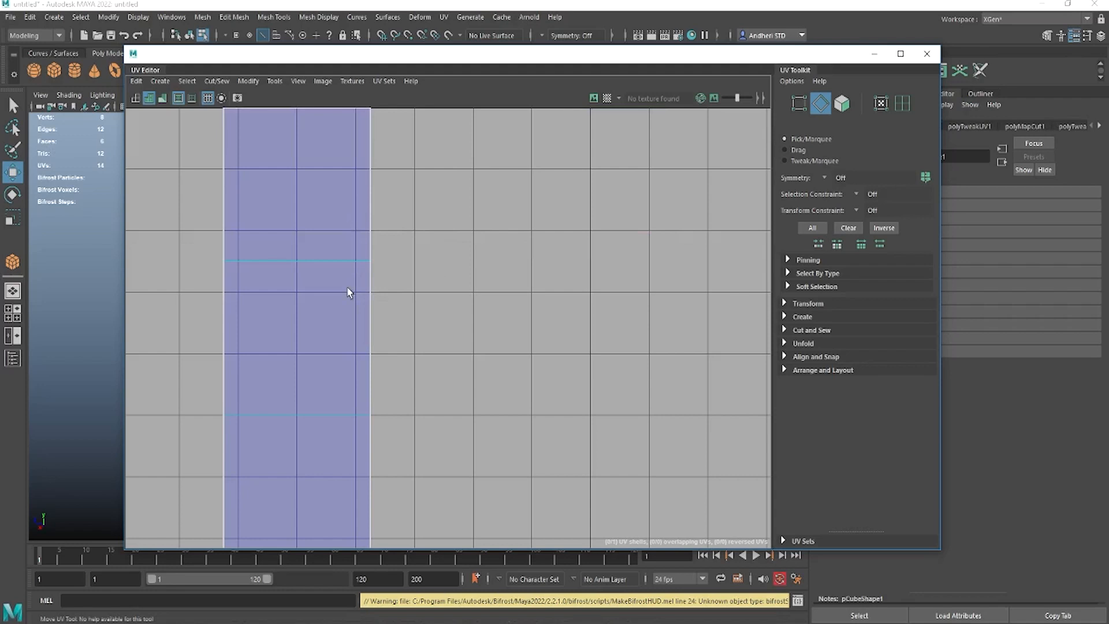
# - Cut the uppermost square's lower edge again and move the square's UV shell away to the upper right
pyautogui.click(319, 261)
pyautogui.keyDown('shift'); pyautogui.moveTo(320, 266); pyautogui.dragTo(274, 283, button='right'); pyautogui.keyUp('shift')
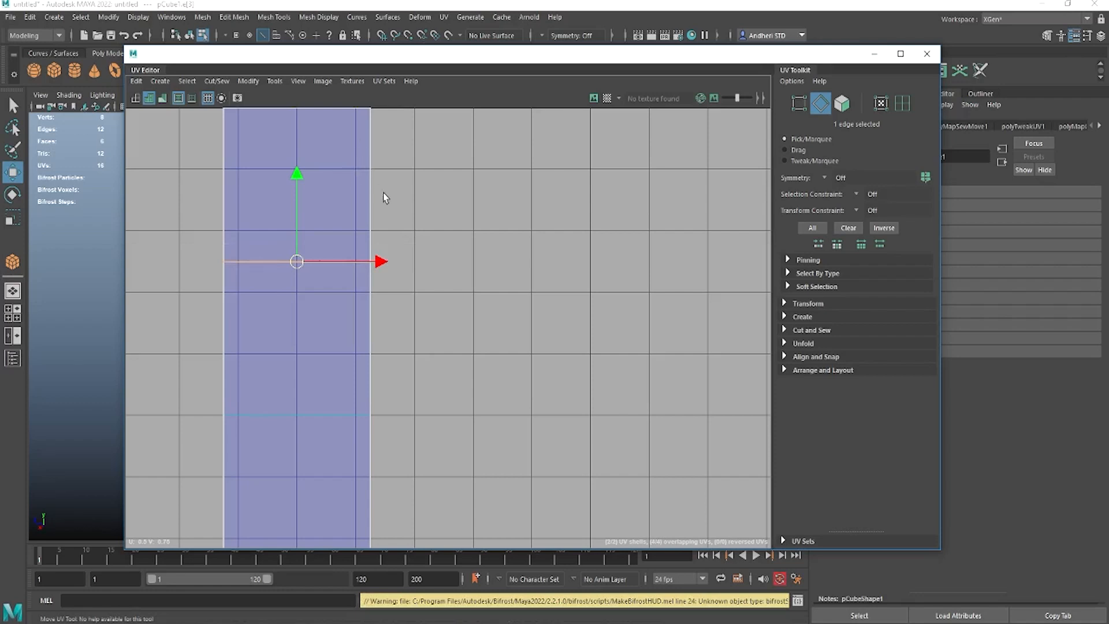
pyautogui.keyDown('alt'); pyautogui.moveTo(384, 196); pyautogui.dragTo(415, 285, button='middle'); pyautogui.keyUp('alt')
pyautogui.moveTo(387, 214); pyautogui.dragTo(479, 234, button='right')
pyautogui.click(403, 197)
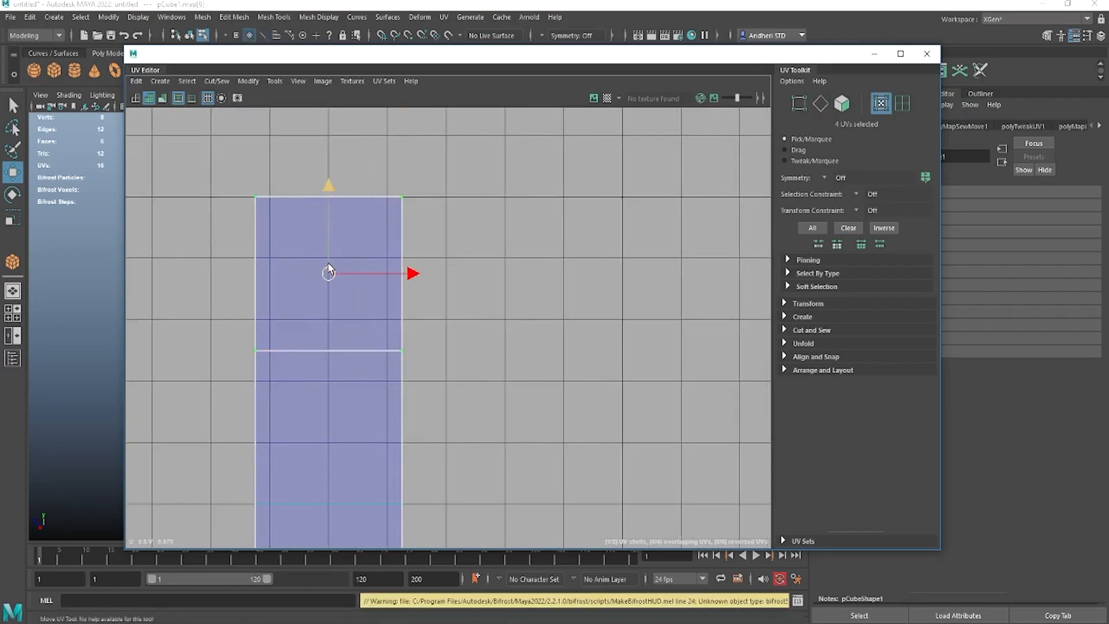
pyautogui.moveTo(329, 273); pyautogui.dragTo(667, 190)
# - Move and sew the shared cut edge so the separated square rejoins the top of the column
pyautogui.moveTo(336, 370); pyautogui.dragTo(346, 198, button='right')
pyautogui.click(338, 388)
pyautogui.keyDown('shift'); pyautogui.moveTo(306, 307); pyautogui.dragTo(307, 312, button='right'); pyautogui.keyUp('shift')
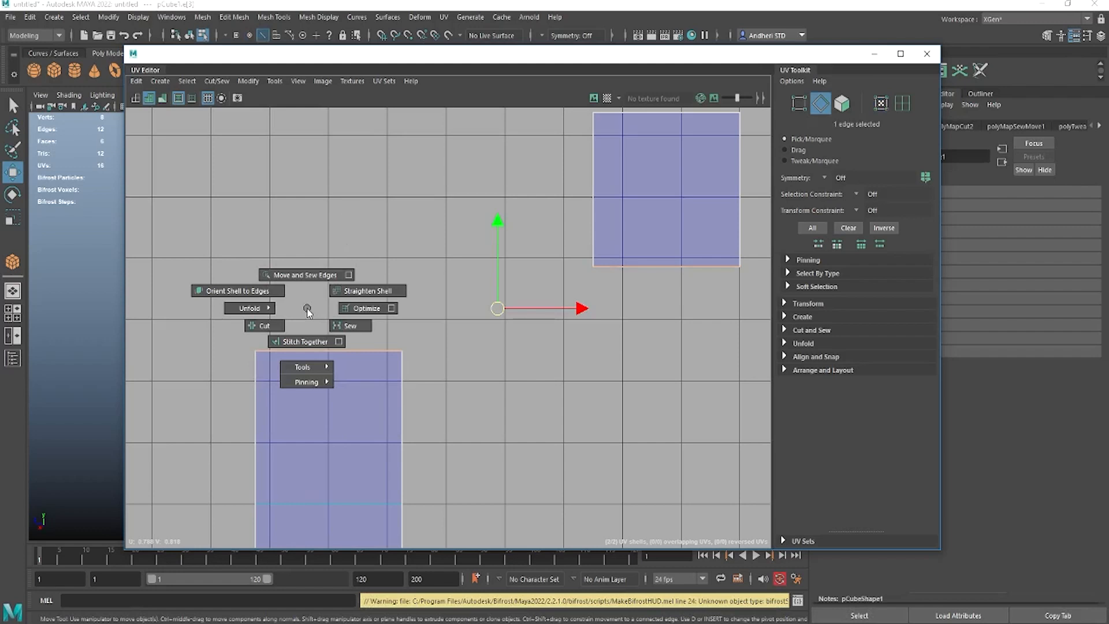
pyautogui.keyDown('shift'); pyautogui.moveTo(306, 310); pyautogui.dragTo(311, 267, button='right'); pyautogui.keyUp('shift')
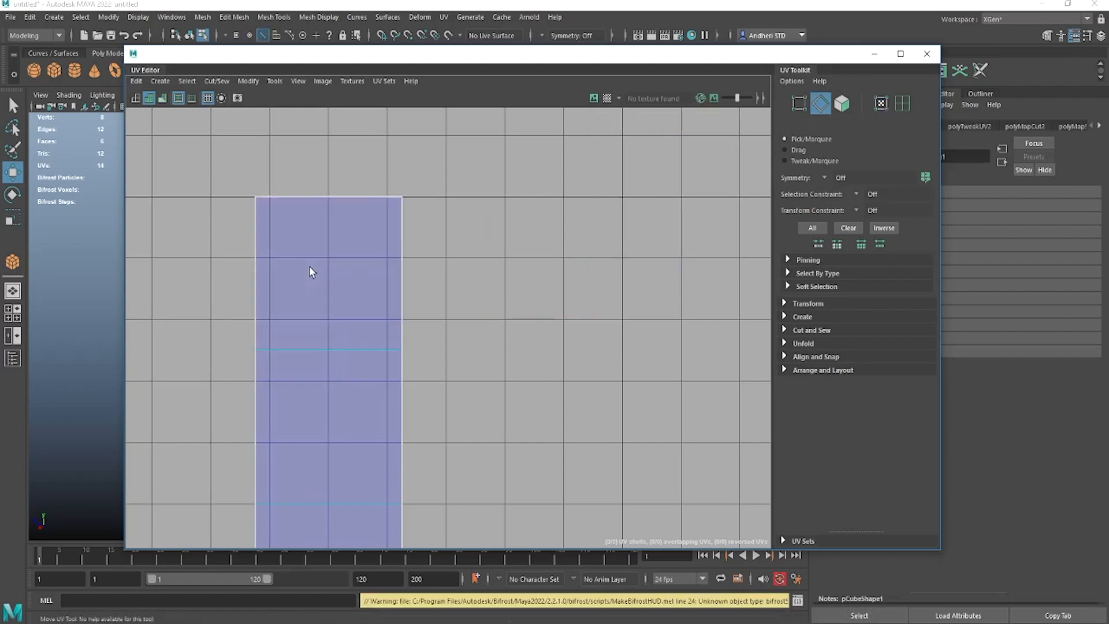
# - Turn on the checker image display and move the UV Editor window aside to uncover the model in the viewport
pyautogui.scroll(-3, 399, 431)
pyautogui.keyDown('alt'); pyautogui.moveTo(398, 431); pyautogui.dragTo(373, 298, button='middle'); pyautogui.keyUp('alt')
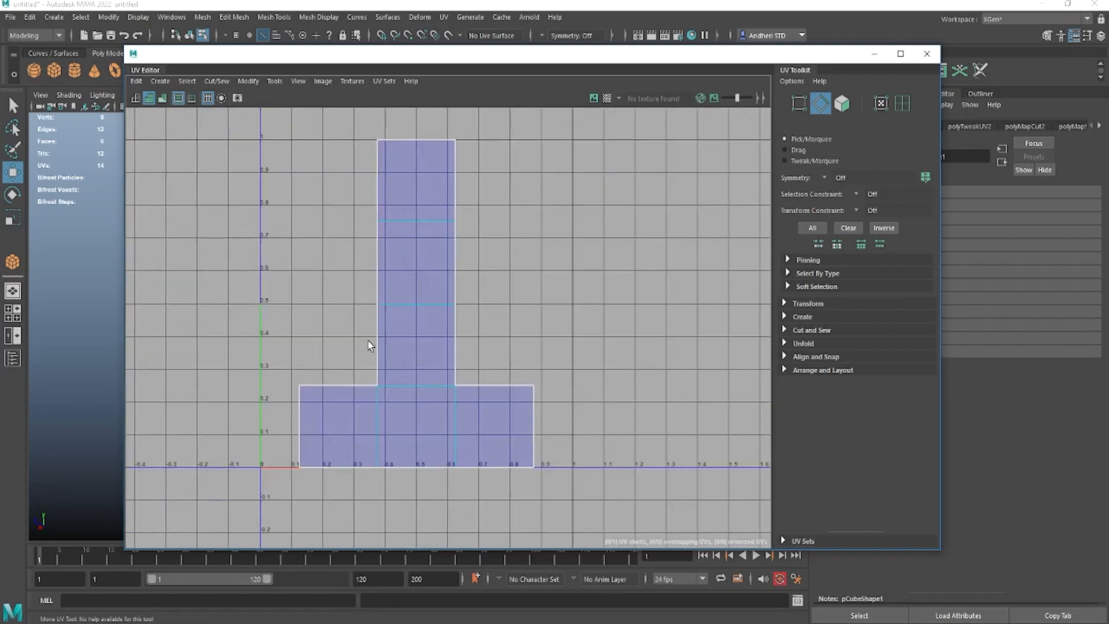
pyautogui.keyDown('alt'); pyautogui.moveTo(402, 347); pyautogui.dragTo(390, 340, button='middle'); pyautogui.keyUp('alt')
pyautogui.keyDown('alt'); pyautogui.moveTo(391, 342); pyautogui.dragTo(442, 394, button='right'); pyautogui.keyUp('alt')
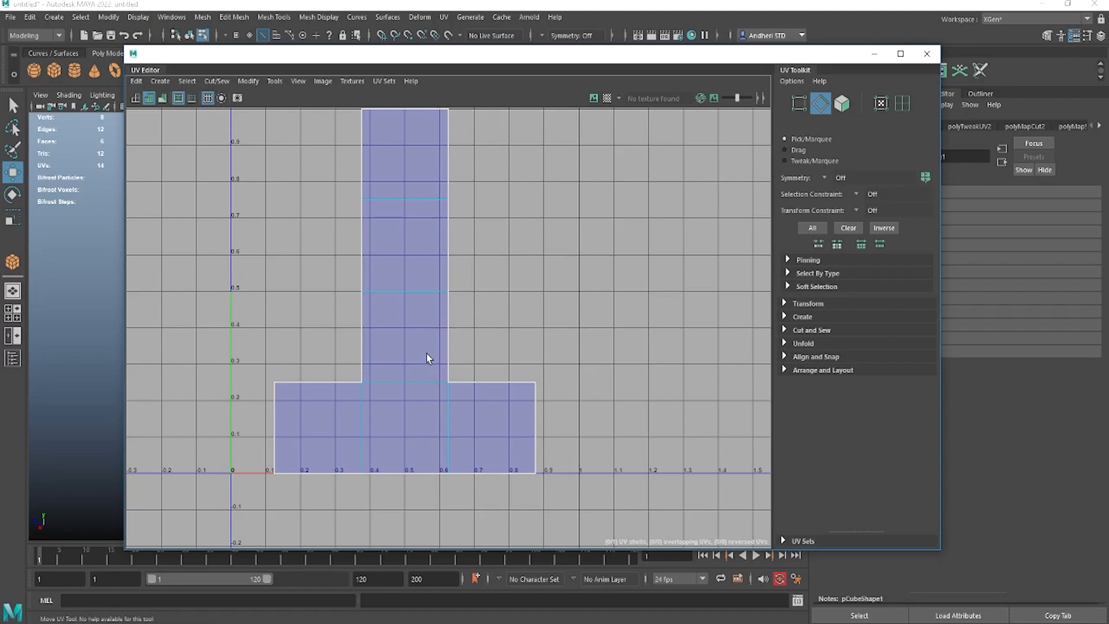
pyautogui.scroll(-2, 466, 316)
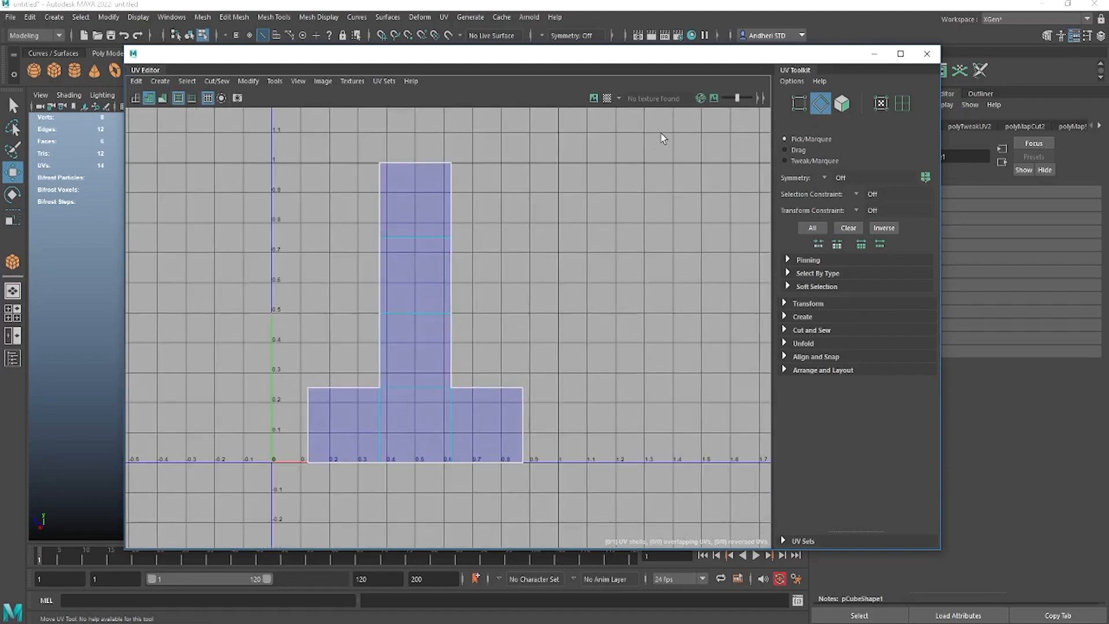
pyautogui.click(607, 99)
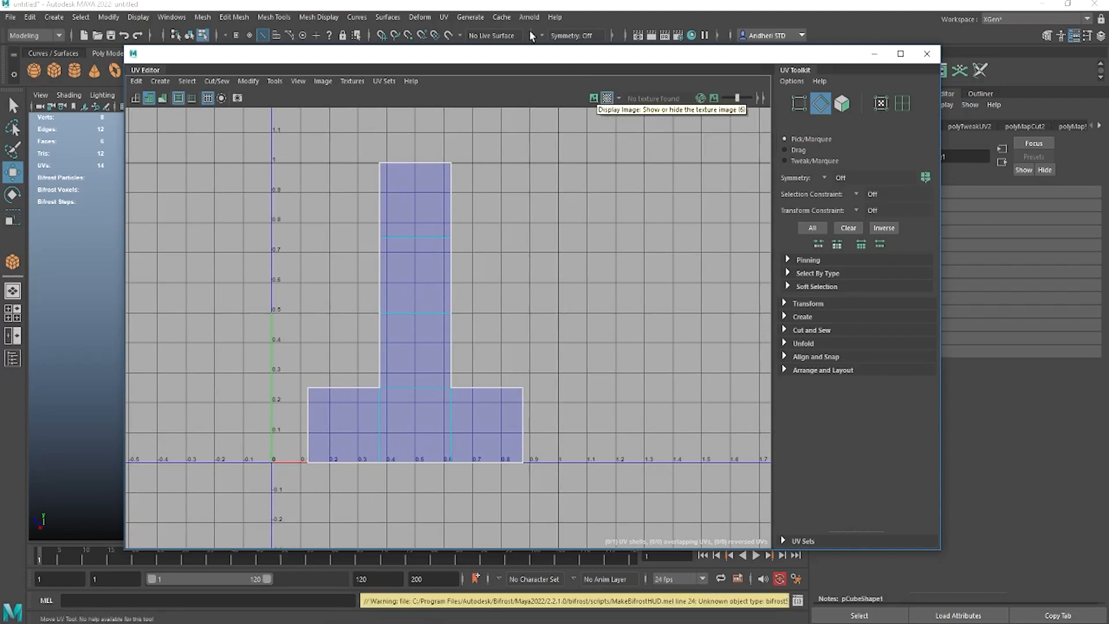
pyautogui.moveTo(535, 55); pyautogui.dragTo(866, 125)
# - Inspect the checker pattern on the model's end, side, top and sloped faces for stretching and uneven squares
pyautogui.keyDown('alt'); pyautogui.moveTo(199, 280); pyautogui.dragTo(232, 334); pyautogui.keyUp('alt')
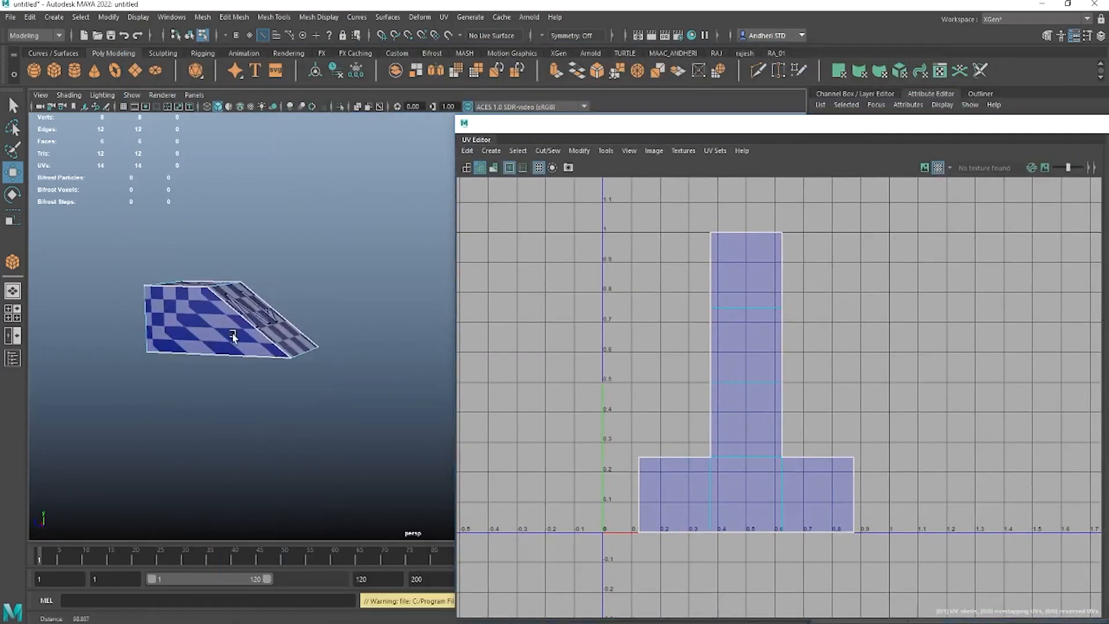
pyautogui.keyDown('alt'); pyautogui.moveTo(233, 334); pyautogui.dragTo(354, 291, button='middle'); pyautogui.keyUp('alt')
pyautogui.keyDown('alt'); pyautogui.moveTo(353, 291); pyautogui.dragTo(344, 331, button='right'); pyautogui.keyUp('alt')
pyautogui.keyDown('alt'); pyautogui.moveTo(343, 331); pyautogui.dragTo(333, 325); pyautogui.keyUp('alt')
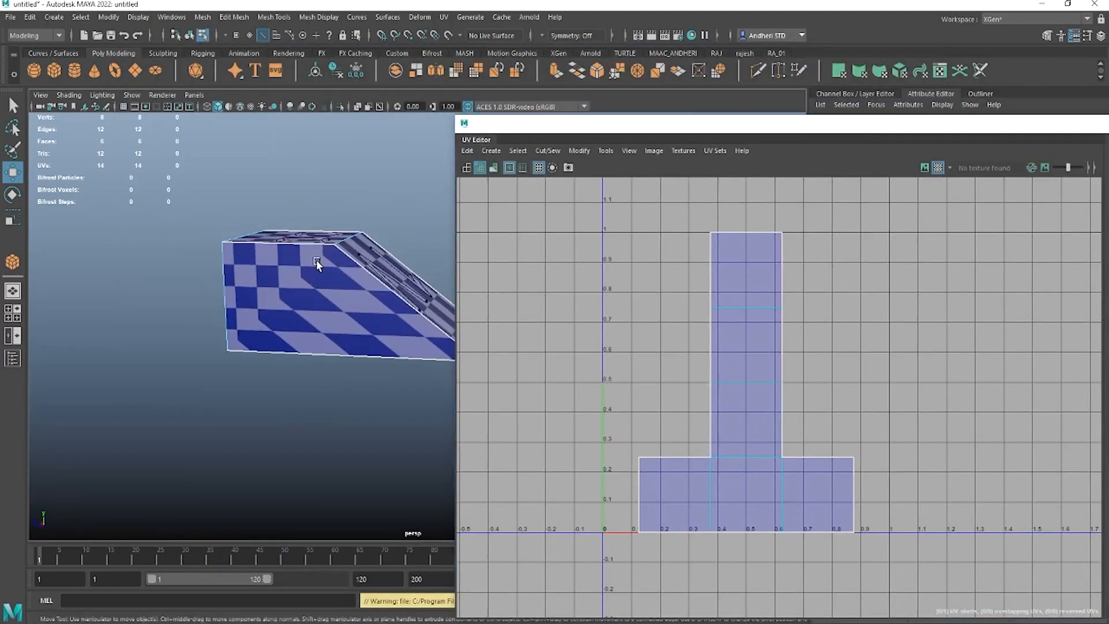
pyautogui.keyDown('alt'); pyautogui.moveTo(262, 303); pyautogui.dragTo(395, 321); pyautogui.keyUp('alt')
pyautogui.keyDown('alt'); pyautogui.moveTo(271, 352); pyautogui.dragTo(86, 298, button='middle'); pyautogui.keyUp('alt')
pyautogui.keyDown('alt'); pyautogui.moveTo(208, 331); pyautogui.dragTo(261, 330, button='right'); pyautogui.keyUp('alt')
pyautogui.keyDown('alt'); pyautogui.moveTo(261, 328); pyautogui.dragTo(191, 349); pyautogui.keyUp('alt')
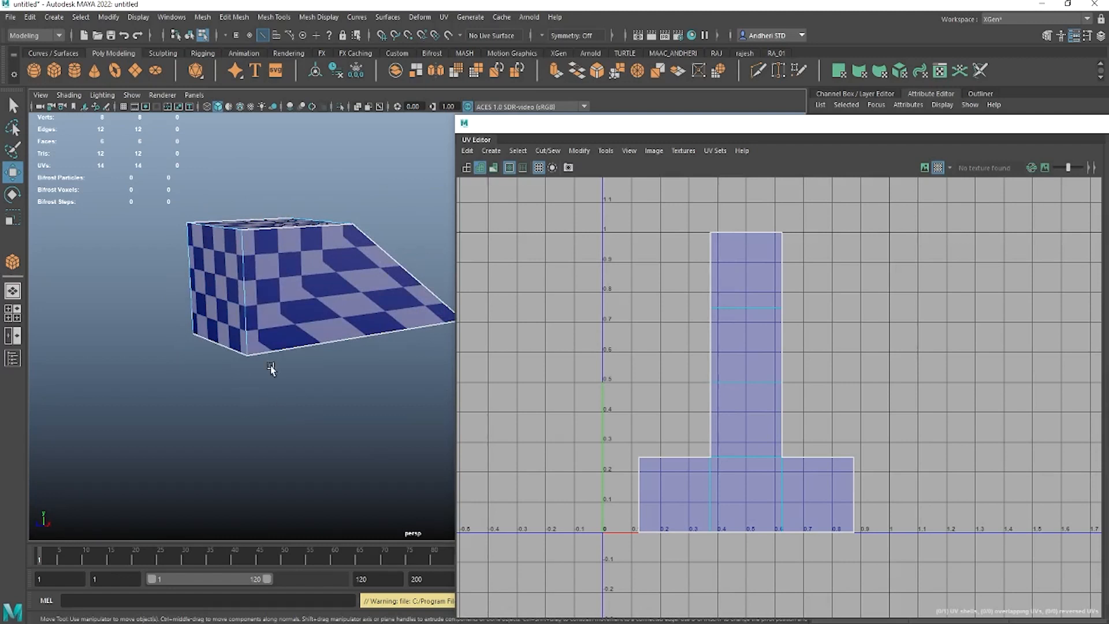
pyautogui.moveTo(240, 303)
pyautogui.keyDown('alt'); pyautogui.mouseDown()
pyautogui.moveTo(290, 302)
pyautogui.moveTo(224, 295)
pyautogui.moveTo(242, 292)
pyautogui.mouseUp(); pyautogui.keyUp('alt')
pyautogui.scroll(2, 245, 296)
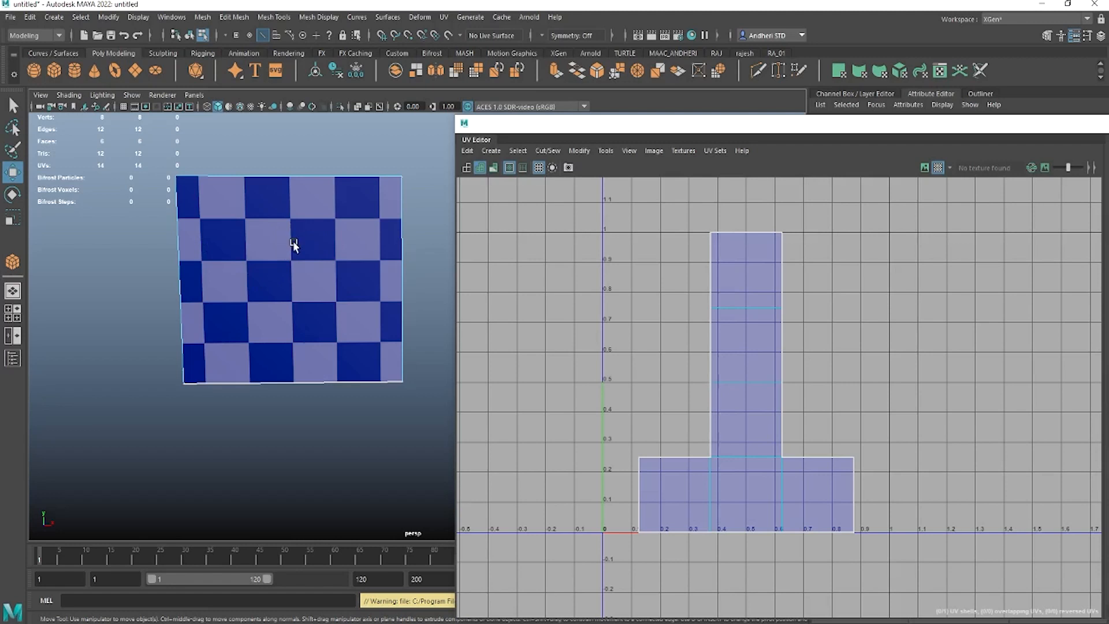
pyautogui.keyDown('alt'); pyautogui.moveTo(281, 269); pyautogui.dragTo(210, 292); pyautogui.keyUp('alt')
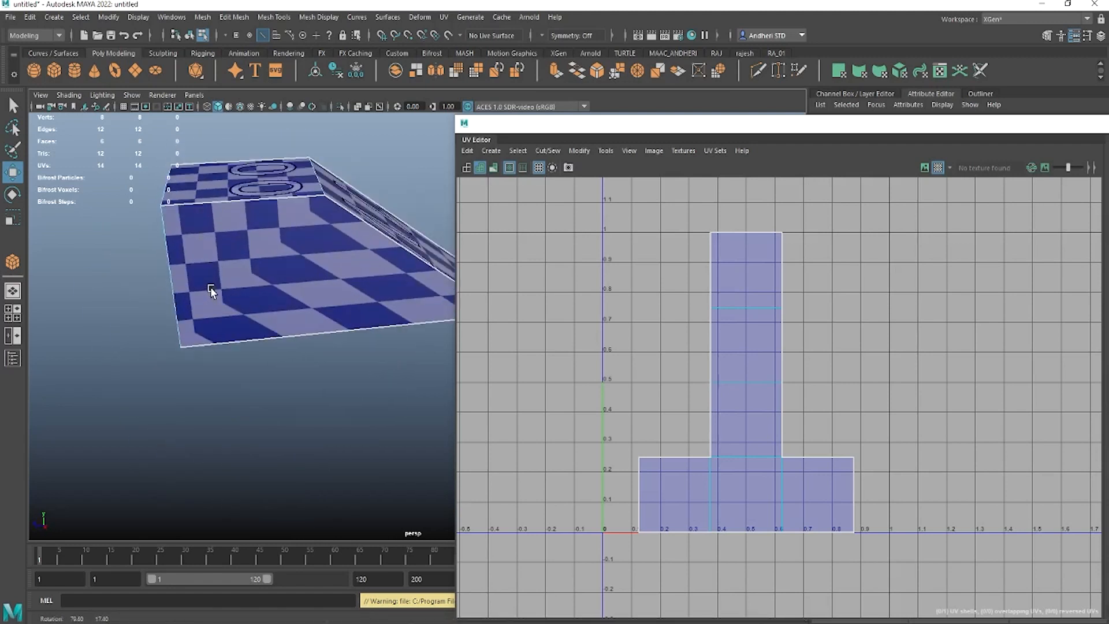
pyautogui.keyDown('alt'); pyautogui.moveTo(272, 241); pyautogui.dragTo(243, 254); pyautogui.keyUp('alt')
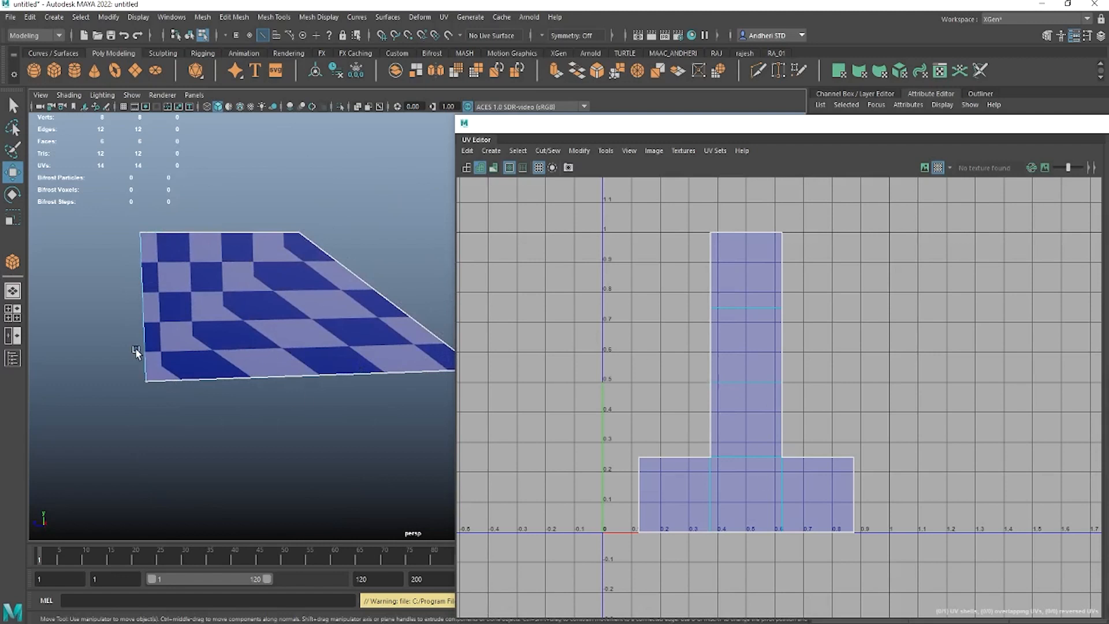
pyautogui.keyDown('alt'); pyautogui.moveTo(191, 351); pyautogui.dragTo(323, 362); pyautogui.keyUp('alt')
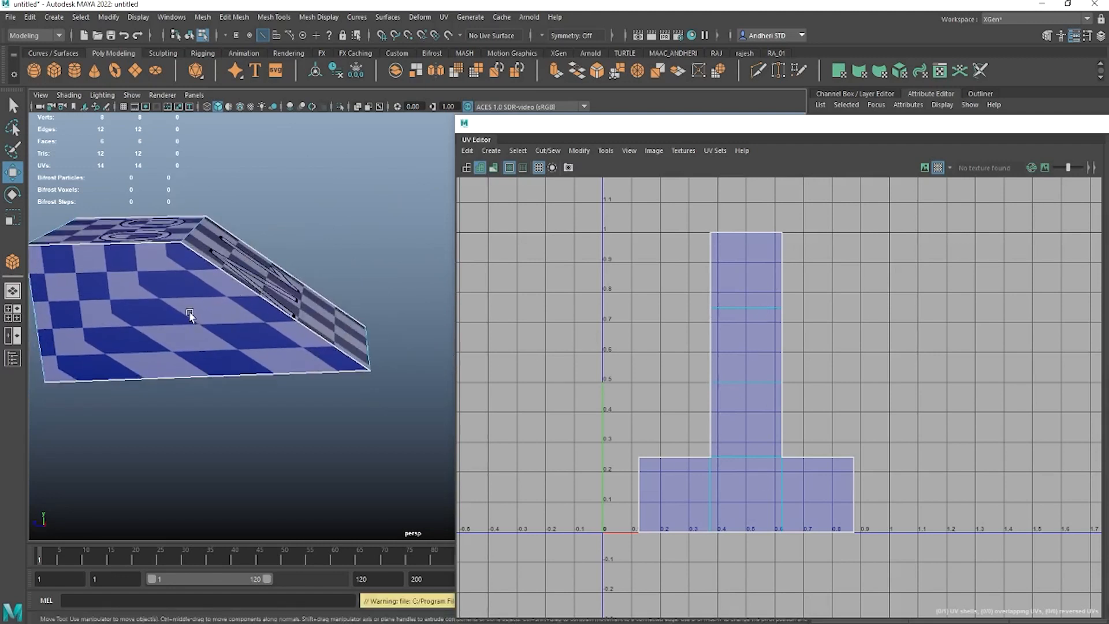
# - Select the model's two large side faces to identify their squares in the UV layout
pyautogui.moveTo(174, 292); pyautogui.dragTo(172, 329, button='right')
pyautogui.click(171, 327)
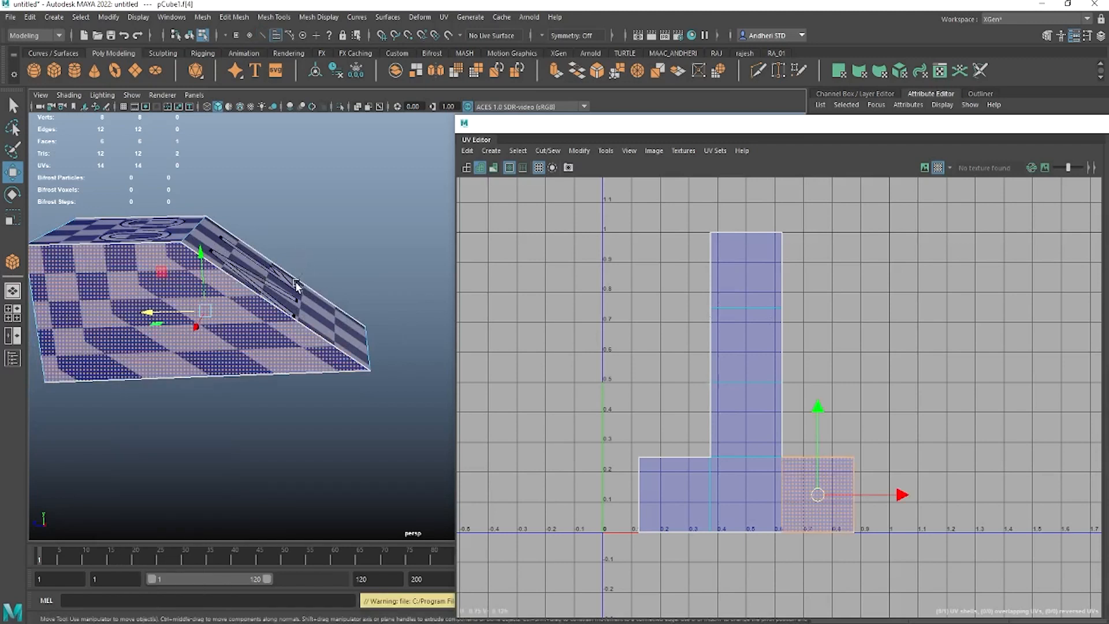
pyautogui.keyDown('alt'); pyautogui.moveTo(296, 282); pyautogui.dragTo(208, 355); pyautogui.keyUp('alt')
pyautogui.keyDown('shift'); pyautogui.click(402, 261); pyautogui.keyUp('shift')
pyautogui.keyDown('alt'); pyautogui.moveTo(807, 465); pyautogui.dragTo(783, 393, button='middle'); pyautogui.keyUp('alt')
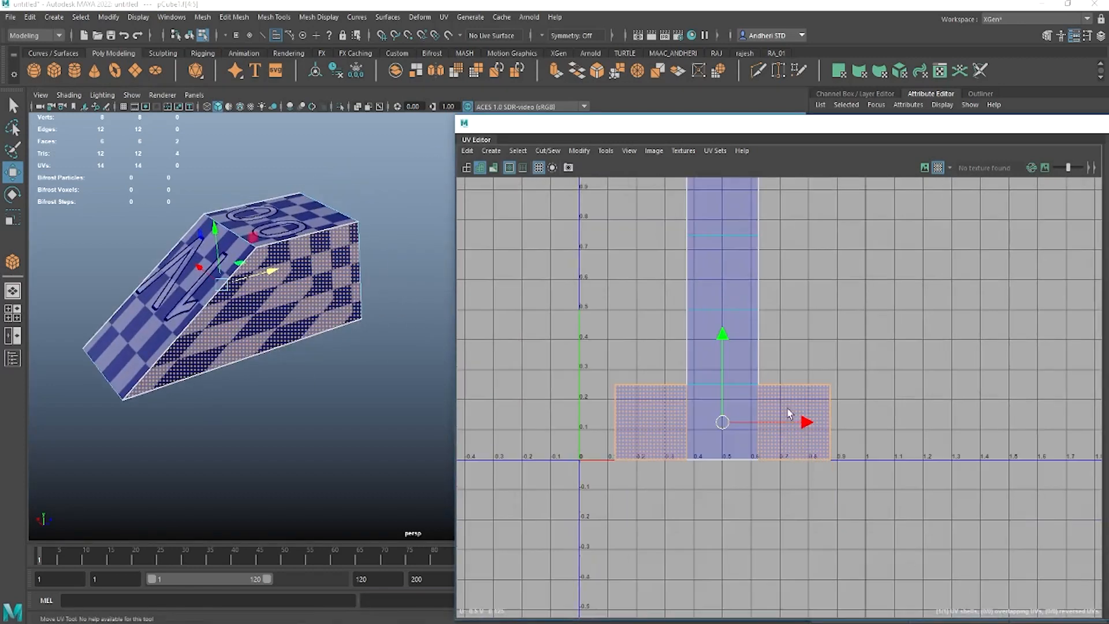
# - Cut the UV edge between the column's lowest square and the square attached on its right
pyautogui.rightClick(786, 401)
pyautogui.click(787, 368)
pyautogui.click(759, 415)
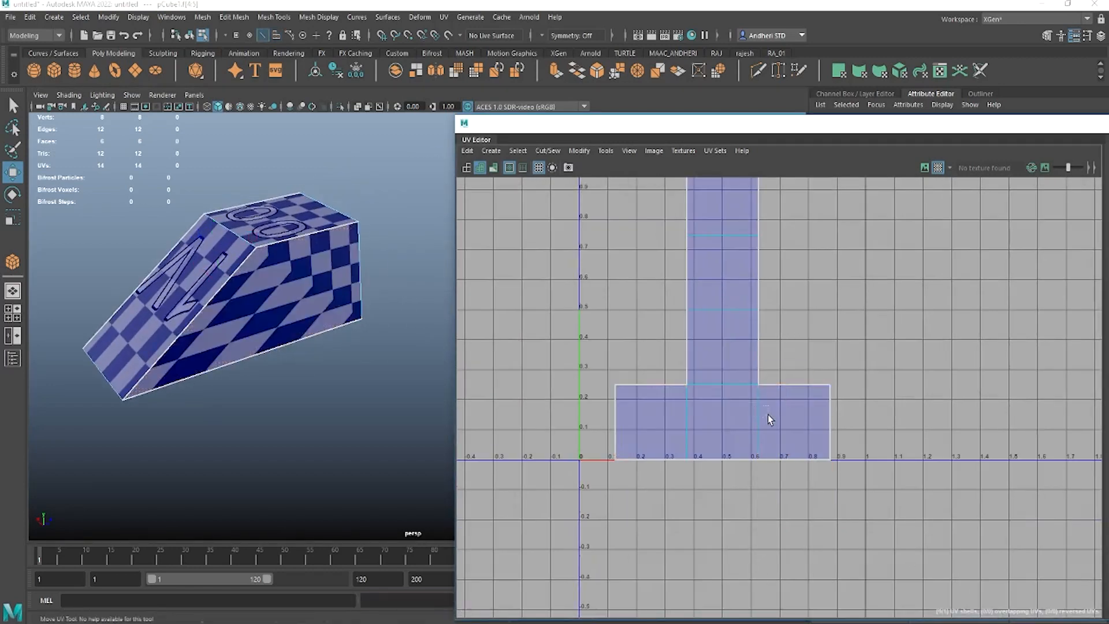
pyautogui.rightClick(775, 395)
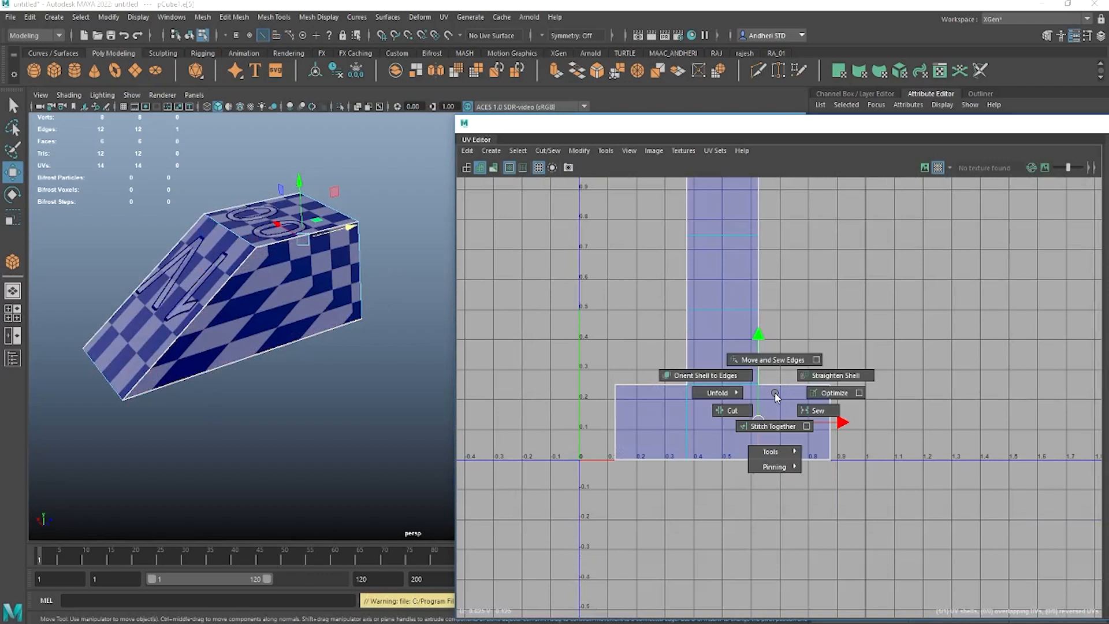
pyautogui.click(706, 420)
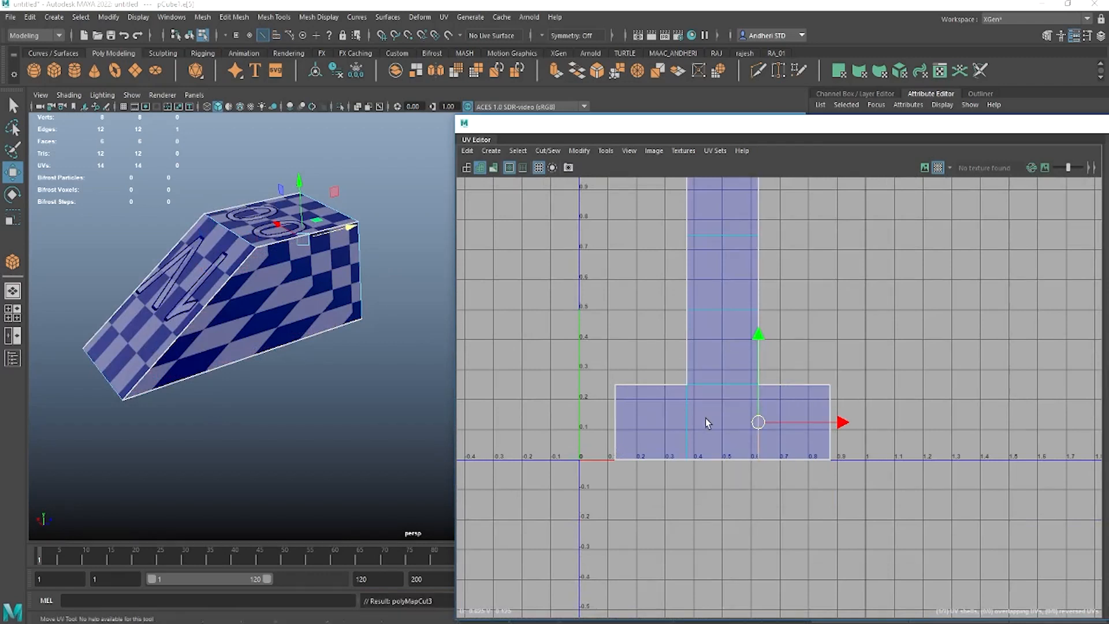
pyautogui.keyDown('shift'); pyautogui.rightClick(813, 398); pyautogui.keyUp('shift')
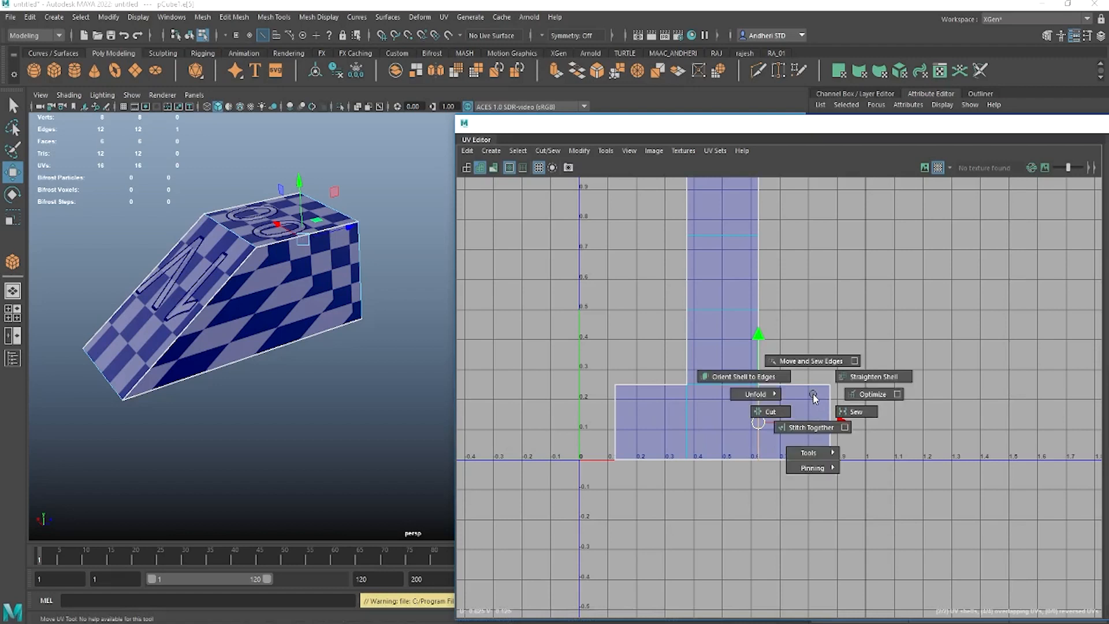
# - Look through the UV Toolkit's Transform, Create, and Cut and Sew commands, and uncover the model in the viewport again
pyautogui.moveTo(892, 136); pyautogui.dragTo(556, 134)
pyautogui.click(790, 385)
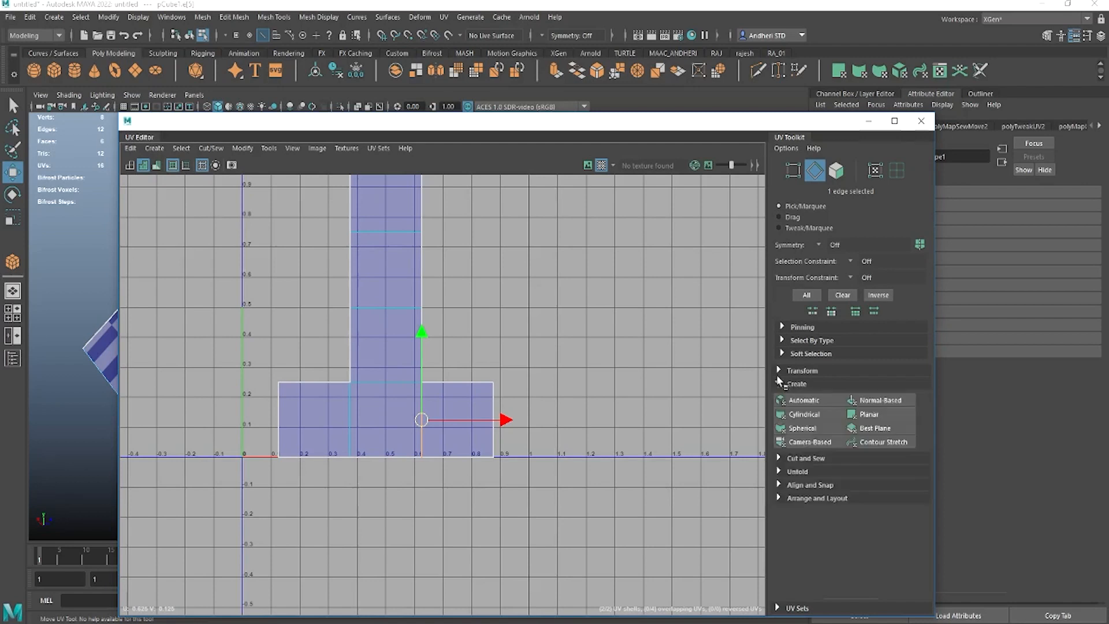
pyautogui.click(780, 370)
pyautogui.click(783, 353)
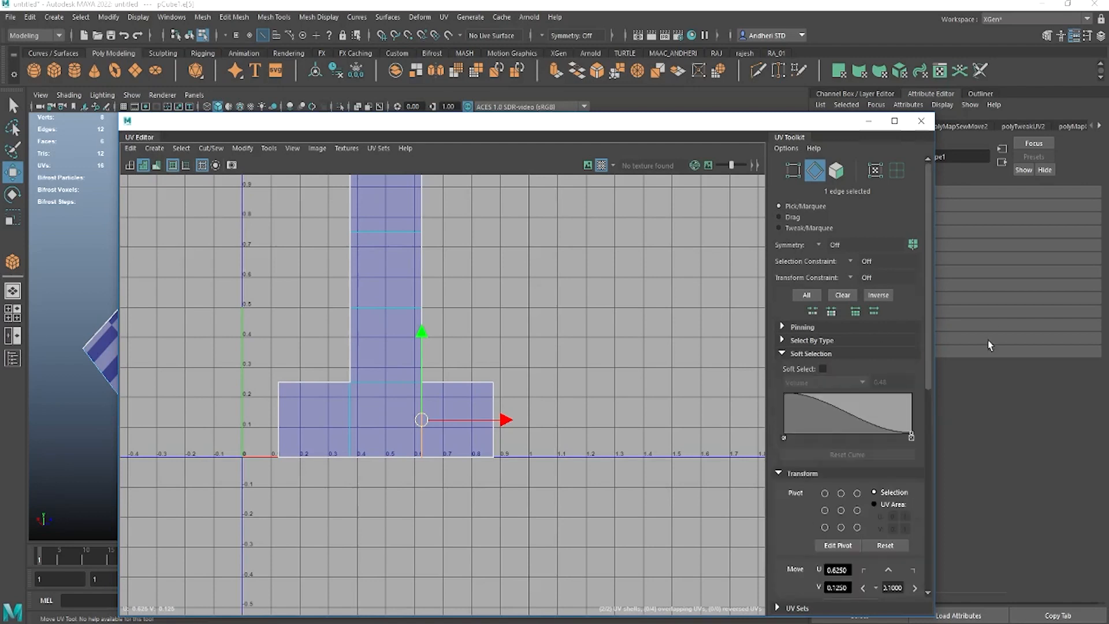
pyautogui.scroll(-10, 784, 336)
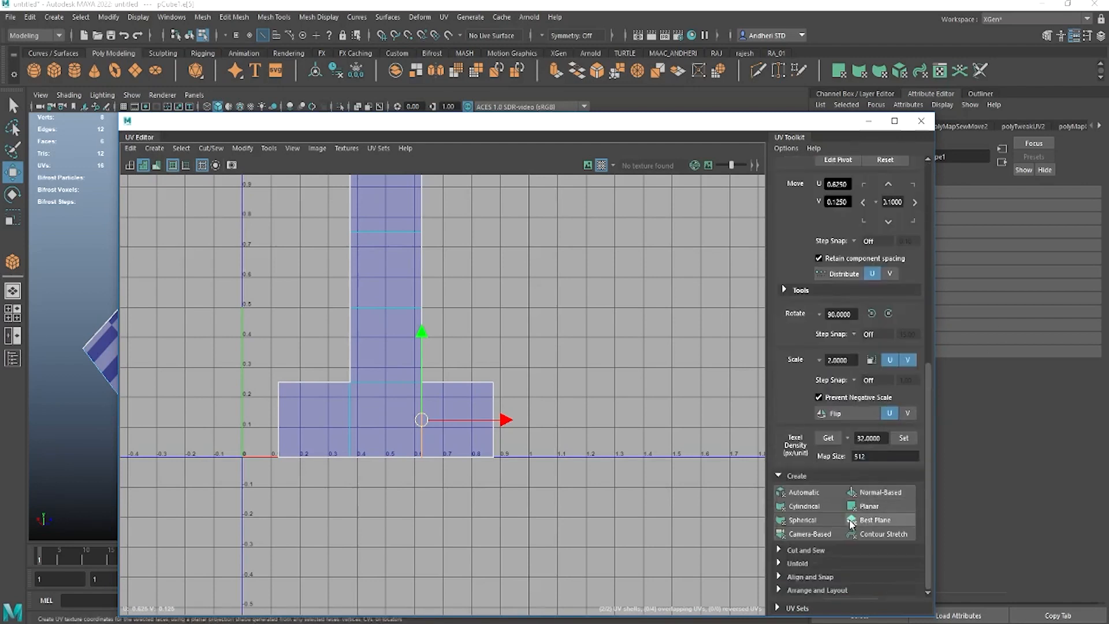
pyautogui.click(779, 551)
pyautogui.scroll(-3, 809, 548)
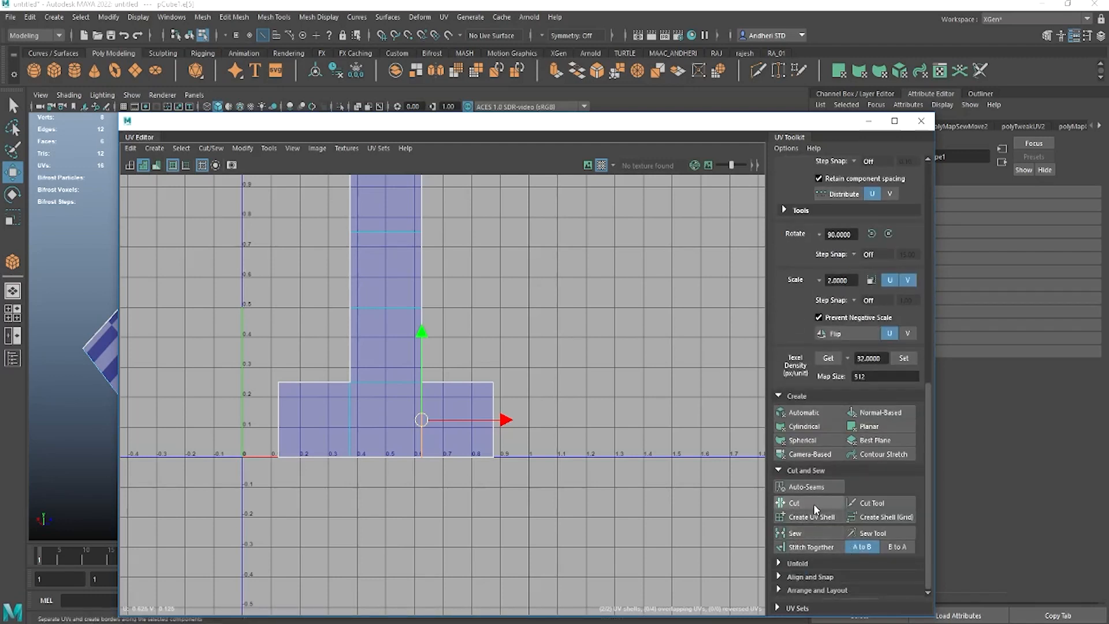
pyautogui.scroll(8, 808, 486)
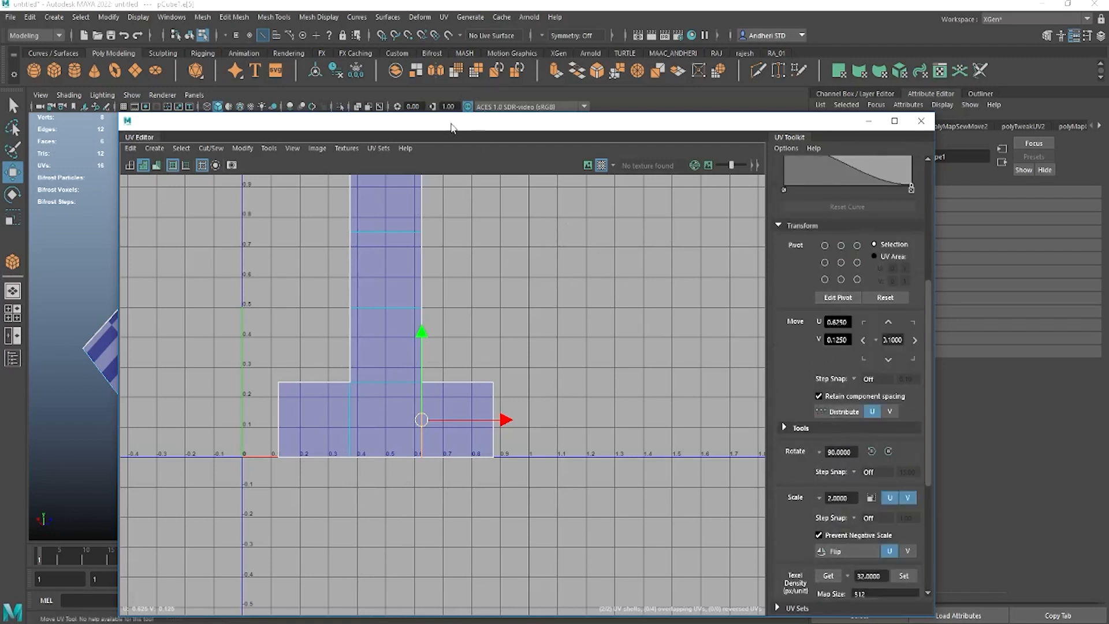
pyautogui.moveTo(451, 127); pyautogui.dragTo(685, 134)
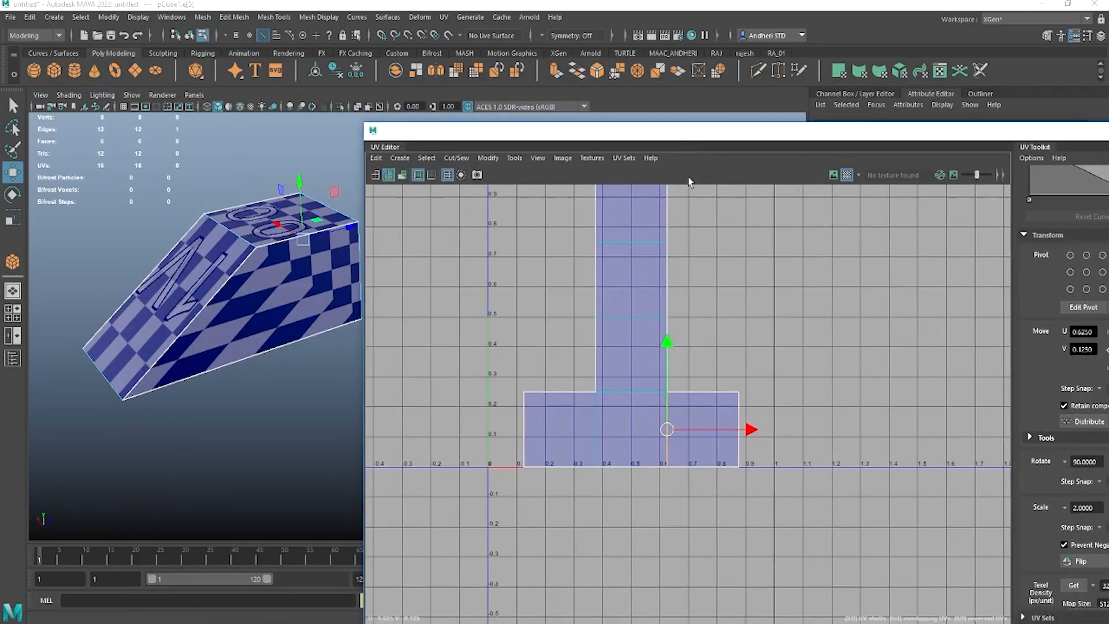
# - Select the cut-off right square as a UV shell and move it to the right, clear of the column
pyautogui.scroll(-3, 811, 404)
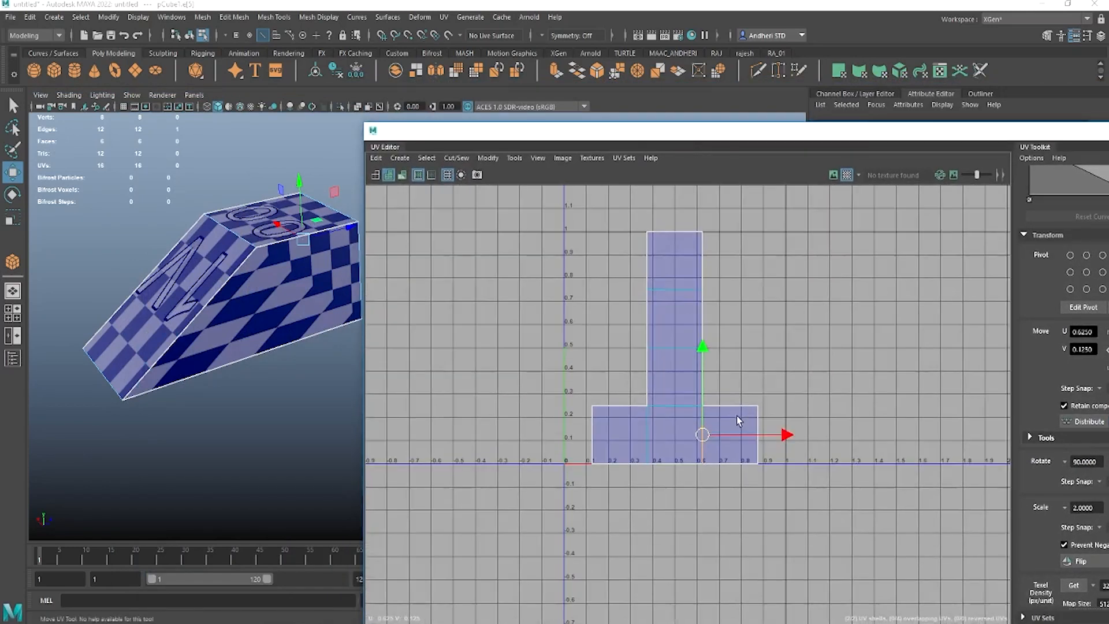
pyautogui.moveTo(741, 421); pyautogui.dragTo(766, 400, button='right')
pyautogui.moveTo(749, 388); pyautogui.dragTo(777, 424)
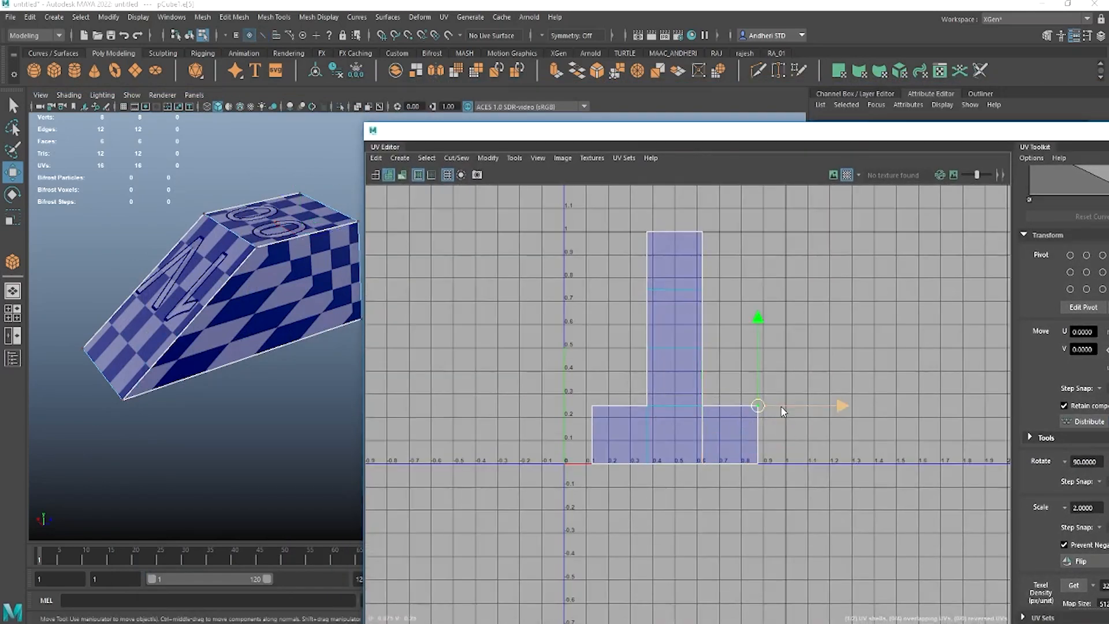
pyautogui.keyDown('ctrl'); pyautogui.moveTo(782, 407); pyautogui.dragTo(825, 426, button='right'); pyautogui.keyUp('ctrl')
pyautogui.moveTo(729, 434); pyautogui.dragTo(864, 418)
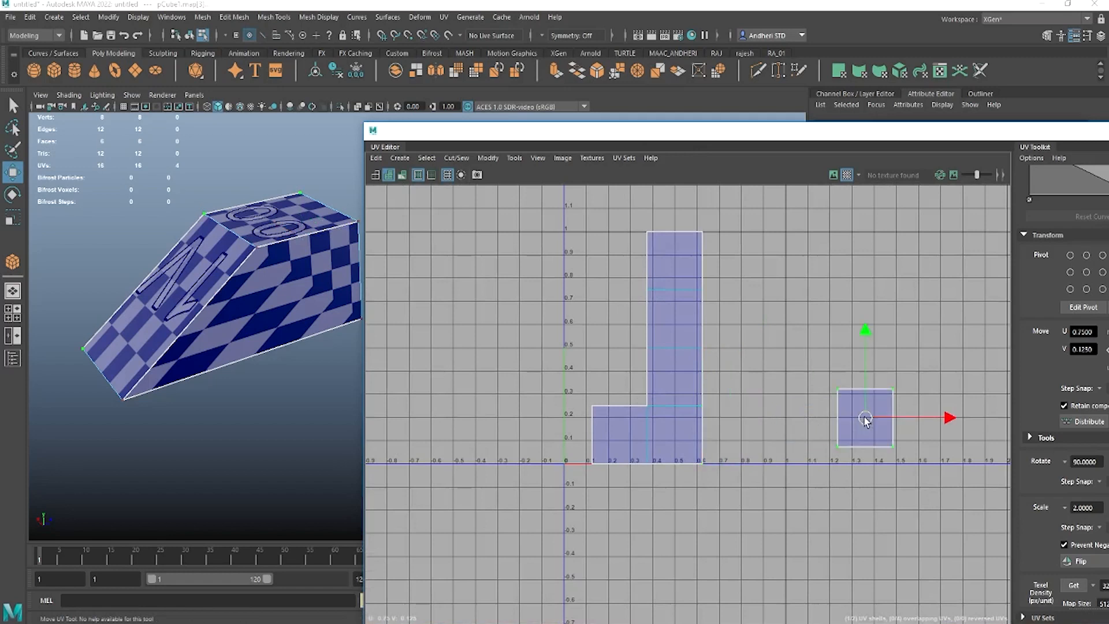
# - Select the face of the square left of the column base and locate it on the model
pyautogui.click(654, 441)
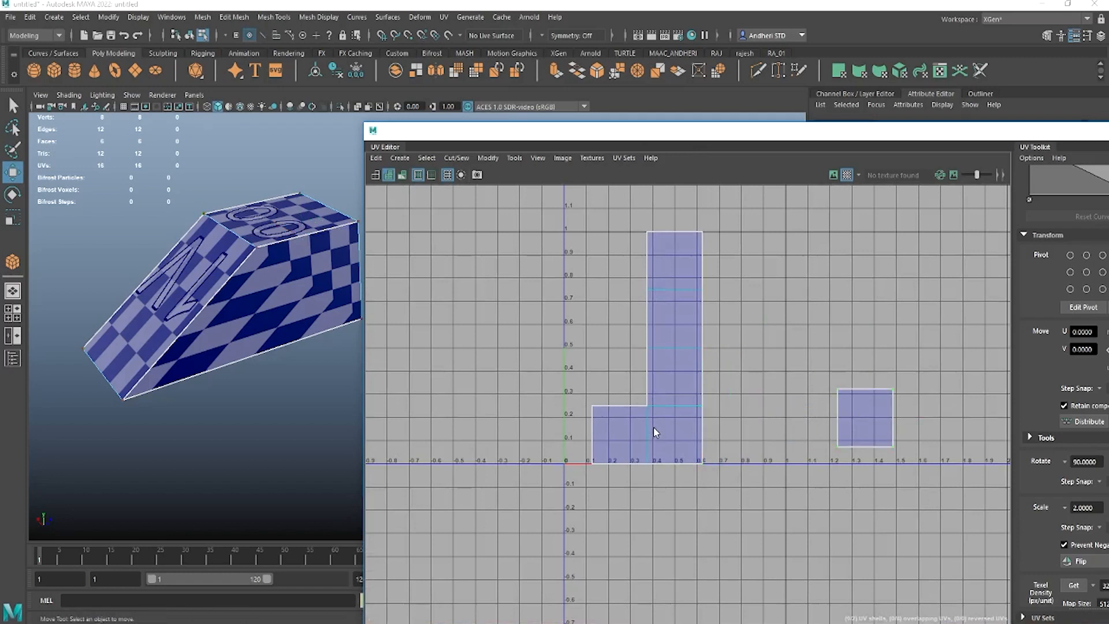
pyautogui.moveTo(653, 427); pyautogui.dragTo(645, 343, button='right')
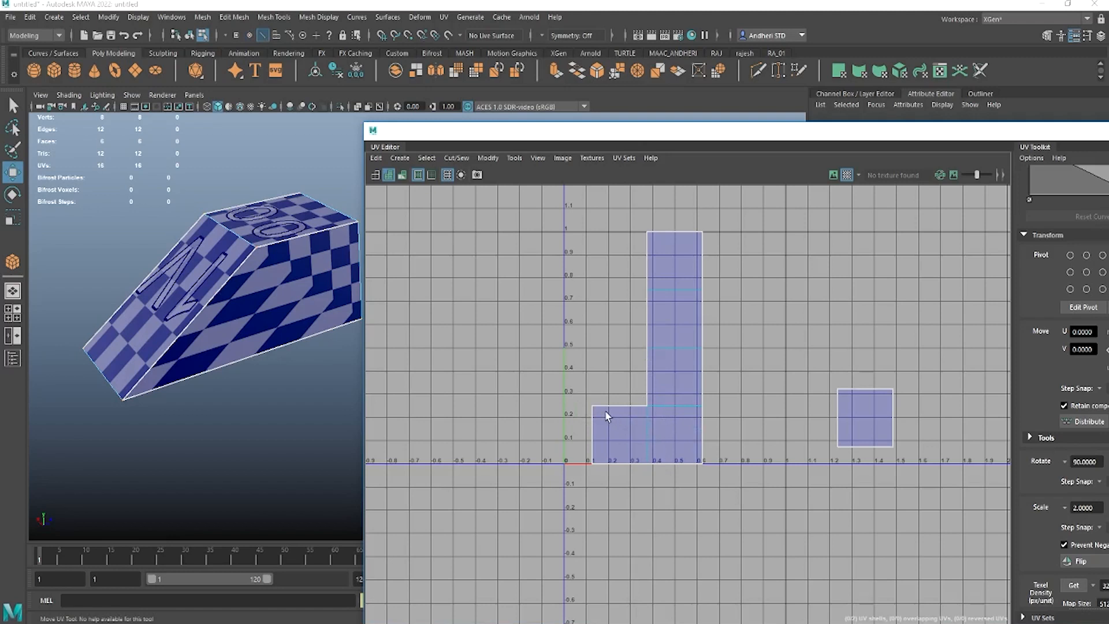
pyautogui.moveTo(607, 421); pyautogui.dragTo(610, 447, button='right')
pyautogui.click(611, 446)
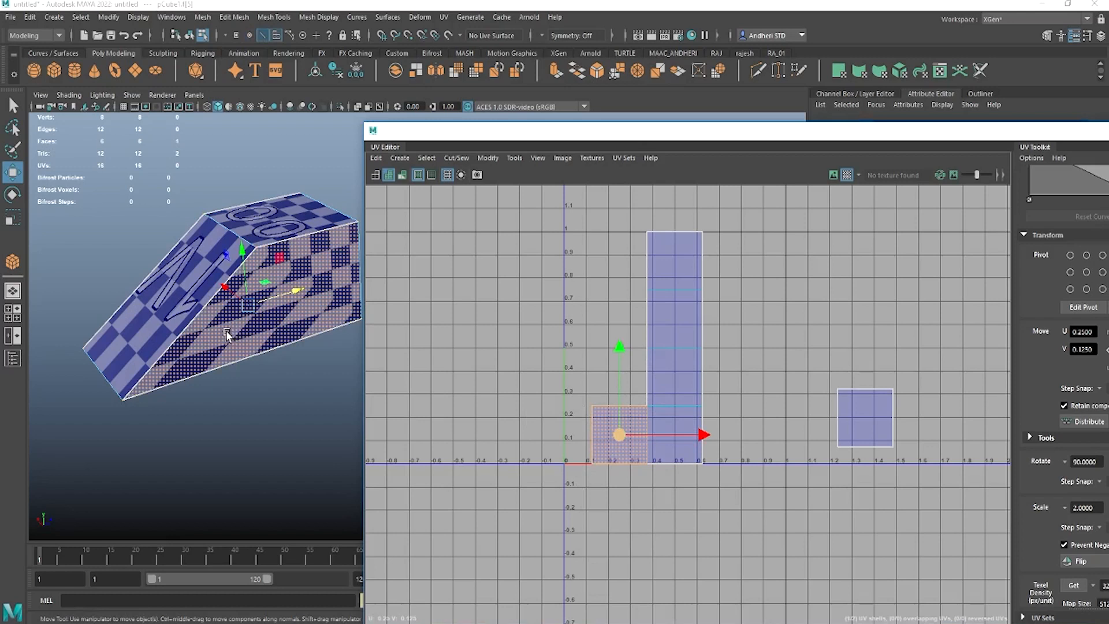
pyautogui.keyDown('alt'); pyautogui.moveTo(232, 335); pyautogui.dragTo(140, 310); pyautogui.keyUp('alt')
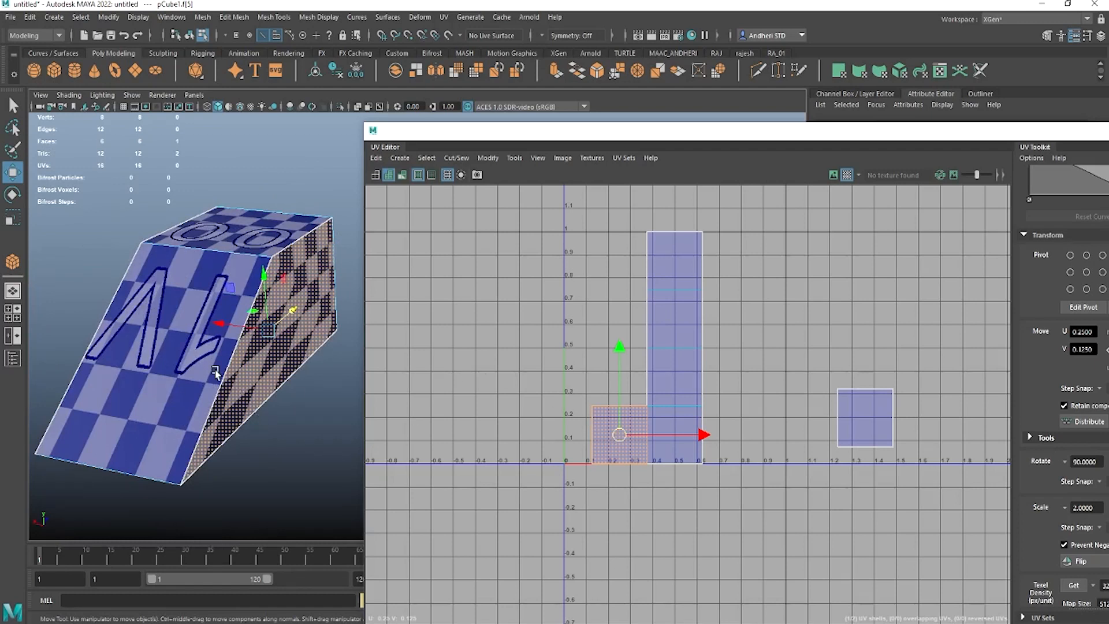
# - Select the vertex where the left square meets the column's edge and examine that corner of the model up close
pyautogui.rightClick(679, 342)
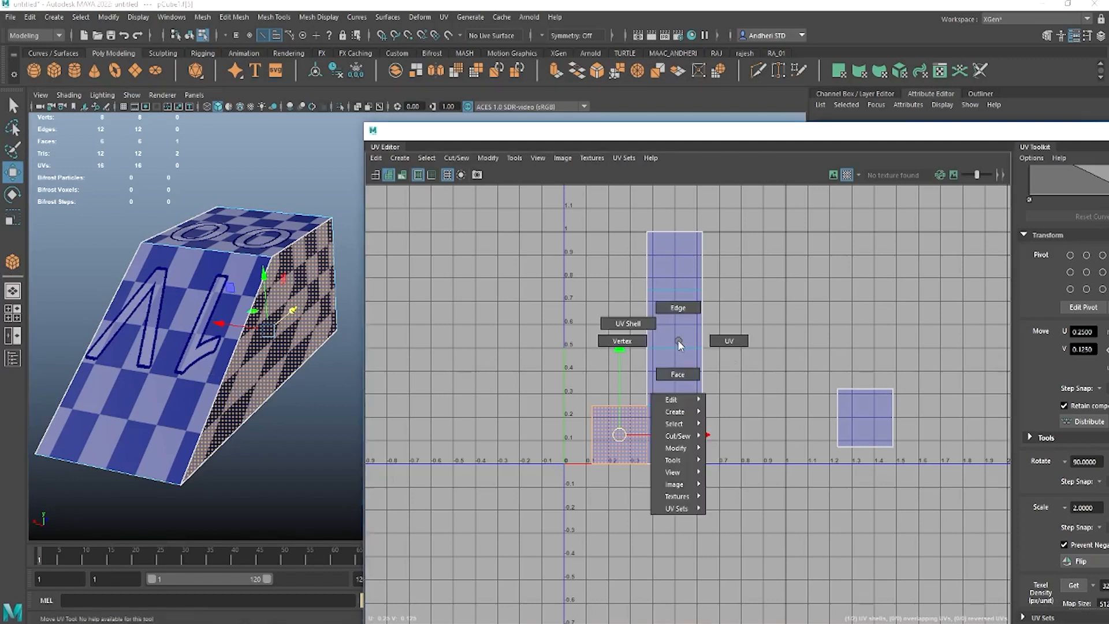
pyautogui.moveTo(681, 345); pyautogui.dragTo(590, 344, button='right')
pyautogui.click(646, 405)
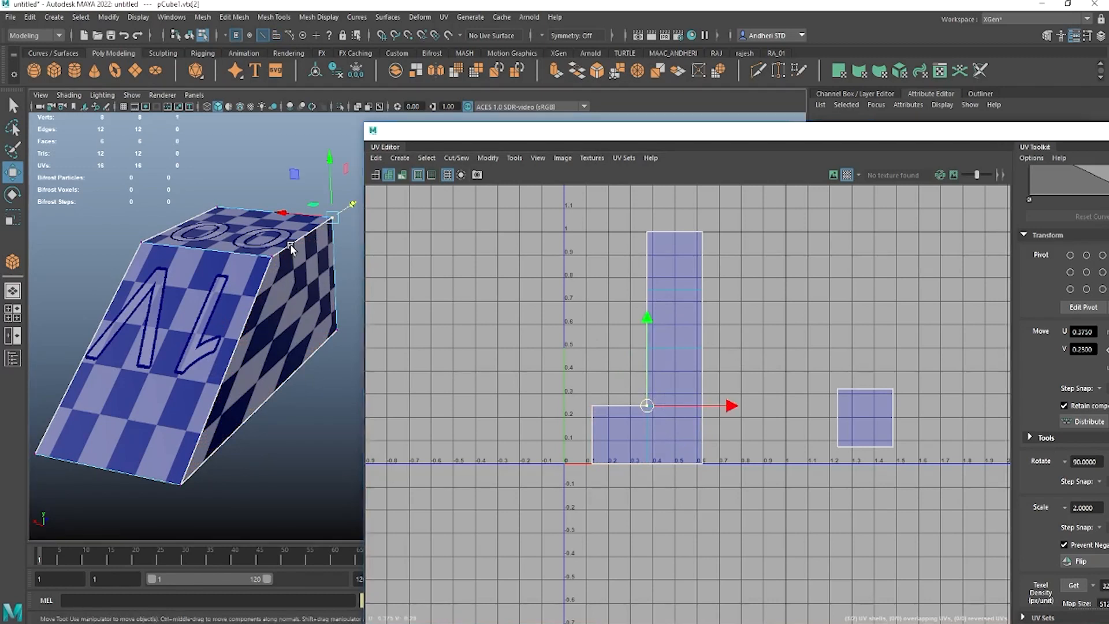
pyautogui.press('f')
pyautogui.keyDown('alt'); pyautogui.moveTo(273, 310); pyautogui.dragTo(136, 312); pyautogui.keyUp('alt')
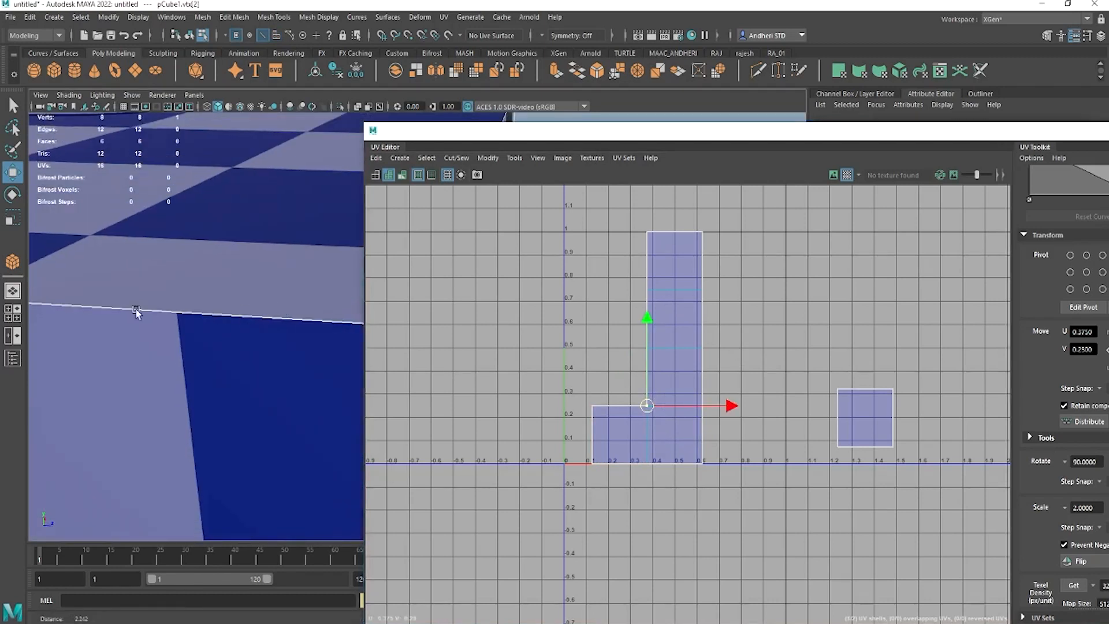
pyautogui.keyDown('alt'); pyautogui.moveTo(136, 311); pyautogui.dragTo(2, 291, button='right'); pyautogui.keyUp('alt')
pyautogui.keyDown('alt'); pyautogui.moveTo(1, 291); pyautogui.dragTo(0, 273, button='middle'); pyautogui.keyUp('alt')
pyautogui.keyDown('alt'); pyautogui.moveTo(243, 354); pyautogui.dragTo(96, 349, button='right'); pyautogui.keyUp('alt')
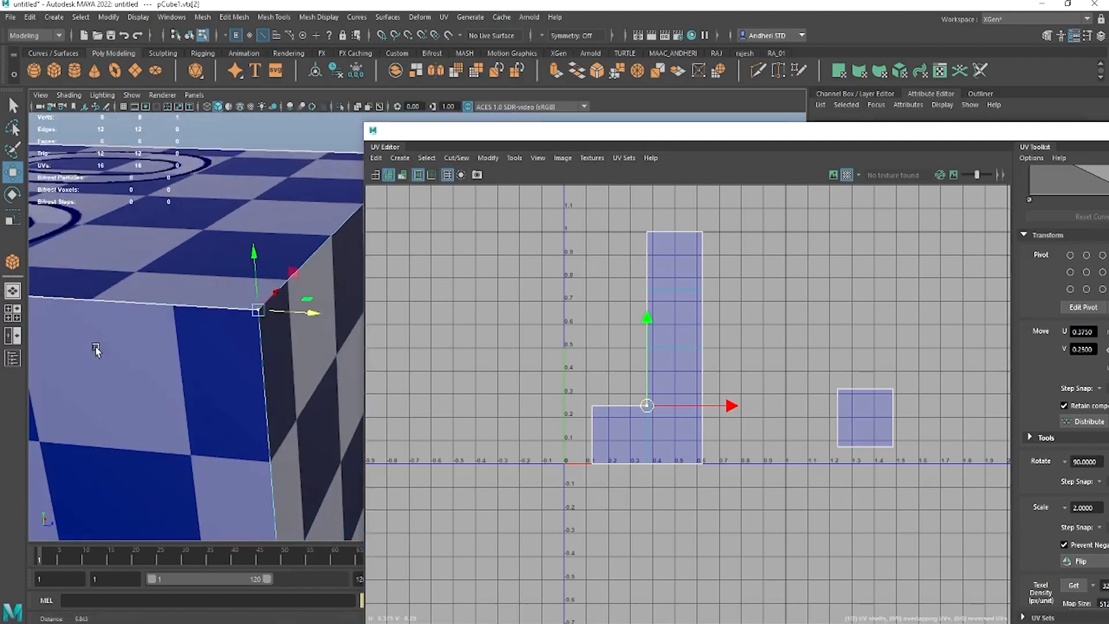
pyautogui.keyDown('alt'); pyautogui.moveTo(93, 344); pyautogui.dragTo(36, 119, button='middle'); pyautogui.keyUp('alt')
pyautogui.keyDown('alt'); pyautogui.moveTo(149, 289); pyautogui.dragTo(208, 279); pyautogui.keyUp('alt')
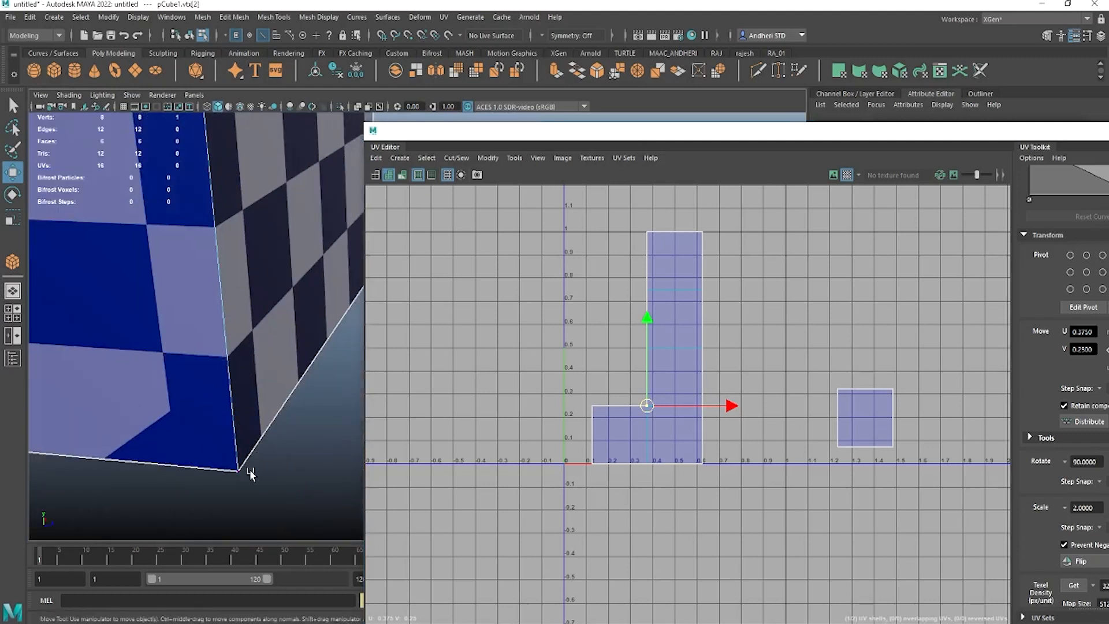
# - Select the UVs at the model's lower corner and examine where they lie along the column in the UV layout
pyautogui.moveTo(239, 304); pyautogui.dragTo(319, 311, button='right')
pyautogui.moveTo(189, 449); pyautogui.dragTo(291, 513)
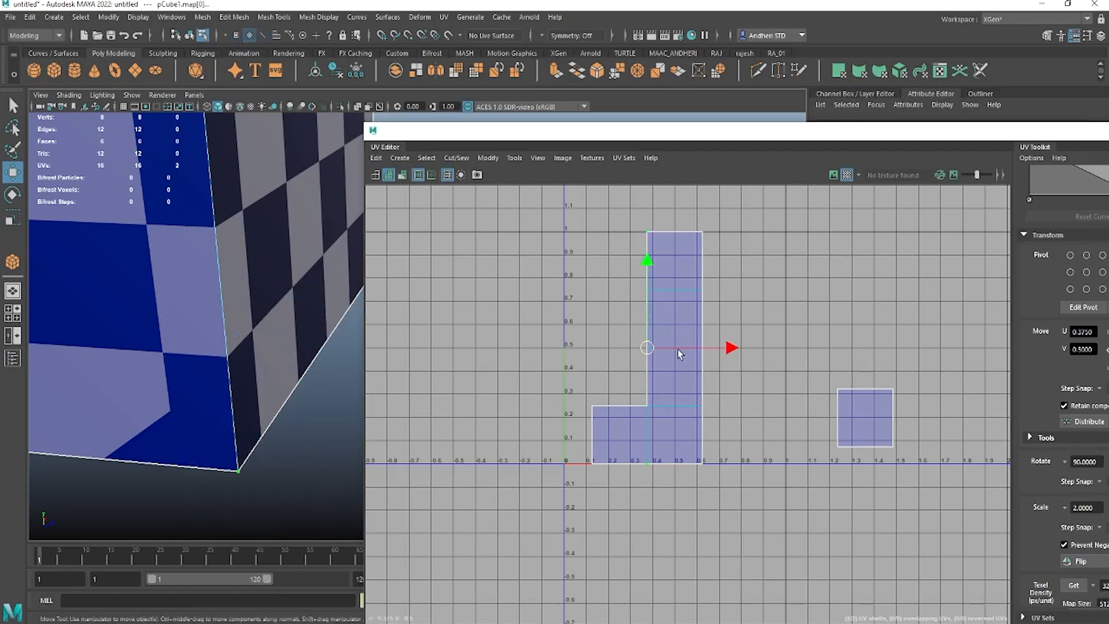
pyautogui.scroll(6, 685, 365)
pyautogui.keyDown('alt'); pyautogui.moveTo(604, 327); pyautogui.dragTo(648, 396, button='middle'); pyautogui.keyUp('alt')
pyautogui.scroll(1, 647, 397)
pyautogui.press('f')
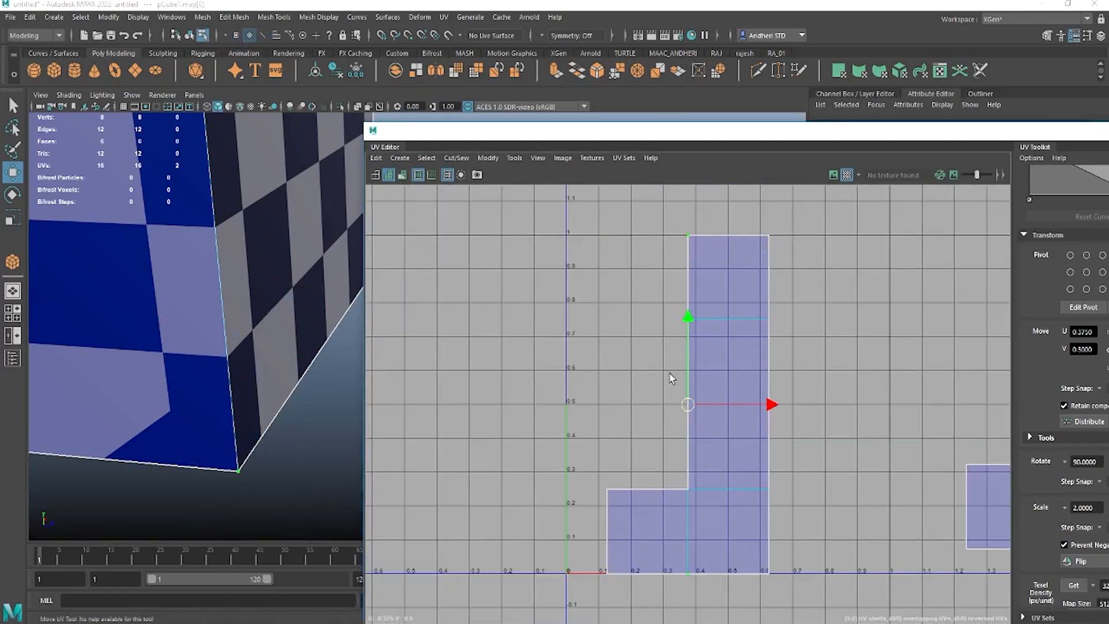
pyautogui.scroll(-2, 799, 399)
pyautogui.keyDown('alt'); pyautogui.moveTo(688, 383); pyautogui.dragTo(638, 345, button='middle'); pyautogui.keyUp('alt')
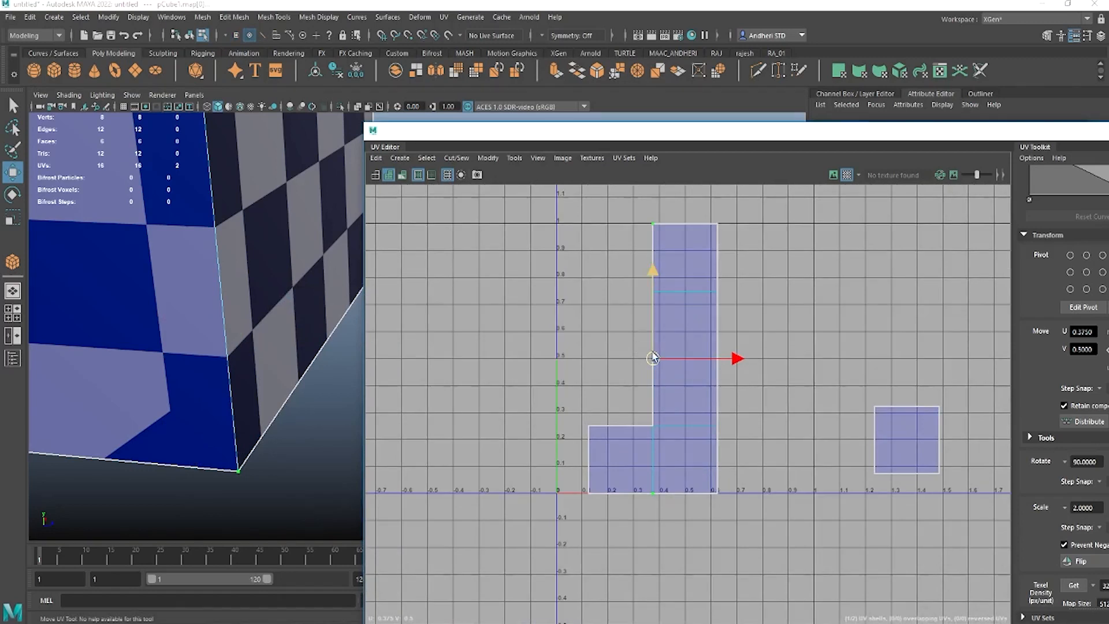
# - Cut the edge joining the left square to the column base and move the square's shell to about U 1.16, V 0.77
pyautogui.moveTo(658, 248); pyautogui.dragTo(658, 231, button='right')
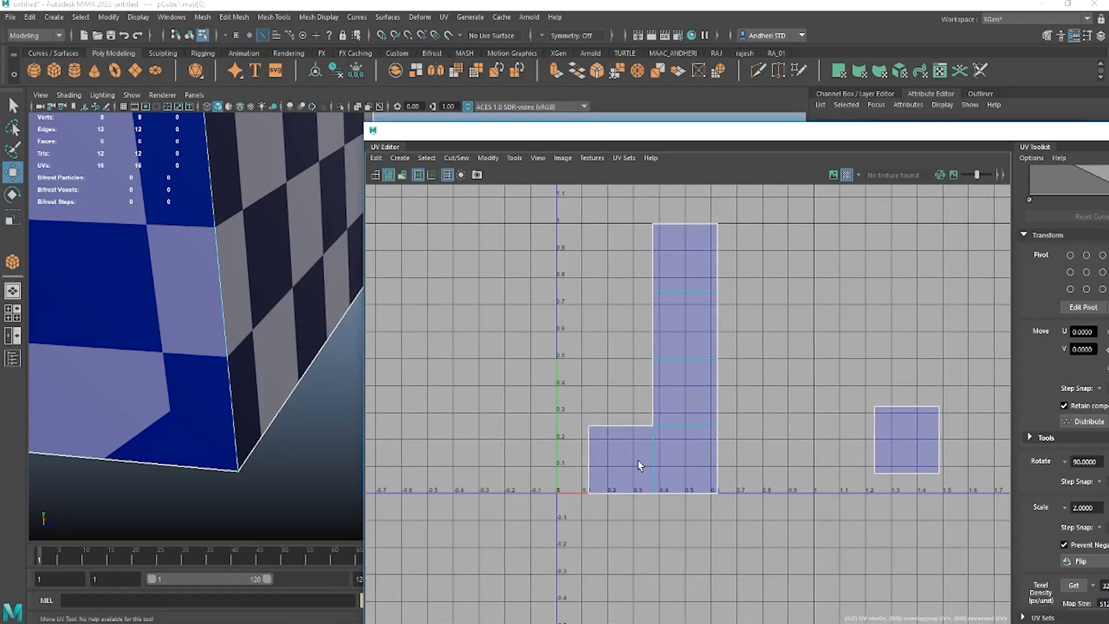
pyautogui.click(653, 458)
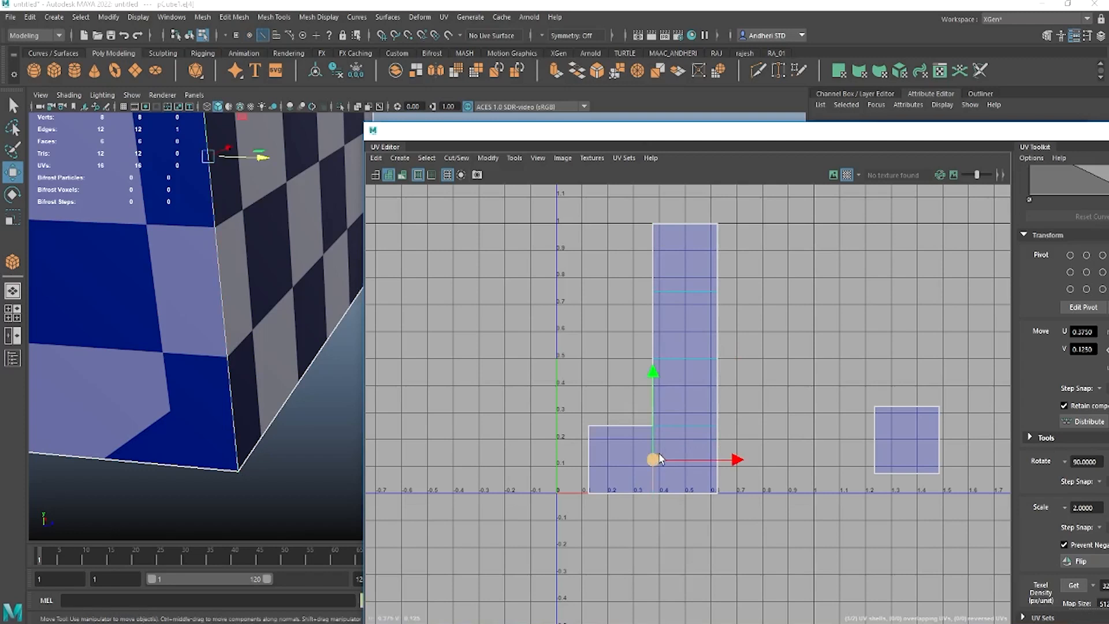
pyautogui.moveTo(682, 450); pyautogui.dragTo(579, 418, button='right')
pyautogui.moveTo(579, 419); pyautogui.dragTo(606, 451)
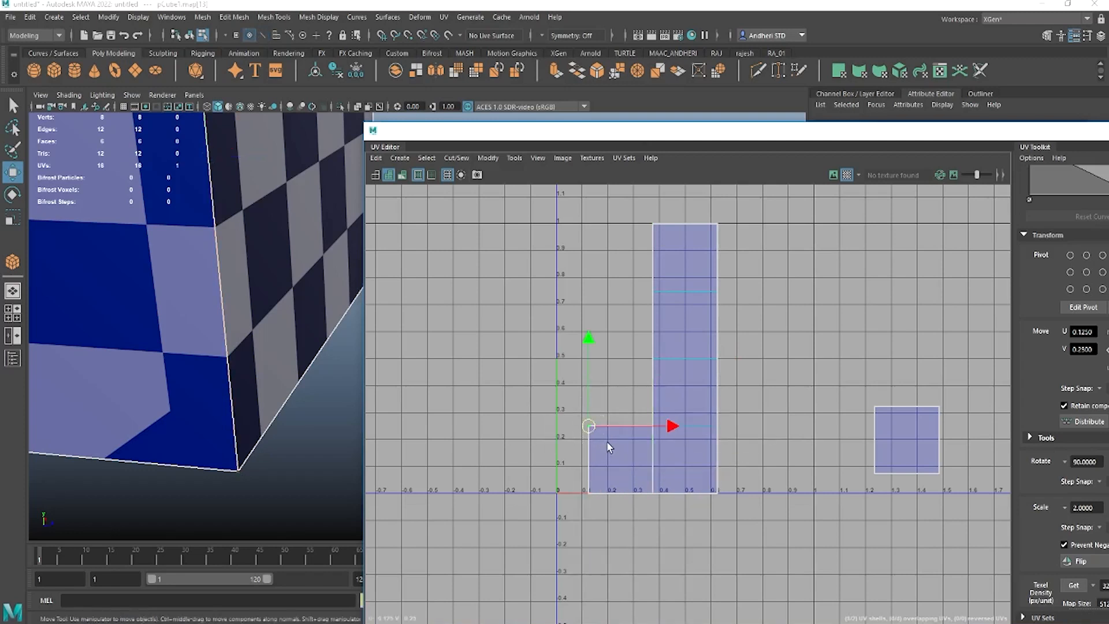
pyautogui.keyDown('ctrl'); pyautogui.moveTo(608, 437); pyautogui.dragTo(670, 456, button='right'); pyautogui.keyUp('ctrl')
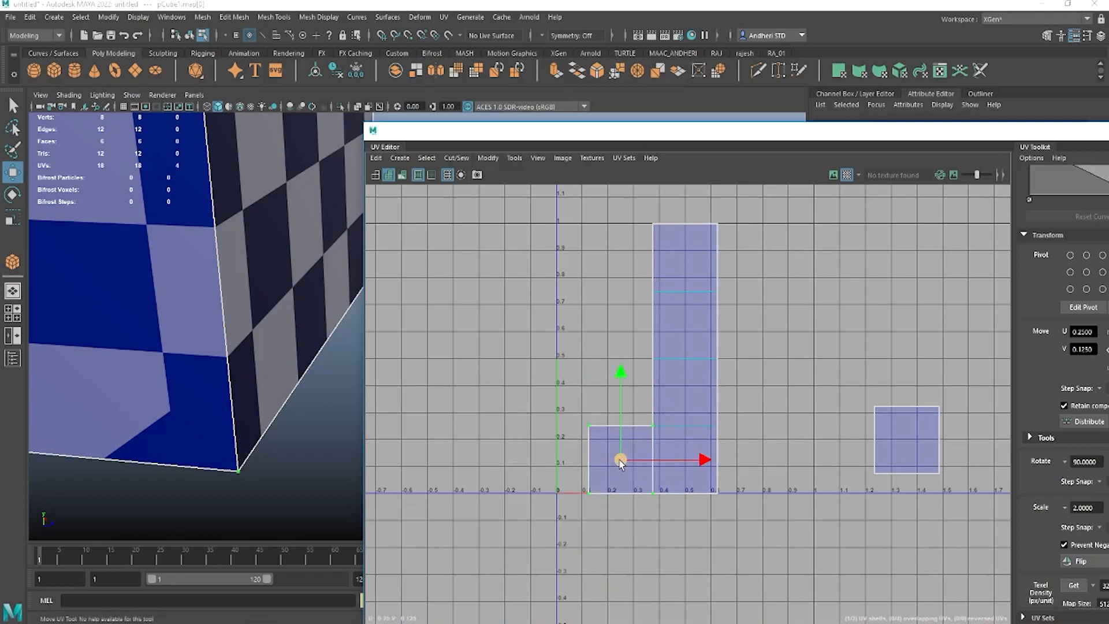
pyautogui.moveTo(620, 459); pyautogui.dragTo(856, 289)
# - Select the whole model and apply an Automatic UV projection to it, leaving nothing selected in the UV layout
pyautogui.scroll(-5, 537, 349)
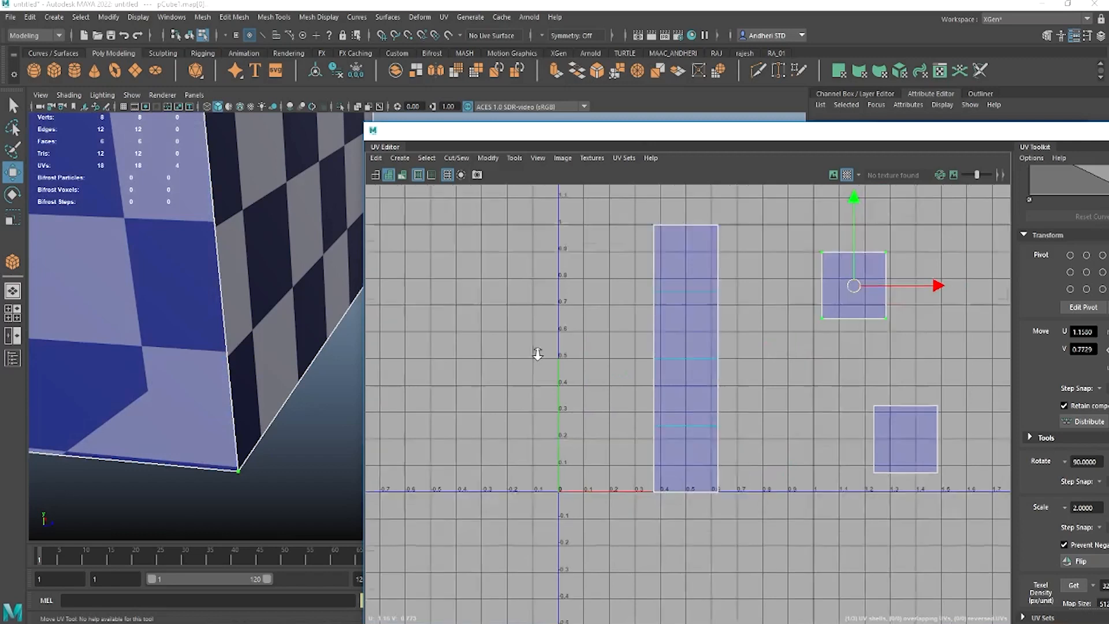
pyautogui.scroll(3, 206, 366)
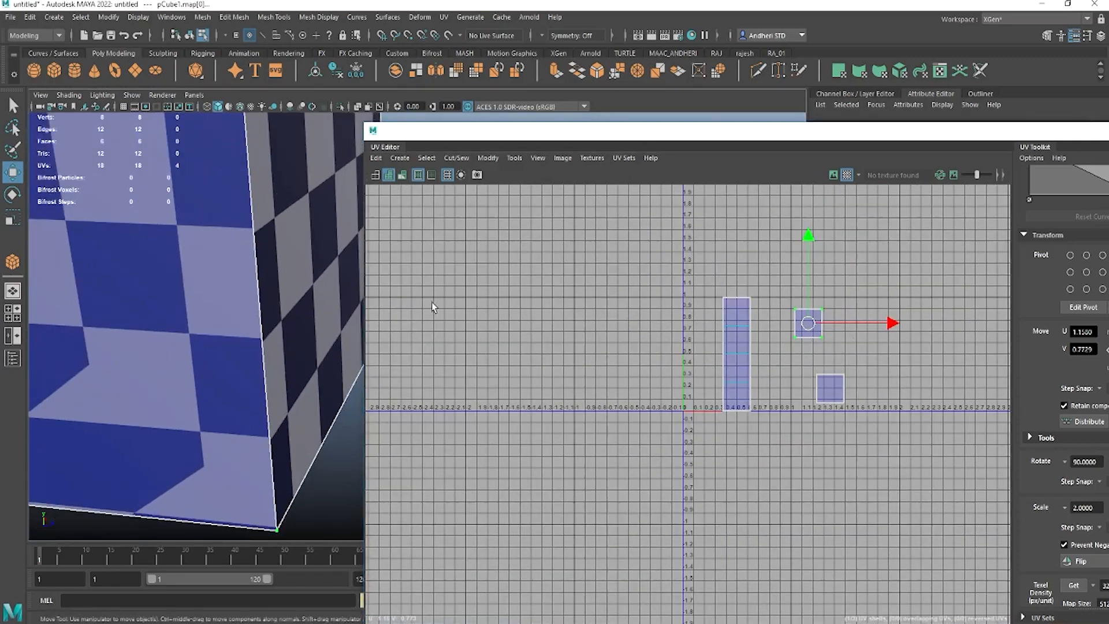
pyautogui.keyDown('alt'); pyautogui.moveTo(184, 315); pyautogui.dragTo(300, 390); pyautogui.keyUp('alt')
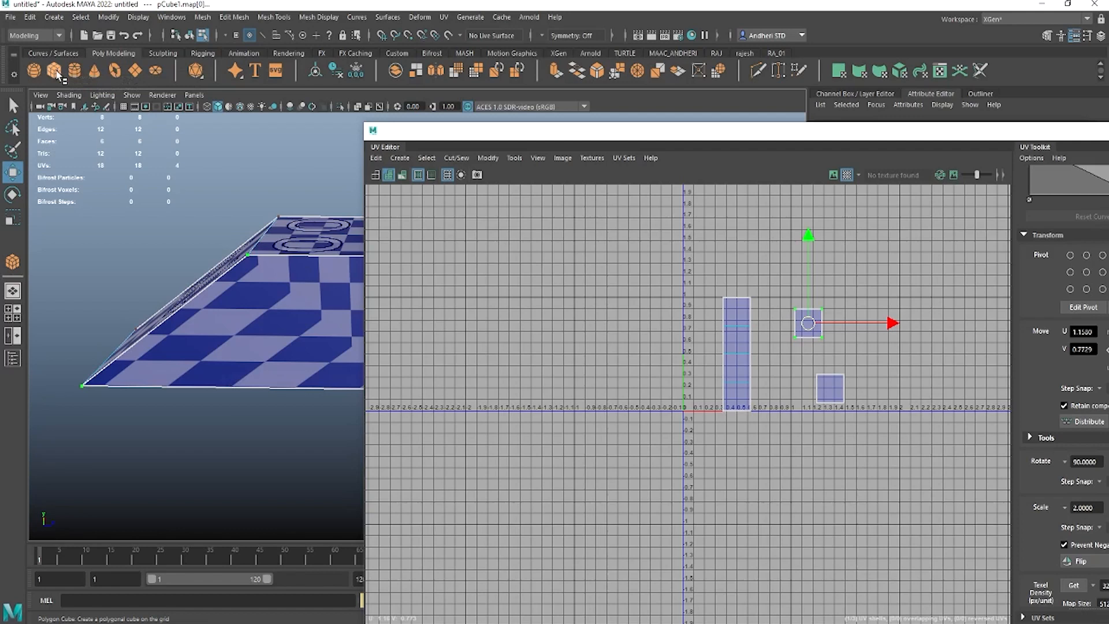
pyautogui.click(444, 17)
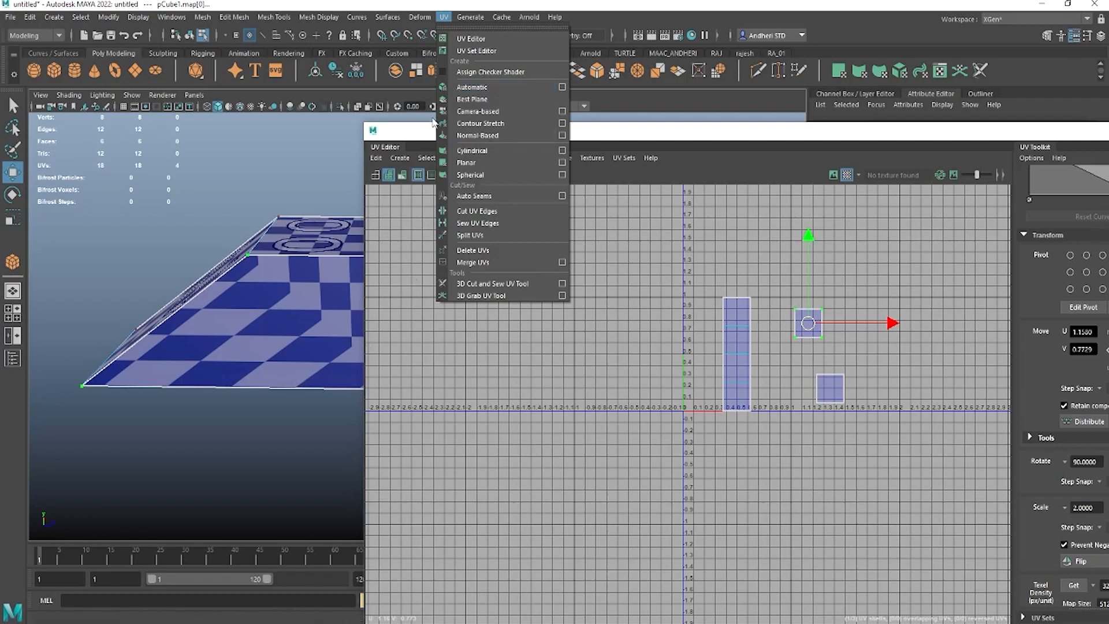
pyautogui.moveTo(261, 279); pyautogui.dragTo(318, 258, button='right')
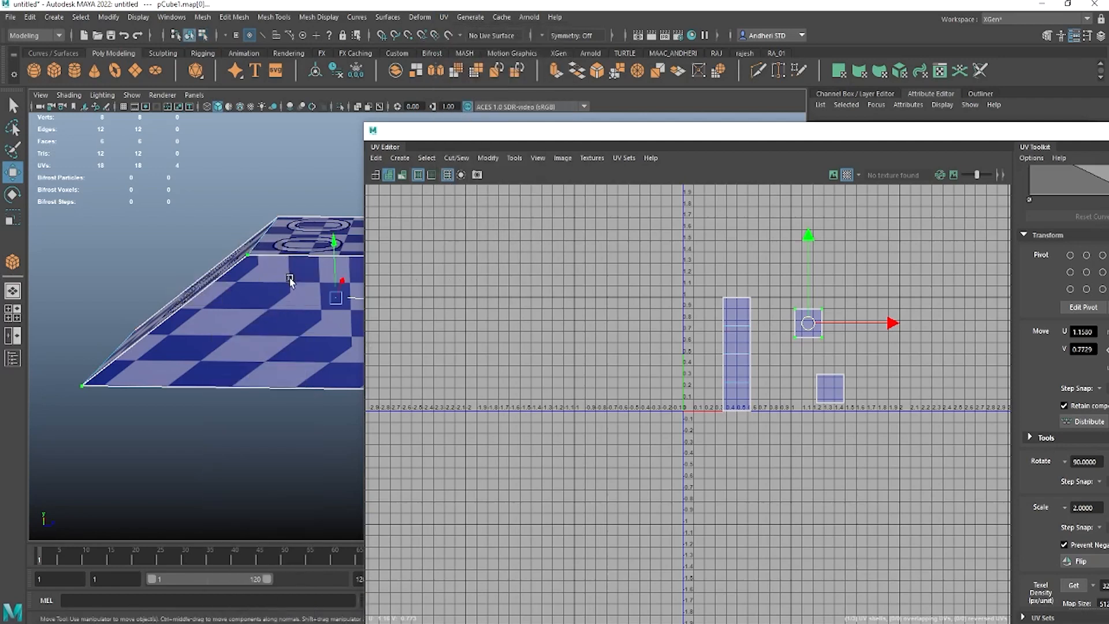
pyautogui.click(419, 17)
pyautogui.moveTo(443, 16)
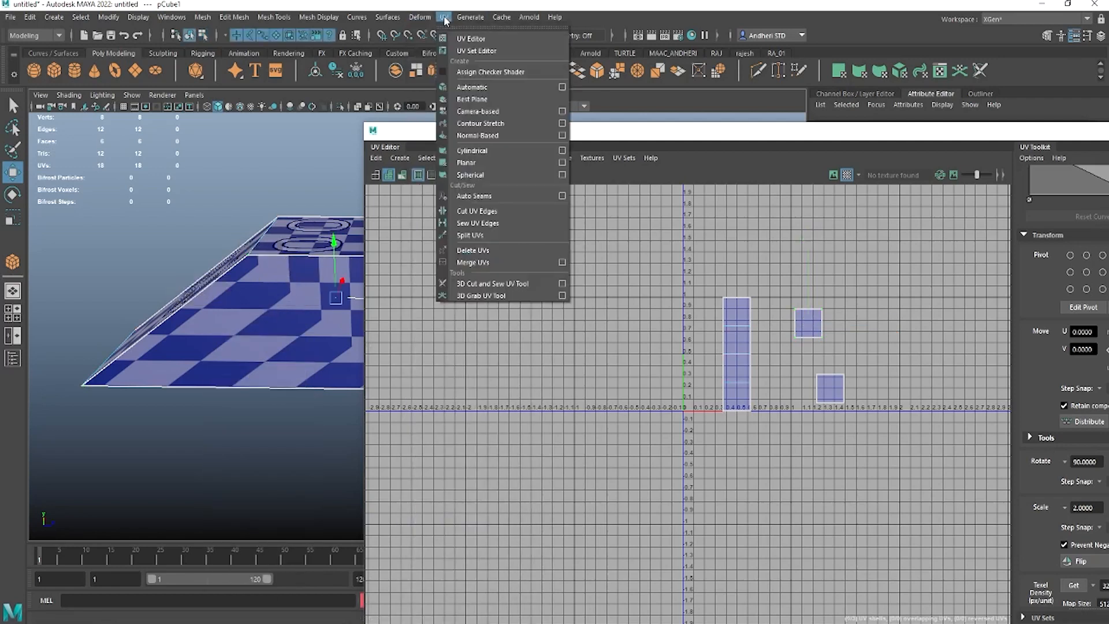
pyautogui.click(480, 87)
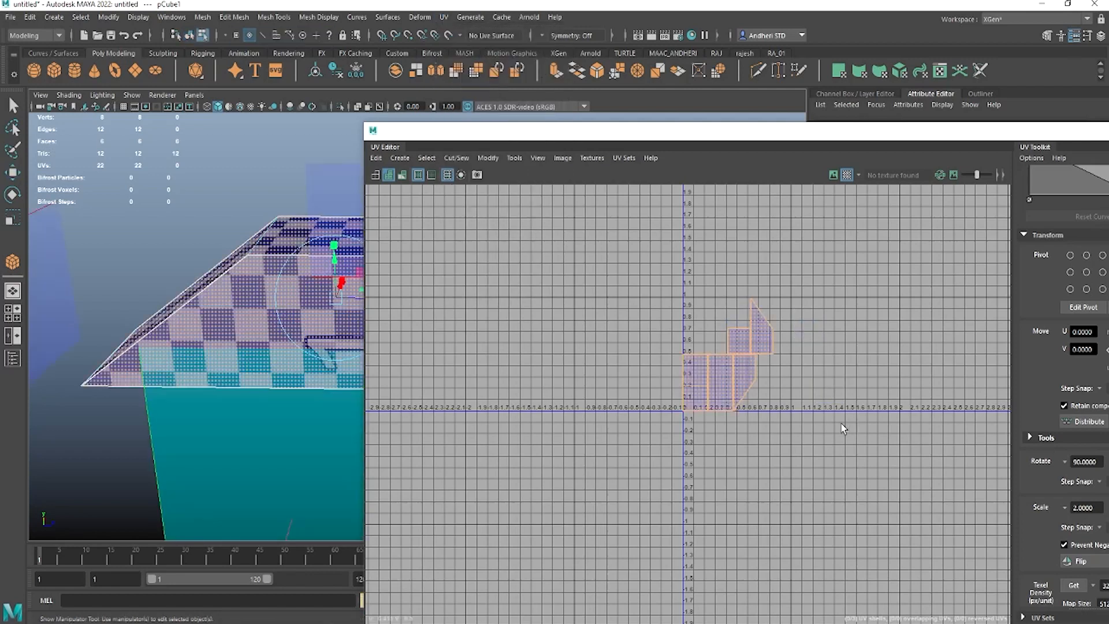
pyautogui.click(790, 443)
# - Select all the UVs and rotate the whole layout clockwise so the shells lie diagonally across the UV grid
pyautogui.keyDown('alt'); pyautogui.moveTo(744, 404); pyautogui.dragTo(784, 391, button='right'); pyautogui.keyUp('alt')
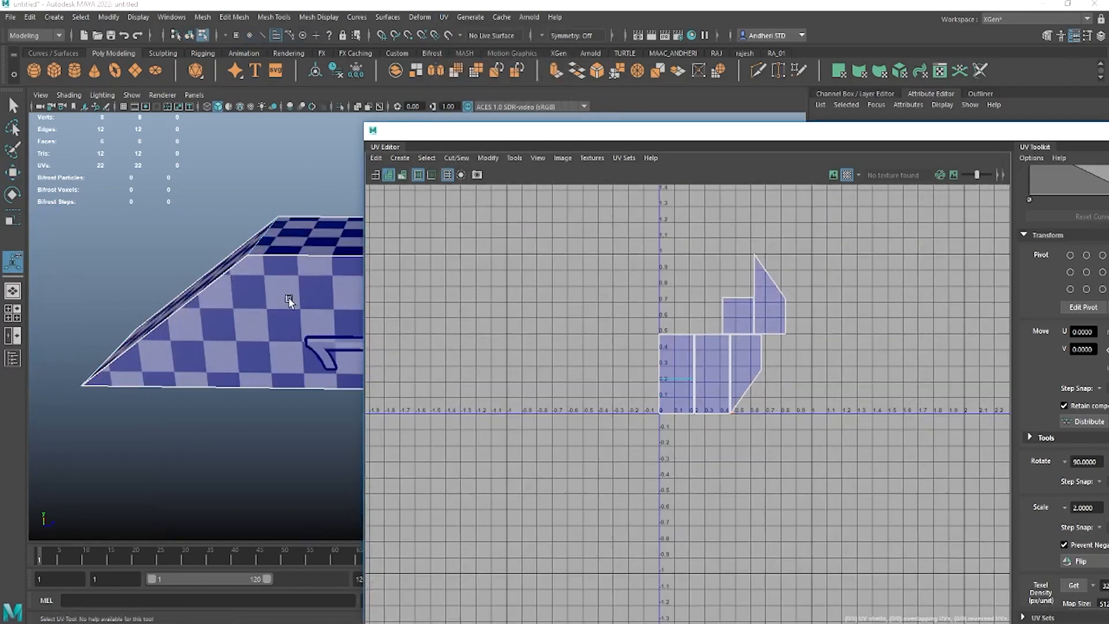
pyautogui.keyDown('alt'); pyautogui.moveTo(249, 283); pyautogui.dragTo(249, 362); pyautogui.keyUp('alt')
pyautogui.keyDown('alt'); pyautogui.moveTo(248, 362); pyautogui.dragTo(181, 223, button='middle'); pyautogui.keyUp('alt')
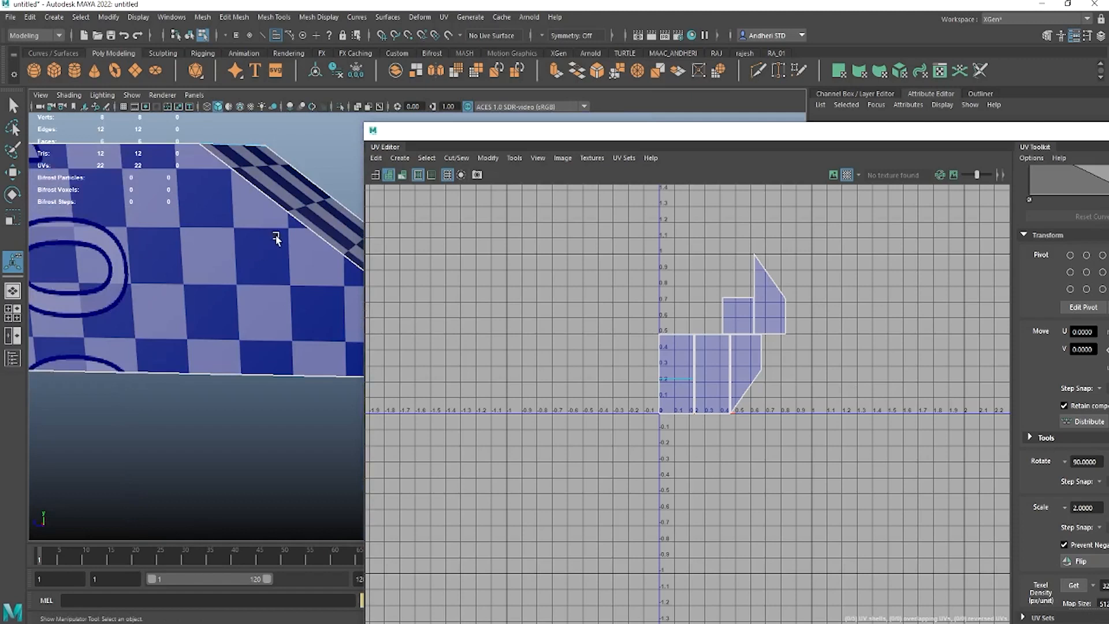
pyautogui.keyDown('alt'); pyautogui.moveTo(277, 238); pyautogui.dragTo(433, 302); pyautogui.keyUp('alt')
pyautogui.rightClick(749, 343)
pyautogui.moveTo(773, 351); pyautogui.dragTo(799, 343, button='right')
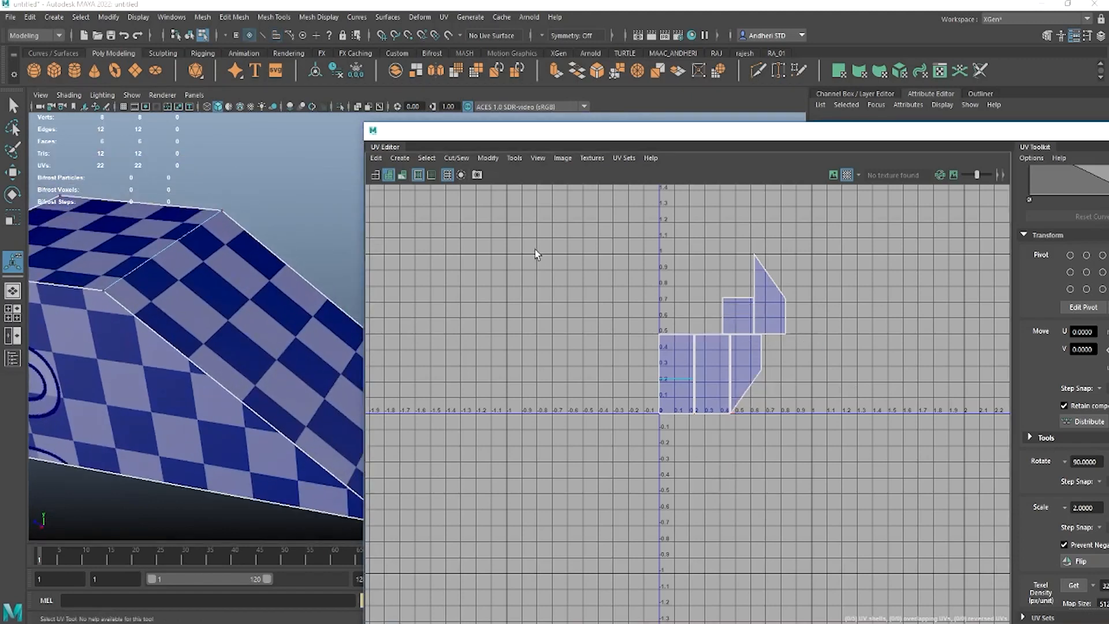
pyautogui.moveTo(535, 247); pyautogui.dragTo(942, 514)
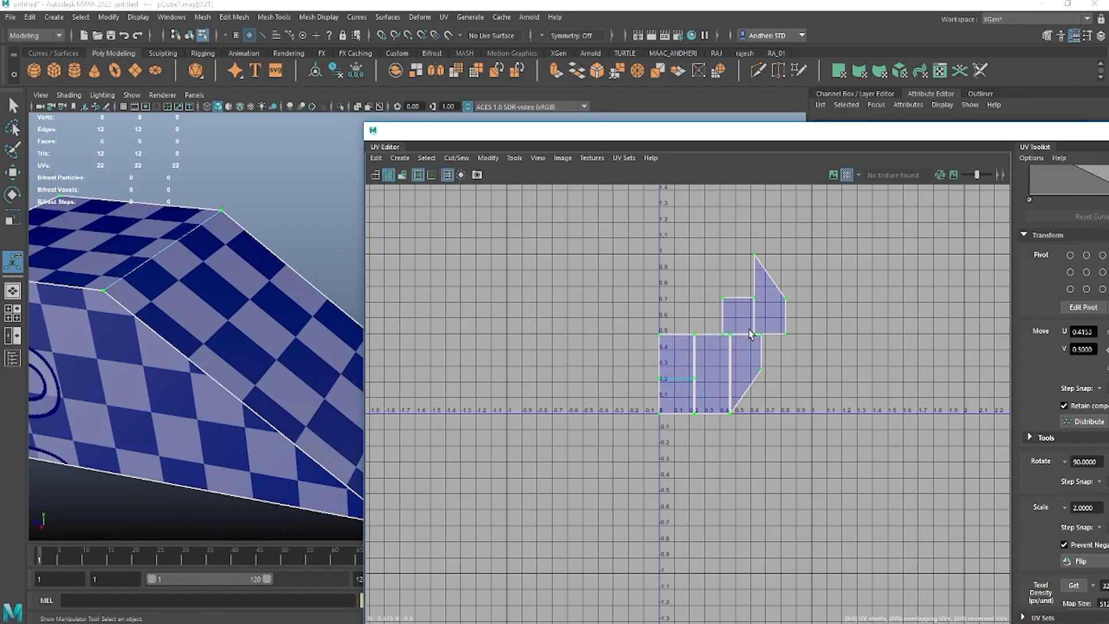
pyautogui.press('e')
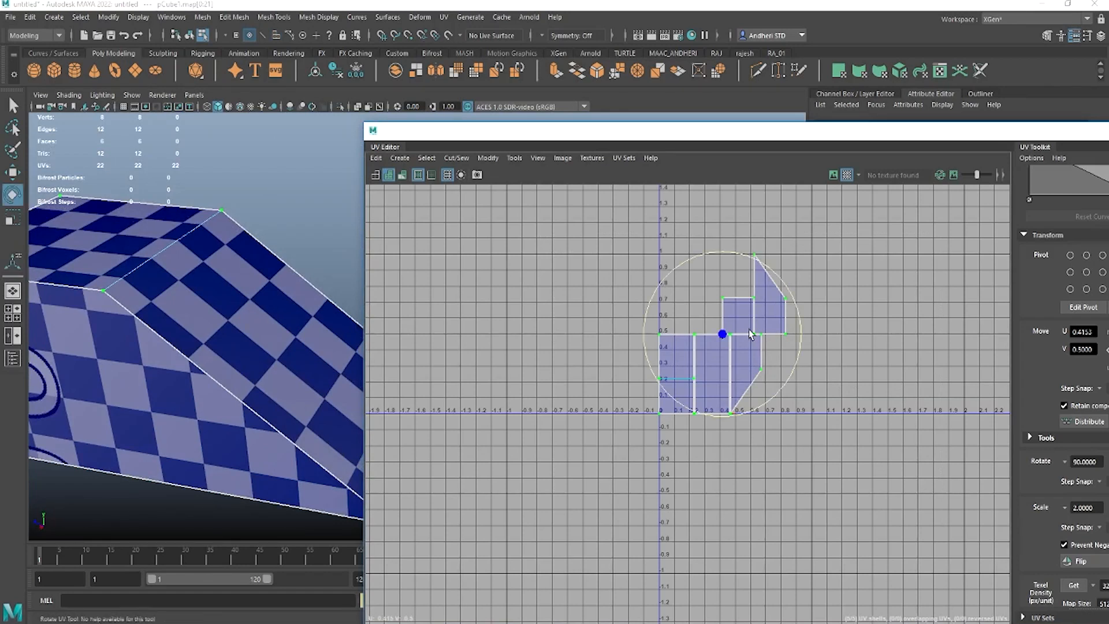
pyautogui.moveTo(792, 297); pyautogui.dragTo(800, 336)
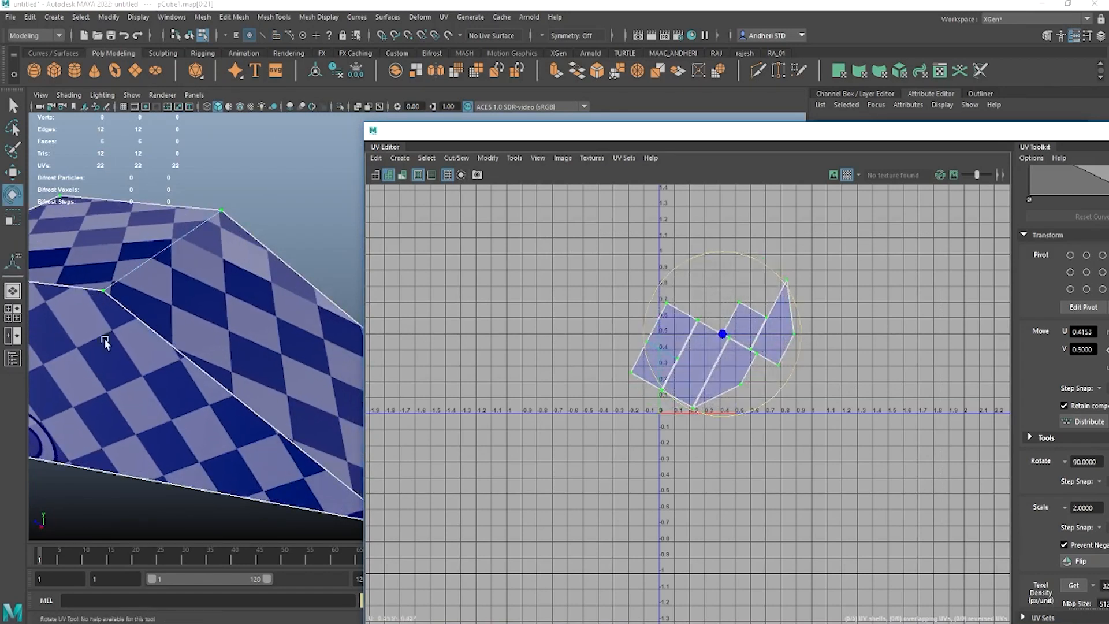
# - Examine the tilted checker pattern on the model and the rotated shells' placement in the UV space
pyautogui.moveTo(242, 271)
pyautogui.keyDown('alt'); pyautogui.mouseDown()
pyautogui.moveTo(174, 307)
pyautogui.moveTo(151, 299)
pyautogui.moveTo(242, 273)
pyautogui.mouseUp(); pyautogui.keyUp('alt')
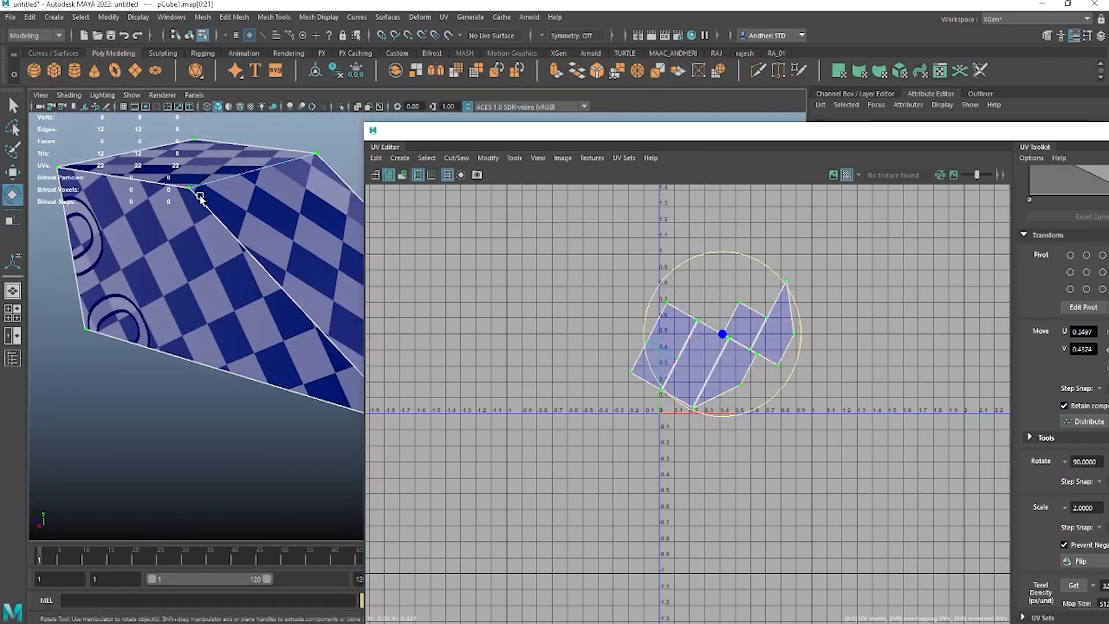
pyautogui.keyDown('alt'); pyautogui.moveTo(178, 299); pyautogui.dragTo(193, 335, button='right'); pyautogui.keyUp('alt')
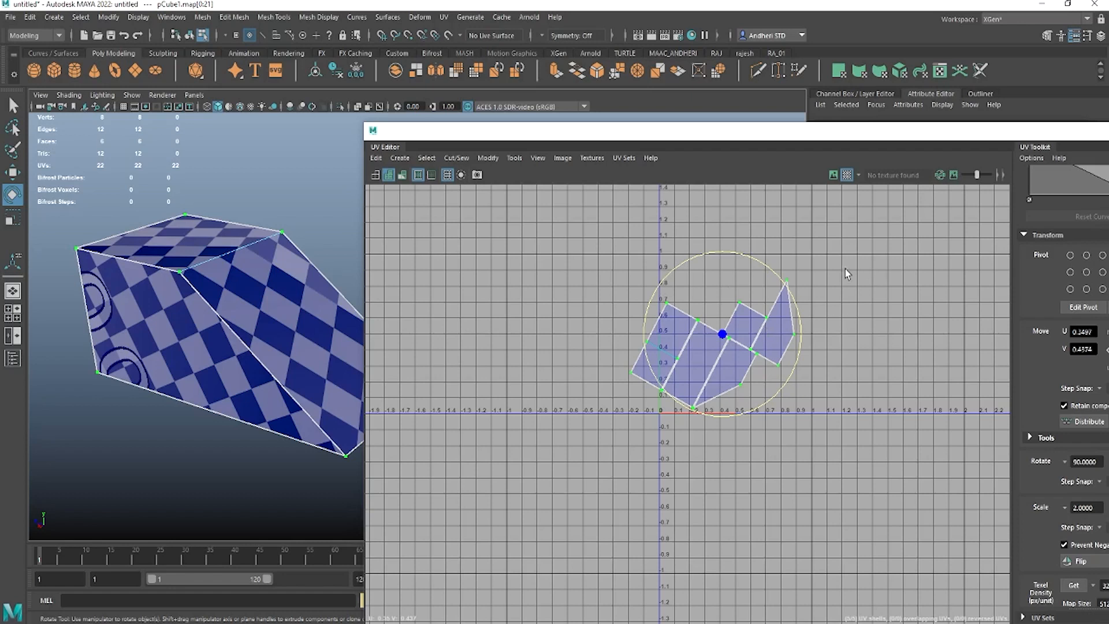
pyautogui.press('space')
pyautogui.scroll(6, 774, 391)
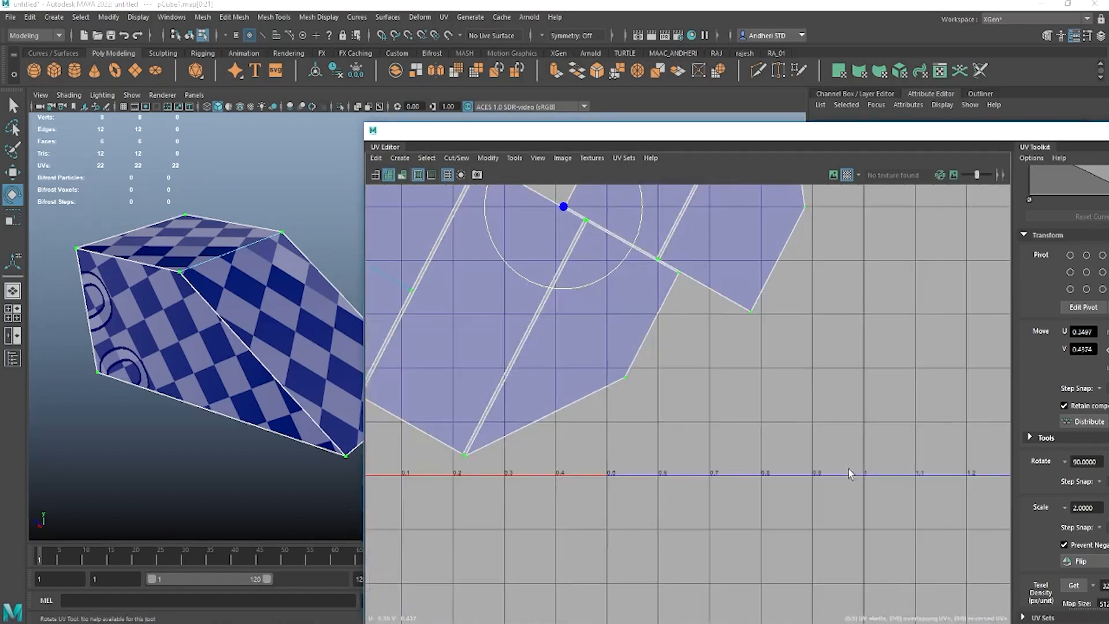
pyautogui.scroll(-3, 848, 469)
pyautogui.keyDown('alt'); pyautogui.moveTo(525, 271); pyautogui.dragTo(586, 366, button='middle'); pyautogui.keyUp('alt')
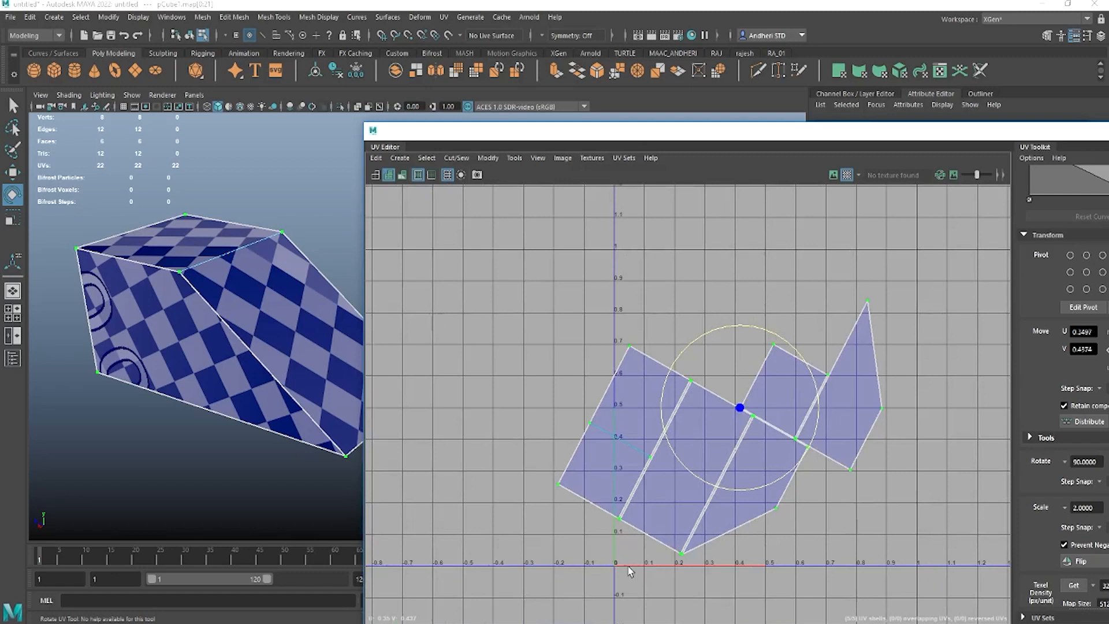
pyautogui.scroll(-3, 775, 408)
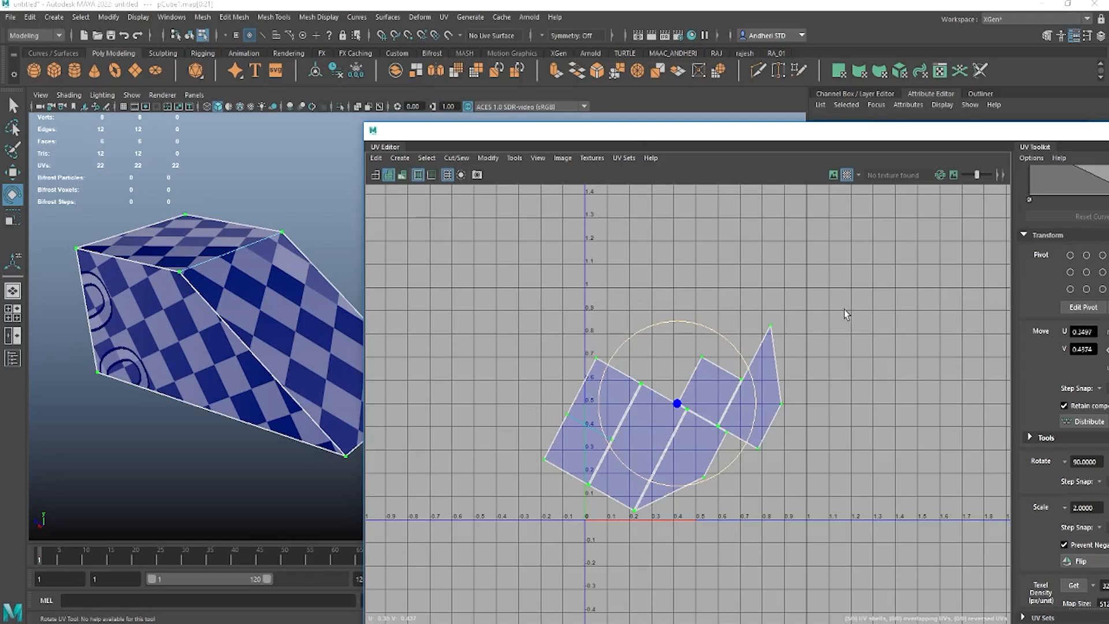
pyautogui.scroll(-4, 711, 404)
pyautogui.keyDown('alt'); pyautogui.moveTo(720, 408); pyautogui.dragTo(677, 427, button='middle'); pyautogui.keyUp('alt')
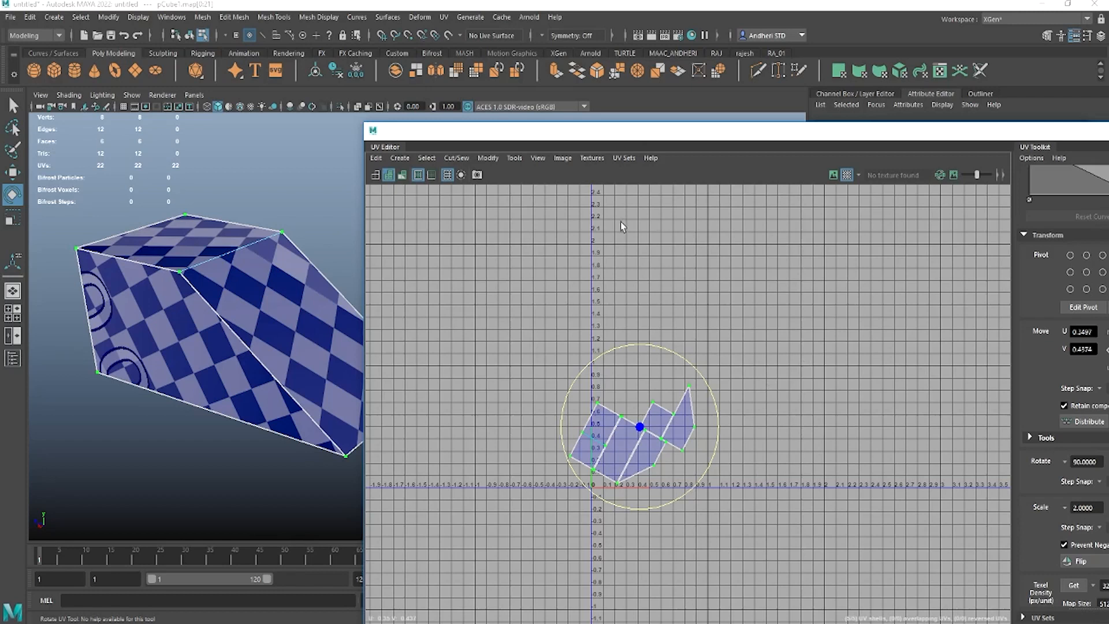
# - Look at the available texture options, clear the UV selection and examine how the shells sit in the UV grid
pyautogui.click(591, 159)
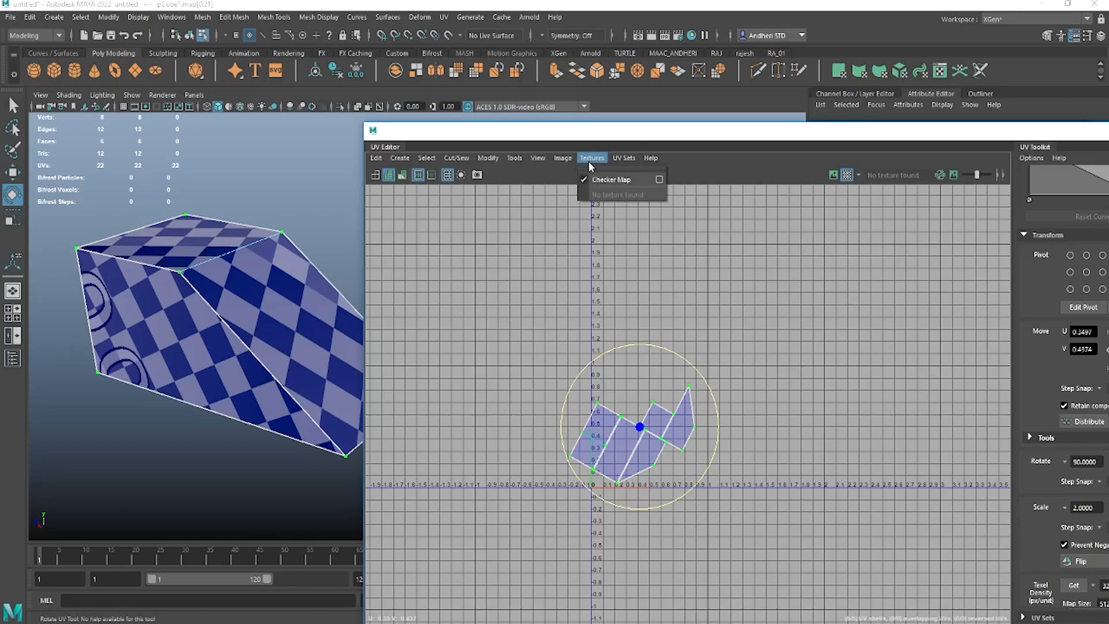
pyautogui.click(839, 292)
pyautogui.click(837, 323)
pyautogui.scroll(3, 768, 384)
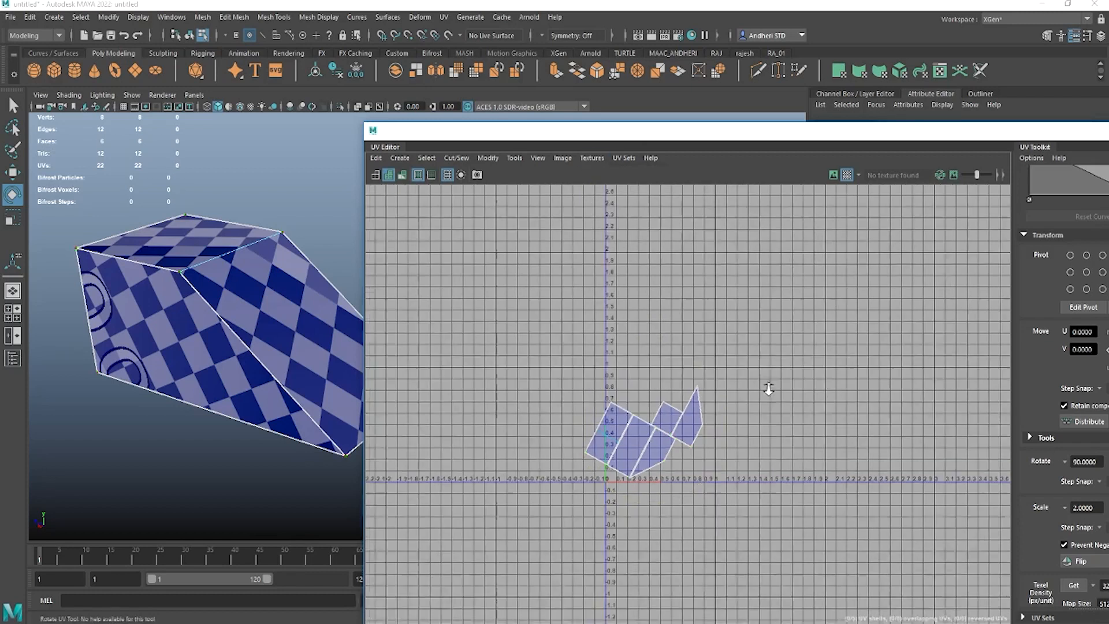
pyautogui.scroll(4, 783, 416)
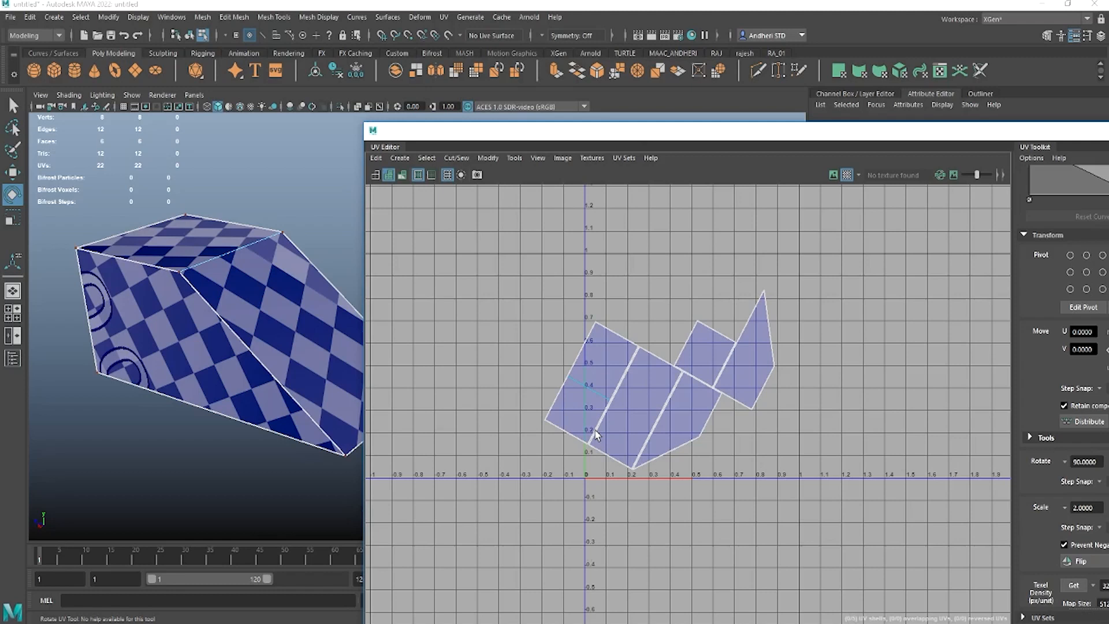
pyautogui.scroll(-1, 694, 404)
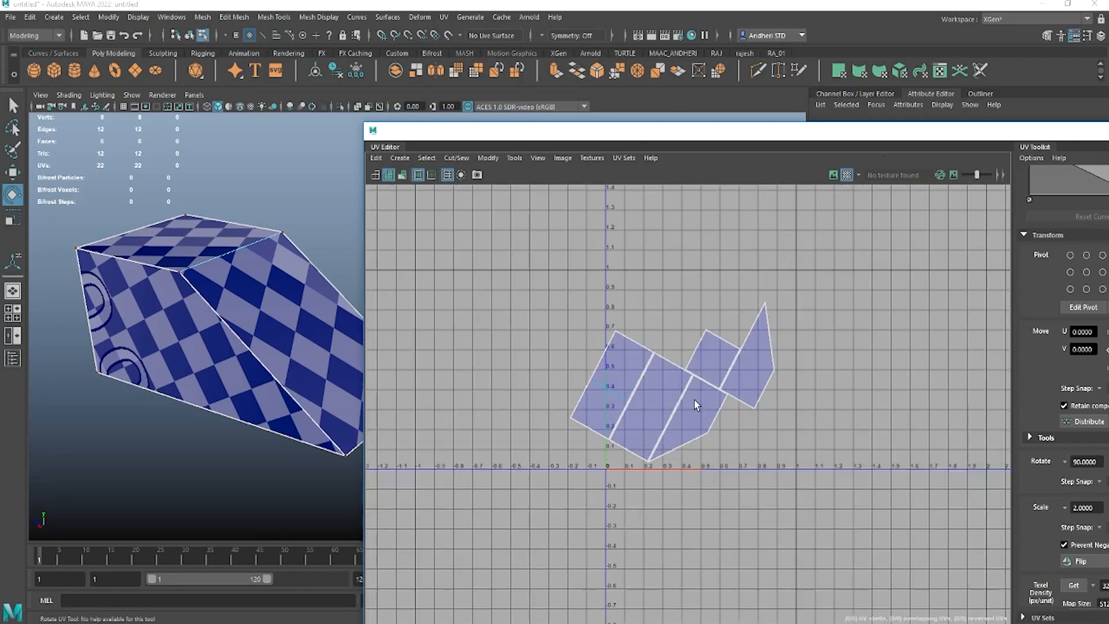
pyautogui.scroll(4, 694, 400)
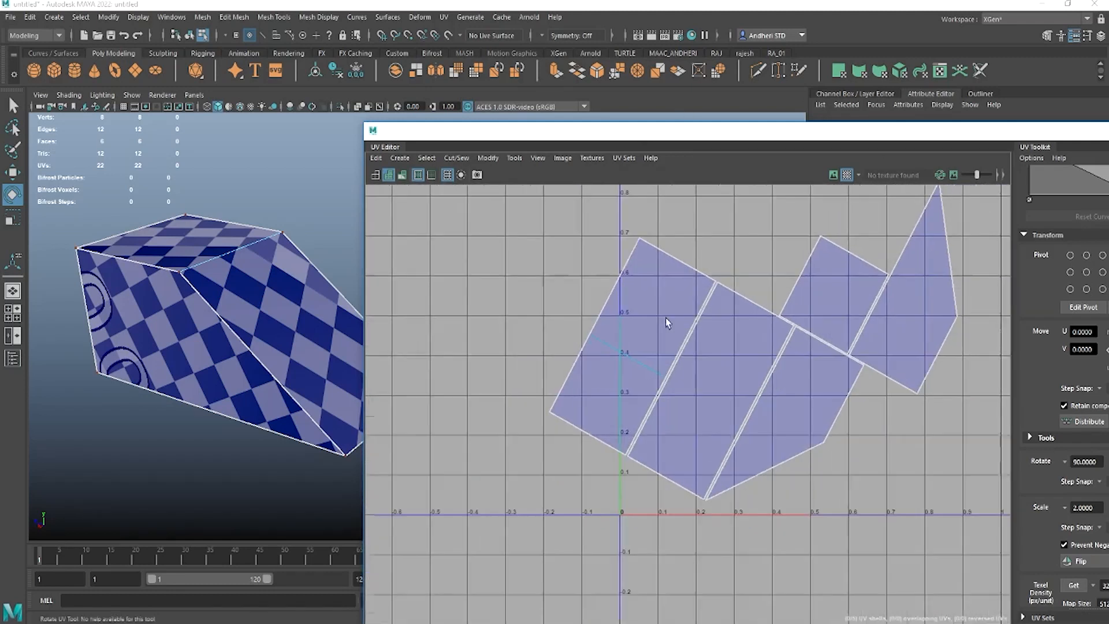
pyautogui.scroll(-3, 807, 352)
pyautogui.scroll(-2, 901, 239)
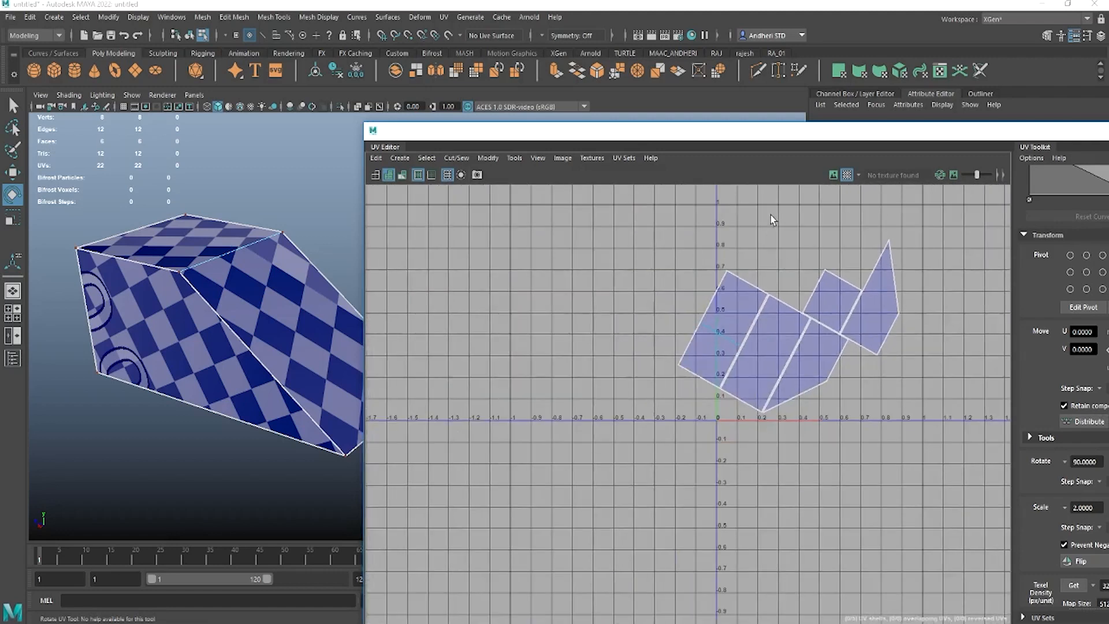
# - Examine the narrow gaps between the neighbouring UV shells up close
pyautogui.scroll(4, 889, 357)
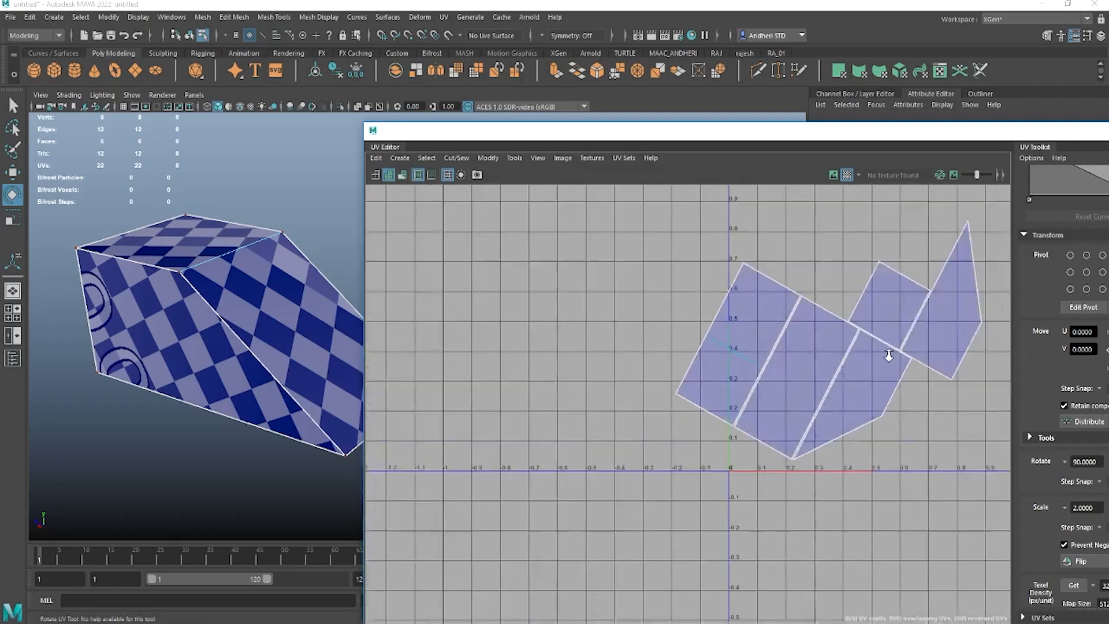
pyautogui.keyDown('alt'); pyautogui.moveTo(901, 341); pyautogui.dragTo(468, 283, button='middle'); pyautogui.keyUp('alt')
pyautogui.scroll(2, 685, 296)
pyautogui.scroll(5, 717, 352)
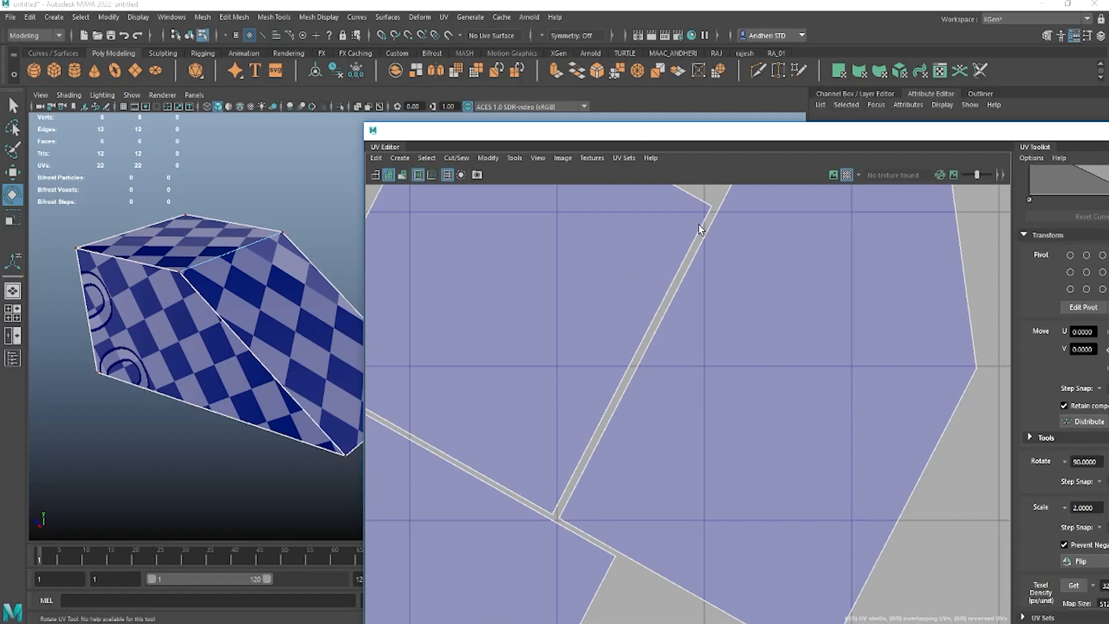
pyautogui.scroll(-3, 730, 270)
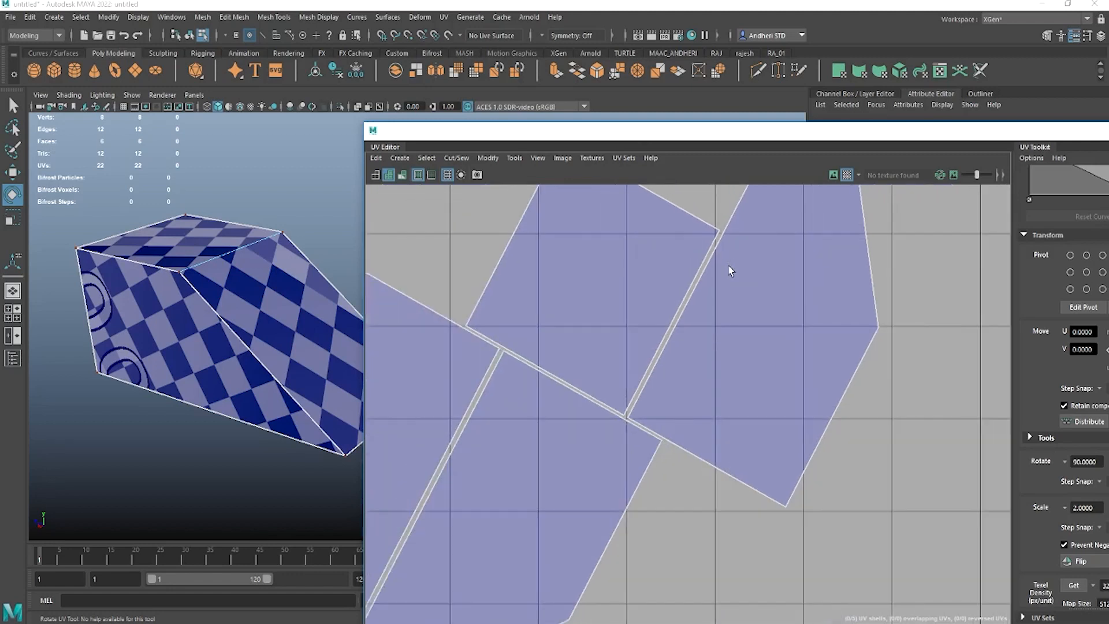
pyautogui.scroll(-4, 618, 295)
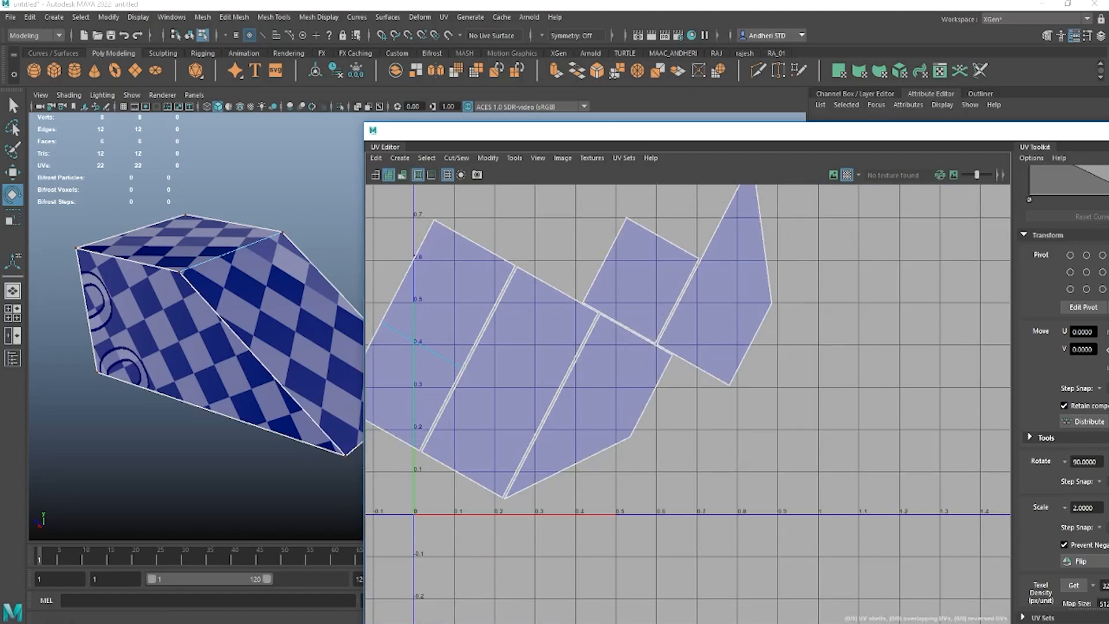
# - In File Explorer, open the 3DX MAX LIT folder on drive D and copy the path of city-street-wallpaper-4-copy.jpg
pyautogui.click(441, 571)
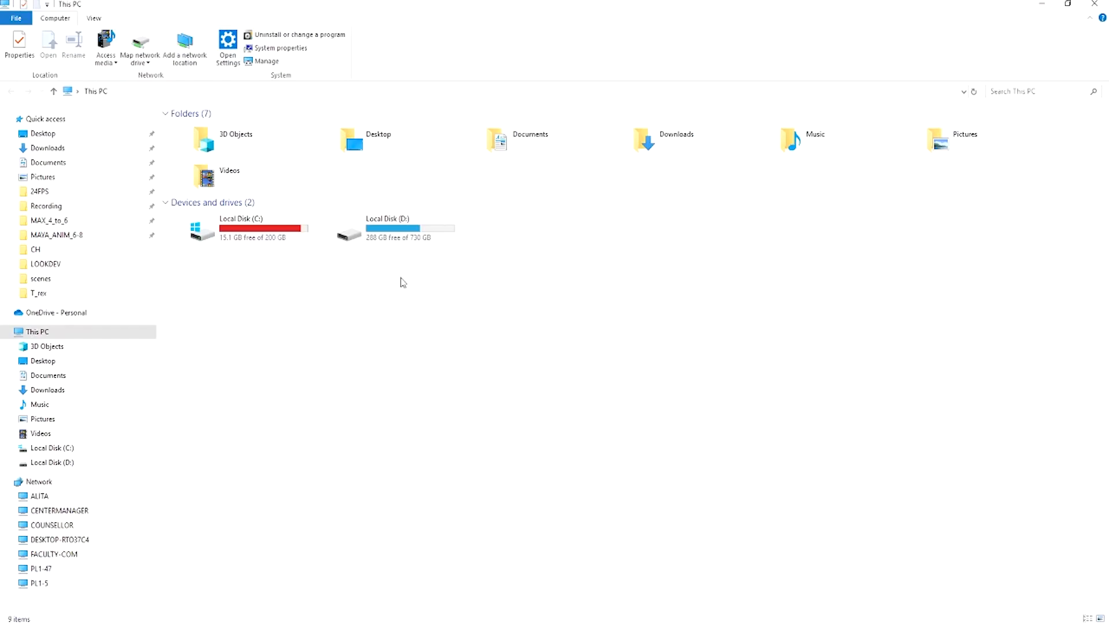
pyautogui.doubleClick(391, 237)
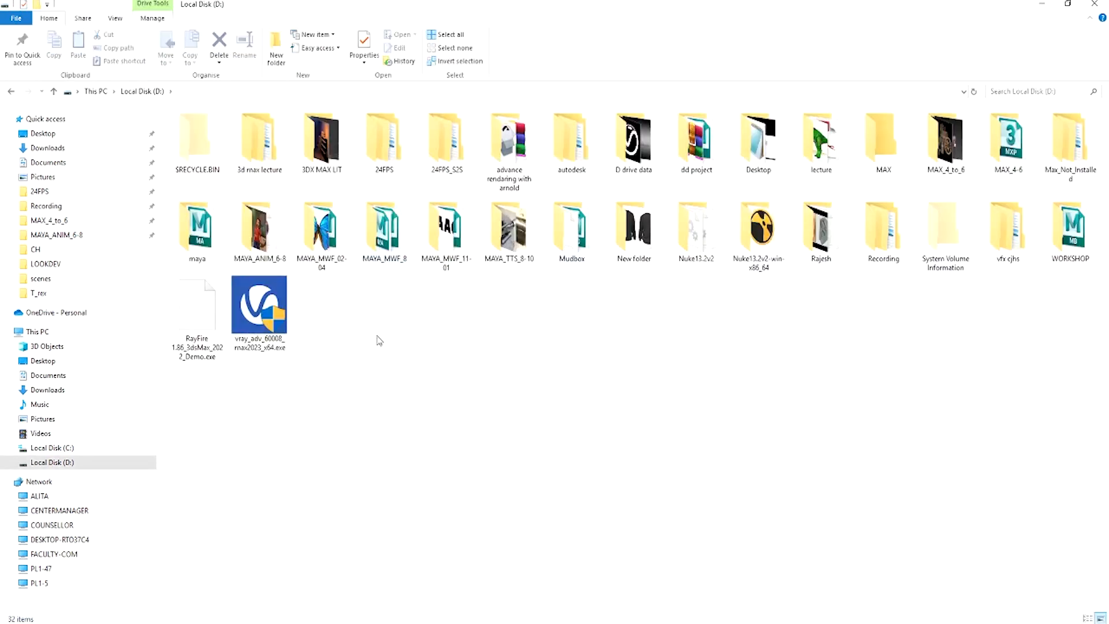
pyautogui.click(263, 234)
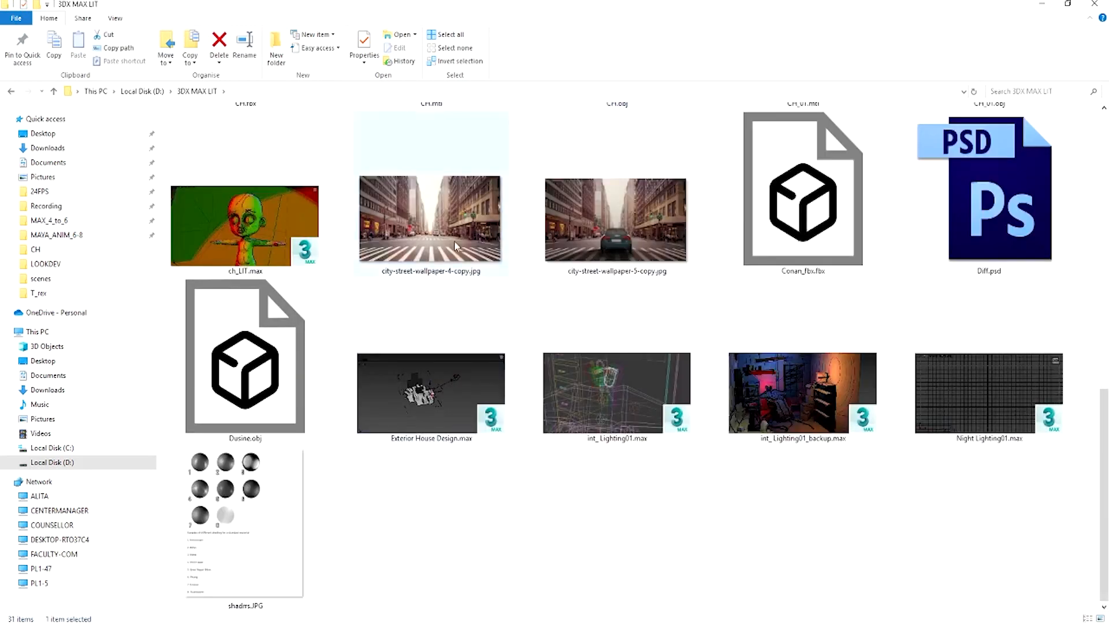
pyautogui.click(457, 245)
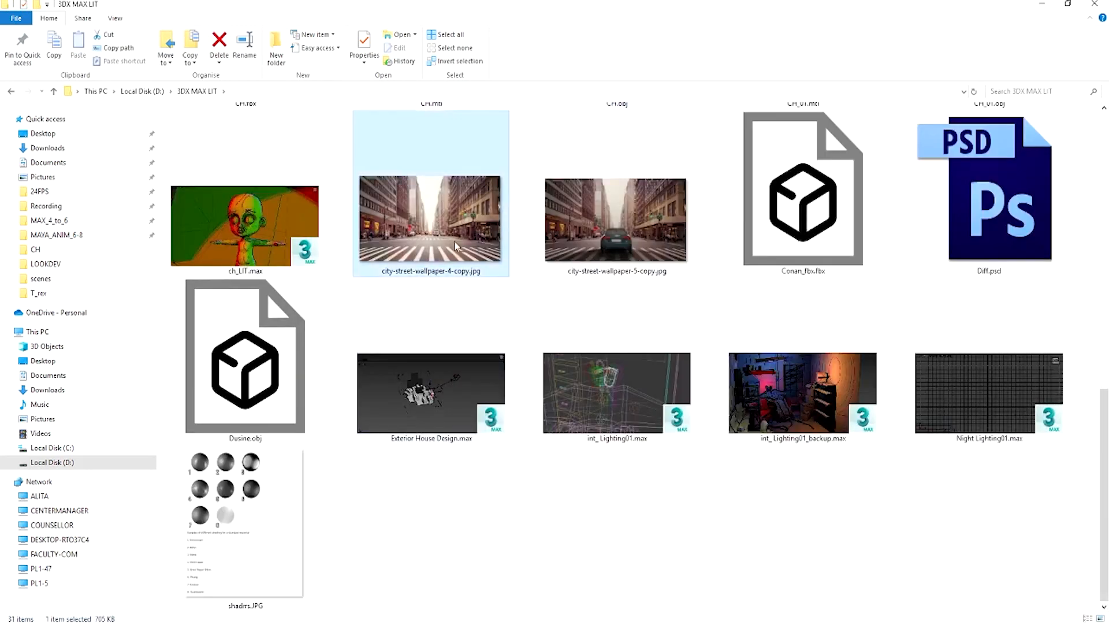
pyautogui.rightClick(455, 246)
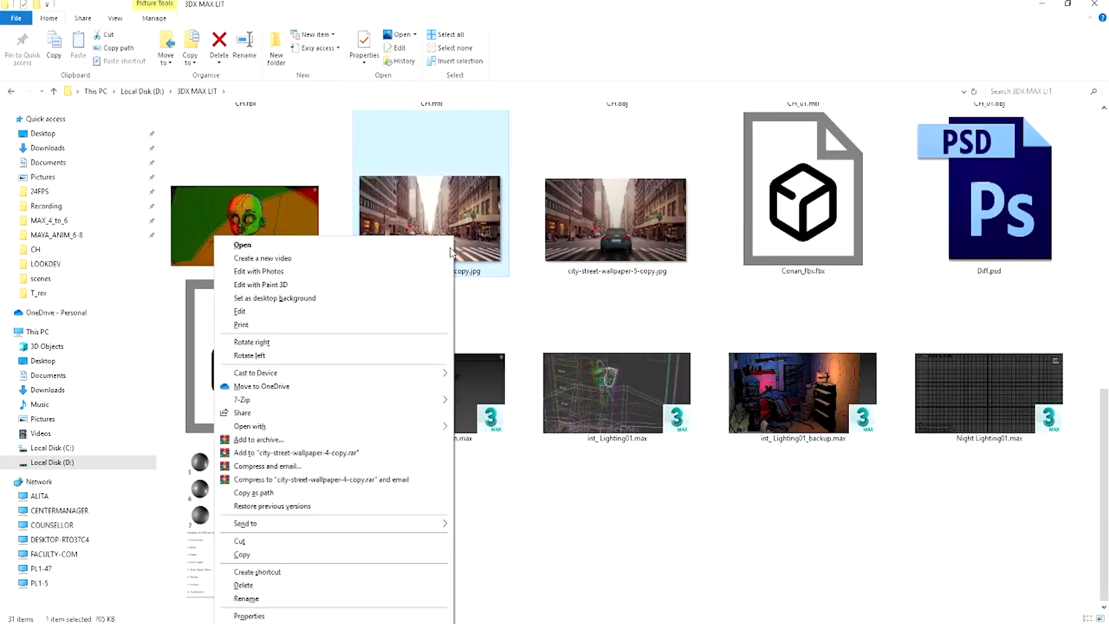
pyautogui.click(263, 494)
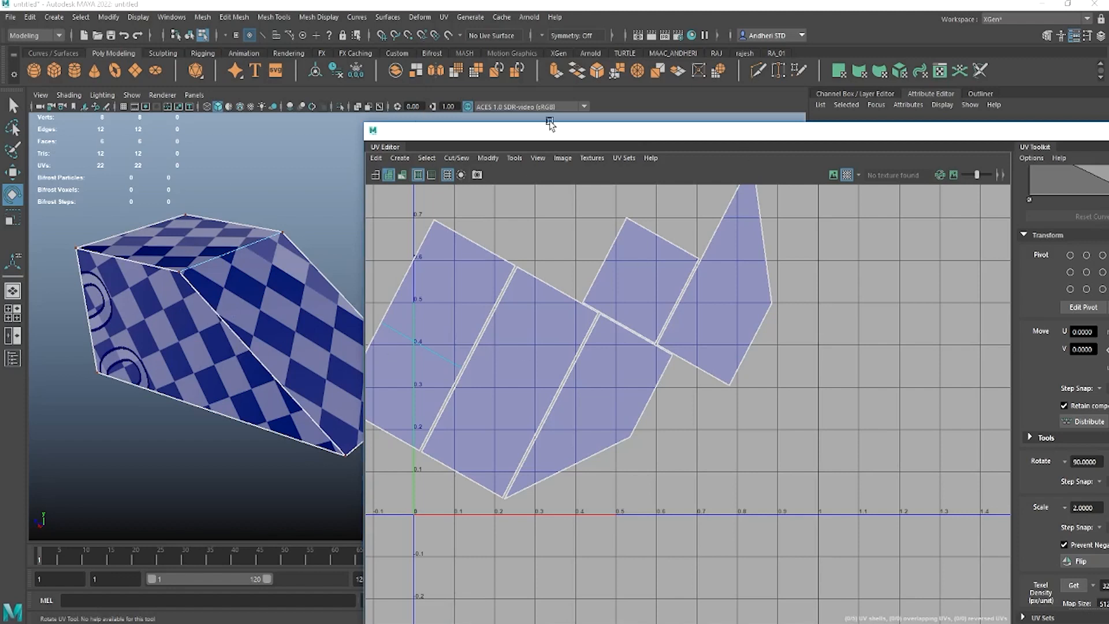
# - Move the UV Editor window clear of the model, return to object mode and select the cube
pyautogui.moveTo(519, 132); pyautogui.dragTo(543, 473)
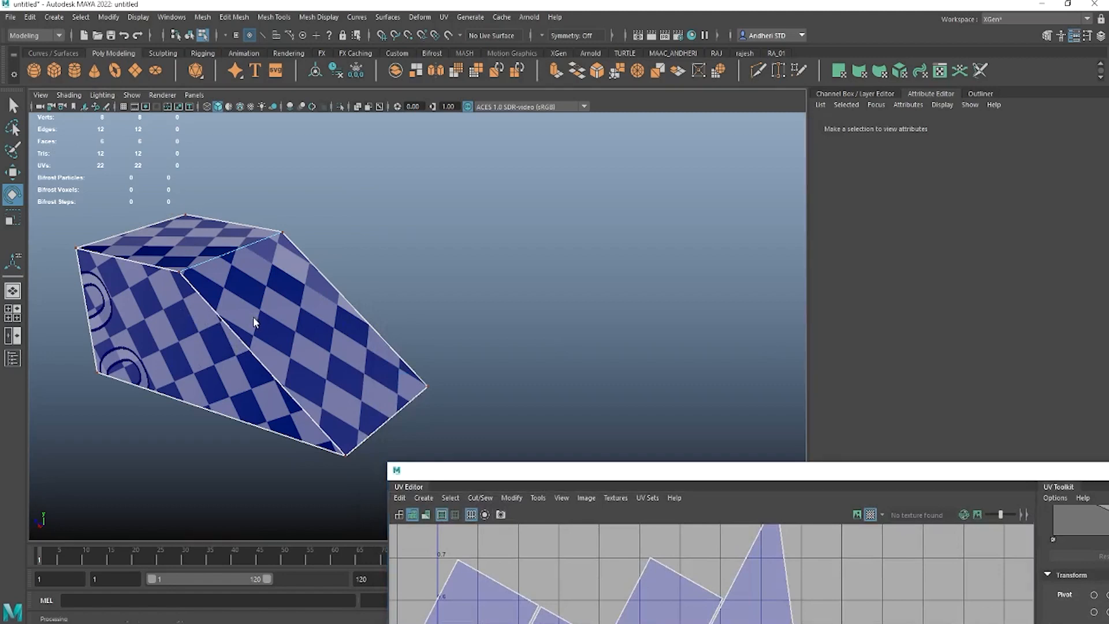
pyautogui.moveTo(253, 317); pyautogui.dragTo(407, 263, button='right')
pyautogui.click(266, 278)
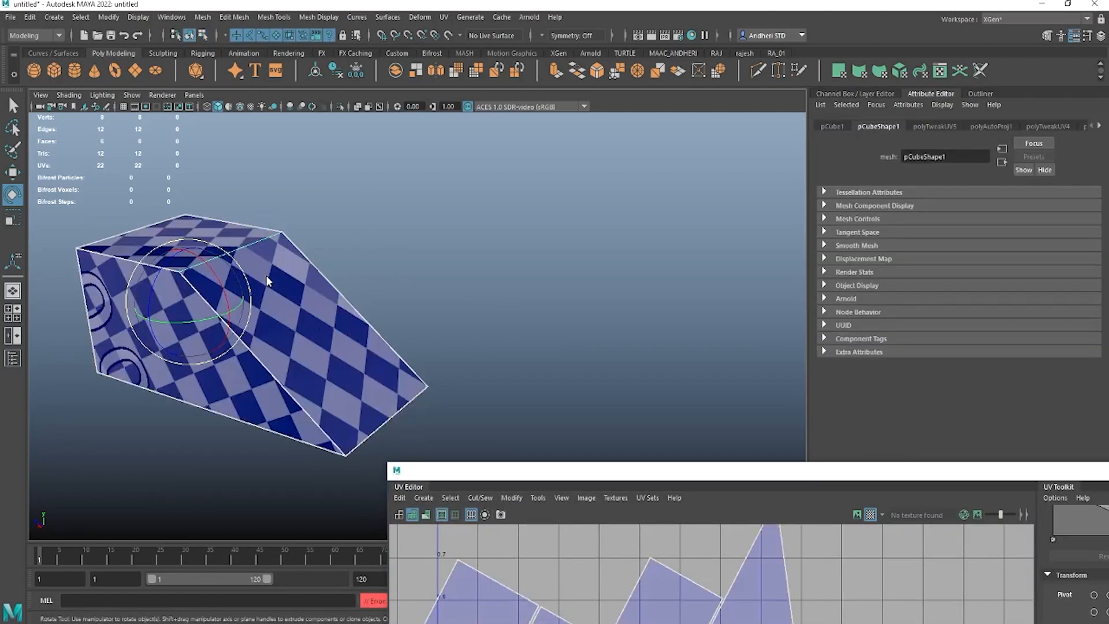
# - Assign a new Standard Surface material to the cube and look at the texture options for its base color
pyautogui.moveTo(265, 279); pyautogui.dragTo(355, 521, button='right')
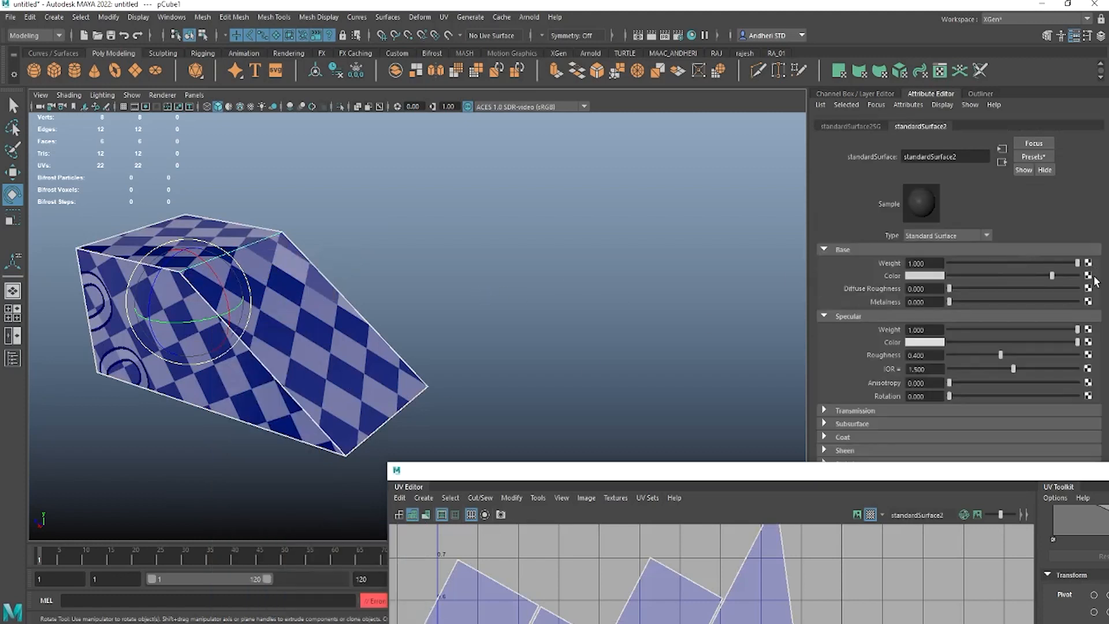
pyautogui.click(1089, 276)
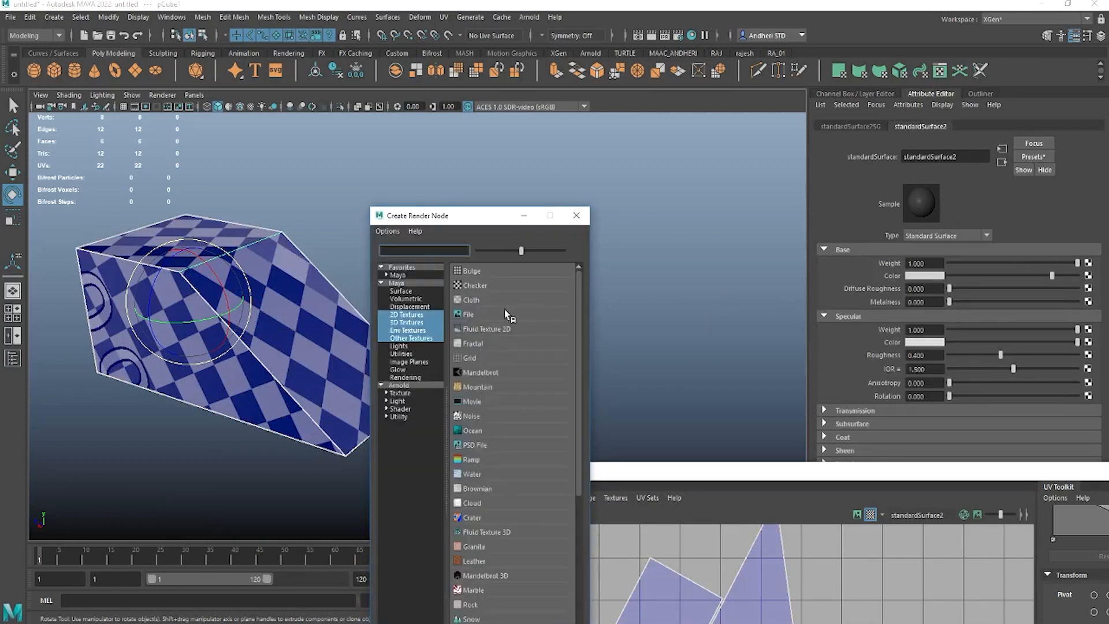
pyautogui.click(577, 215)
# - Assign a new Lambert material to the cube and load city-street-wallpaper-4-copy.jpg from the copied path as its color file texture
pyautogui.moveTo(278, 323); pyautogui.dragTo(369, 550, button='right')
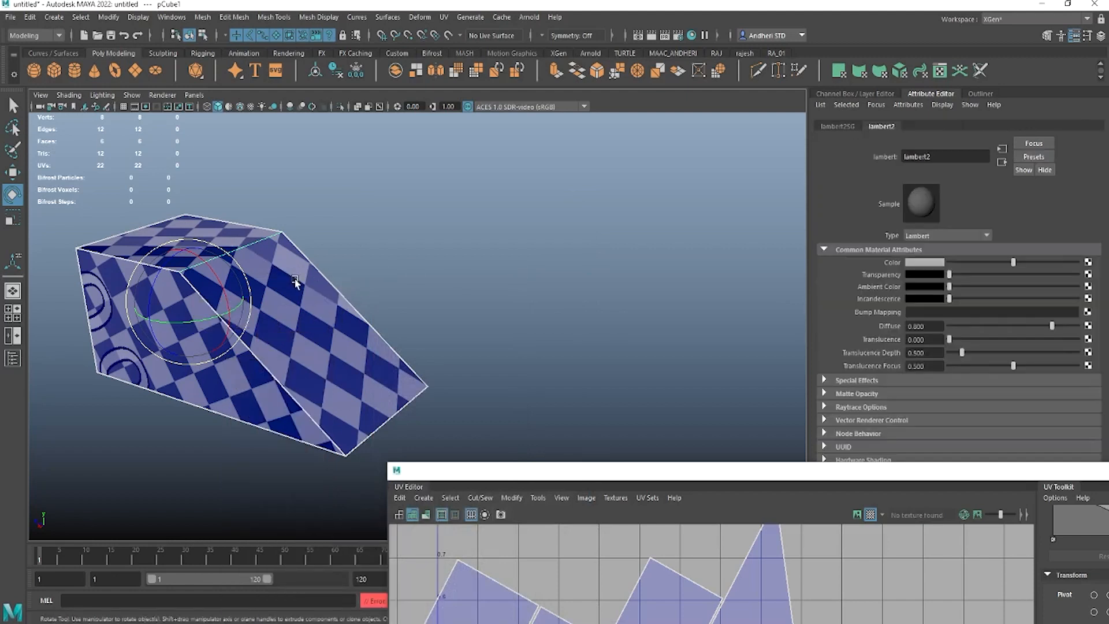
pyautogui.click(1087, 263)
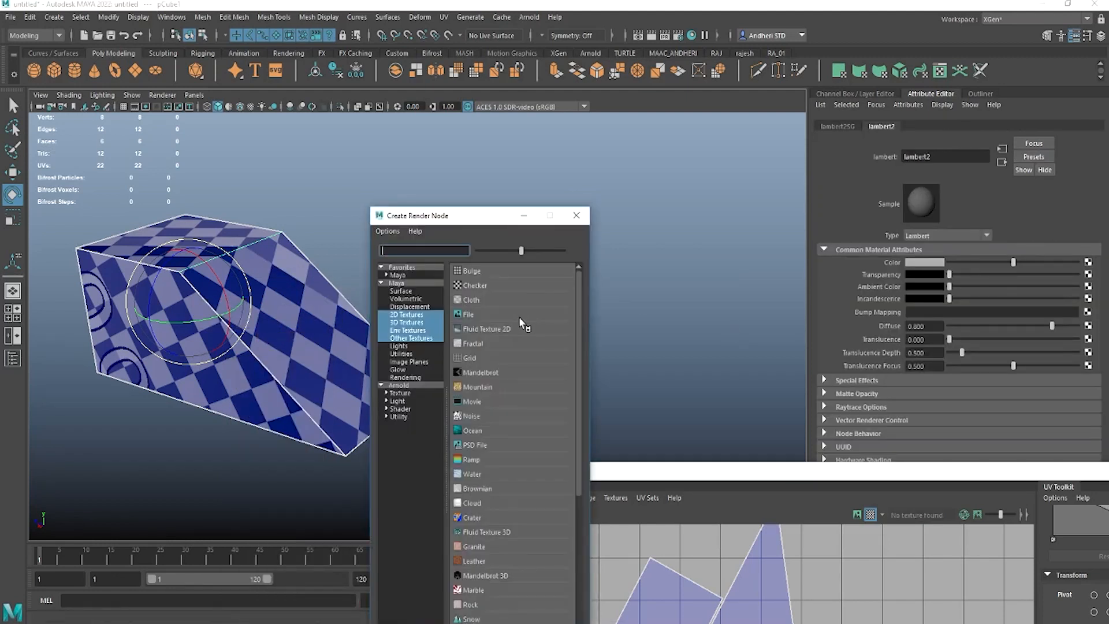
pyautogui.click(471, 321)
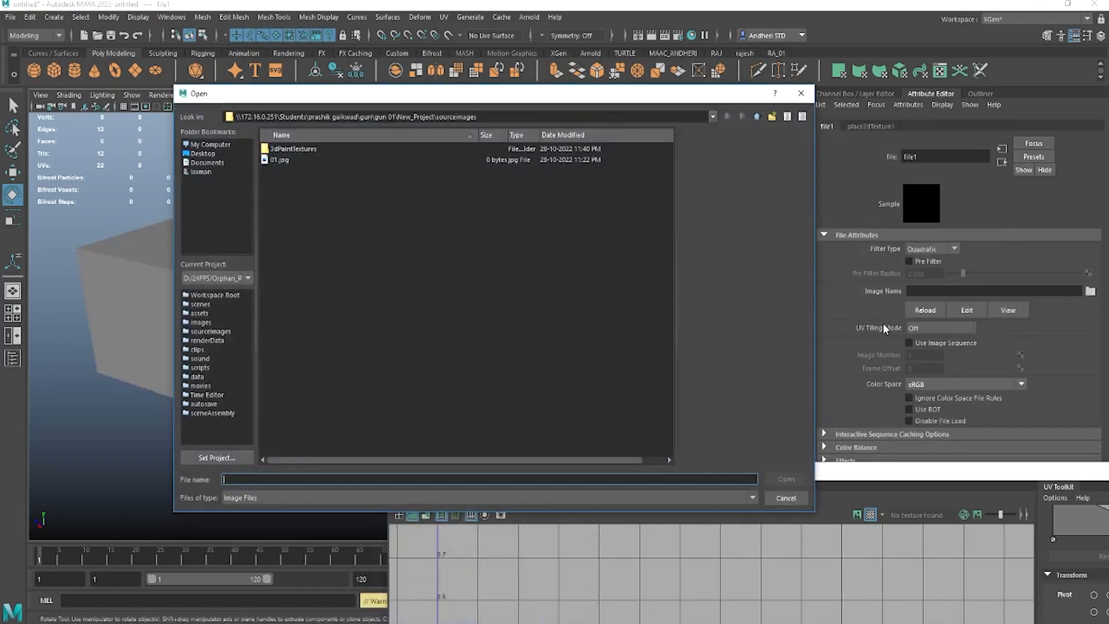
pyautogui.hotkey('ctrl', 'v')
pyautogui.press('Return')
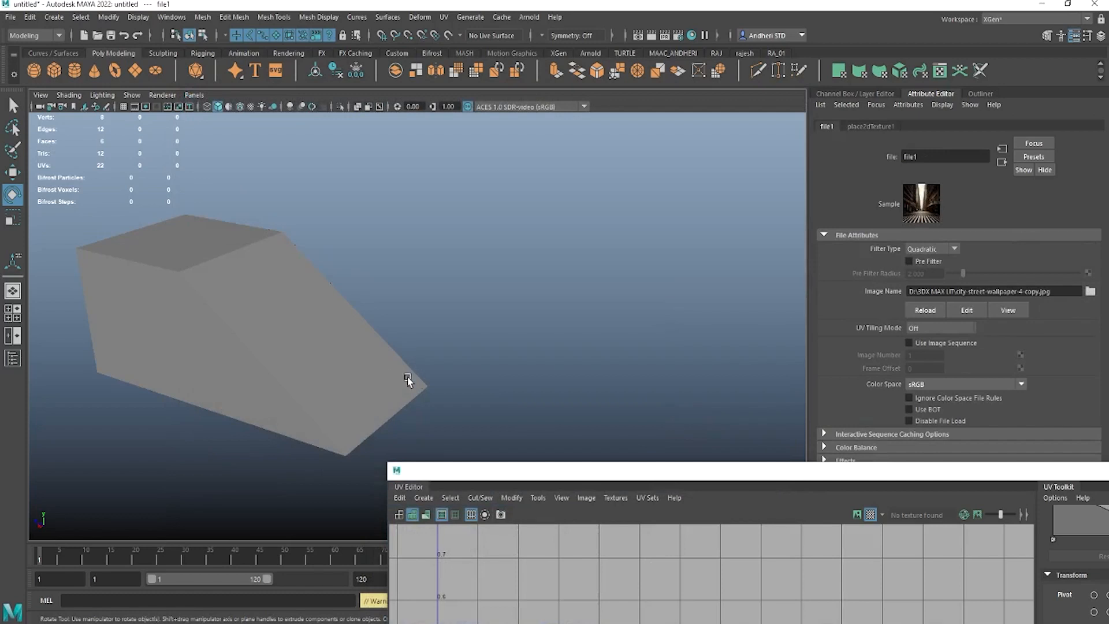
# - Turn on textured shading and inspect the street image on the model's sides, with the UV Editor placed beside it
pyautogui.press('6')
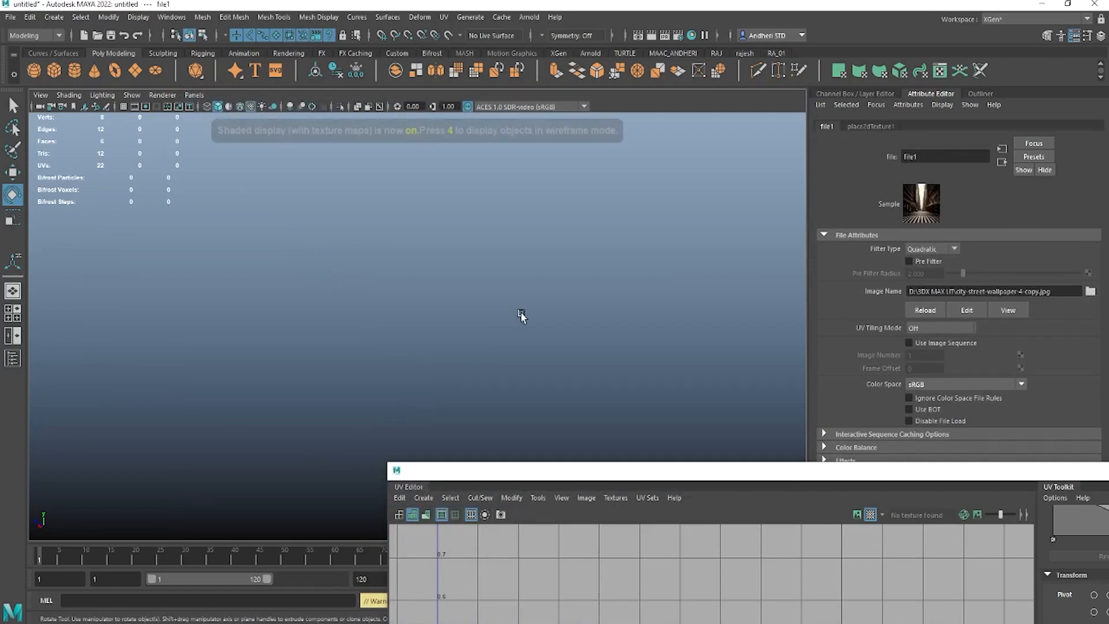
pyautogui.moveTo(522, 314)
pyautogui.keyDown('alt'); pyautogui.mouseDown()
pyautogui.moveTo(427, 354)
pyautogui.moveTo(297, 324)
pyautogui.moveTo(319, 324)
pyautogui.mouseUp(); pyautogui.keyUp('alt')
pyautogui.keyDown('alt'); pyautogui.moveTo(319, 324); pyautogui.dragTo(451, 366, button='right'); pyautogui.keyUp('alt')
pyautogui.keyDown('alt'); pyautogui.moveTo(451, 365); pyautogui.dragTo(400, 361); pyautogui.keyUp('alt')
pyautogui.moveTo(554, 477); pyautogui.dragTo(722, 183)
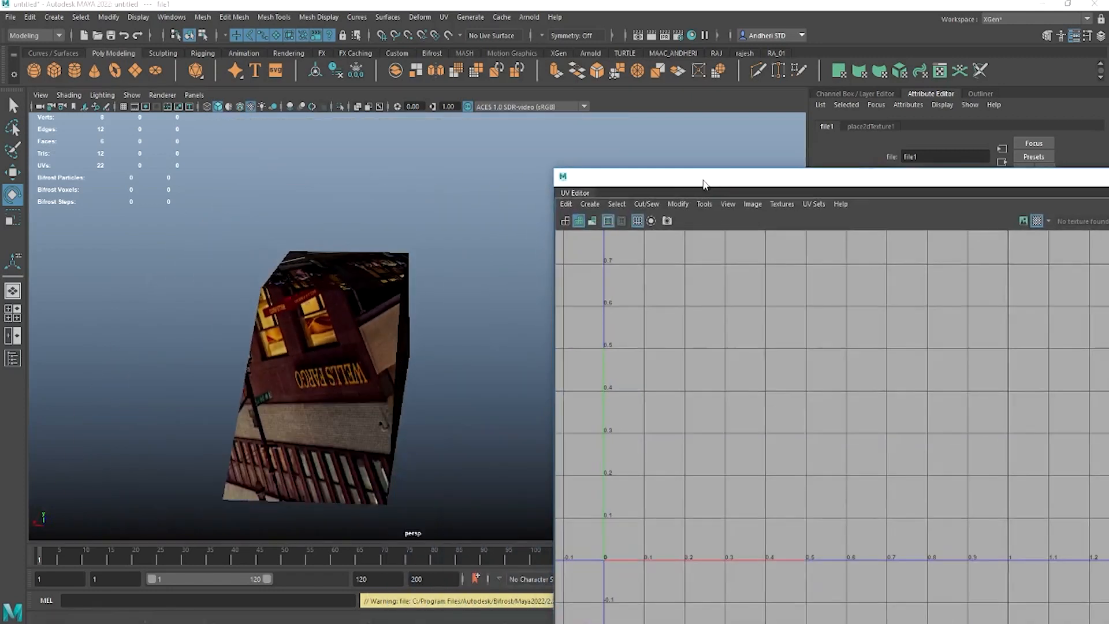
pyautogui.keyDown('alt'); pyautogui.moveTo(213, 367); pyautogui.dragTo(344, 398); pyautogui.keyUp('alt')
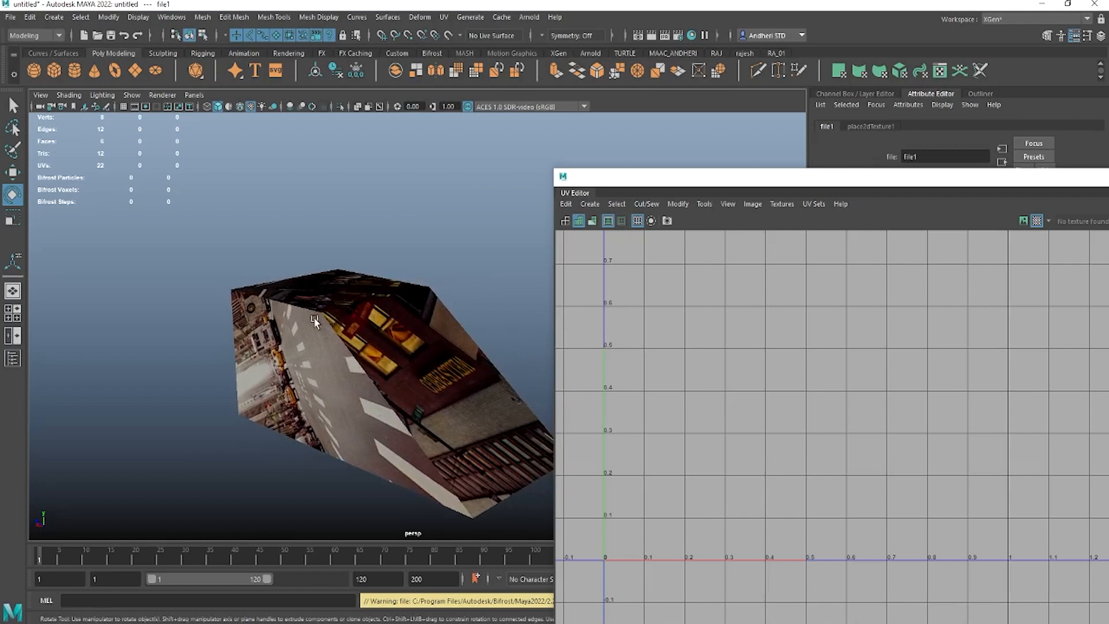
# - Select the cube and display its street image behind the shells in the UV Editor instead of the checker map
pyautogui.keyDown('alt'); pyautogui.moveTo(1101, 368); pyautogui.dragTo(797, 397, button='right'); pyautogui.keyUp('alt')
pyautogui.click(459, 379)
pyautogui.keyDown('alt'); pyautogui.moveTo(797, 396); pyautogui.dragTo(705, 409, button='middle'); pyautogui.keyUp('alt')
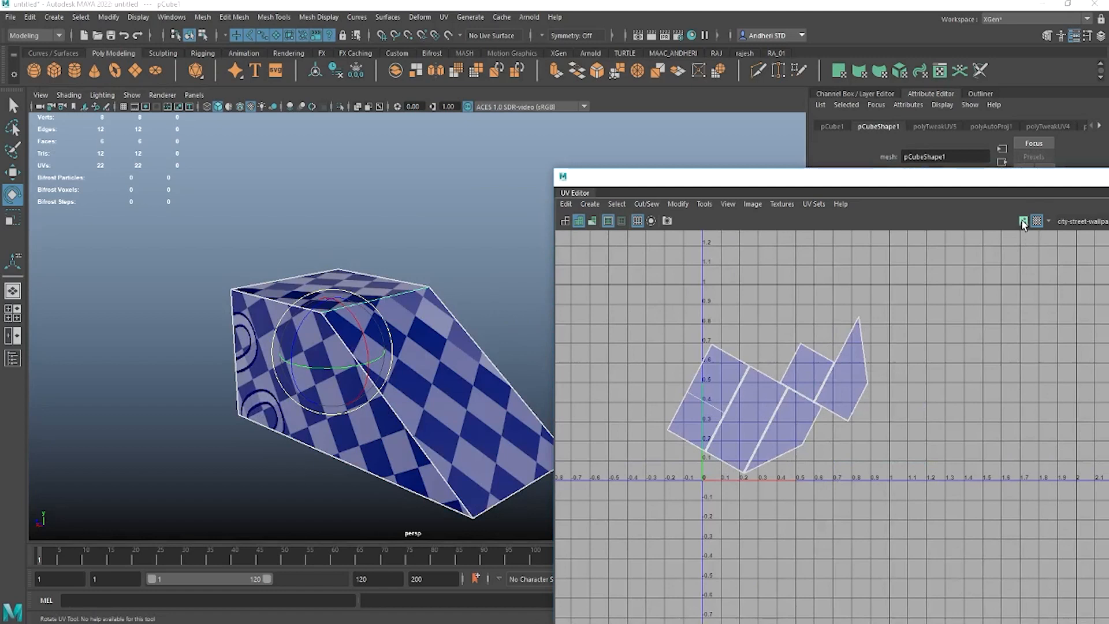
pyautogui.click(1023, 222)
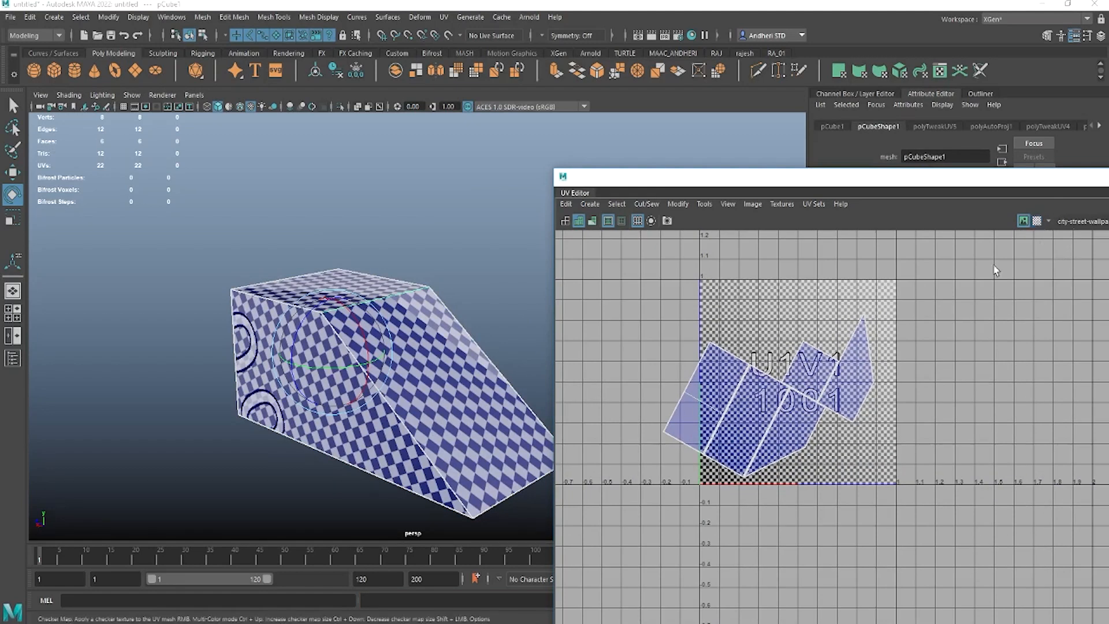
pyautogui.keyDown('alt'); pyautogui.moveTo(770, 426); pyautogui.dragTo(822, 371, button='middle'); pyautogui.keyUp('alt')
pyautogui.keyDown('alt'); pyautogui.moveTo(822, 371); pyautogui.dragTo(884, 391, button='right'); pyautogui.keyUp('alt')
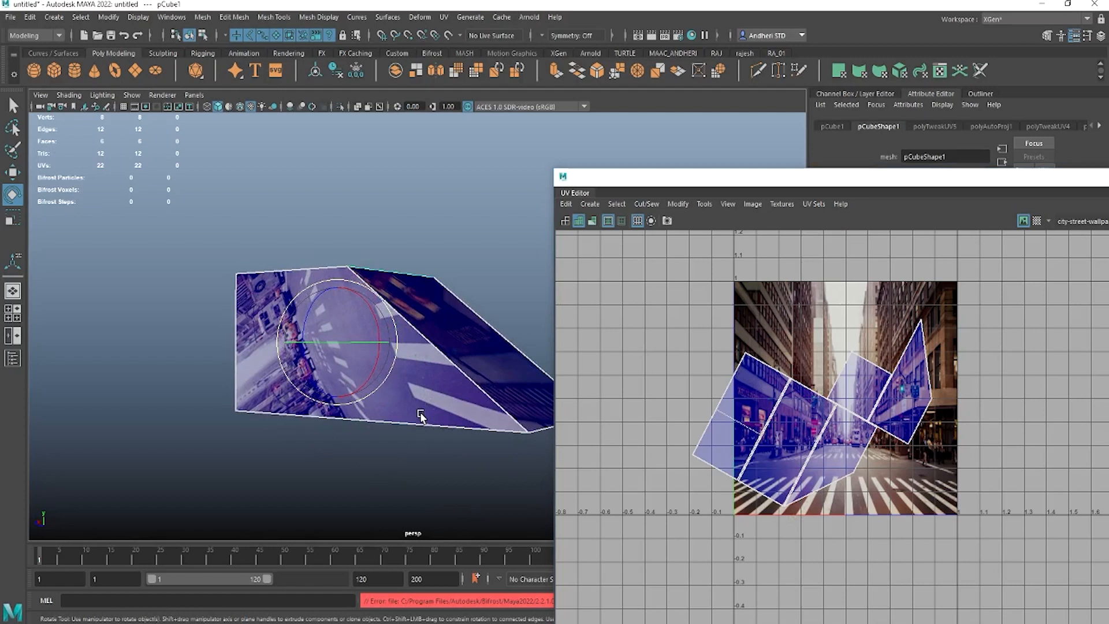
# - Select the side shell's slanted edge and the sloped face in turn to compare model and UV positions, and clear the selection
pyautogui.moveTo(421, 414); pyautogui.dragTo(806, 479)
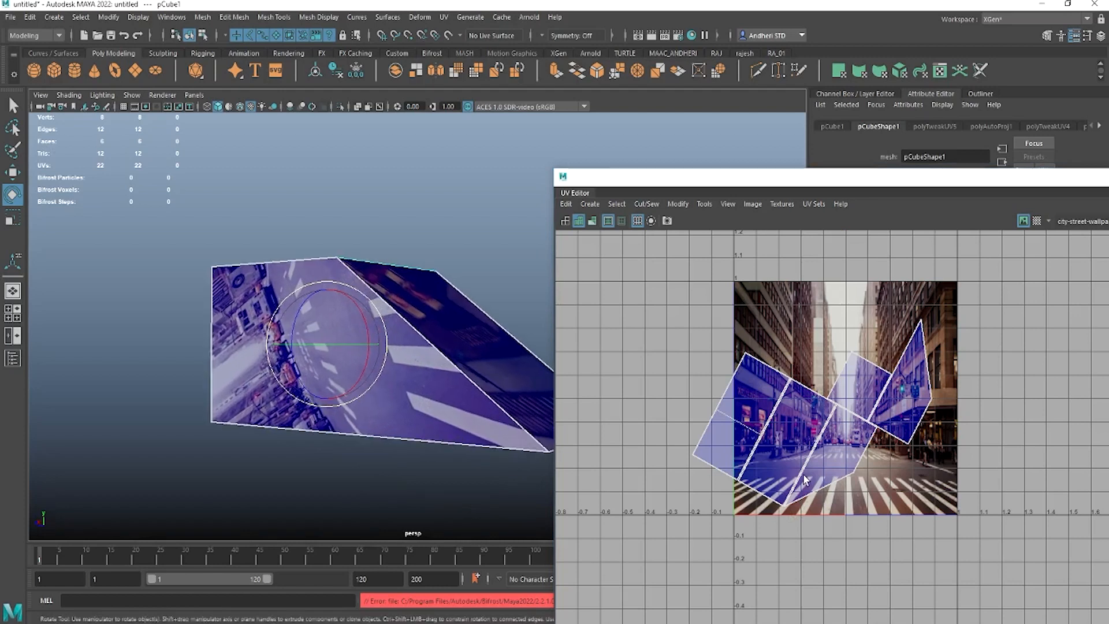
pyautogui.moveTo(833, 480); pyautogui.dragTo(833, 438, button='right')
pyautogui.click(826, 486)
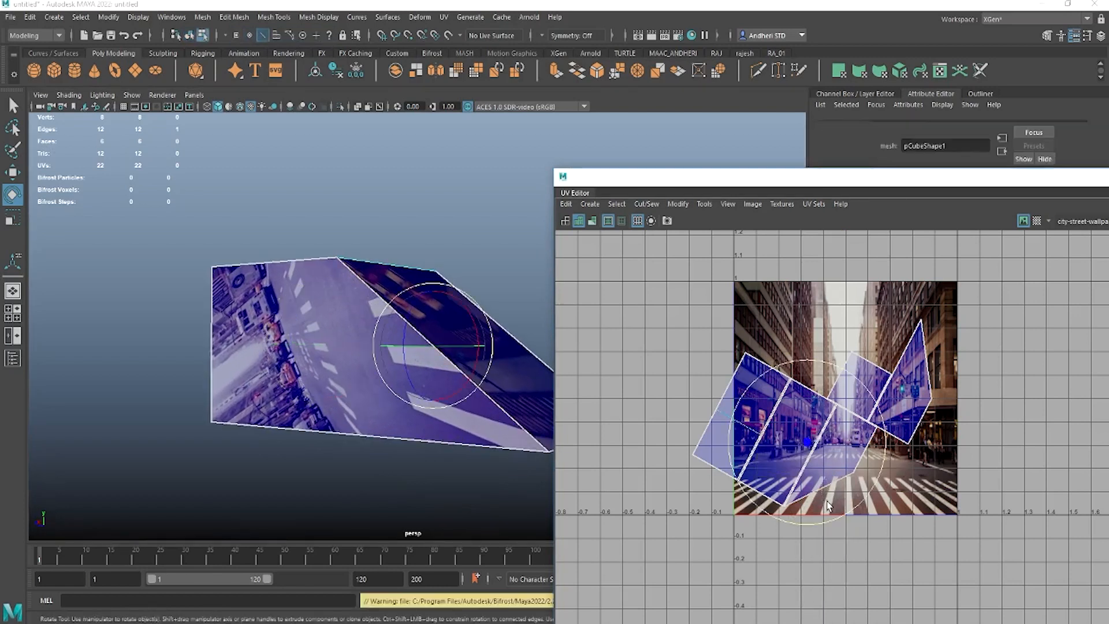
pyautogui.keyDown('alt'); pyautogui.moveTo(433, 452); pyautogui.dragTo(371, 428); pyautogui.keyUp('alt')
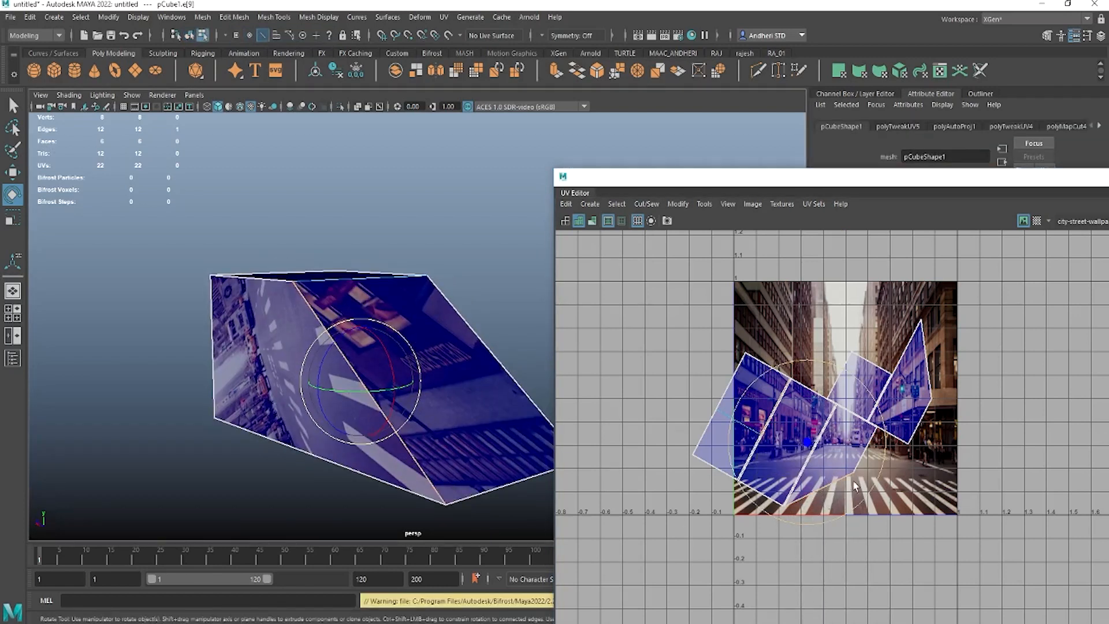
pyautogui.moveTo(434, 304); pyautogui.dragTo(439, 353, button='right')
pyautogui.click(453, 403)
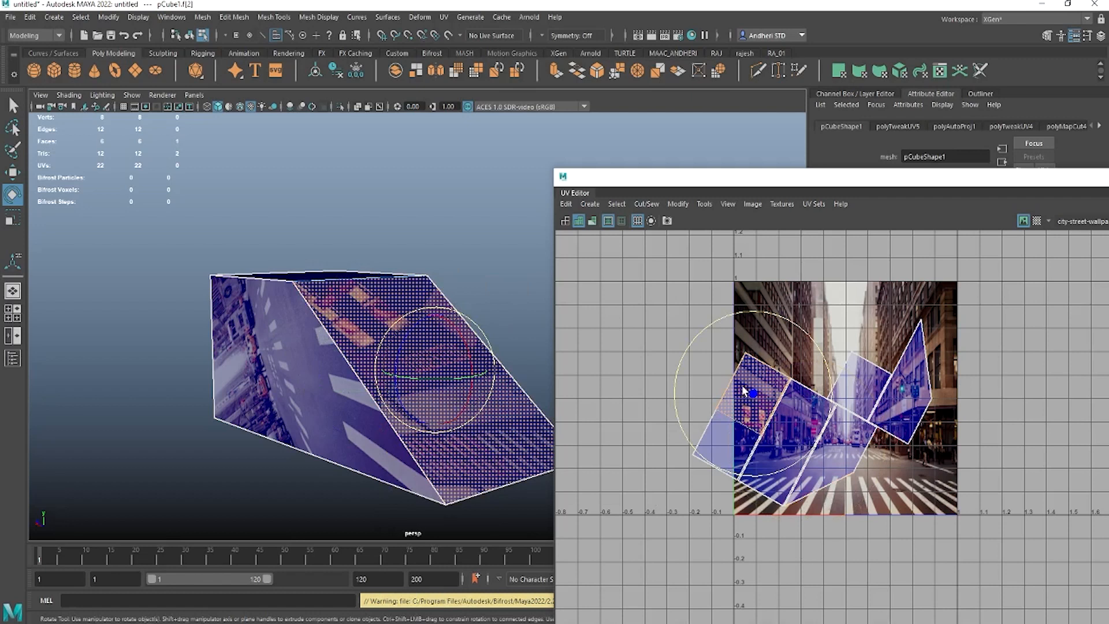
pyautogui.click(640, 518)
# - Select the side shell's slanted lower edge and examine up close which parts of the street image each shell covers
pyautogui.scroll(3, 495, 440)
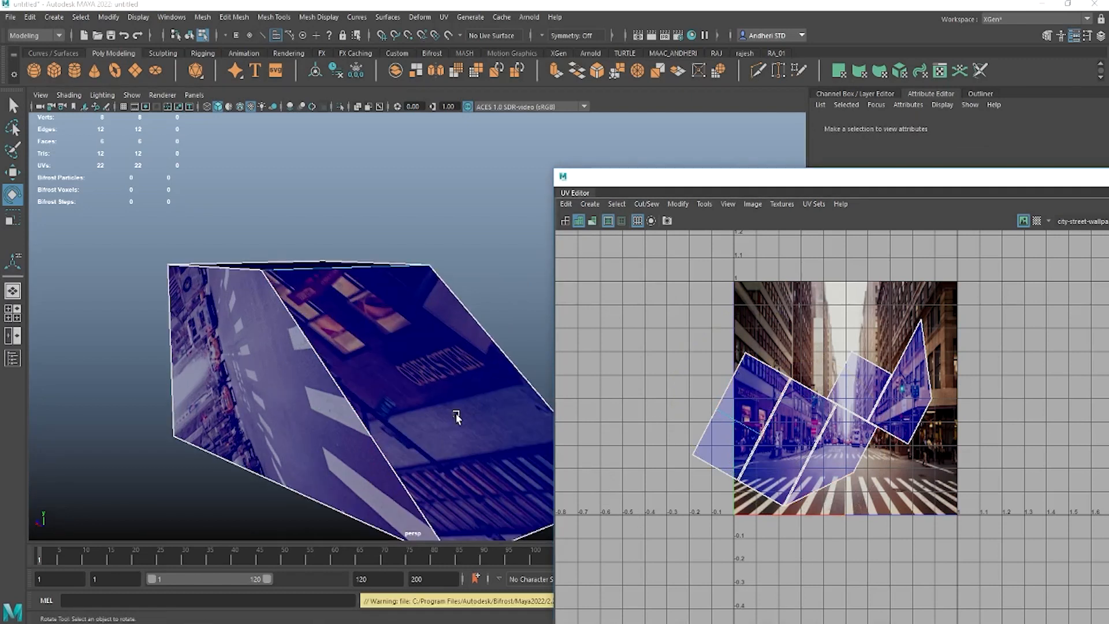
pyautogui.scroll(10, 759, 384)
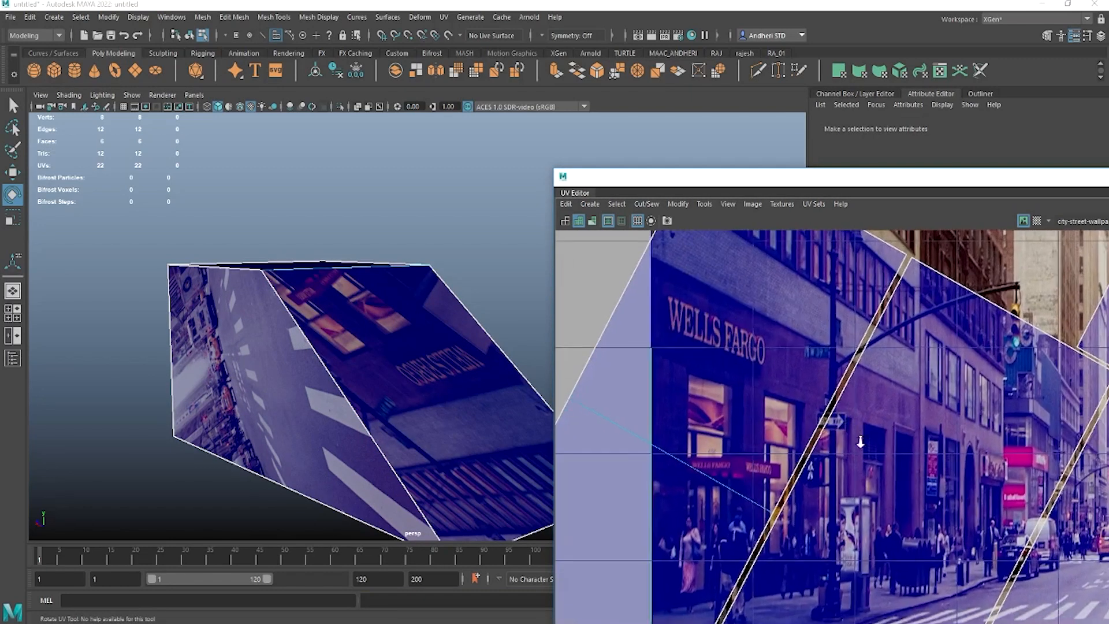
pyautogui.moveTo(767, 376); pyautogui.dragTo(752, 289, button='right')
pyautogui.click(821, 419)
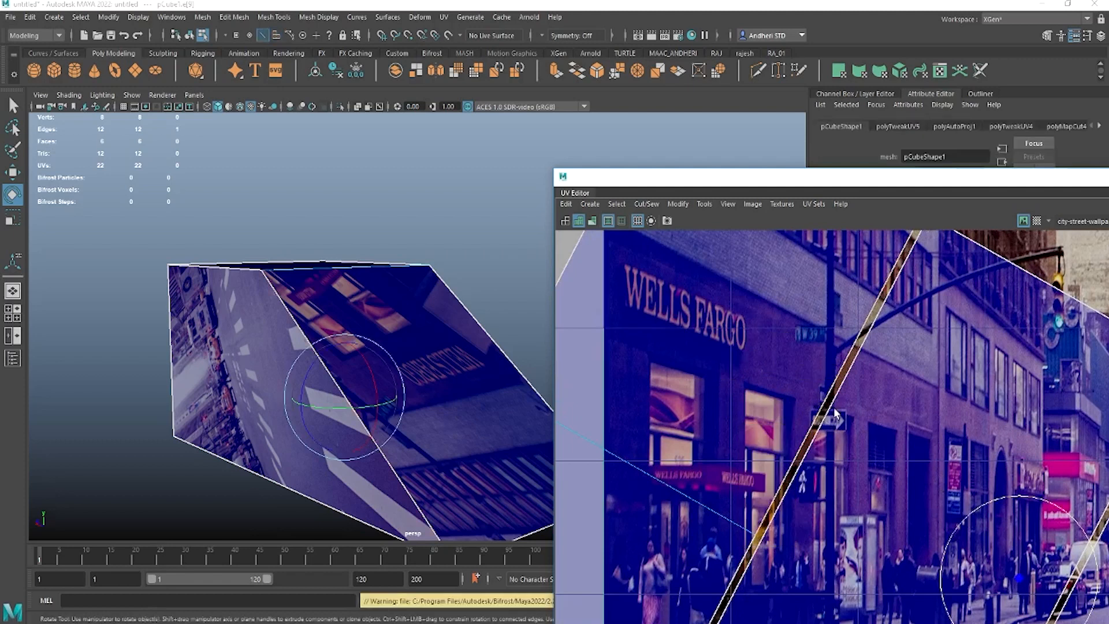
pyautogui.scroll(-4, 861, 450)
pyautogui.keyDown('alt'); pyautogui.moveTo(990, 581); pyautogui.dragTo(883, 423, button='middle'); pyautogui.keyUp('alt')
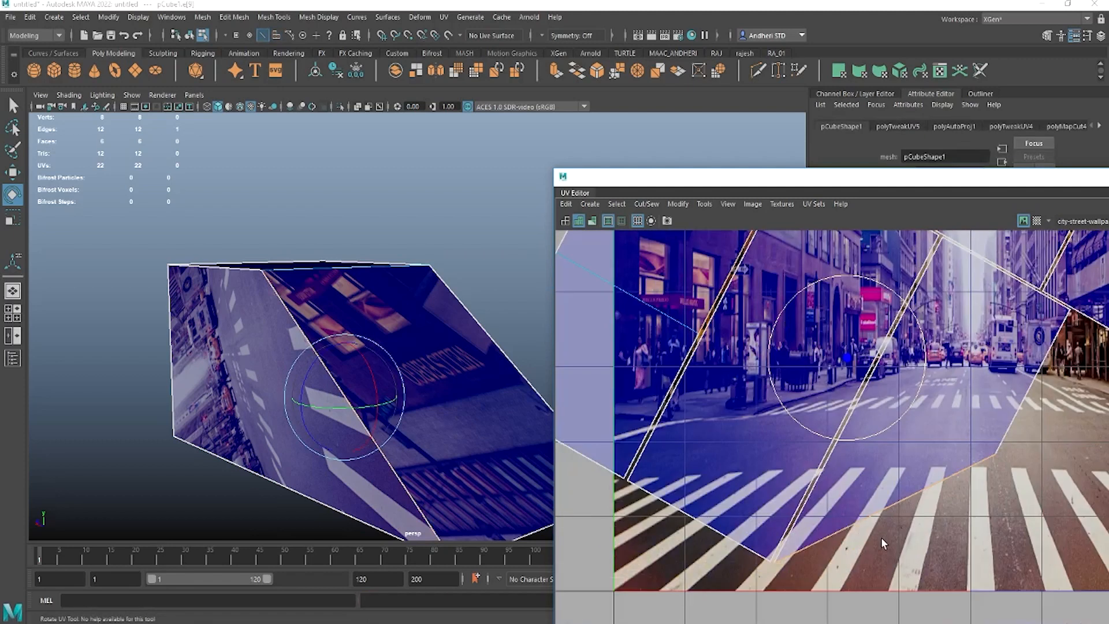
pyautogui.keyDown('alt'); pyautogui.moveTo(699, 278); pyautogui.dragTo(726, 416, button='middle'); pyautogui.keyUp('alt')
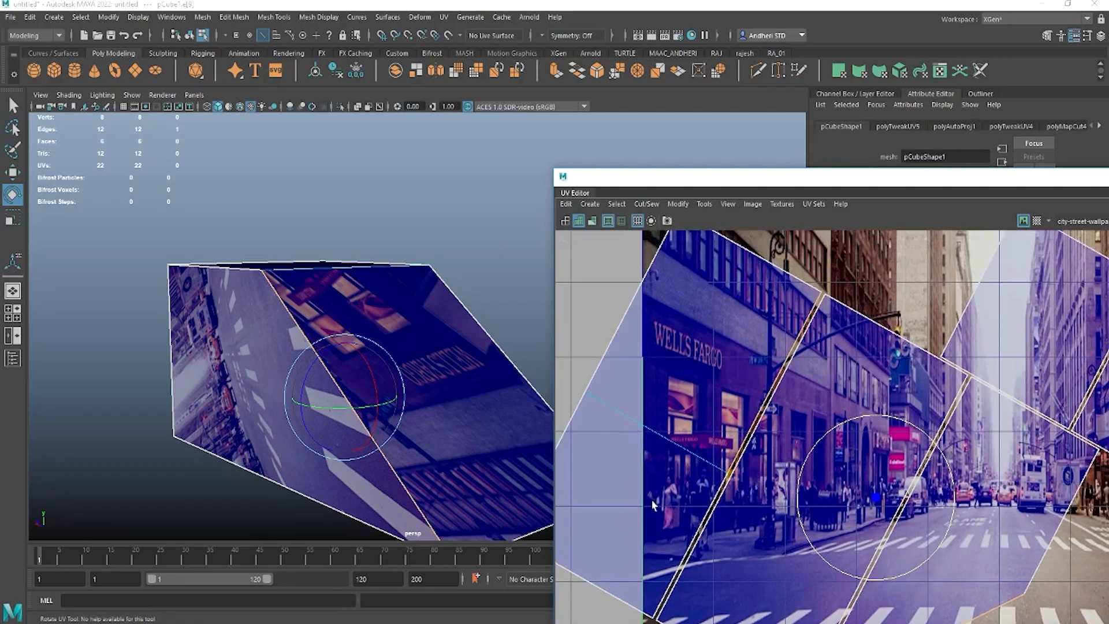
pyautogui.scroll(-5, 682, 358)
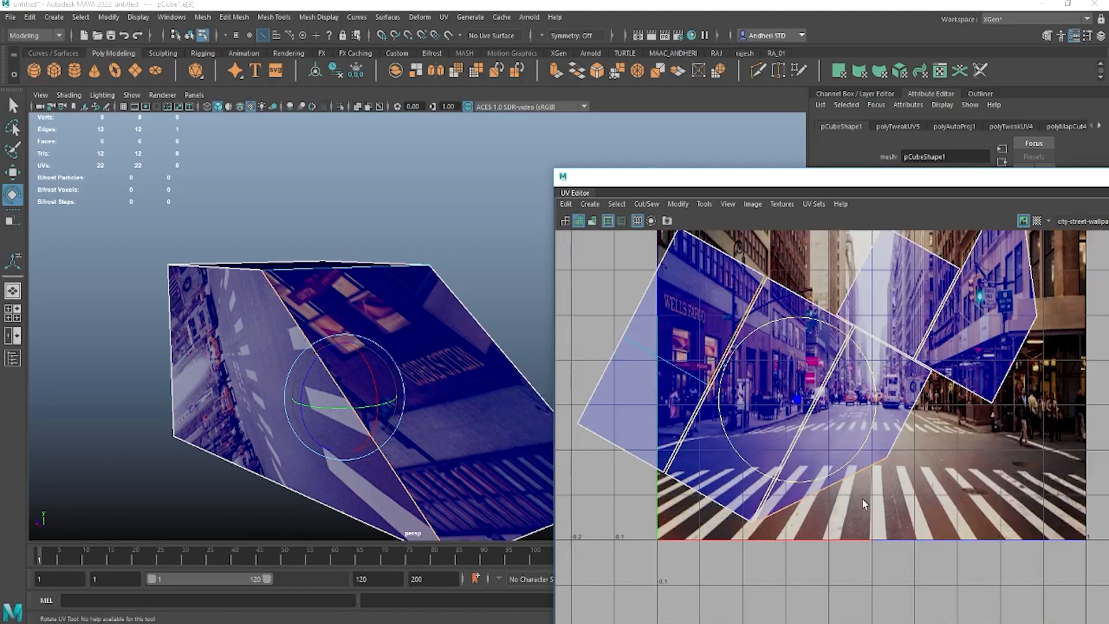
# - Try Move and Sew Edges on the selected slanted edge, check the image on the model, and undo the sewing
pyautogui.moveTo(847, 475)
pyautogui.keyDown('shift'); pyautogui.mouseDown(button='right')
pyautogui.moveTo(839, 413)
pyautogui.moveTo(872, 485)
pyautogui.moveTo(844, 485)
pyautogui.moveTo(848, 473)
pyautogui.mouseUp(button='right'); pyautogui.keyUp('shift')
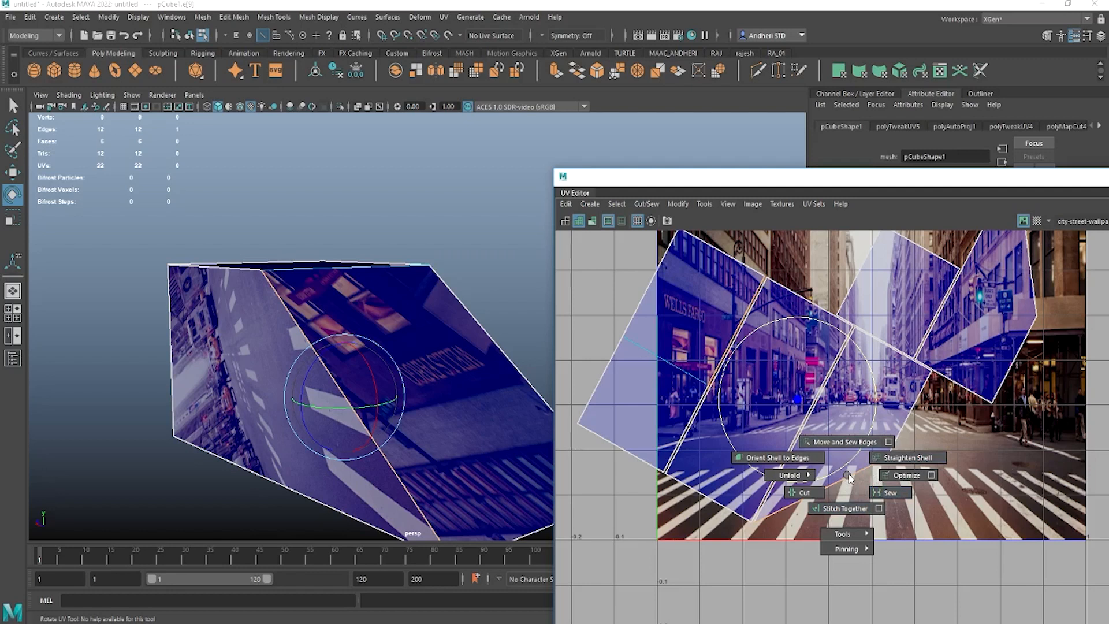
pyautogui.keyDown('shift'); pyautogui.moveTo(849, 475); pyautogui.dragTo(849, 371, button='right'); pyautogui.keyUp('shift')
pyautogui.press('w')
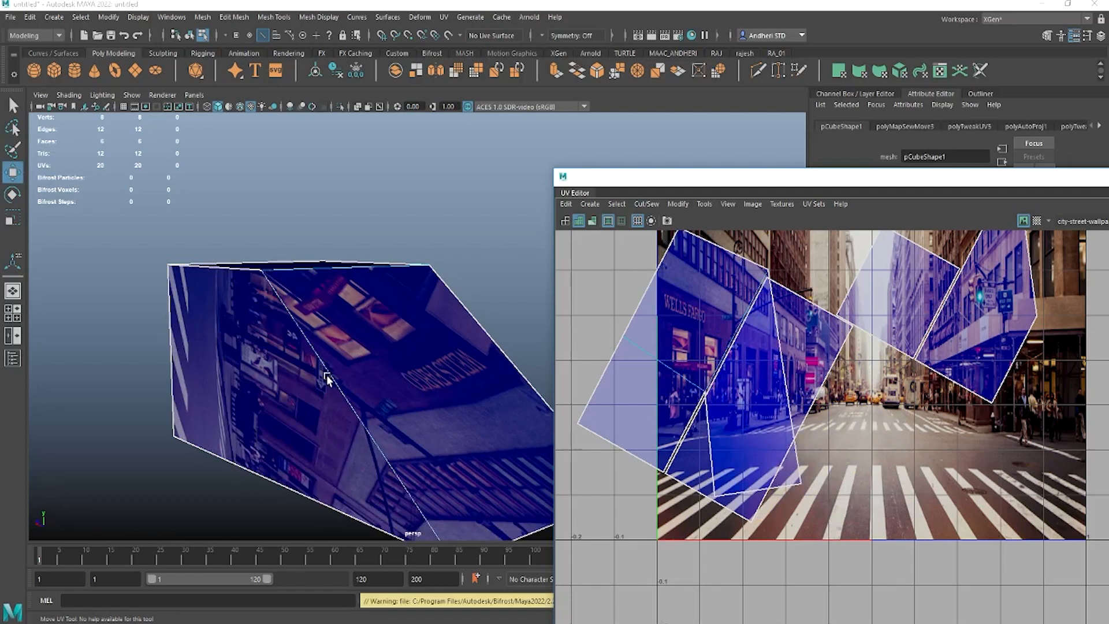
pyautogui.keyDown('alt'); pyautogui.moveTo(327, 378); pyautogui.dragTo(389, 439); pyautogui.keyUp('alt')
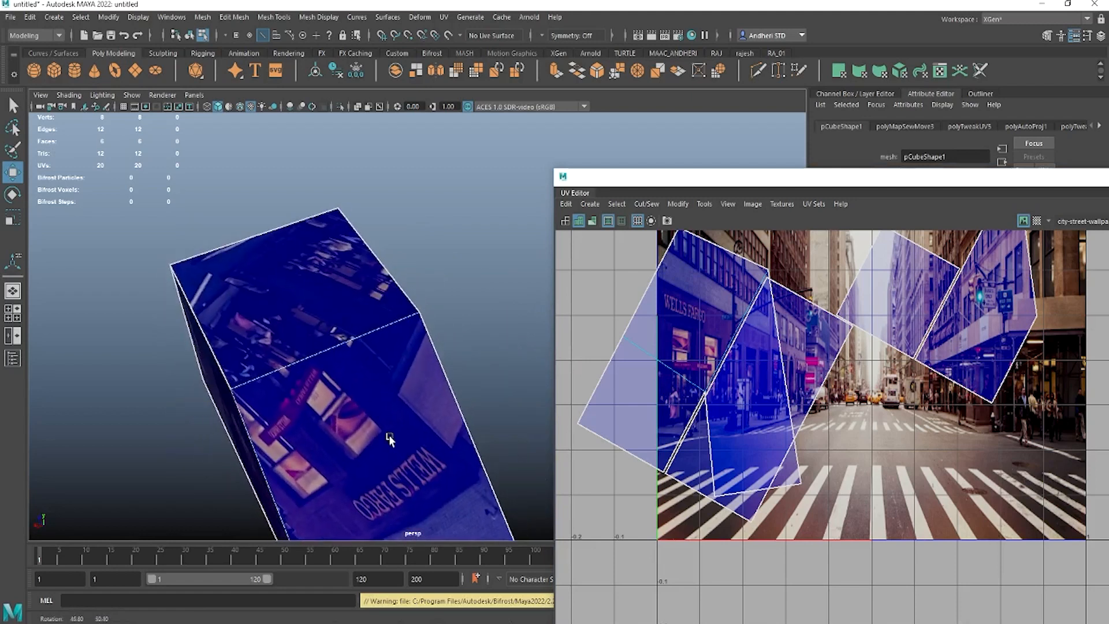
pyautogui.hotkey('ctrl', 'z')
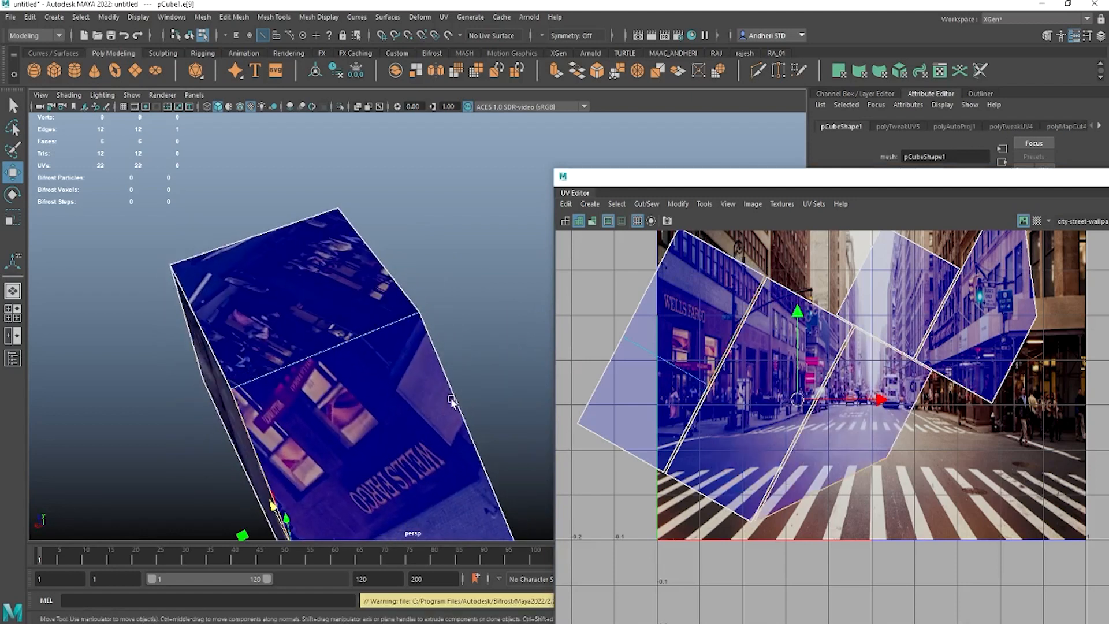
# - Clear the edge selection, switch to UV shell selection and select the storefront shell and its neighbouring side shell in turn
pyautogui.keyDown('alt'); pyautogui.moveTo(452, 401); pyautogui.dragTo(373, 411, button='right'); pyautogui.keyUp('alt')
pyautogui.keyDown('alt'); pyautogui.moveTo(373, 410); pyautogui.dragTo(433, 300); pyautogui.keyUp('alt')
pyautogui.click(388, 477)
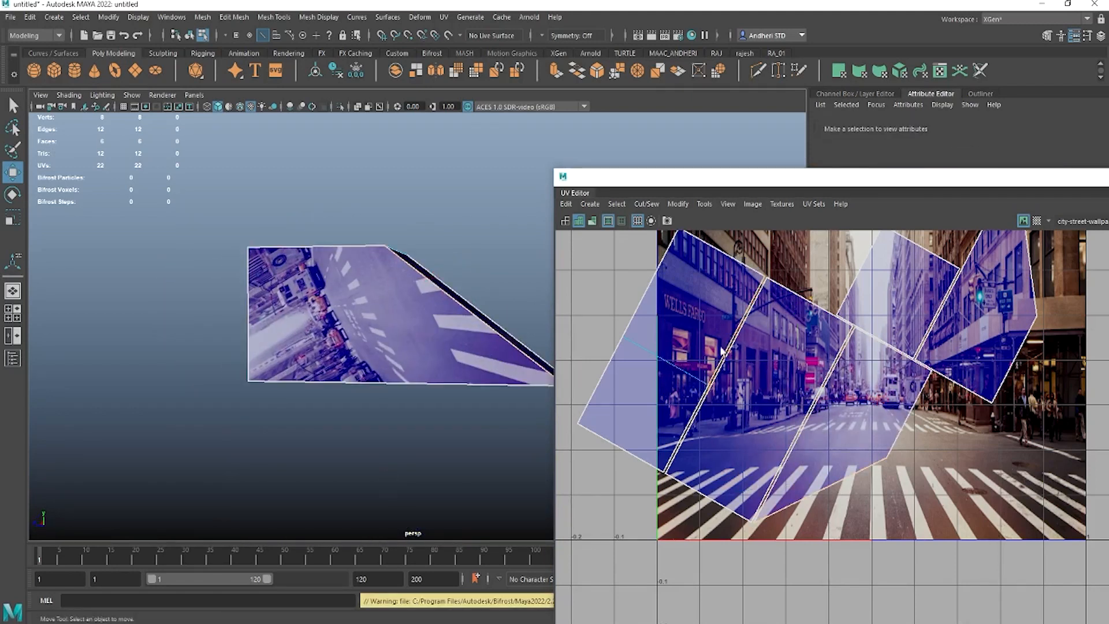
pyautogui.keyDown('alt'); pyautogui.moveTo(682, 299); pyautogui.dragTo(687, 318, button='middle'); pyautogui.keyUp('alt')
pyautogui.moveTo(686, 317); pyautogui.dragTo(716, 267, button='right')
pyautogui.click(687, 253)
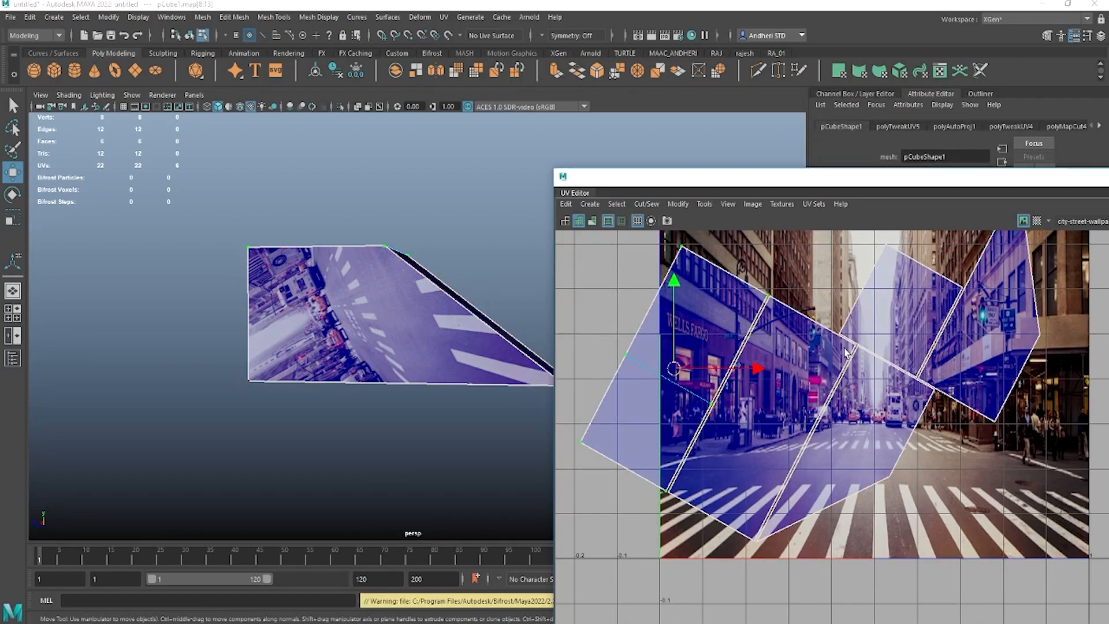
pyautogui.click(773, 301)
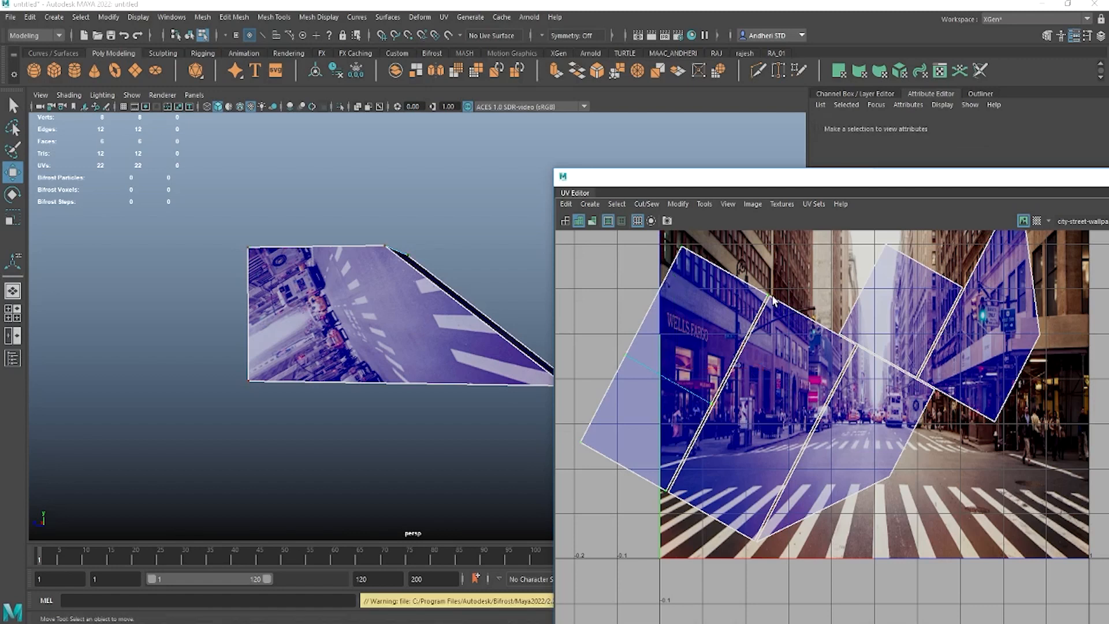
pyautogui.doubleClick(770, 296)
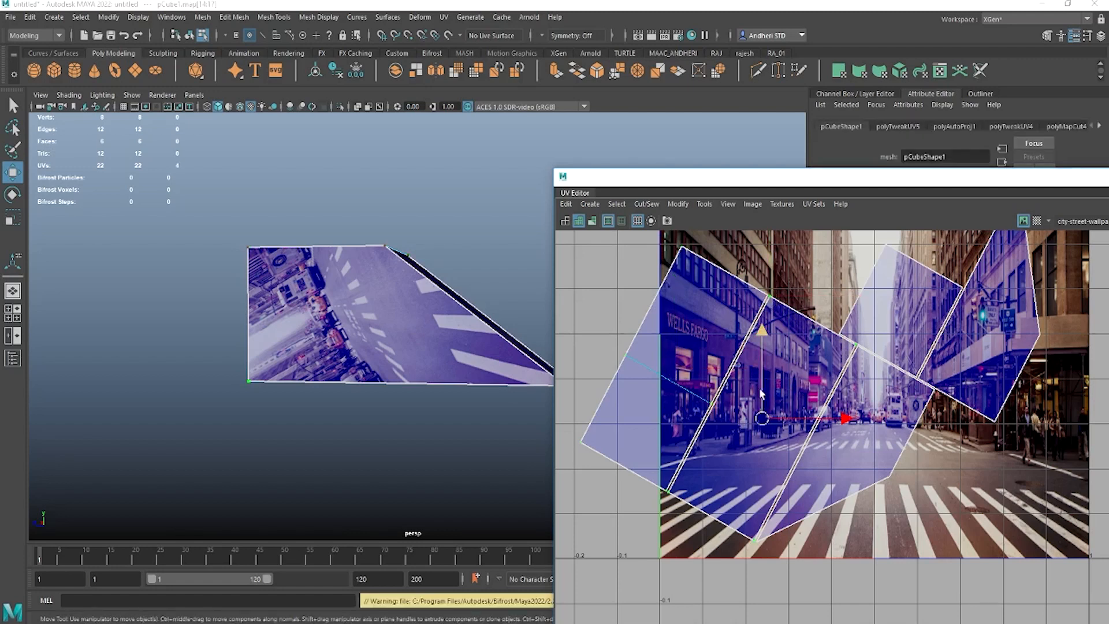
# - Move the two-face shell from the Wells Fargo storefront onto the crosswalk, centred at about U 0.46, V -0.07, and inspect the model
pyautogui.doubleClick(684, 250)
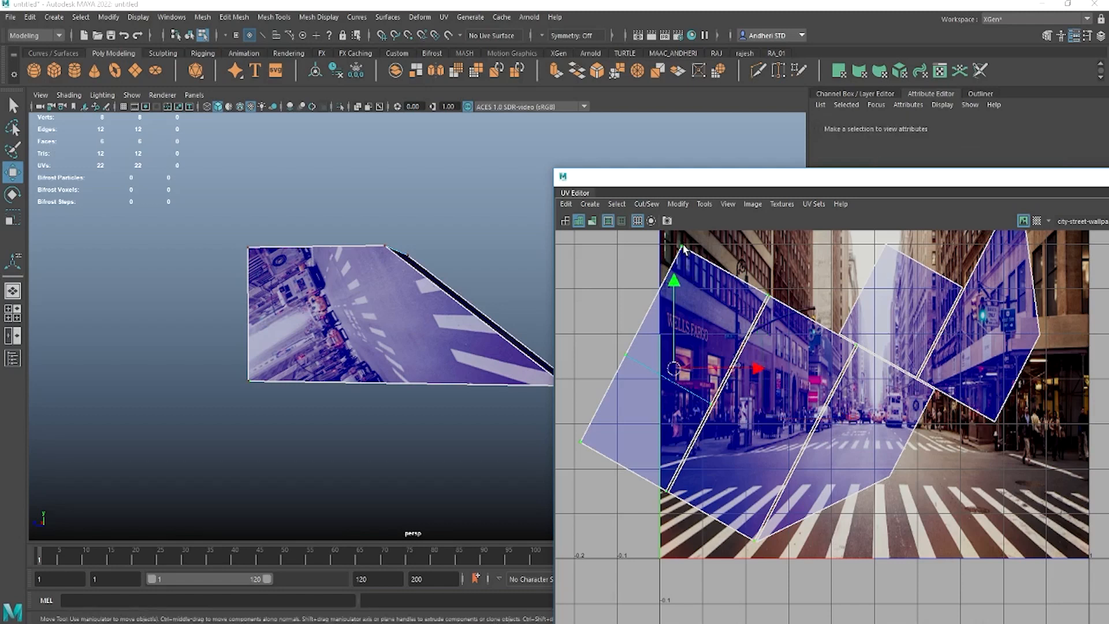
pyautogui.moveTo(674, 368); pyautogui.dragTo(856, 590)
pyautogui.keyDown('alt'); pyautogui.moveTo(336, 317); pyautogui.dragTo(292, 322); pyautogui.keyUp('alt')
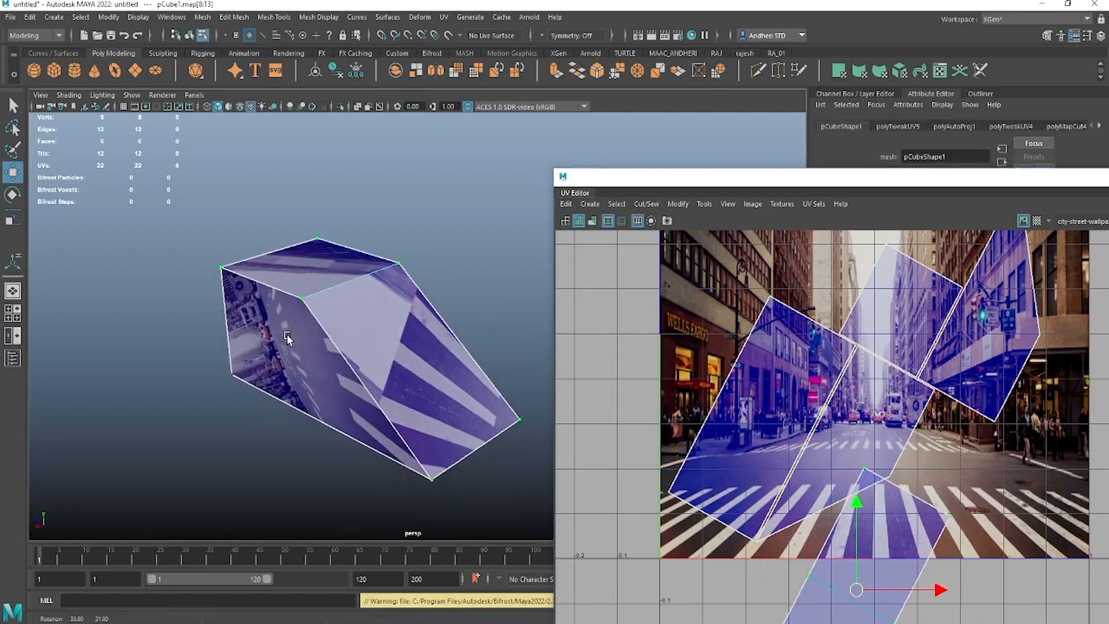
pyautogui.keyDown('alt'); pyautogui.moveTo(800, 406); pyautogui.dragTo(788, 309, button='middle'); pyautogui.keyUp('alt')
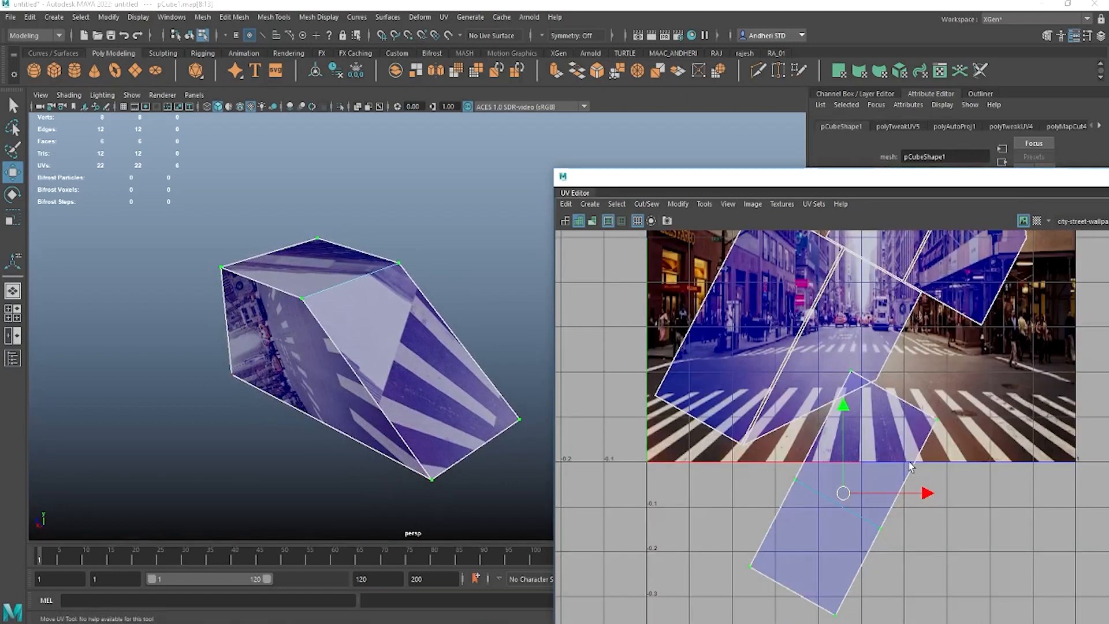
# - Rotate the two-face shell clockwise by about 22 degrees and move it up over the crosswalk, centred at about U 0.55, V 0.07
pyautogui.press('e')
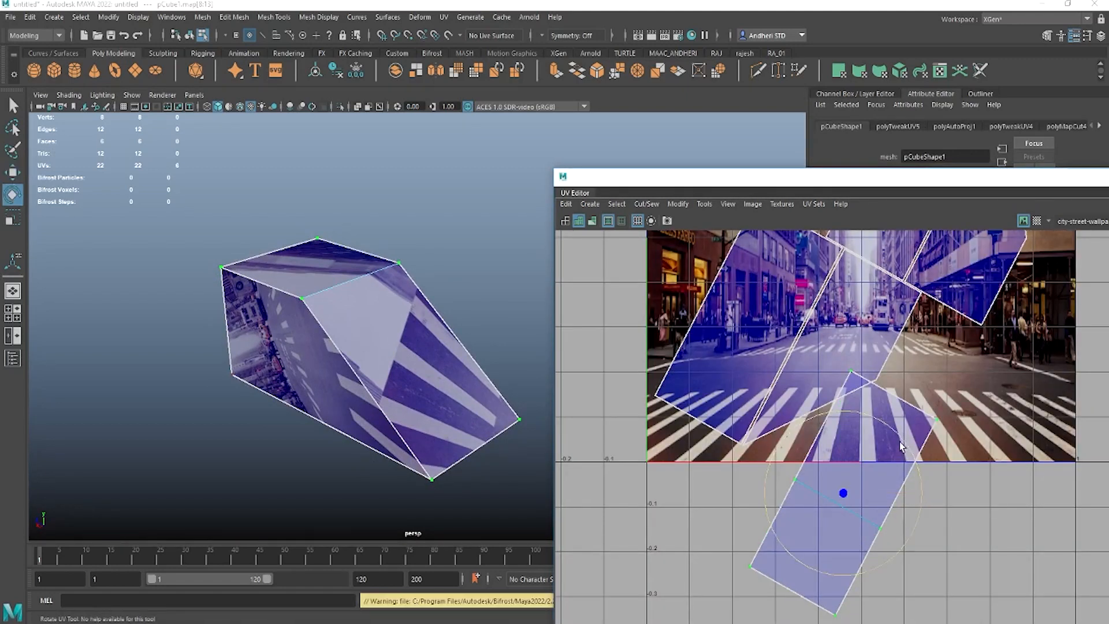
pyautogui.moveTo(900, 441); pyautogui.dragTo(790, 519)
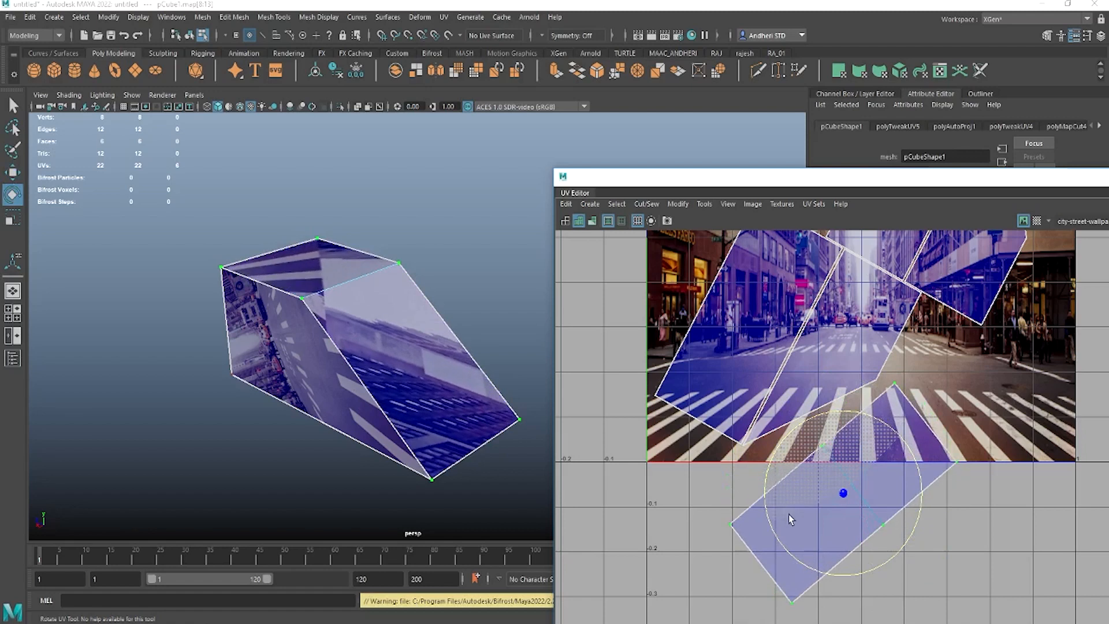
pyautogui.press('w')
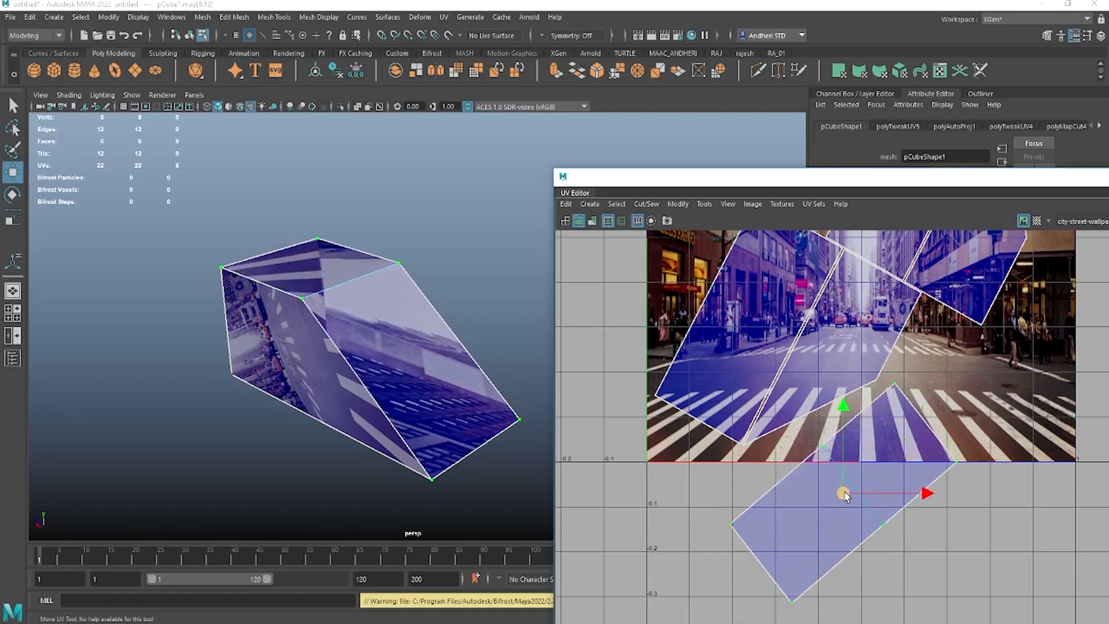
pyautogui.moveTo(841, 490); pyautogui.dragTo(883, 434)
# - Rotate the two-face shell about 13 degrees further clockwise and fine-tune its position on the crosswalk, centred at about U 0.52, V 0.05
pyautogui.press('e')
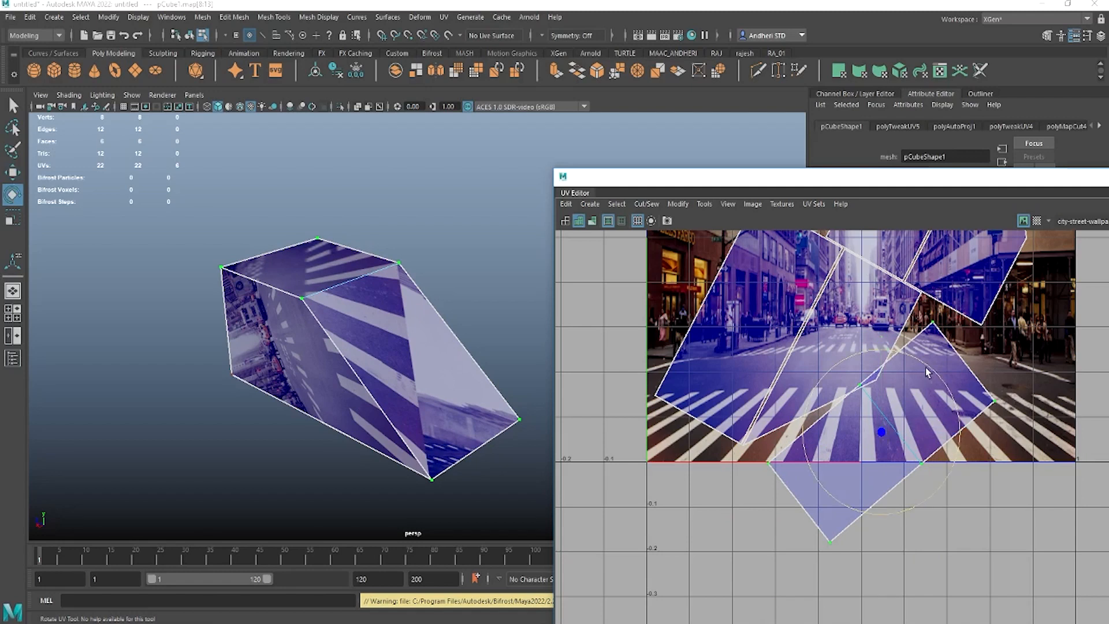
pyautogui.moveTo(931, 370); pyautogui.dragTo(940, 382)
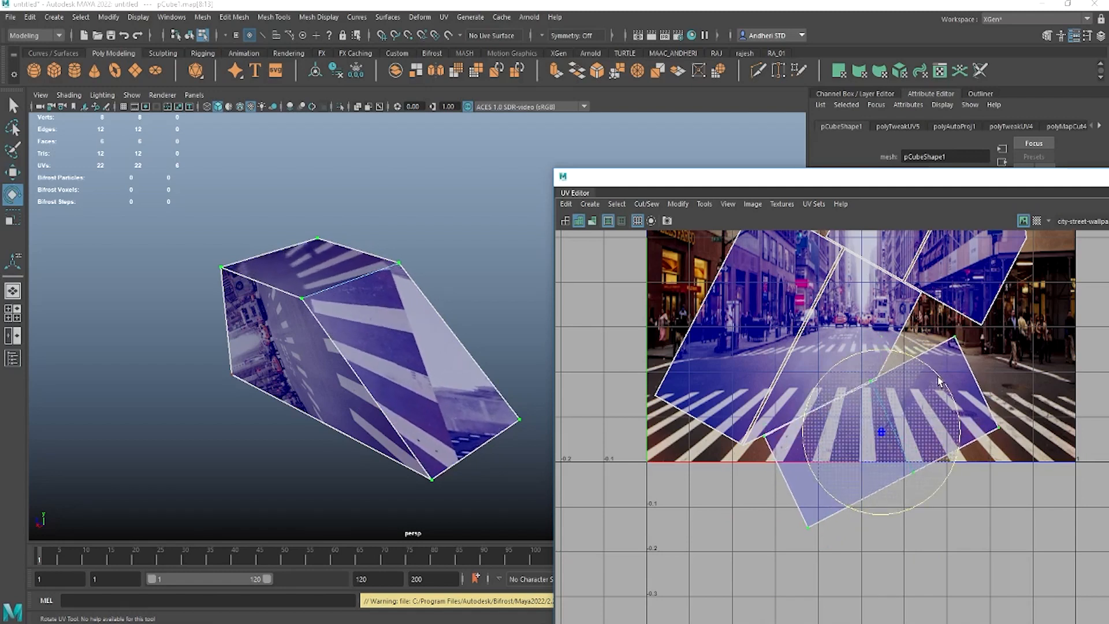
pyautogui.press('w')
pyautogui.moveTo(881, 435); pyautogui.dragTo(861, 444)
pyautogui.moveTo(408, 346)
pyautogui.keyDown('alt'); pyautogui.mouseDown()
pyautogui.moveTo(391, 364)
pyautogui.moveTo(410, 336)
pyautogui.mouseUp(); pyautogui.keyUp('alt')
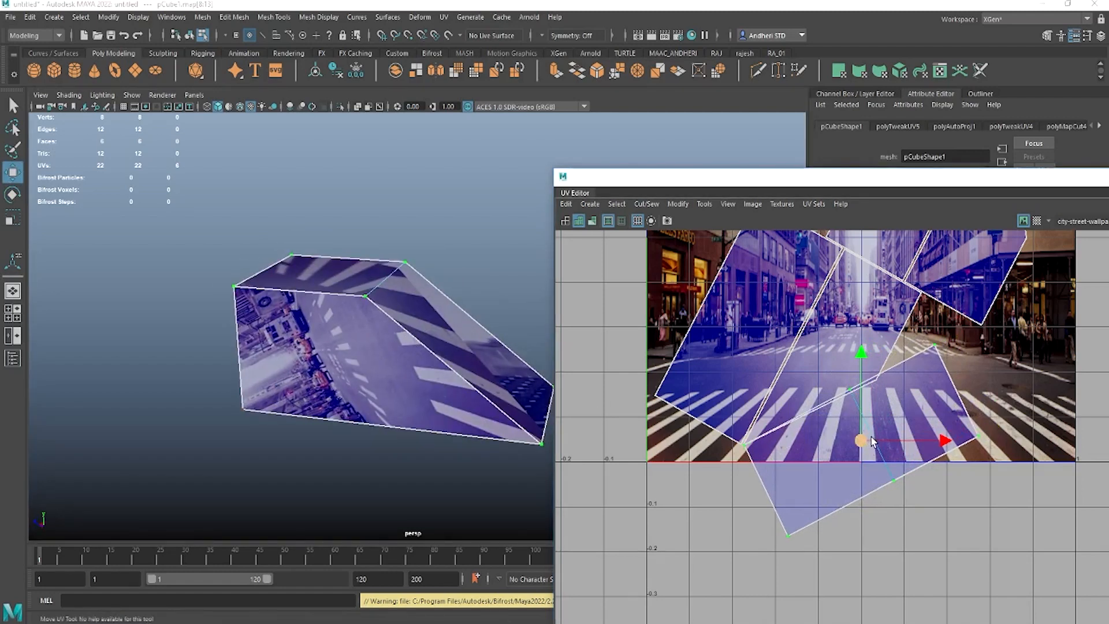
pyautogui.moveTo(863, 444); pyautogui.dragTo(874, 445)
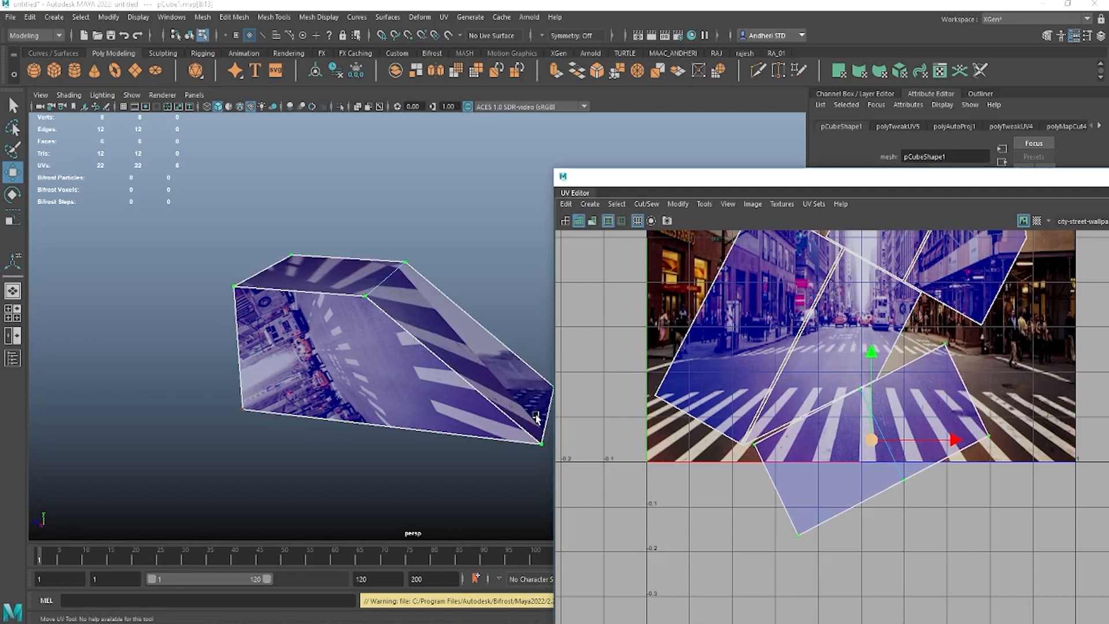
# - Return the cube to object mode and examine how the street image covers it from several sides
pyautogui.scroll(-5, 589, 396)
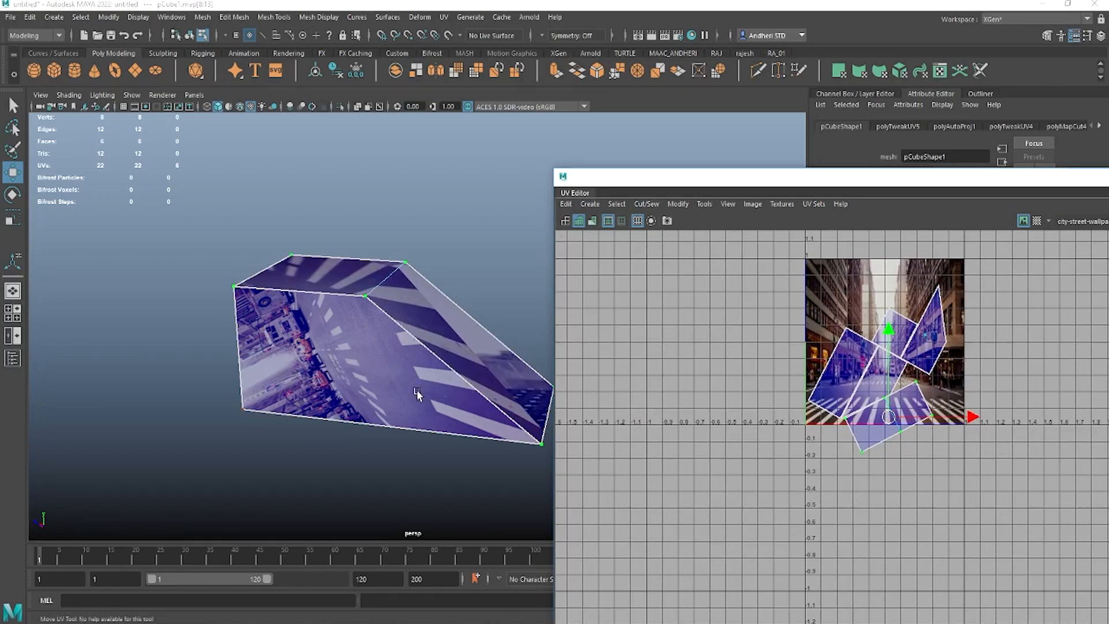
pyautogui.keyDown('alt'); pyautogui.moveTo(418, 394); pyautogui.dragTo(362, 424); pyautogui.keyUp('alt')
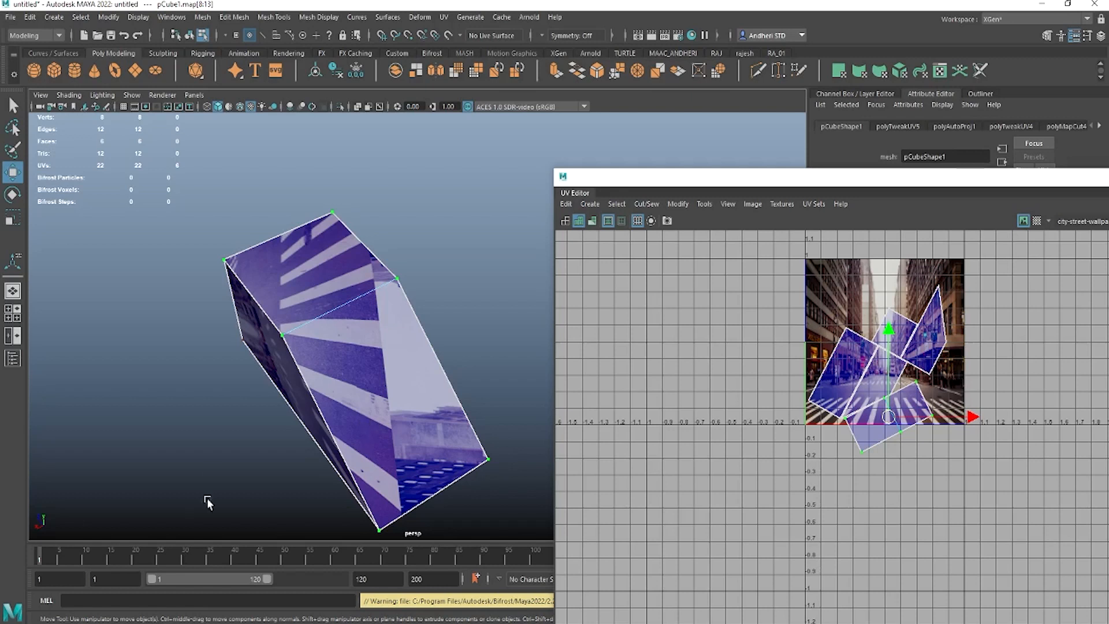
pyautogui.moveTo(334, 292); pyautogui.dragTo(409, 260, button='right')
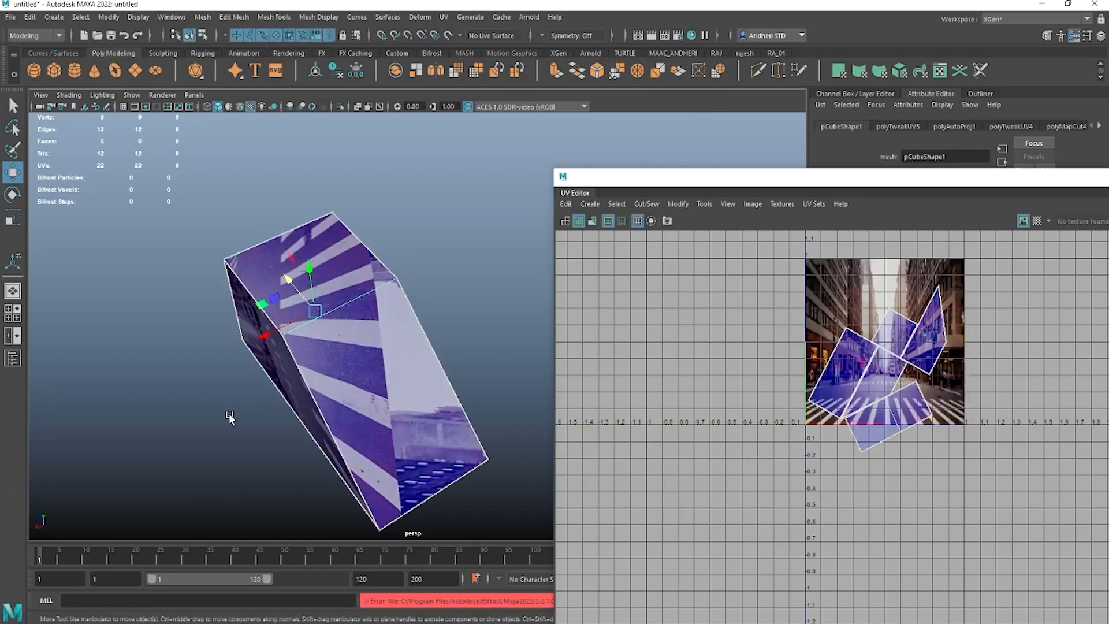
pyautogui.keyDown('alt'); pyautogui.moveTo(417, 396); pyautogui.dragTo(404, 372); pyautogui.keyUp('alt')
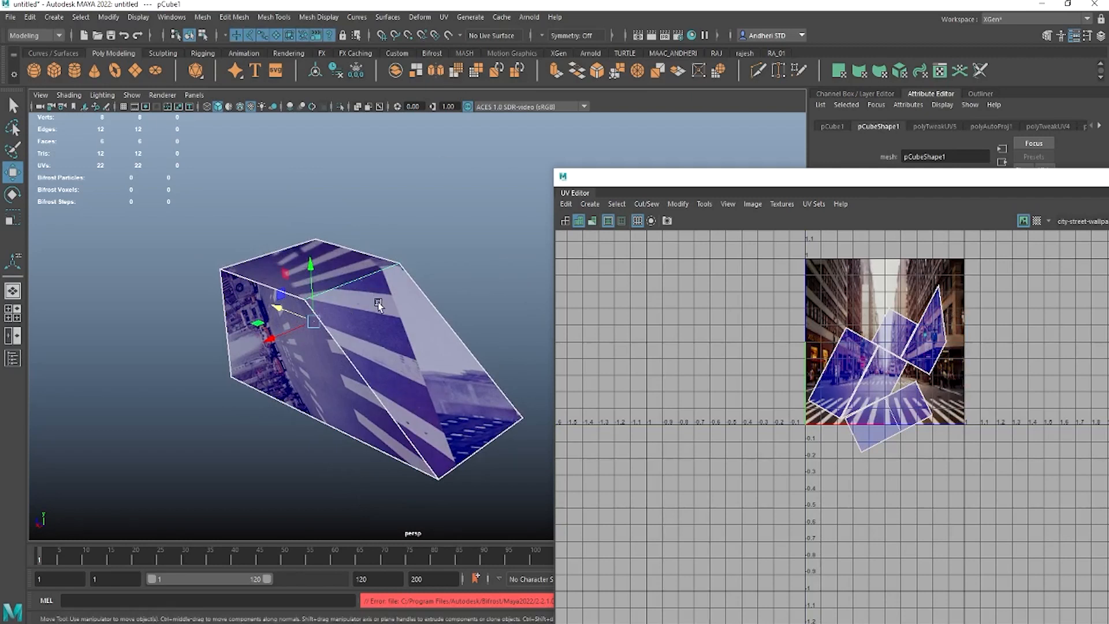
pyautogui.keyDown('alt'); pyautogui.moveTo(378, 303); pyautogui.dragTo(391, 307); pyautogui.keyUp('alt')
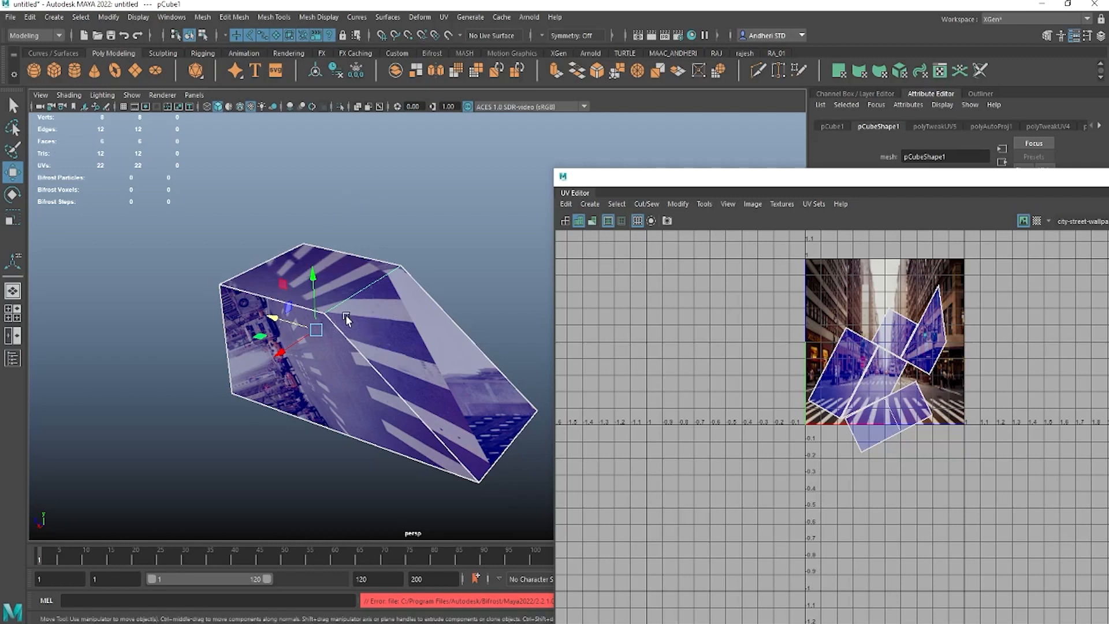
pyautogui.keyDown('alt'); pyautogui.moveTo(355, 322); pyautogui.dragTo(388, 306); pyautogui.keyUp('alt')
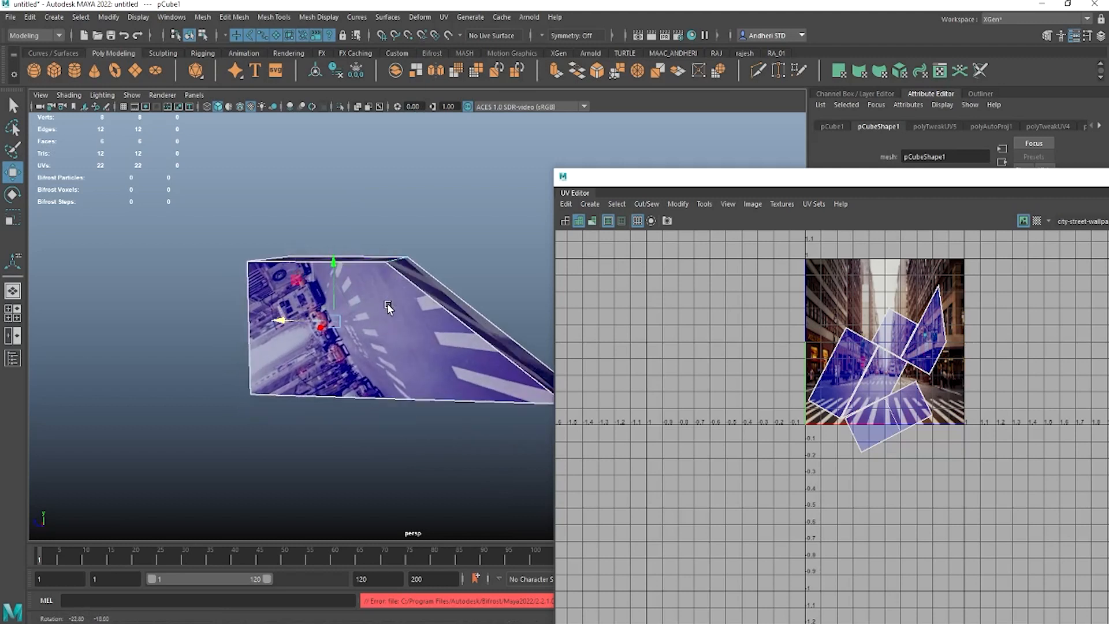
pyautogui.keyDown('alt'); pyautogui.moveTo(359, 381); pyautogui.dragTo(420, 305); pyautogui.keyUp('alt')
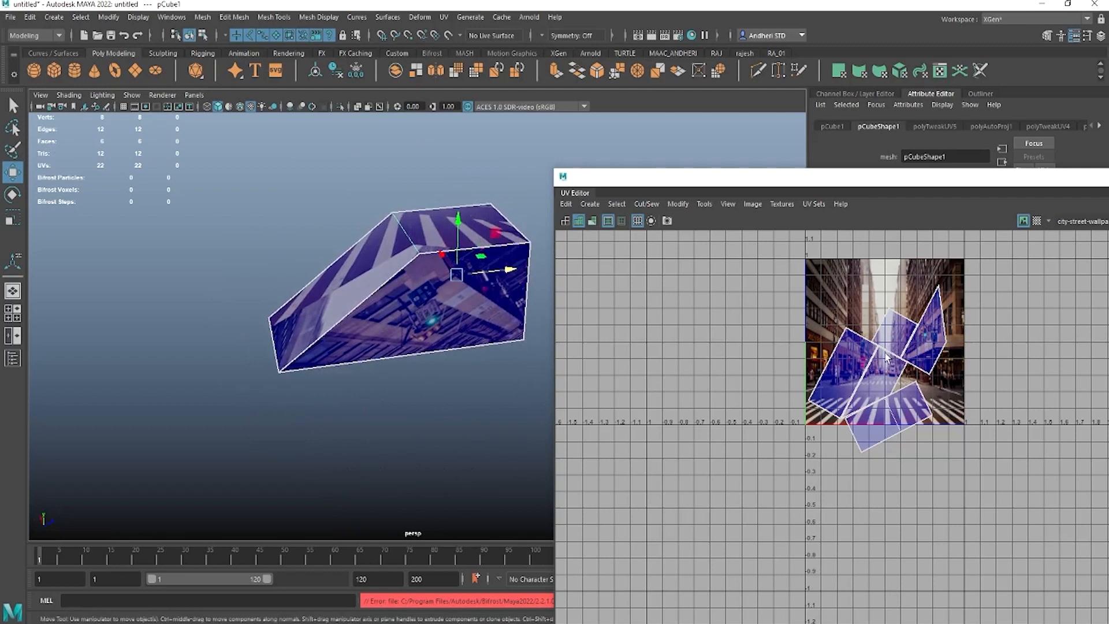
# - Use Move and Sew Edges to attach the two-face shell above the storefront shell and the far side shell to its outer edge
pyautogui.keyDown('alt'); pyautogui.moveTo(886, 354); pyautogui.dragTo(777, 445, button='middle'); pyautogui.keyUp('alt')
pyautogui.keyDown('alt'); pyautogui.moveTo(733, 506); pyautogui.dragTo(781, 309, button='right'); pyautogui.keyUp('alt')
pyautogui.click(774, 362)
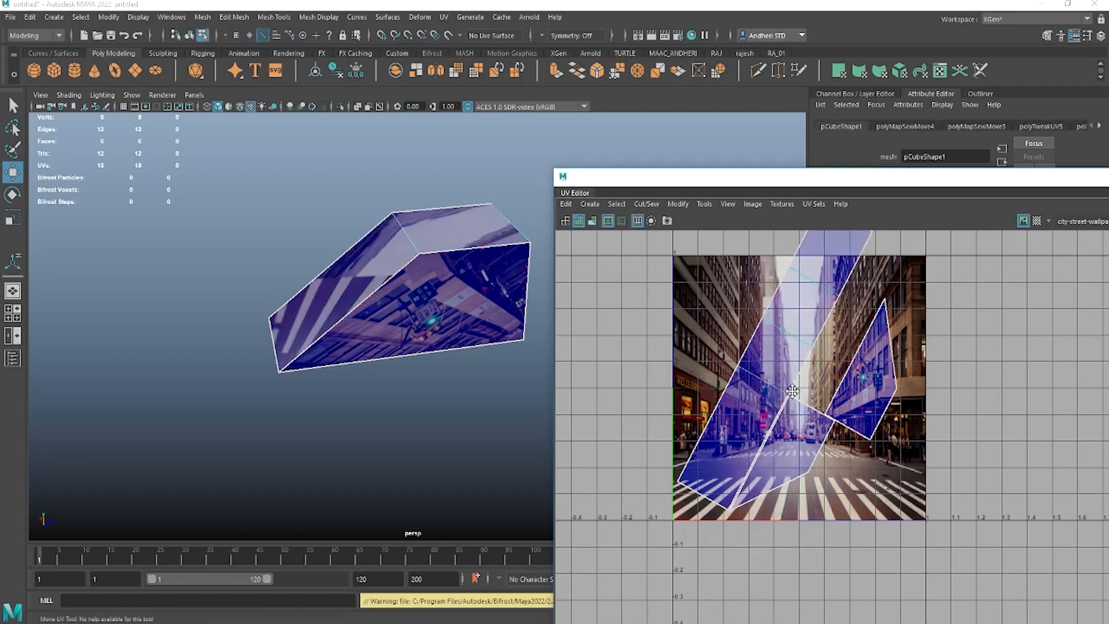
pyautogui.keyDown('alt'); pyautogui.moveTo(742, 455); pyautogui.dragTo(674, 548, button='middle'); pyautogui.keyUp('alt')
pyautogui.click(641, 513)
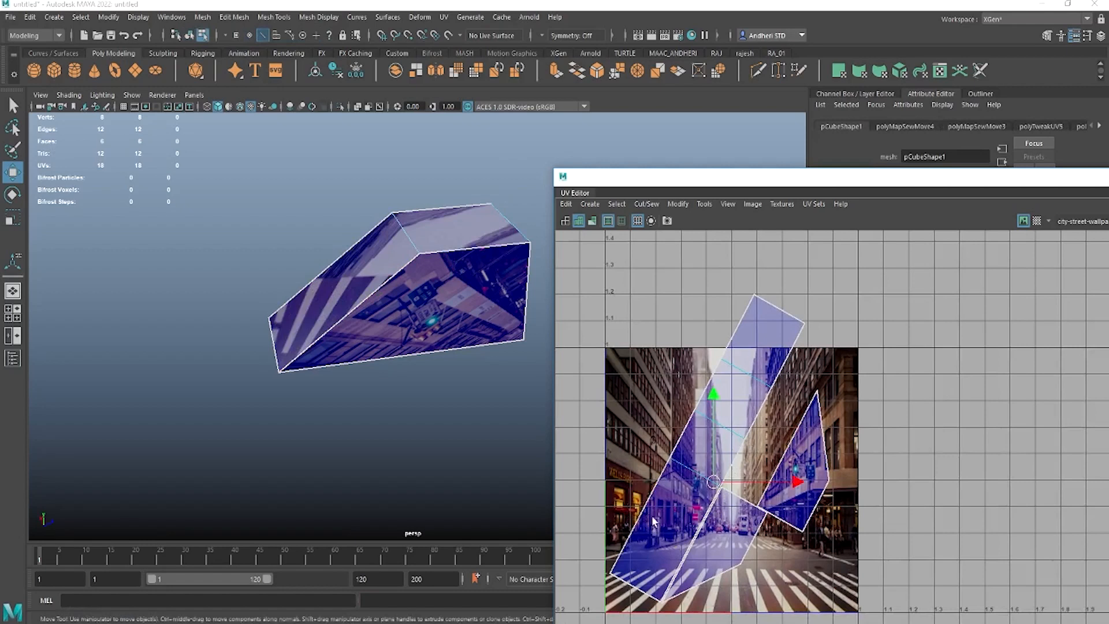
pyautogui.keyDown('shift'); pyautogui.moveTo(694, 463); pyautogui.dragTo(650, 395, button='right'); pyautogui.keyUp('shift')
# - Move and sew the remaining seam between the storefront shell and the street-centre shell, joining all faces into one UV shell
pyautogui.keyDown('alt'); pyautogui.moveTo(718, 524); pyautogui.dragTo(762, 457, button='middle'); pyautogui.keyUp('alt')
pyautogui.click(752, 469)
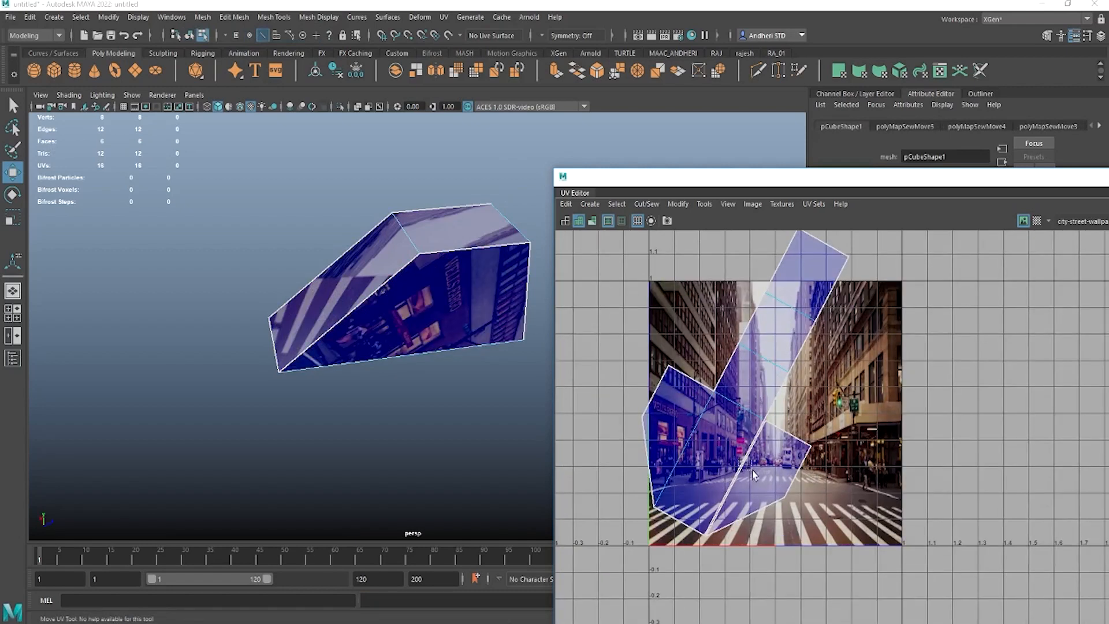
pyautogui.keyDown('shift'); pyautogui.moveTo(753, 469); pyautogui.dragTo(781, 436, button='right'); pyautogui.keyUp('shift')
pyautogui.scroll(-2, 781, 436)
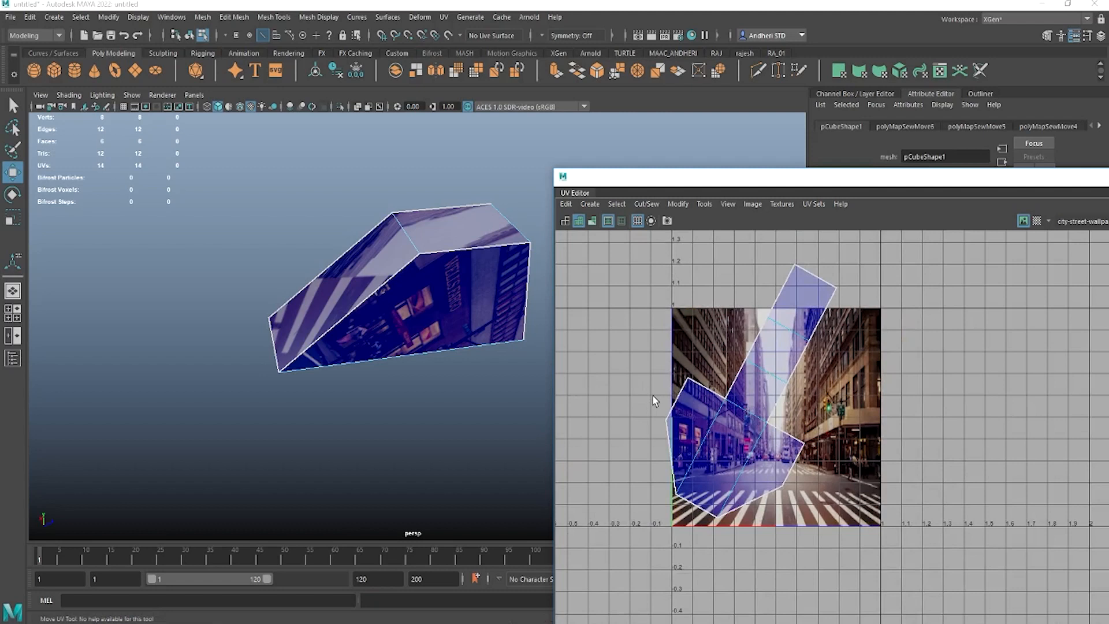
pyautogui.keyDown('shift'); pyautogui.moveTo(652, 396); pyautogui.dragTo(639, 283, button='right'); pyautogui.keyUp('shift')
pyautogui.scroll(-2, 771, 416)
pyautogui.keyDown('alt'); pyautogui.moveTo(773, 417); pyautogui.dragTo(760, 443, button='middle'); pyautogui.keyUp('alt')
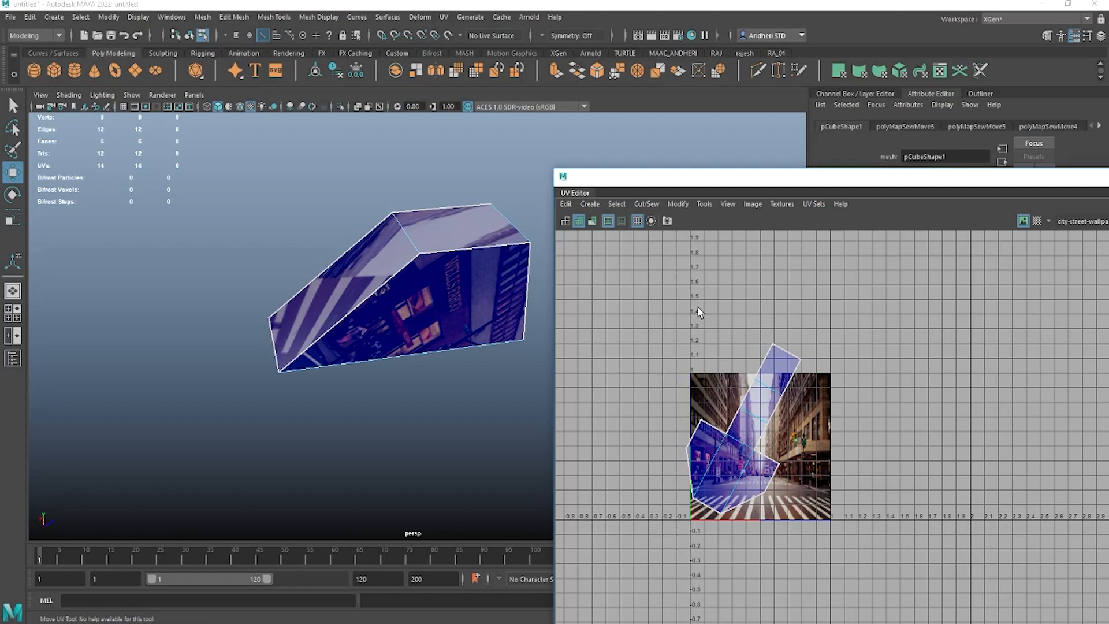
# - Select all UVs of the sewn shell and scale it down inside the image, followed by enlarging it far beyond the 0-1 tile
pyautogui.moveTo(755, 430); pyautogui.dragTo(846, 437, button='right')
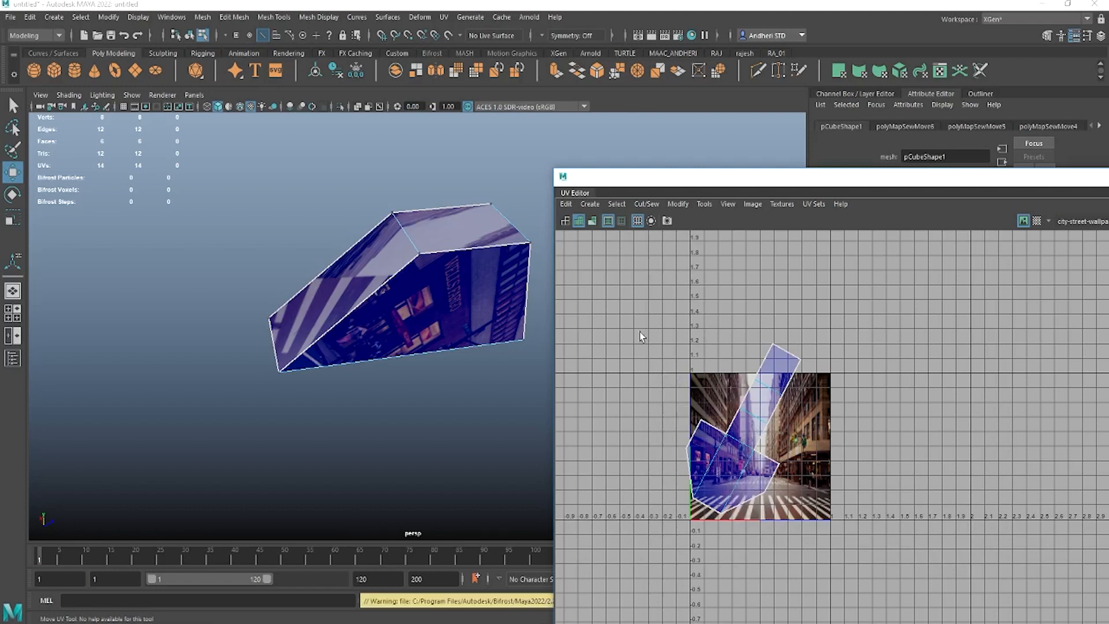
pyautogui.moveTo(639, 332); pyautogui.dragTo(928, 602)
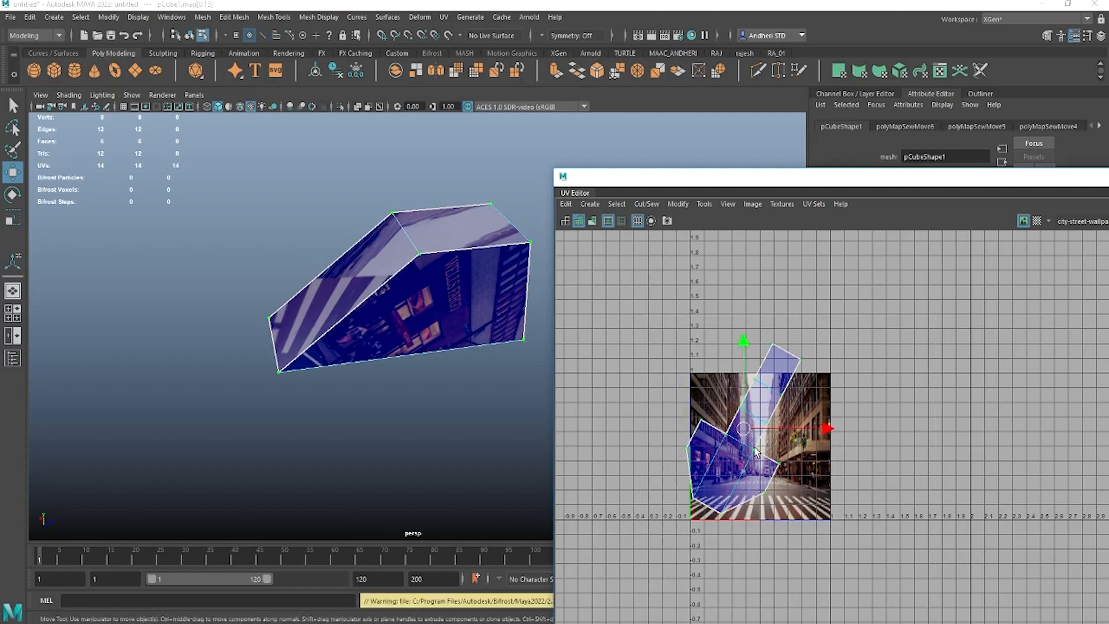
pyautogui.press('r')
pyautogui.moveTo(744, 428); pyautogui.dragTo(748, 465)
pyautogui.press('w')
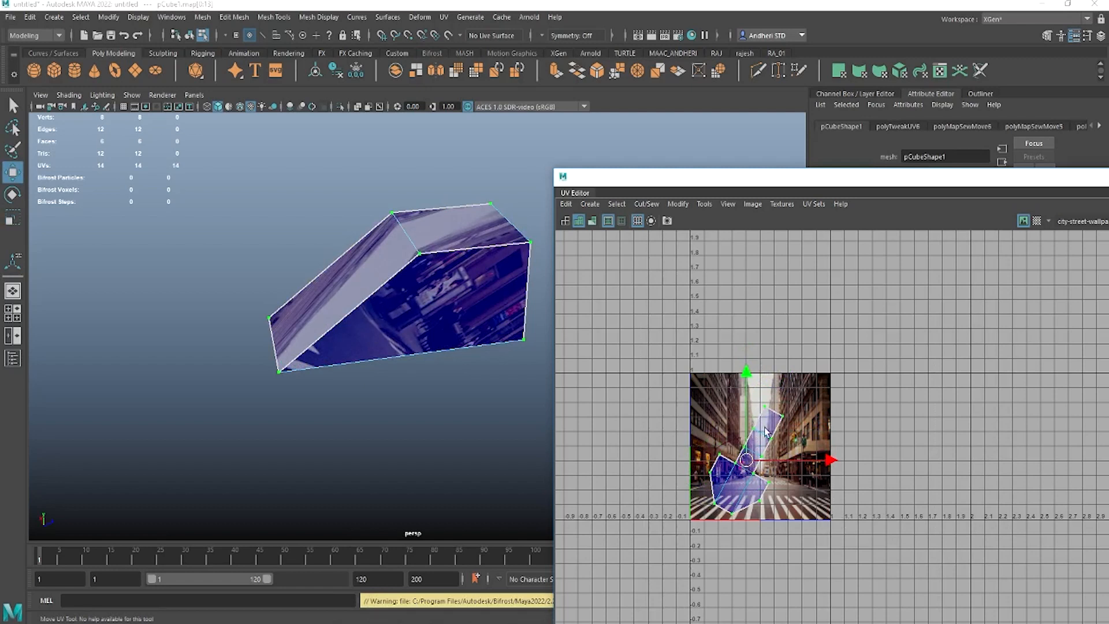
pyautogui.press('r')
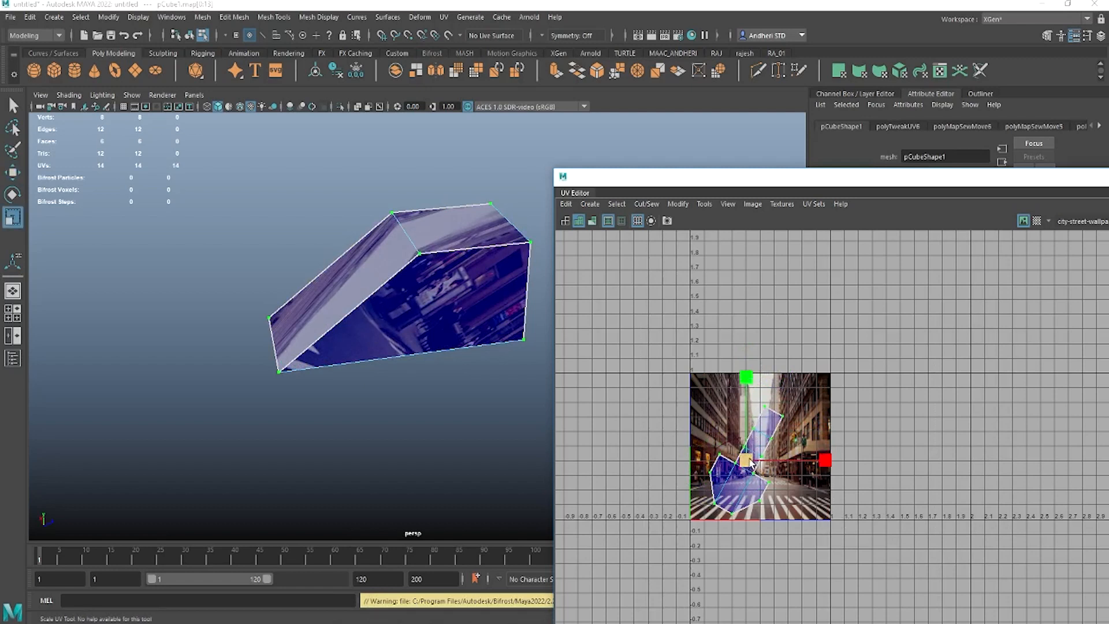
pyautogui.moveTo(752, 464); pyautogui.dragTo(1005, 508)
# - Apply Unfold to all UVs of the enlarged shell
pyautogui.keyDown('shift'); pyautogui.rightClick(763, 438); pyautogui.keyUp('shift')
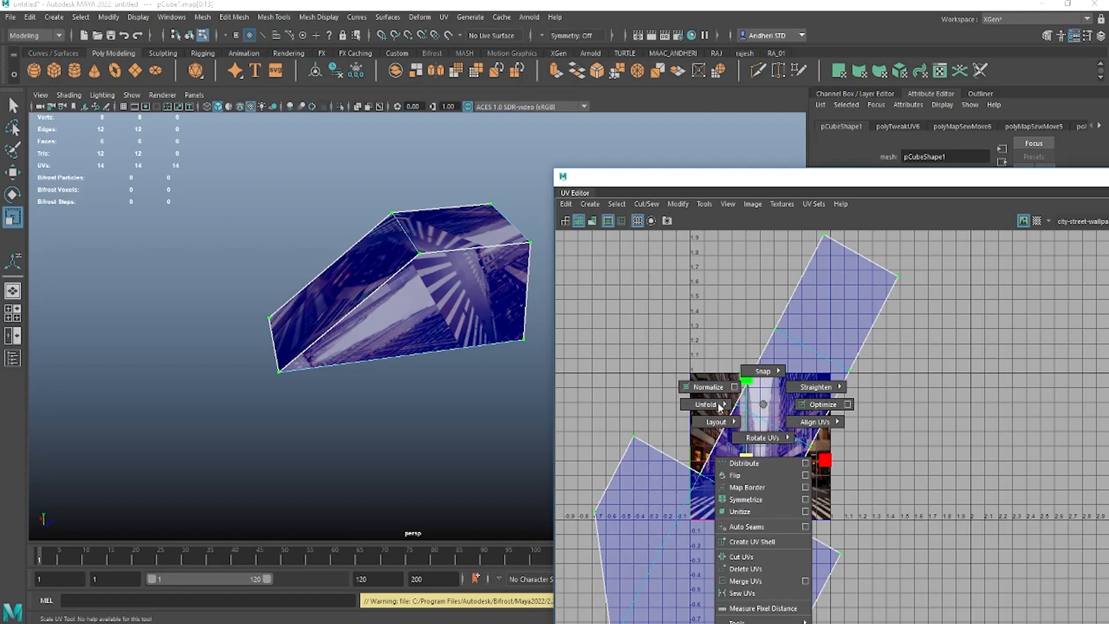
pyautogui.moveTo(683, 404)
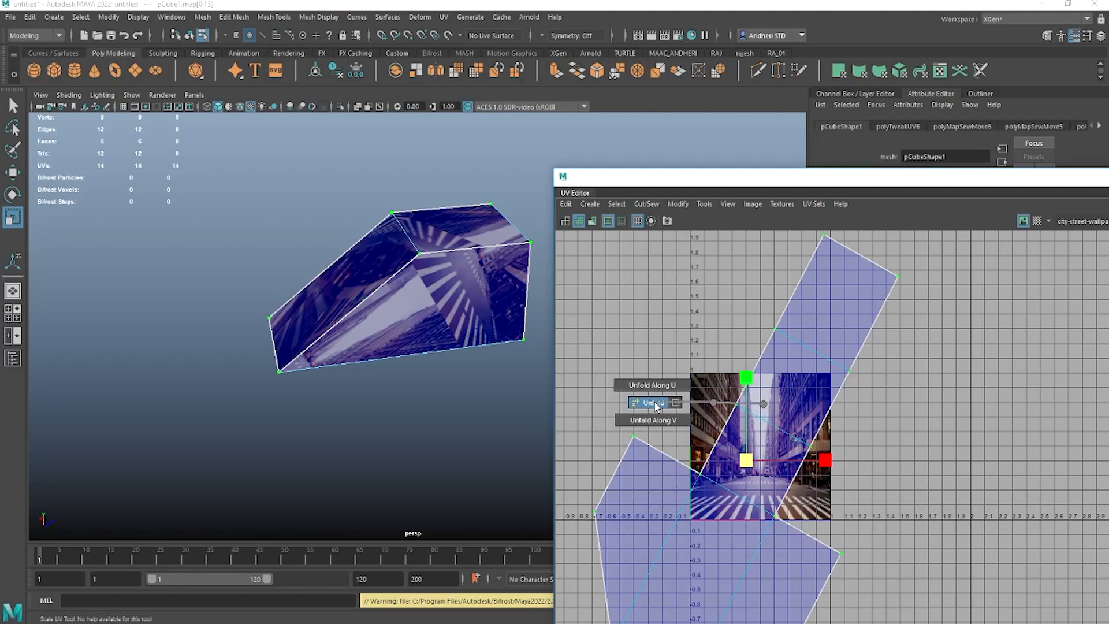
pyautogui.click(655, 402)
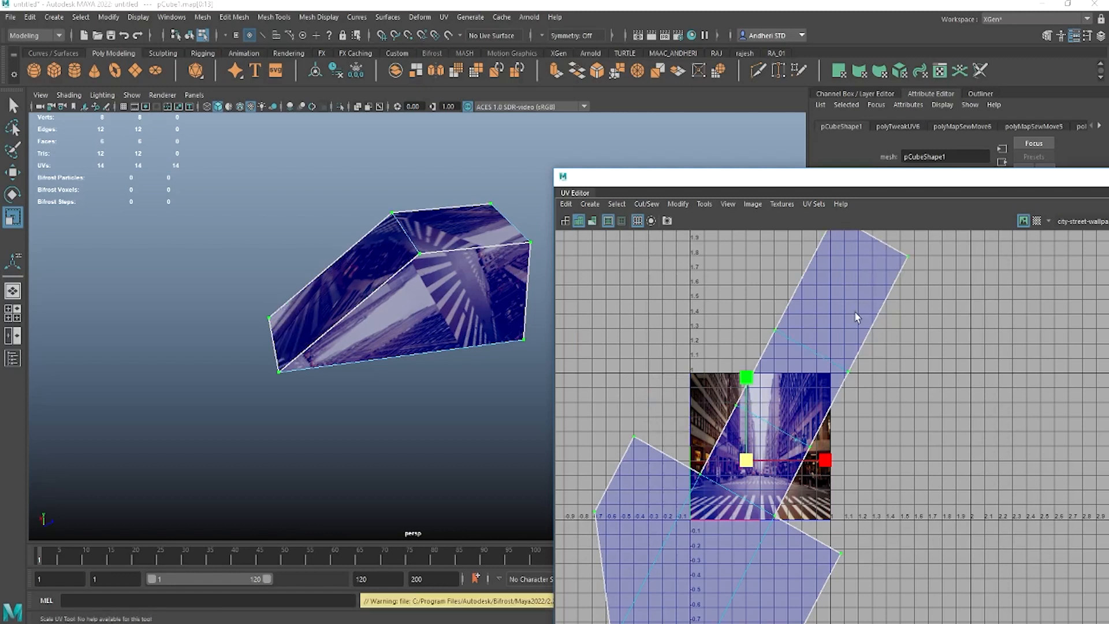
pyautogui.scroll(-2, 857, 314)
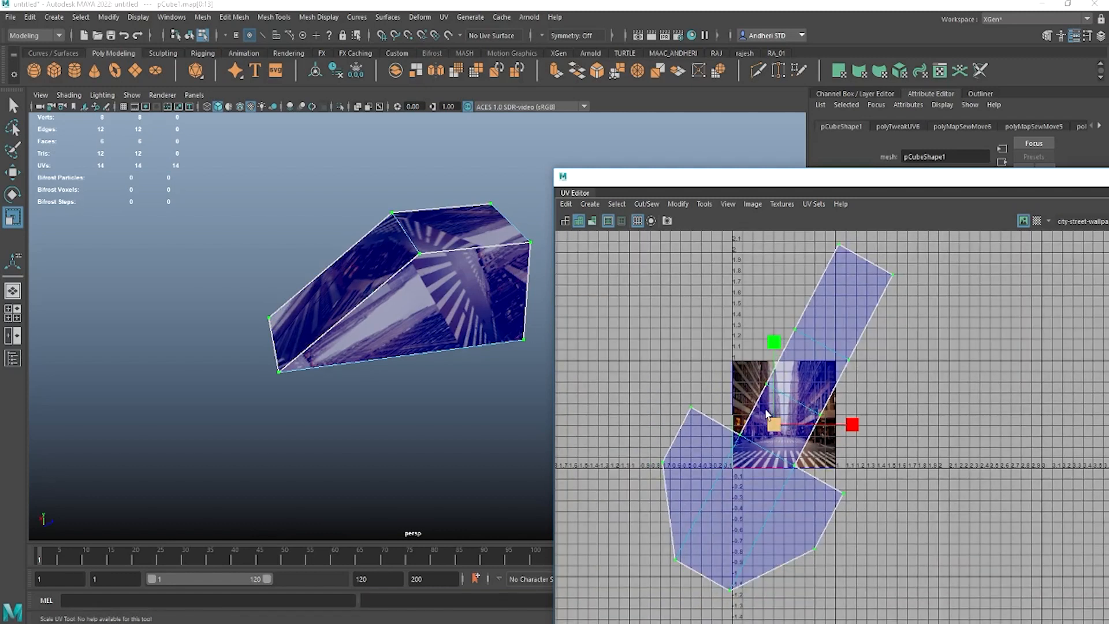
# - Apply Layout to the oversized shell to fit it inside the 0-1 UV tile
pyautogui.keyDown('shift'); pyautogui.rightClick(790, 388); pyautogui.keyUp('shift')
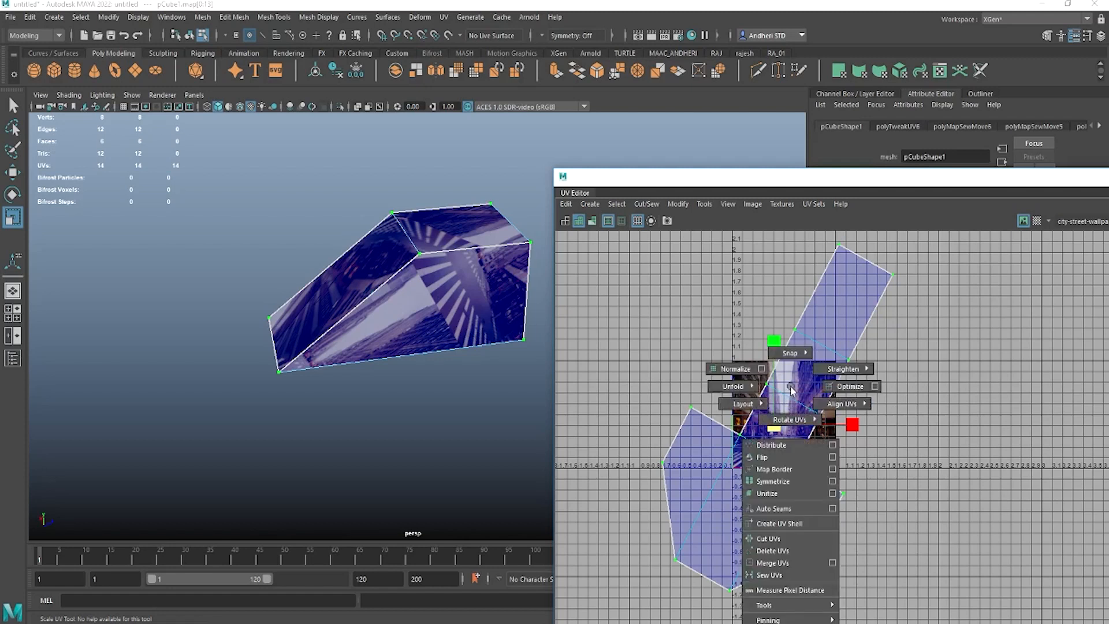
pyautogui.keyDown('shift'); pyautogui.moveTo(791, 385); pyautogui.dragTo(674, 431, button='right'); pyautogui.keyUp('shift')
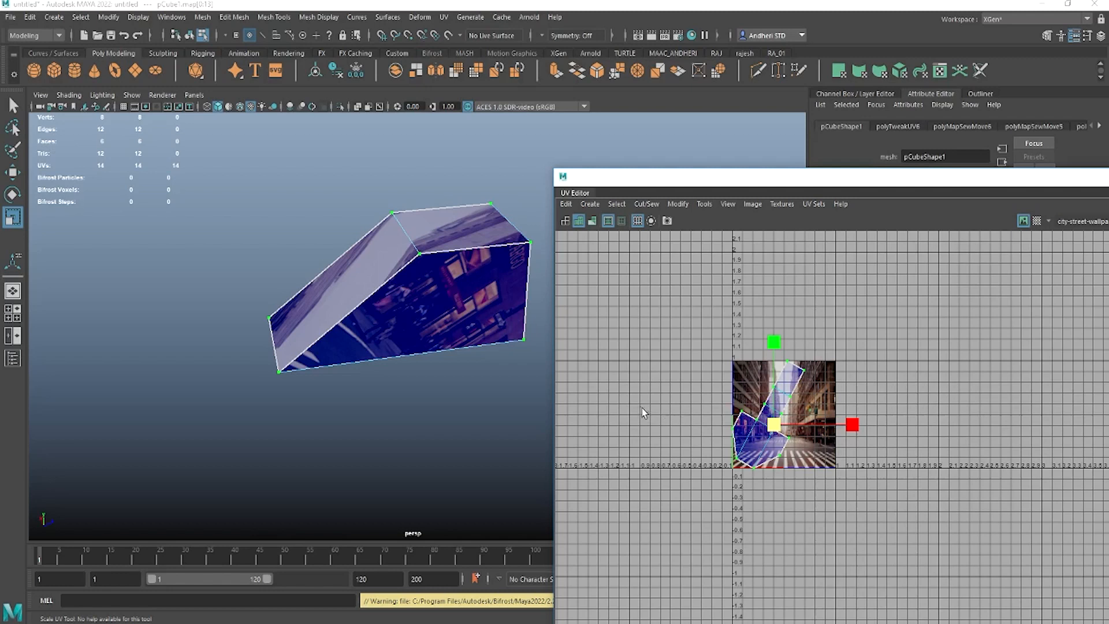
pyautogui.keyDown('alt'); pyautogui.moveTo(641, 413); pyautogui.dragTo(745, 433, button='right'); pyautogui.keyUp('alt')
pyautogui.keyDown('alt'); pyautogui.moveTo(704, 412); pyautogui.dragTo(573, 419, button='middle'); pyautogui.keyUp('alt')
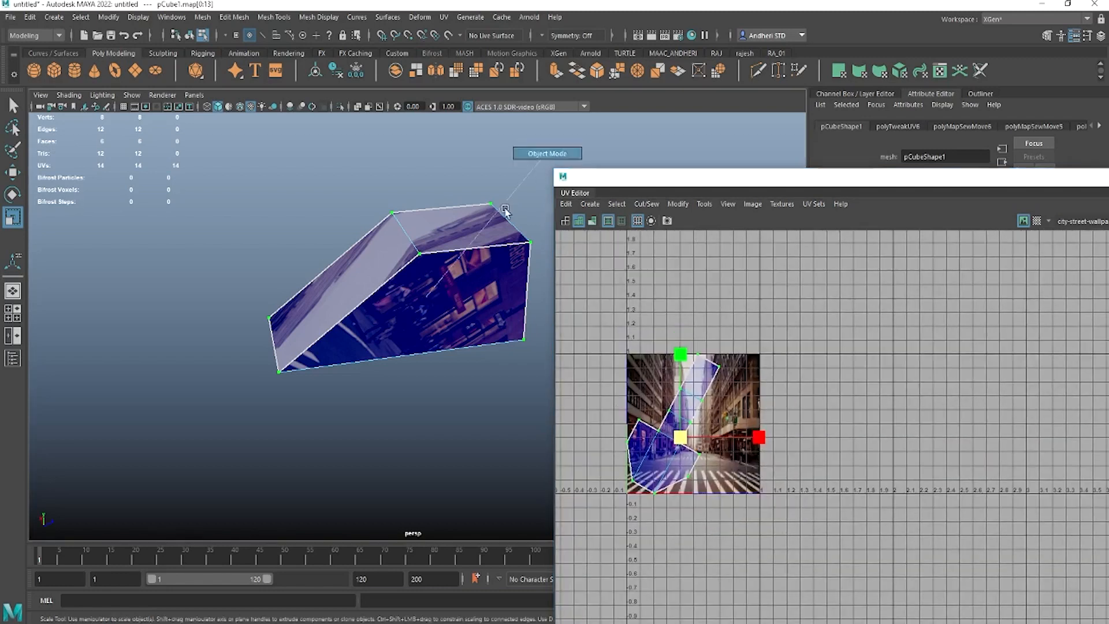
# - Delete the textured cube in object mode, create a polygon sphere and bring its default UV grid into view
pyautogui.press('F8')
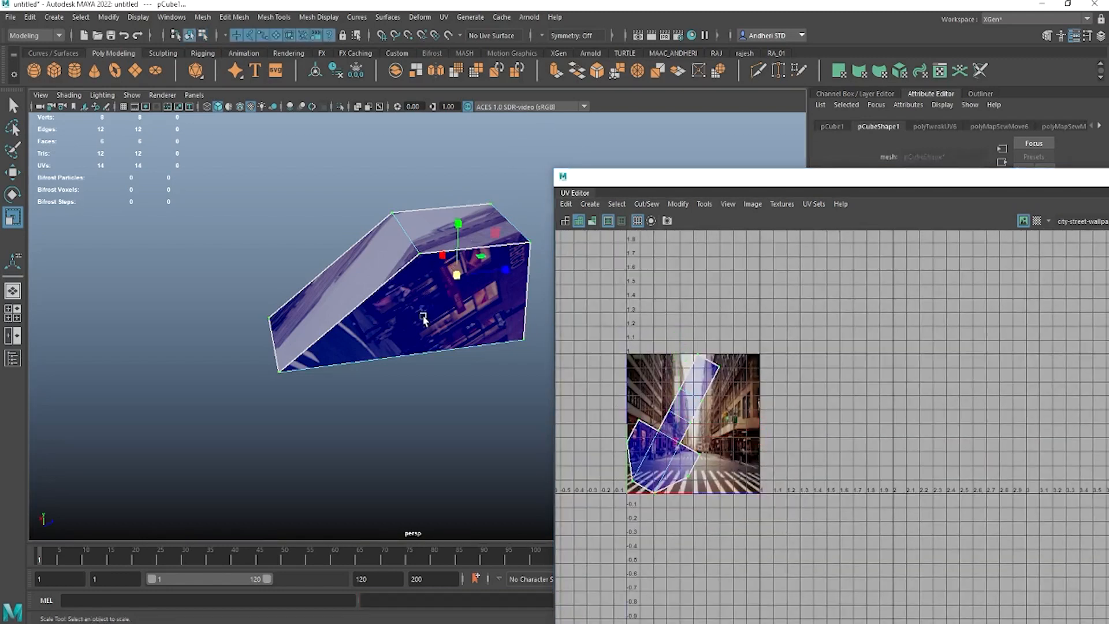
pyautogui.press('Delete')
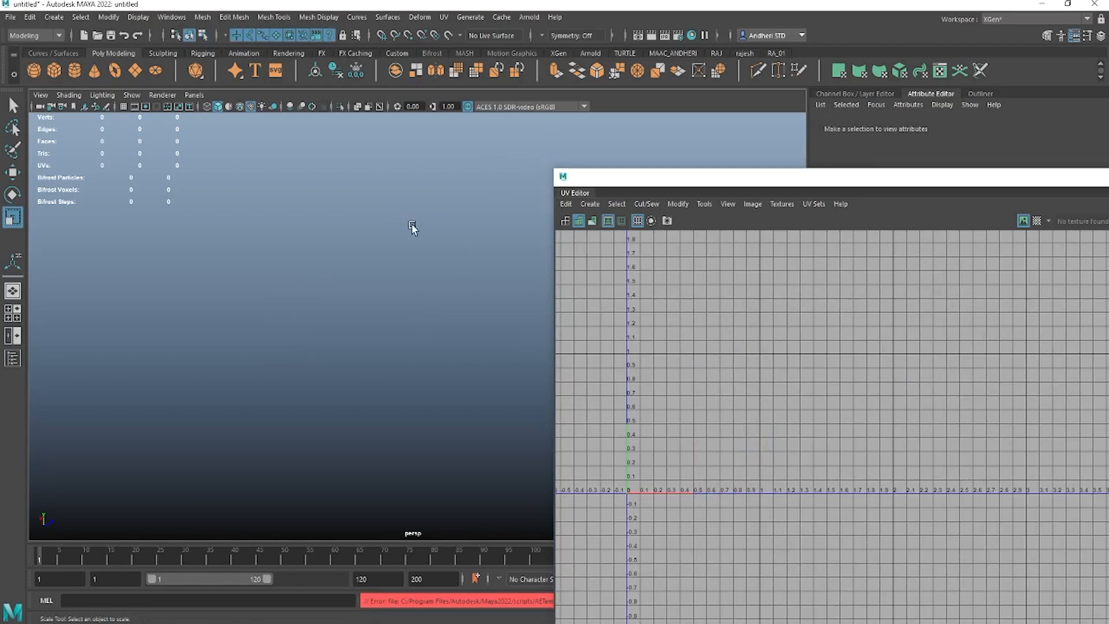
pyautogui.click(33, 70)
pyautogui.moveTo(361, 330); pyautogui.dragTo(354, 354)
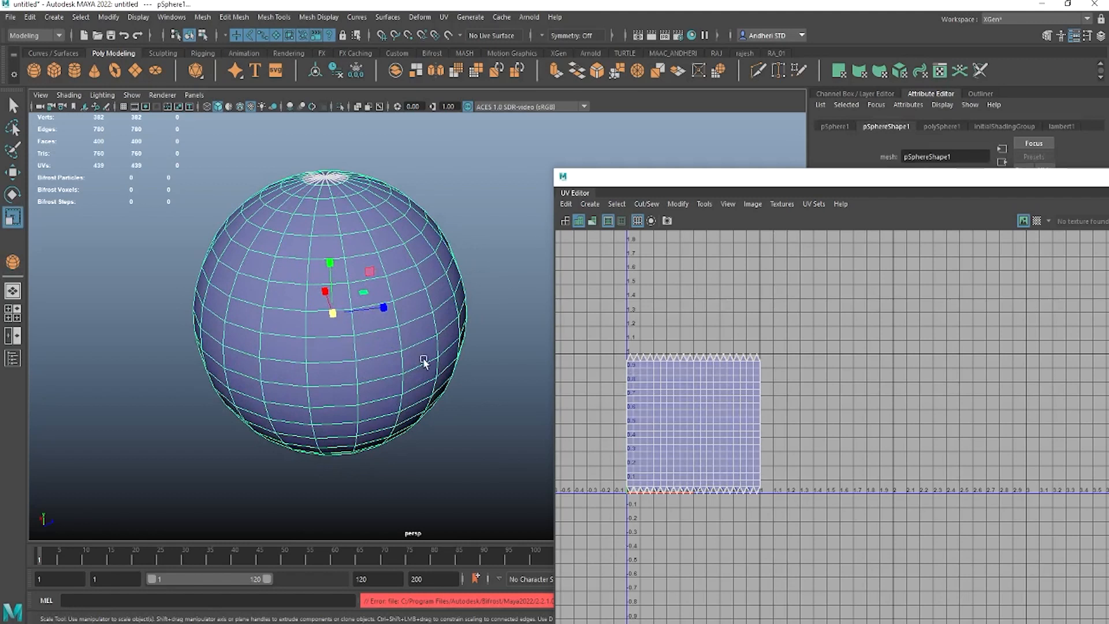
pyautogui.scroll(3, 688, 381)
pyautogui.keyDown('alt'); pyautogui.moveTo(687, 386); pyautogui.dragTo(783, 327, button='middle'); pyautogui.keyUp('alt')
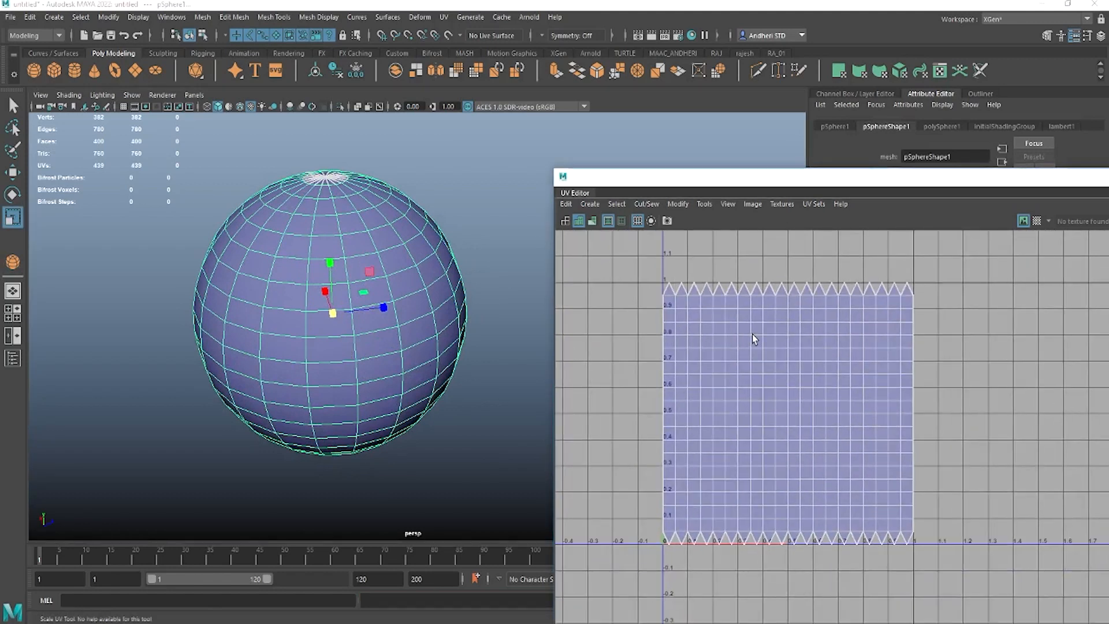
pyautogui.keyDown('alt'); pyautogui.moveTo(481, 287); pyautogui.dragTo(461, 300, button='middle'); pyautogui.keyUp('alt')
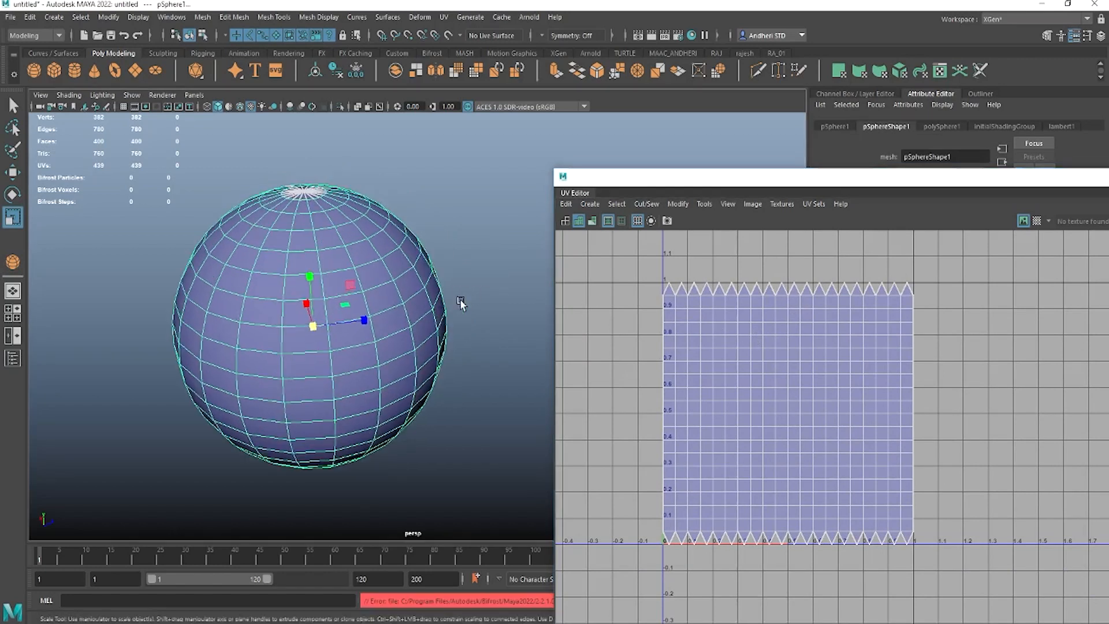
# - Apply a Spherical UV projection to the polygon sphere and bring the whole projected shell into view
pyautogui.click(444, 16)
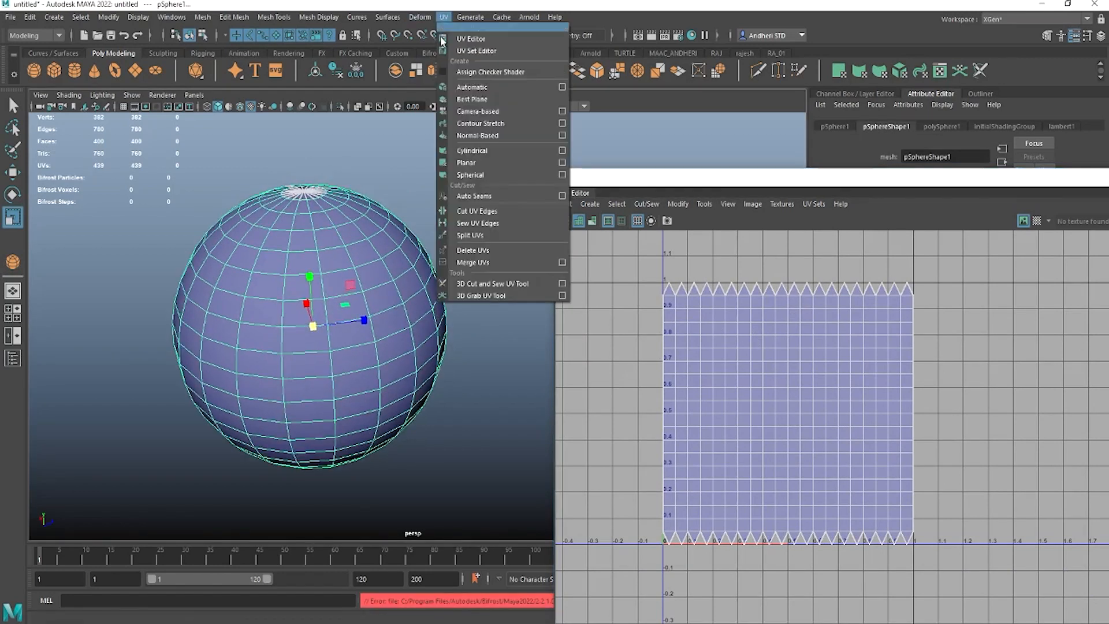
pyautogui.click(490, 174)
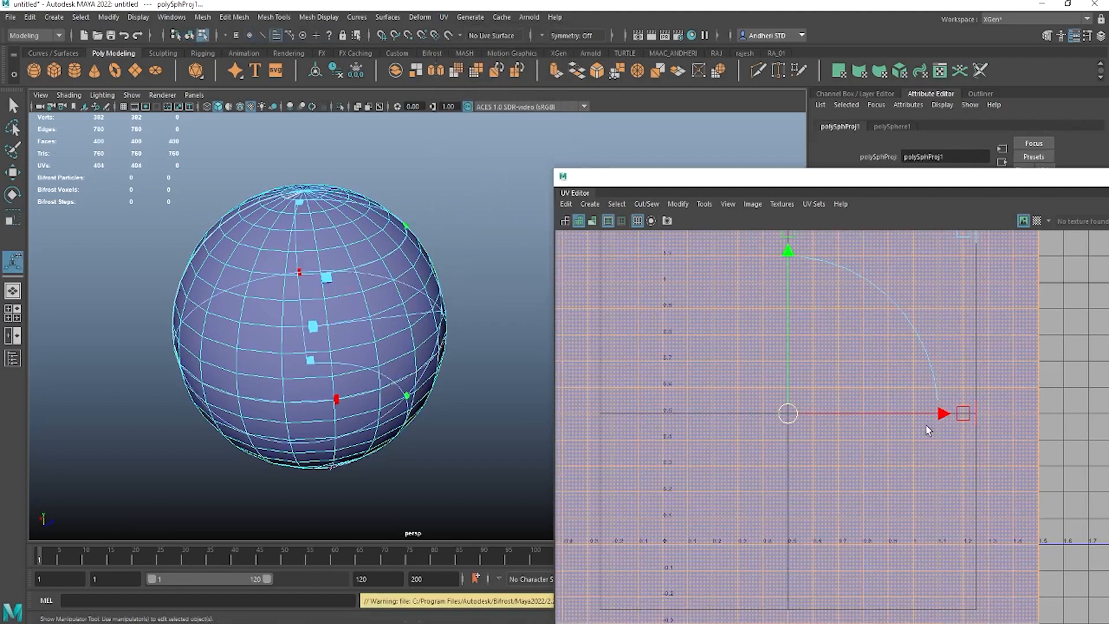
pyautogui.scroll(-3, 883, 400)
pyautogui.scroll(-3, 883, 400)
pyautogui.keyDown('alt'); pyautogui.moveTo(785, 381); pyautogui.dragTo(708, 379, button='middle'); pyautogui.keyUp('alt')
pyautogui.keyDown('alt'); pyautogui.moveTo(404, 355); pyautogui.dragTo(337, 303); pyautogui.keyUp('alt')
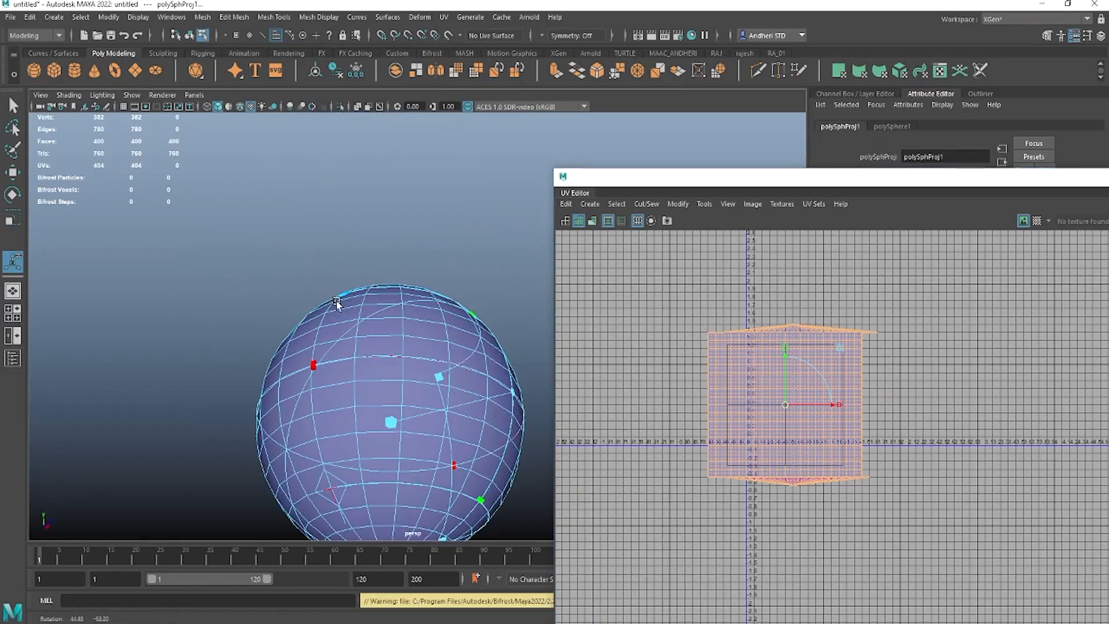
# - Try to adjust the placement of the spherical projection with its transform manipulator
pyautogui.keyDown('alt'); pyautogui.moveTo(337, 303); pyautogui.dragTo(364, 89, button='middle'); pyautogui.keyUp('alt')
pyautogui.scroll(2, 397, 268)
pyautogui.keyDown('alt'); pyautogui.moveTo(397, 268); pyautogui.dragTo(322, 289); pyautogui.keyUp('alt')
pyautogui.scroll(2, 323, 266)
pyautogui.keyDown('alt'); pyautogui.moveTo(320, 247); pyautogui.dragTo(532, 220, button='middle'); pyautogui.keyUp('alt')
pyautogui.scroll(3, 349, 305)
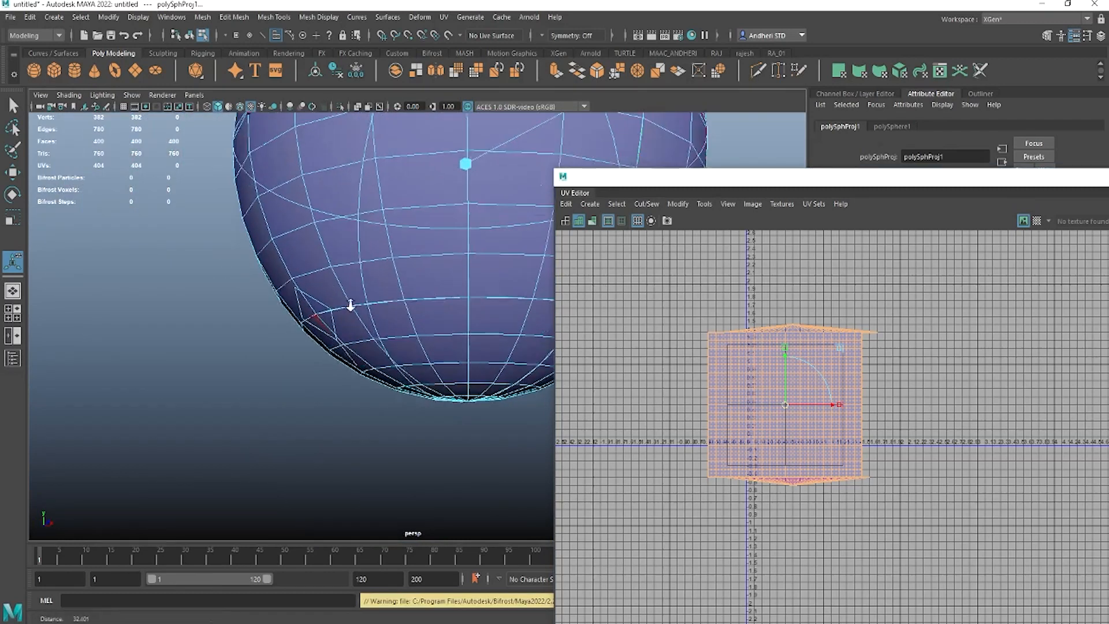
pyautogui.keyDown('alt'); pyautogui.moveTo(385, 286); pyautogui.dragTo(313, 285); pyautogui.keyUp('alt')
pyautogui.keyDown('alt'); pyautogui.moveTo(311, 284); pyautogui.dragTo(366, 310, button='right'); pyautogui.keyUp('alt')
pyautogui.scroll(-2, 331, 294)
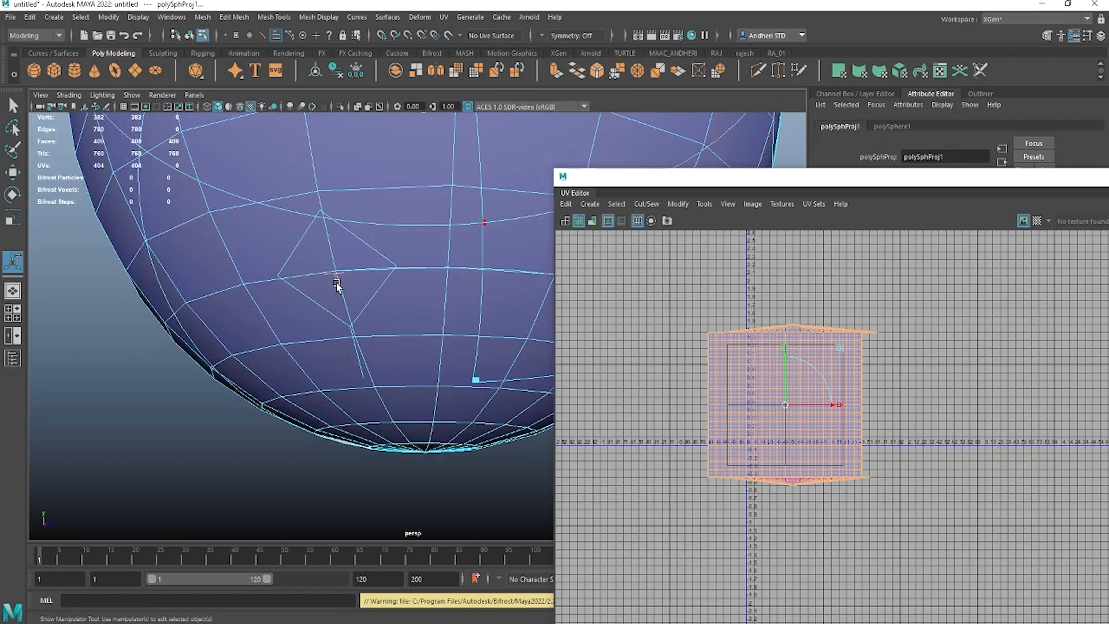
pyautogui.scroll(-2, 415, 204)
pyautogui.keyDown('alt'); pyautogui.moveTo(439, 200); pyautogui.dragTo(448, 218); pyautogui.keyUp('alt')
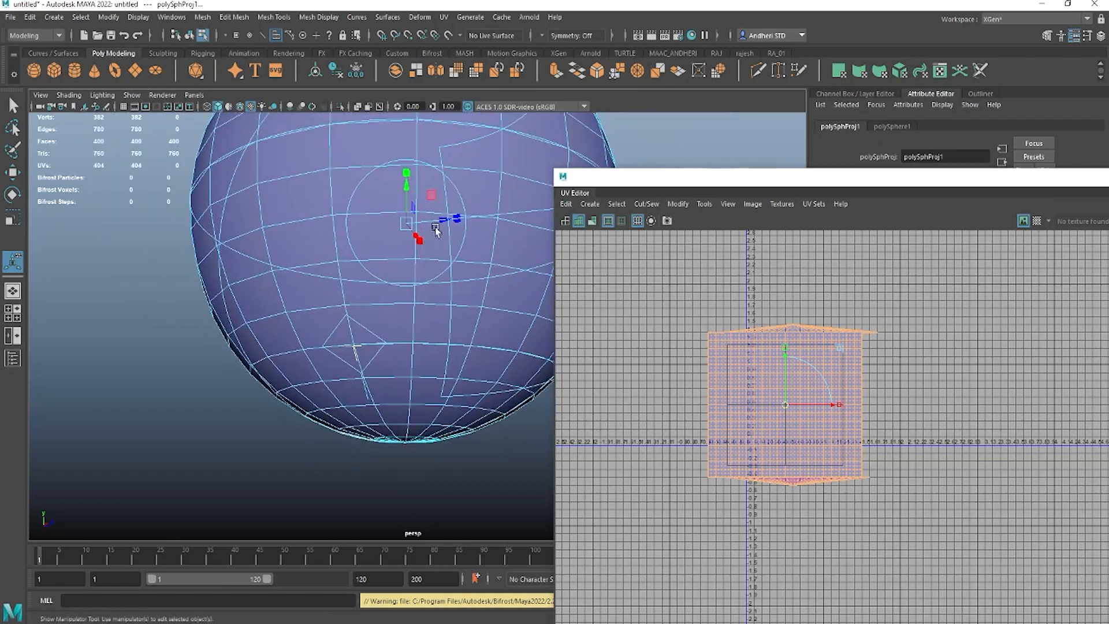
pyautogui.click(458, 193)
pyautogui.moveTo(460, 209); pyautogui.dragTo(473, 250)
pyautogui.hotkey('ctrl', 'z')
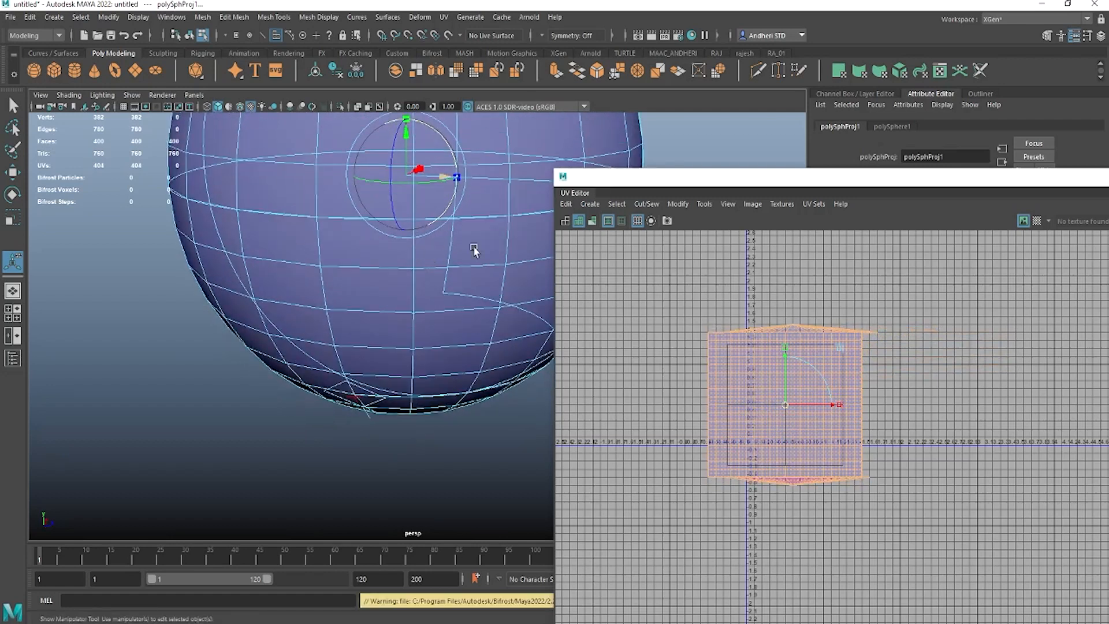
# - Narrow the spherical projection's horizontal sweep until the UVs span 0 to 1 in U, and deselect the projection
pyautogui.keyDown('alt'); pyautogui.moveTo(474, 249); pyautogui.dragTo(382, 258, button='right'); pyautogui.keyUp('alt')
pyautogui.keyDown('alt'); pyautogui.moveTo(381, 257); pyautogui.dragTo(339, 314, button='middle'); pyautogui.keyUp('alt')
pyautogui.keyDown('alt'); pyautogui.moveTo(339, 314); pyautogui.dragTo(303, 353); pyautogui.keyUp('alt')
pyautogui.click(328, 405)
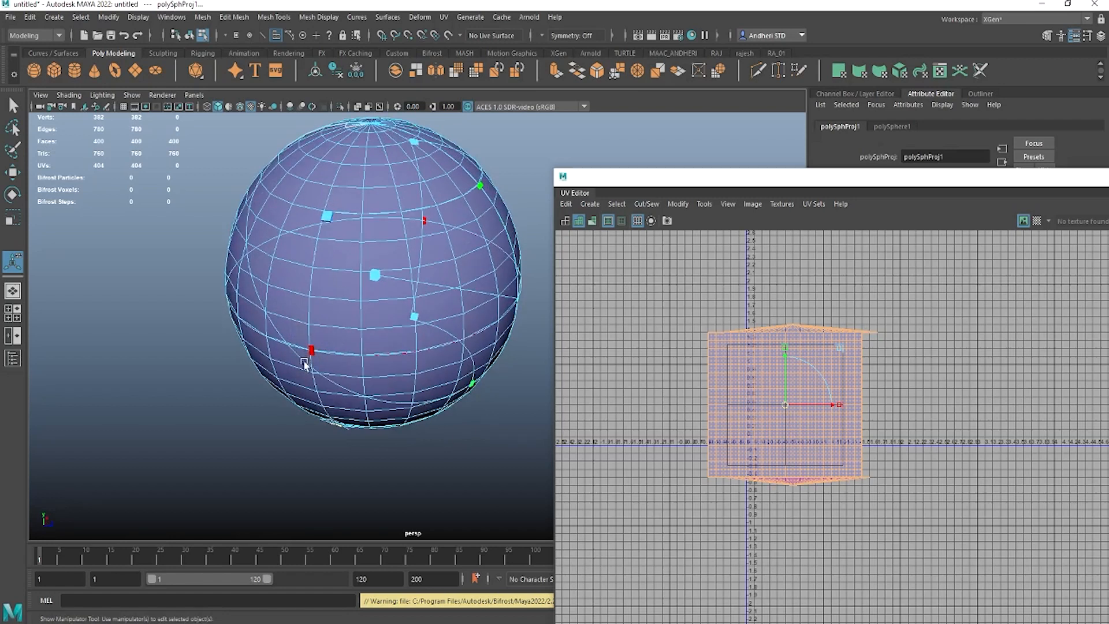
pyautogui.moveTo(312, 352); pyautogui.dragTo(392, 333)
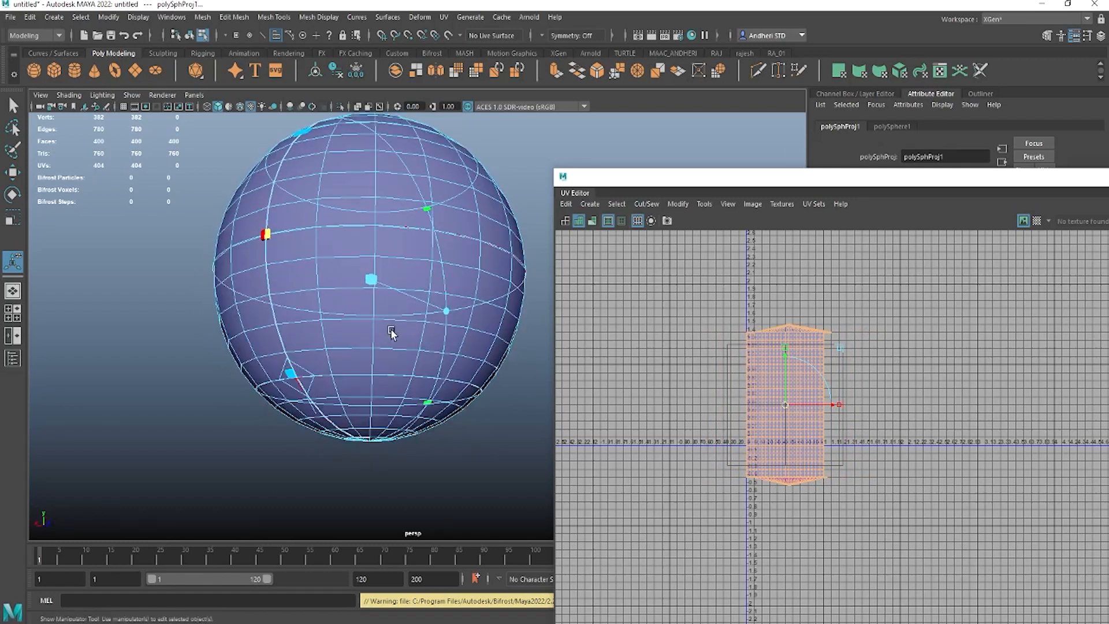
pyautogui.keyDown('alt'); pyautogui.moveTo(386, 388); pyautogui.dragTo(364, 404); pyautogui.keyUp('alt')
pyautogui.click(932, 377)
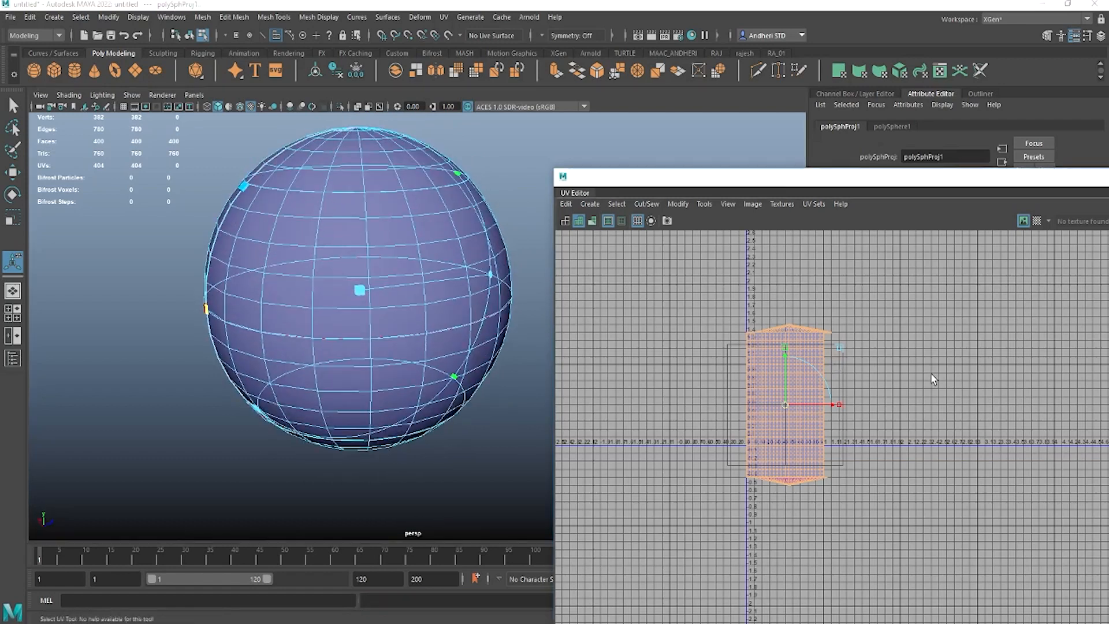
pyautogui.scroll(4, 844, 403)
pyautogui.keyDown('alt'); pyautogui.moveTo(812, 364); pyautogui.dragTo(834, 423, button='middle'); pyautogui.keyUp('alt')
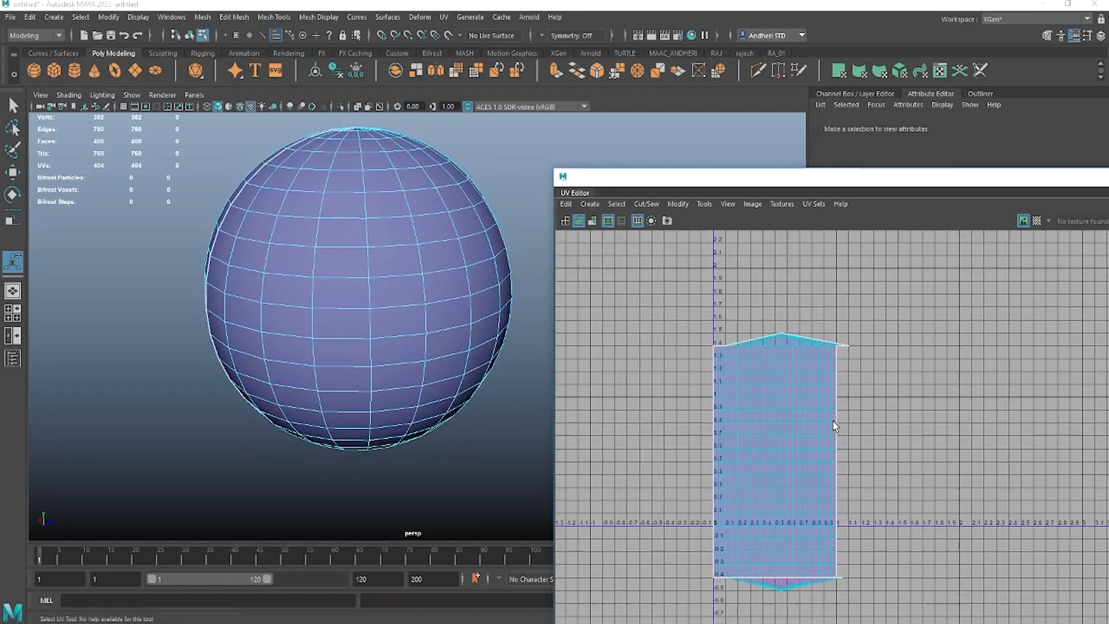
# - Select the horizontal edge loop near the bottom of the sphere and cut the UVs along it
pyautogui.rightClick(724, 381)
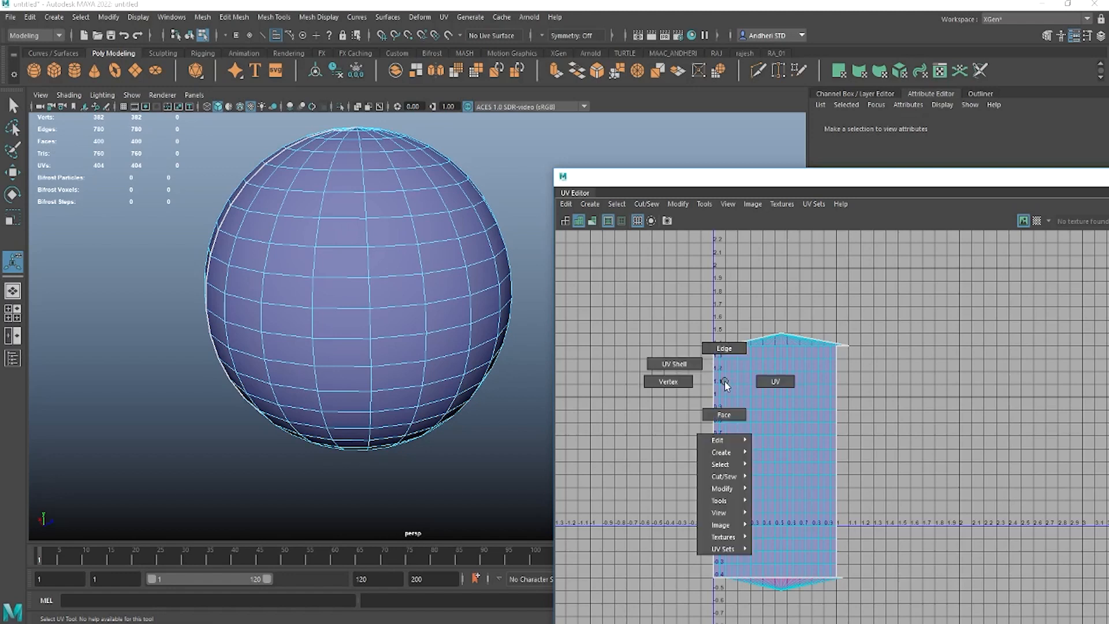
pyautogui.keyDown('alt'); pyautogui.moveTo(366, 374); pyautogui.dragTo(365, 356); pyautogui.keyUp('alt')
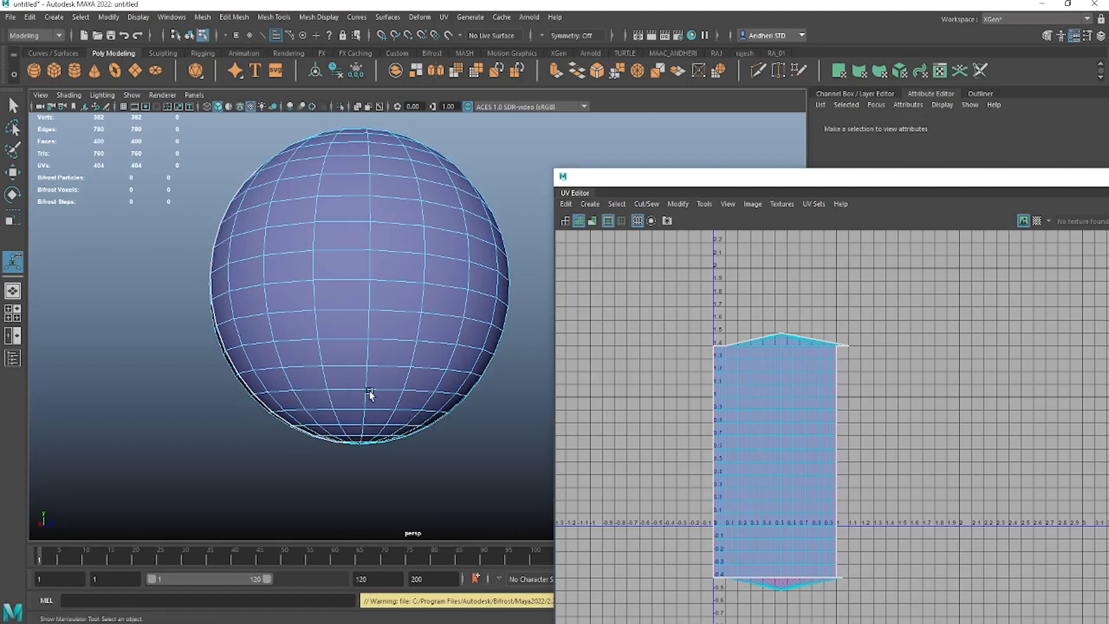
pyautogui.moveTo(354, 303); pyautogui.dragTo(339, 328, button='right')
pyautogui.doubleClick(341, 389)
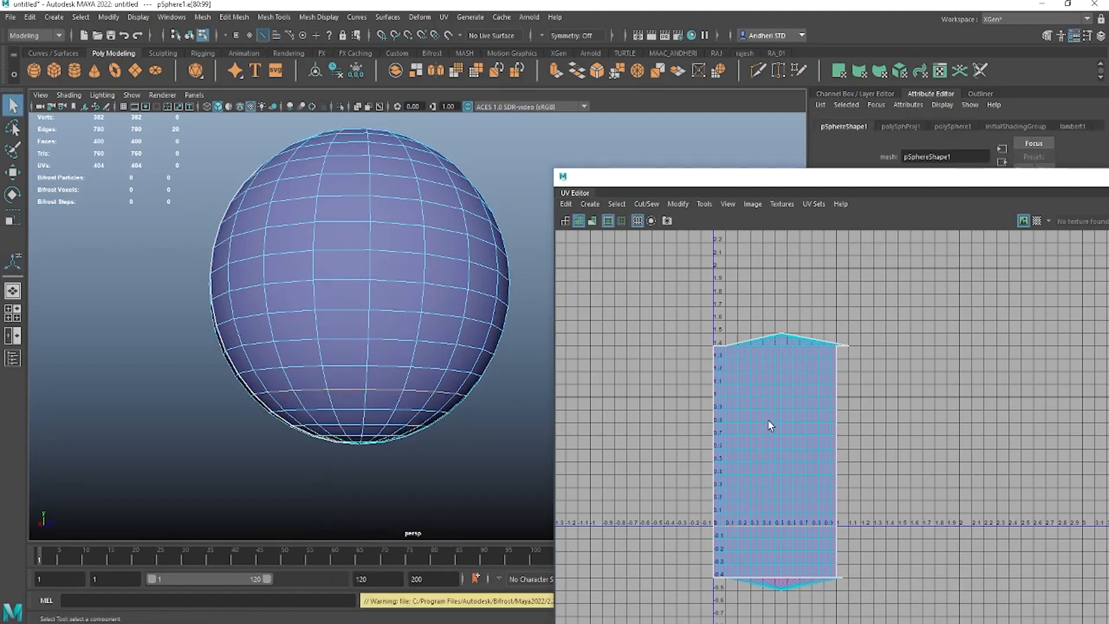
pyautogui.keyDown('alt'); pyautogui.moveTo(769, 421); pyautogui.dragTo(762, 322, button='middle'); pyautogui.keyUp('alt')
pyautogui.keyDown('shift'); pyautogui.moveTo(763, 400); pyautogui.dragTo(710, 422, button='right'); pyautogui.keyUp('shift')
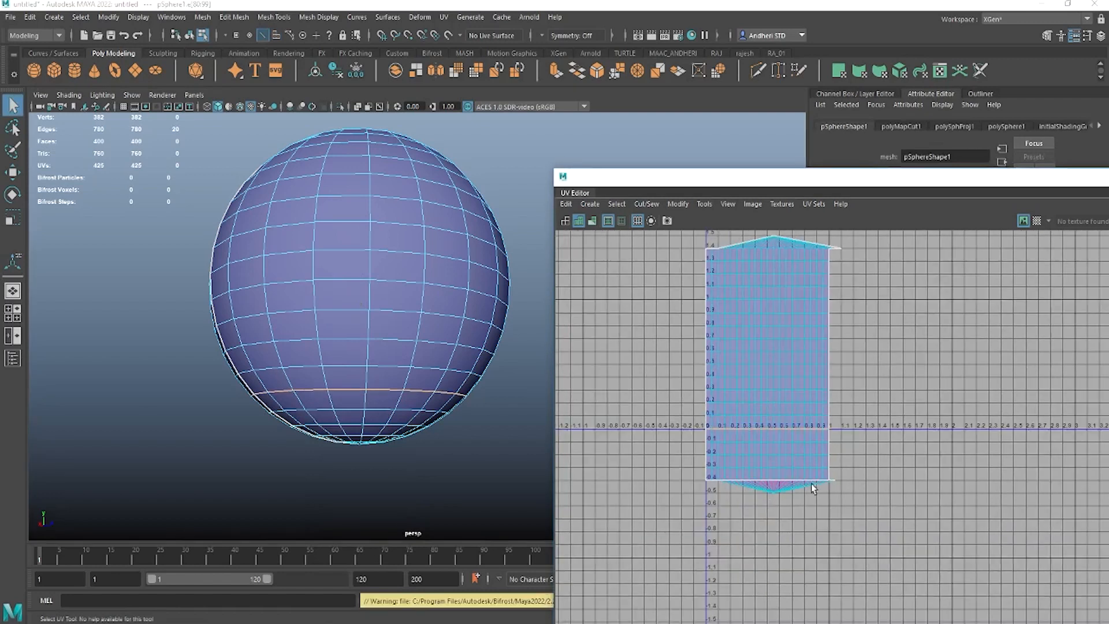
# - Select the matching horizontal edge loop near the top of the sphere and cut the UVs along it
pyautogui.keyDown('alt'); pyautogui.moveTo(781, 398); pyautogui.dragTo(782, 463, button='middle'); pyautogui.keyUp('alt')
pyautogui.keyDown('alt'); pyautogui.moveTo(437, 236); pyautogui.dragTo(441, 255); pyautogui.keyUp('alt')
pyautogui.keyDown('alt'); pyautogui.moveTo(403, 257); pyautogui.dragTo(410, 336, button='middle'); pyautogui.keyUp('alt')
pyautogui.keyDown('alt'); pyautogui.moveTo(354, 268); pyautogui.dragTo(367, 281); pyautogui.keyUp('alt')
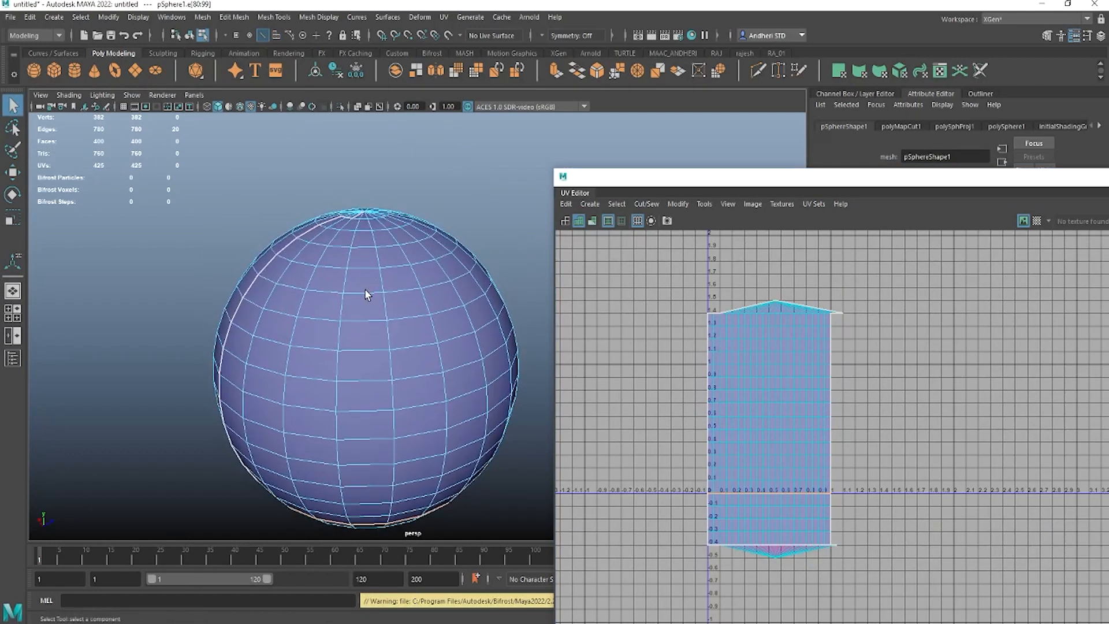
pyautogui.click(367, 298)
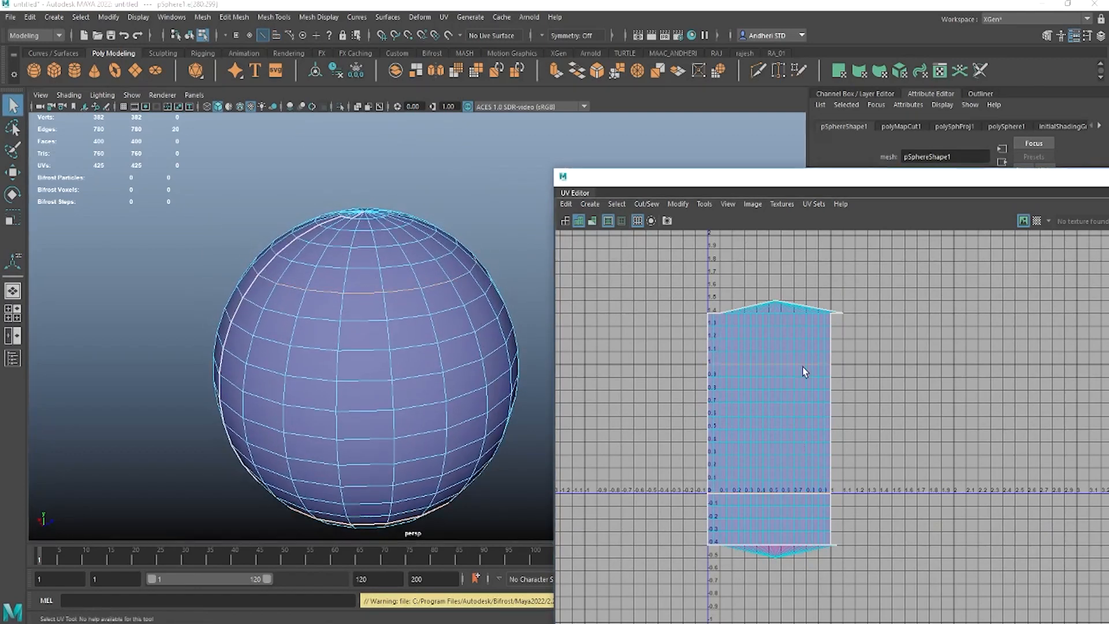
pyautogui.keyDown('shift'); pyautogui.moveTo(802, 366); pyautogui.dragTo(823, 382, button='right'); pyautogui.keyUp('shift')
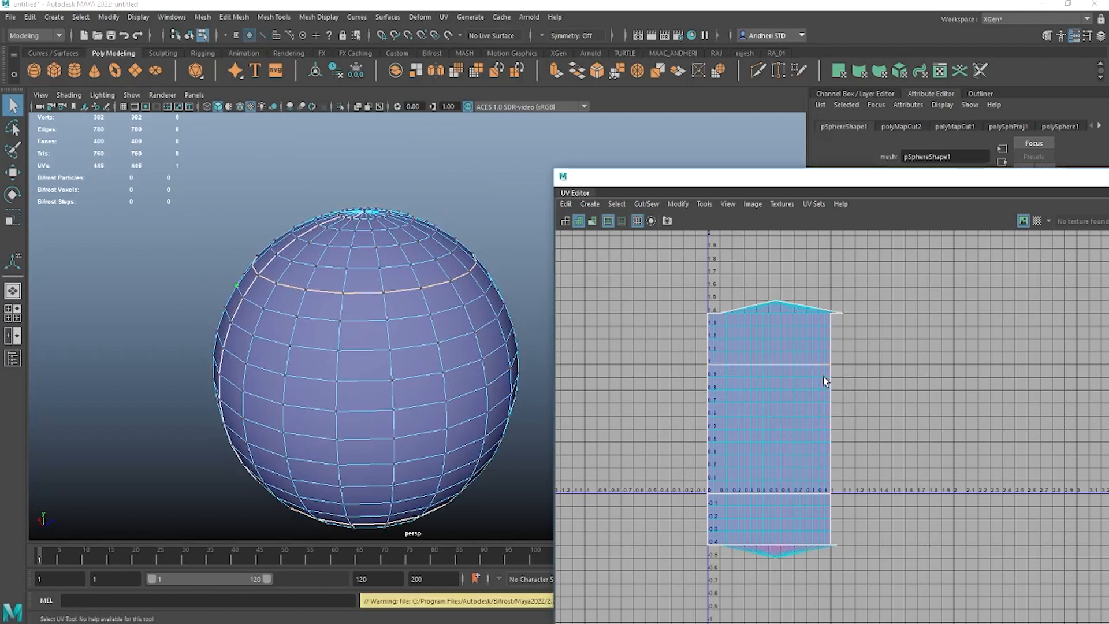
# - Select the middle band's UV shell and move it beside the two cap shells, between about 1.9 and 2.9 in U
pyautogui.click(824, 378)
pyautogui.press('w')
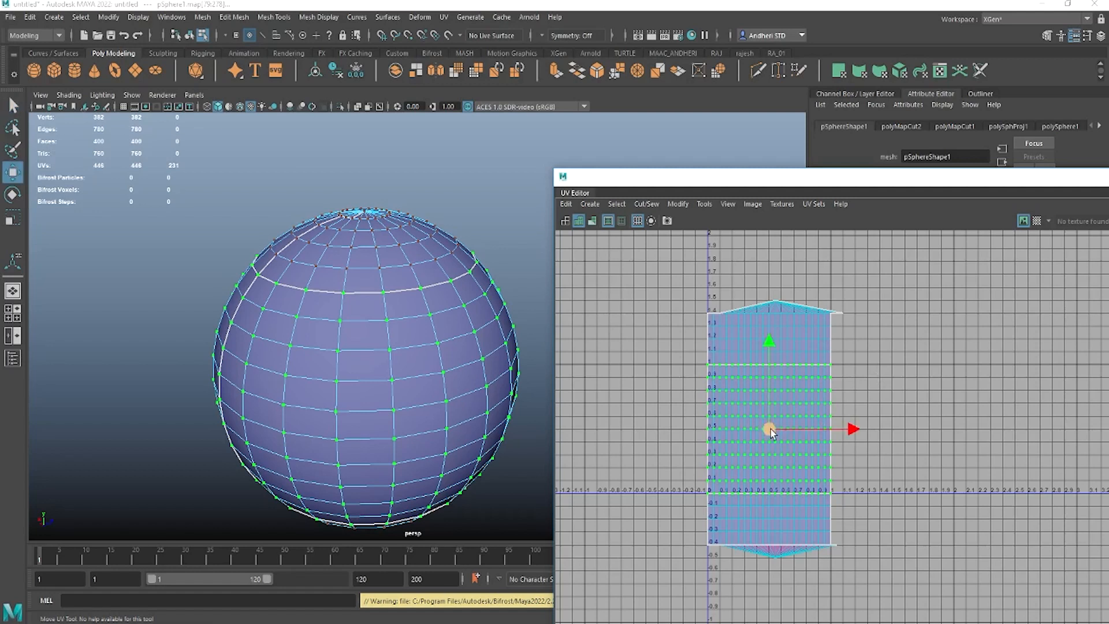
pyautogui.moveTo(770, 429); pyautogui.dragTo(1010, 399)
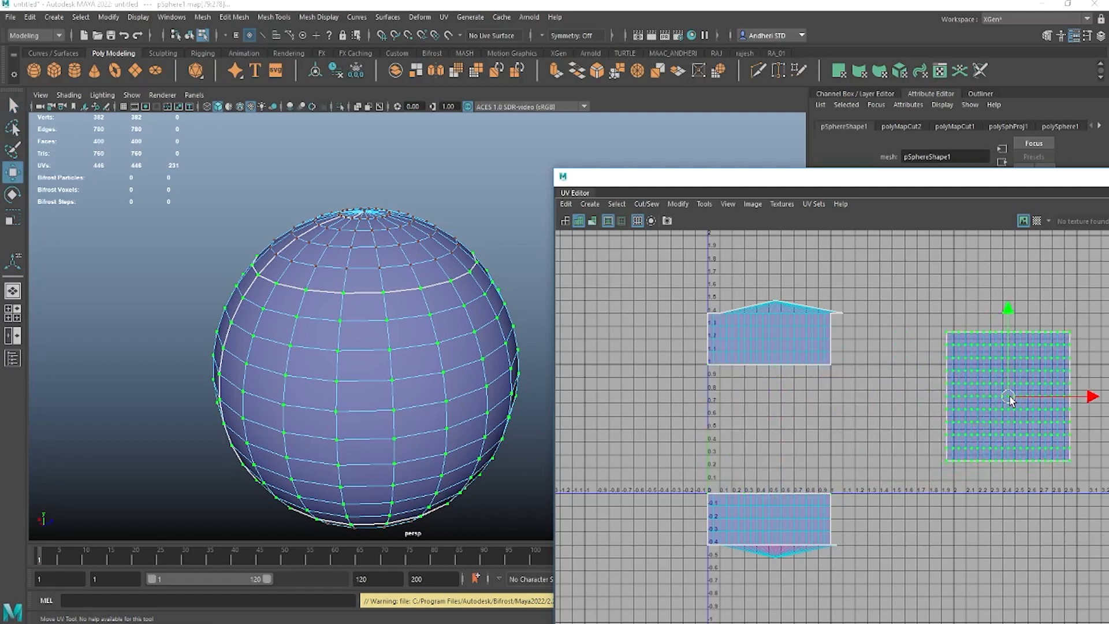
pyautogui.click(803, 465)
# - Select all UVs of the top cap shell and unfold it into a flat disc
pyautogui.keyDown('alt'); pyautogui.moveTo(739, 371); pyautogui.dragTo(706, 421, button='middle'); pyautogui.keyUp('alt')
pyautogui.scroll(2, 706, 421)
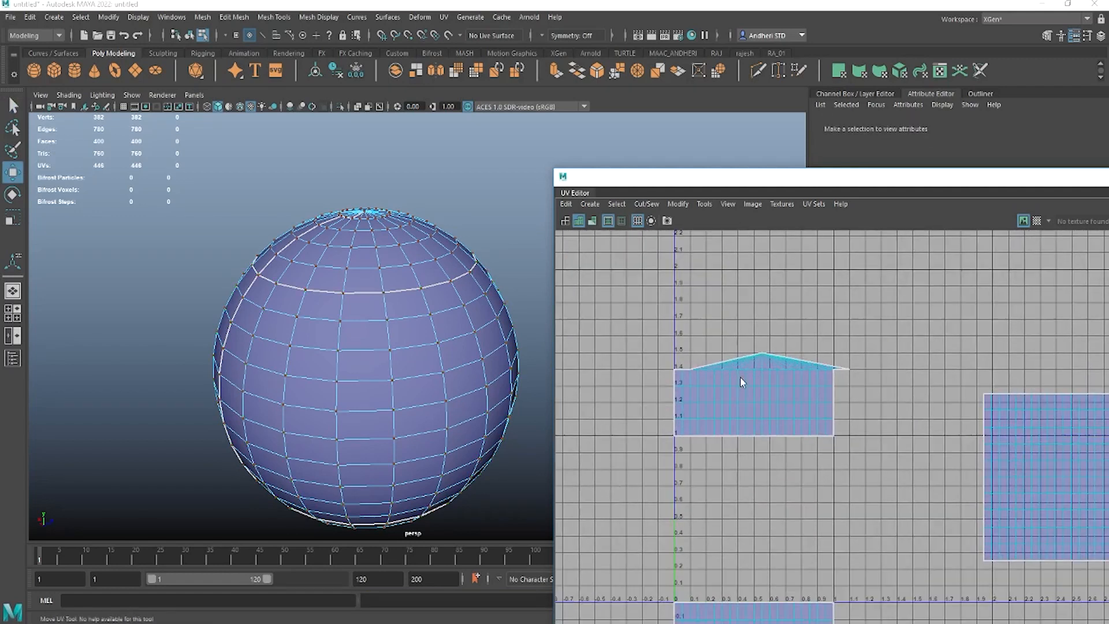
pyautogui.moveTo(740, 377); pyautogui.dragTo(834, 368, button='right')
pyautogui.moveTo(631, 321); pyautogui.dragTo(881, 460)
pyautogui.keyDown('shift'); pyautogui.moveTo(738, 377); pyautogui.dragTo(575, 380, button='right'); pyautogui.keyUp('shift')
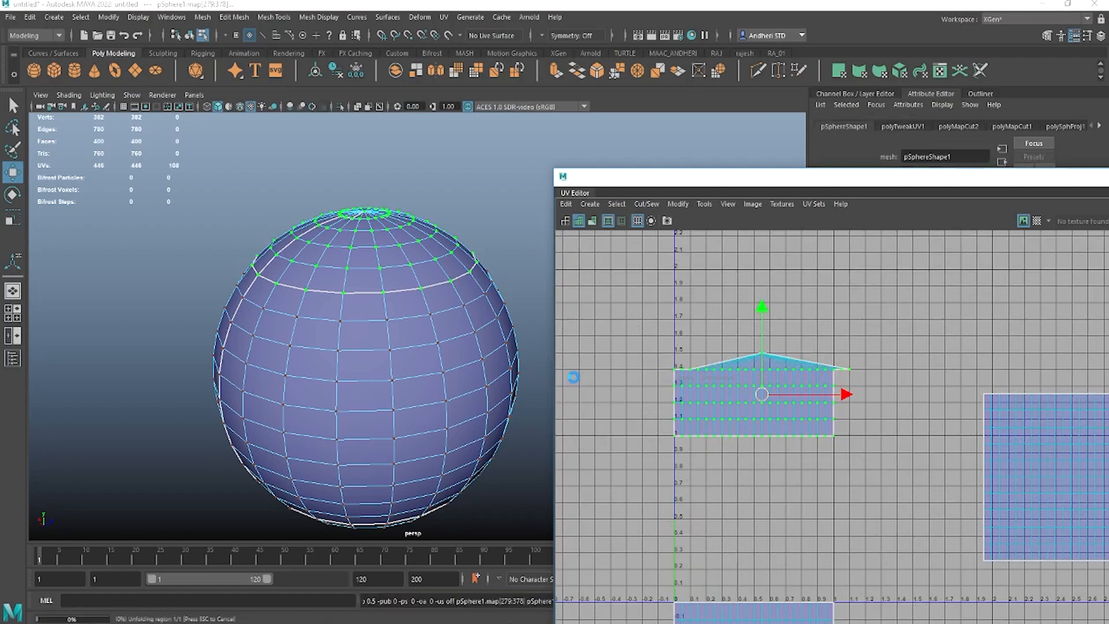
pyautogui.scroll(3, 832, 462)
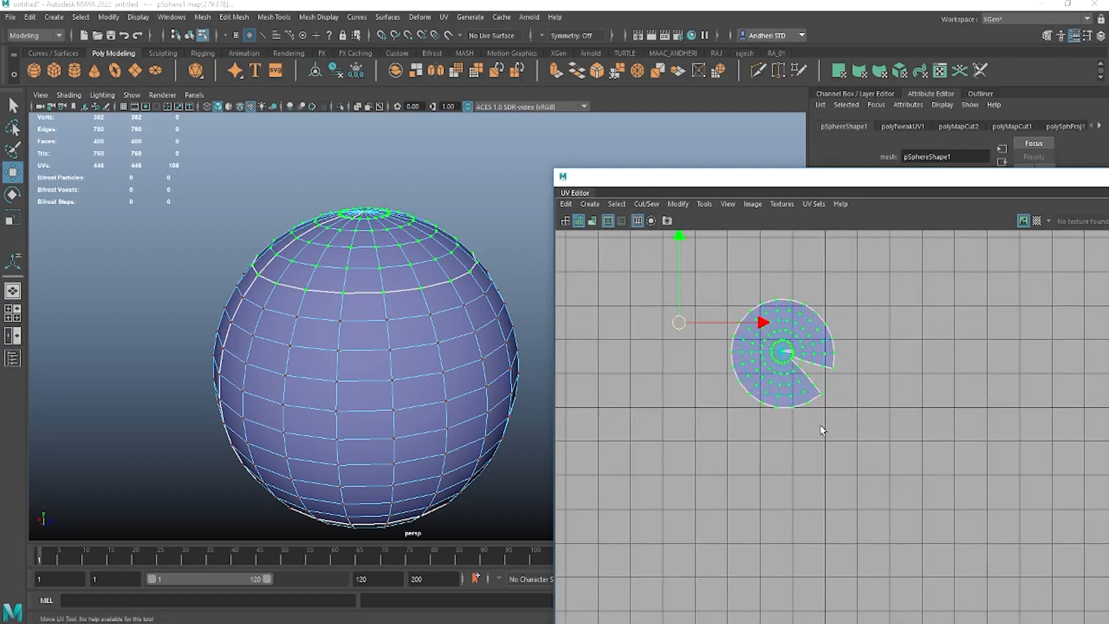
pyautogui.click(771, 463)
# - Select all UVs of the bottom cap shell, unfold it into a flat disc and clear the selection
pyautogui.keyDown('alt'); pyautogui.moveTo(754, 463); pyautogui.dragTo(595, 455, button='right'); pyautogui.keyUp('alt')
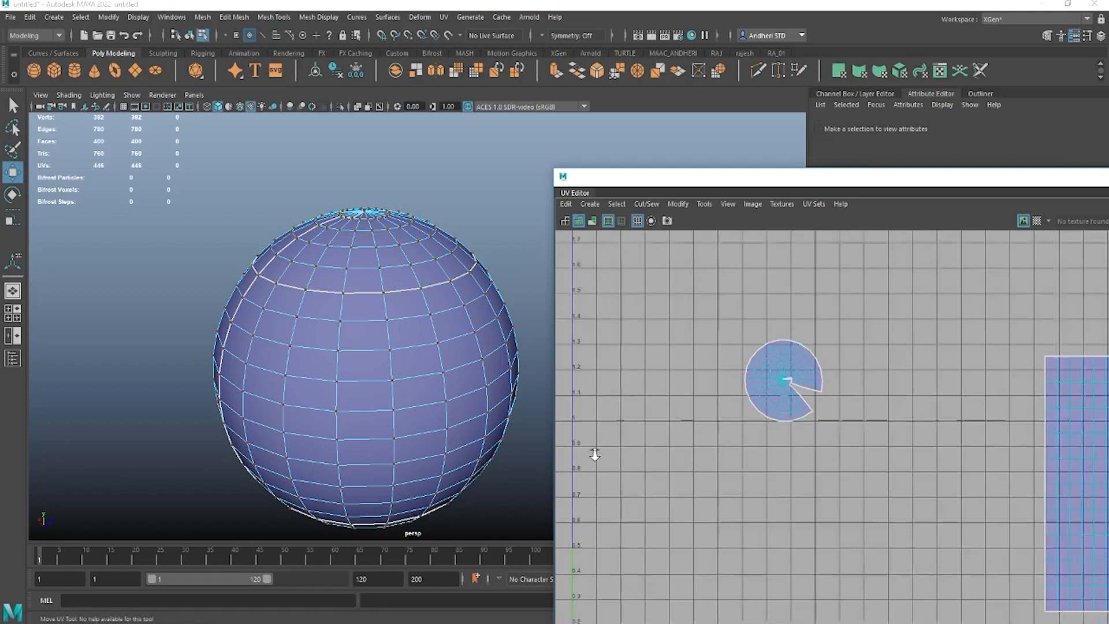
pyautogui.keyDown('alt'); pyautogui.moveTo(639, 495); pyautogui.dragTo(646, 258, button='middle'); pyautogui.keyUp('alt')
pyautogui.keyDown('alt'); pyautogui.moveTo(695, 457); pyautogui.dragTo(615, 427, button='right'); pyautogui.keyUp('alt')
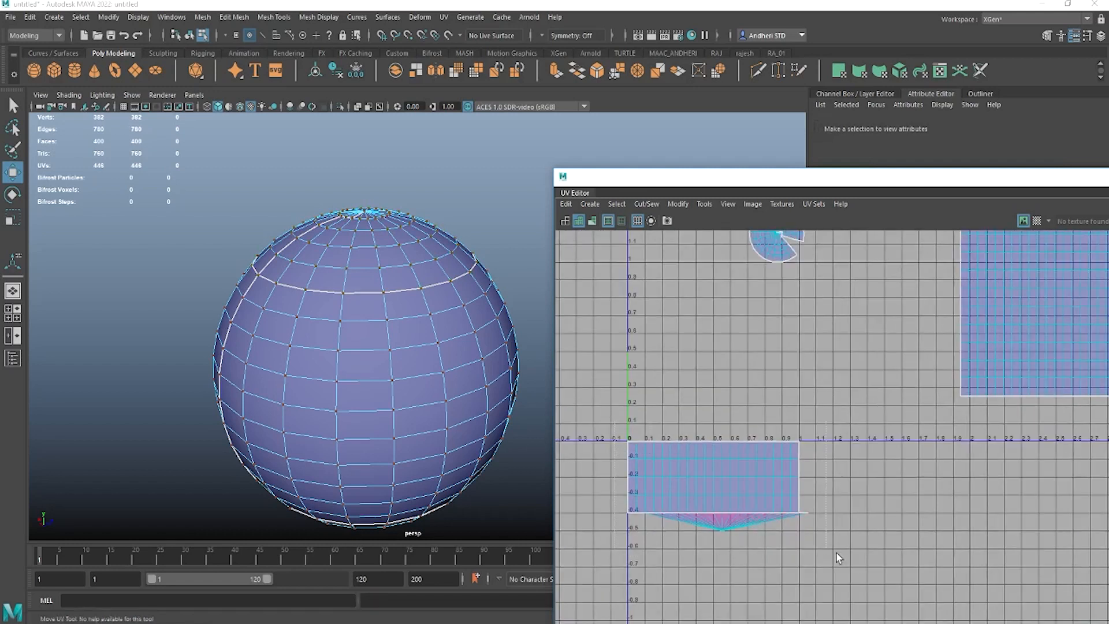
pyautogui.keyDown('alt'); pyautogui.moveTo(660, 380); pyautogui.dragTo(696, 202, button='middle'); pyautogui.keyUp('alt')
pyautogui.keyDown('alt'); pyautogui.moveTo(697, 203); pyautogui.dragTo(832, 369, button='right'); pyautogui.keyUp('alt')
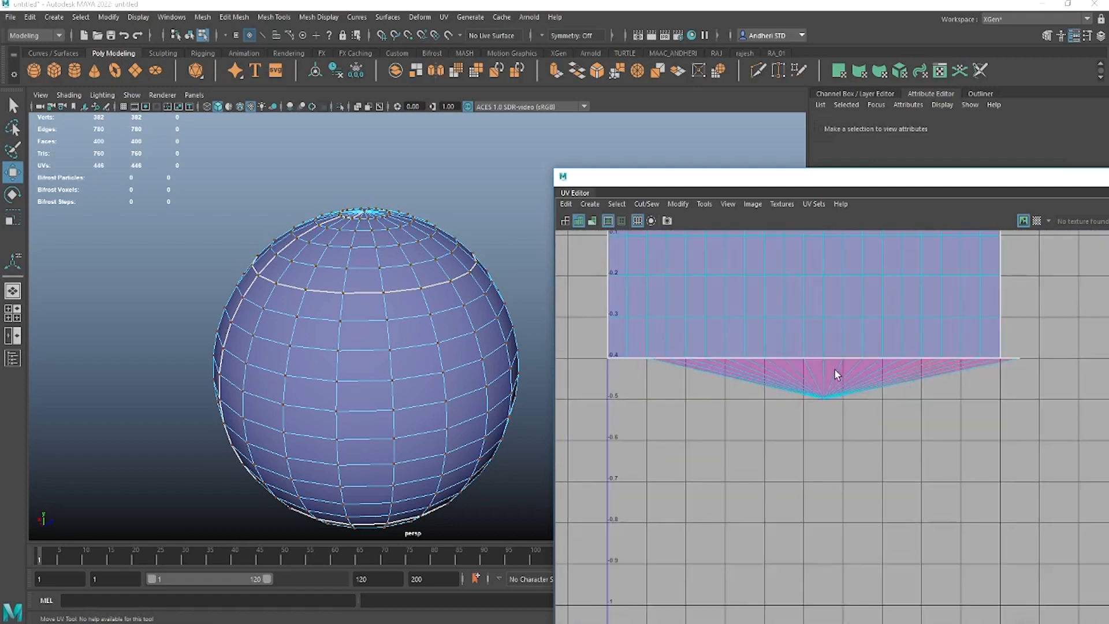
pyautogui.keyDown('alt'); pyautogui.moveTo(808, 398); pyautogui.dragTo(791, 417, button='middle'); pyautogui.keyUp('alt')
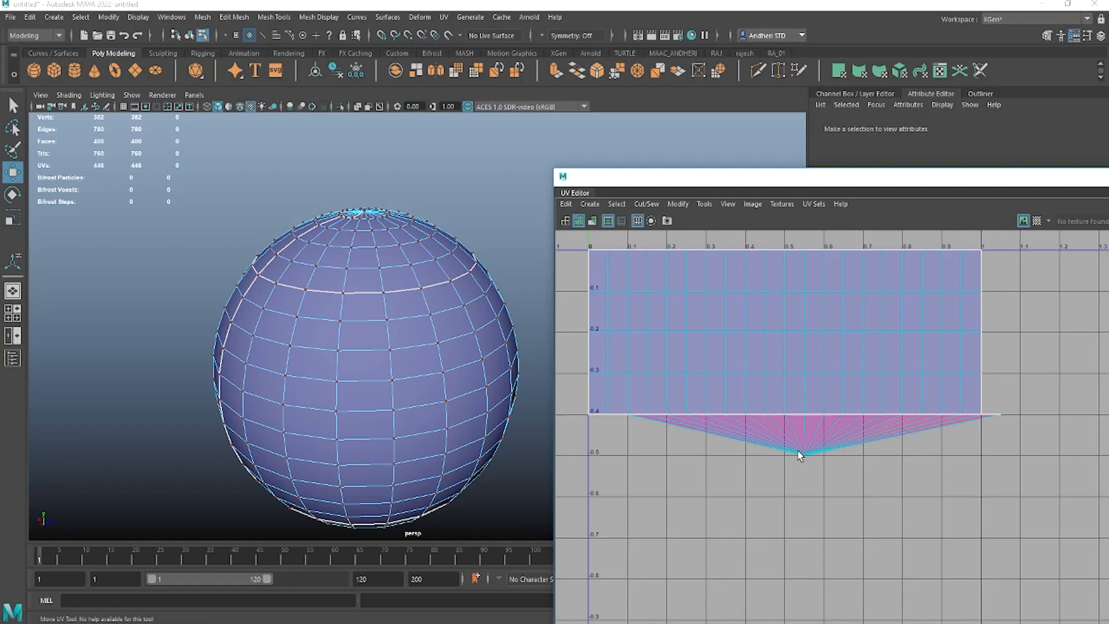
pyautogui.moveTo(776, 283); pyautogui.dragTo(870, 278, button='right')
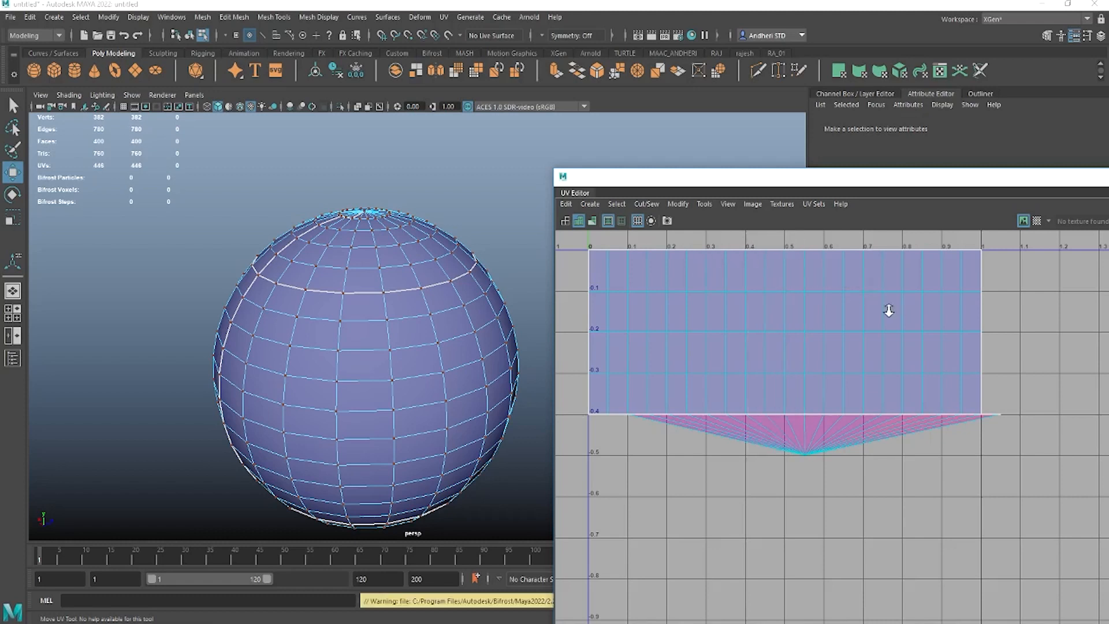
pyautogui.scroll(-3, 887, 309)
pyautogui.moveTo(643, 243); pyautogui.dragTo(1019, 442)
pyautogui.keyDown('shift'); pyautogui.moveTo(842, 315); pyautogui.dragTo(706, 316, button='right'); pyautogui.keyUp('shift')
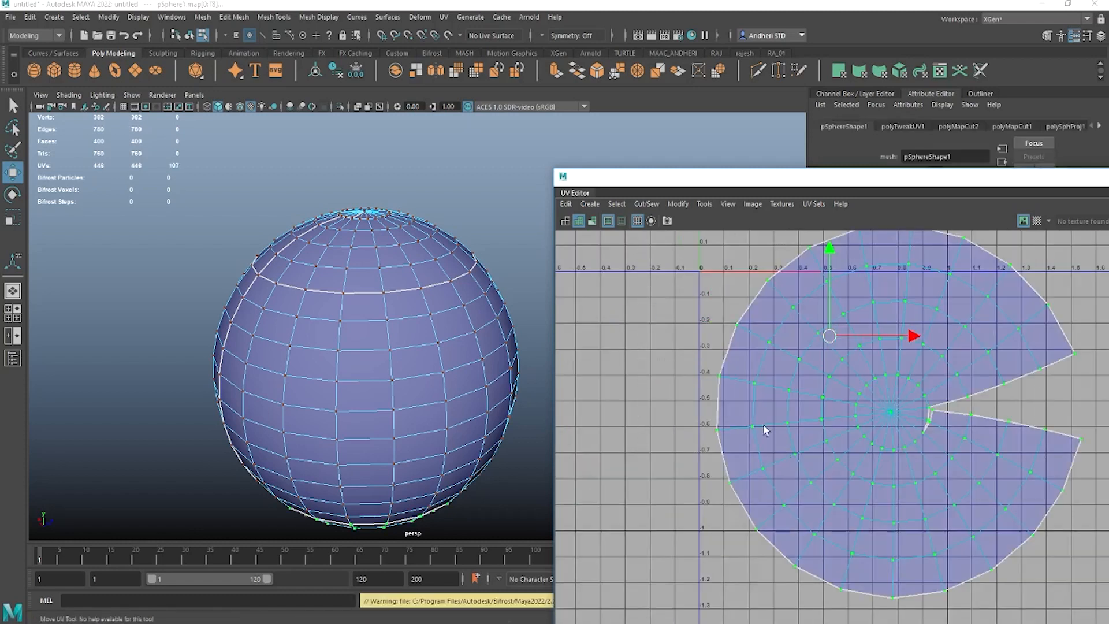
pyautogui.click(623, 494)
# - Try to unfold the whole middle band shell at once
pyautogui.scroll(-5, 875, 449)
pyautogui.keyDown('alt'); pyautogui.moveTo(872, 397); pyautogui.dragTo(817, 464, button='middle'); pyautogui.keyUp('alt')
pyautogui.keyDown('alt'); pyautogui.moveTo(856, 418); pyautogui.dragTo(775, 440, button='middle'); pyautogui.keyUp('alt')
pyautogui.keyDown('alt'); pyautogui.moveTo(624, 430); pyautogui.dragTo(1068, 516, button='right'); pyautogui.keyUp('alt')
pyautogui.keyDown('shift'); pyautogui.moveTo(825, 362); pyautogui.dragTo(718, 310, button='right'); pyautogui.keyUp('shift')
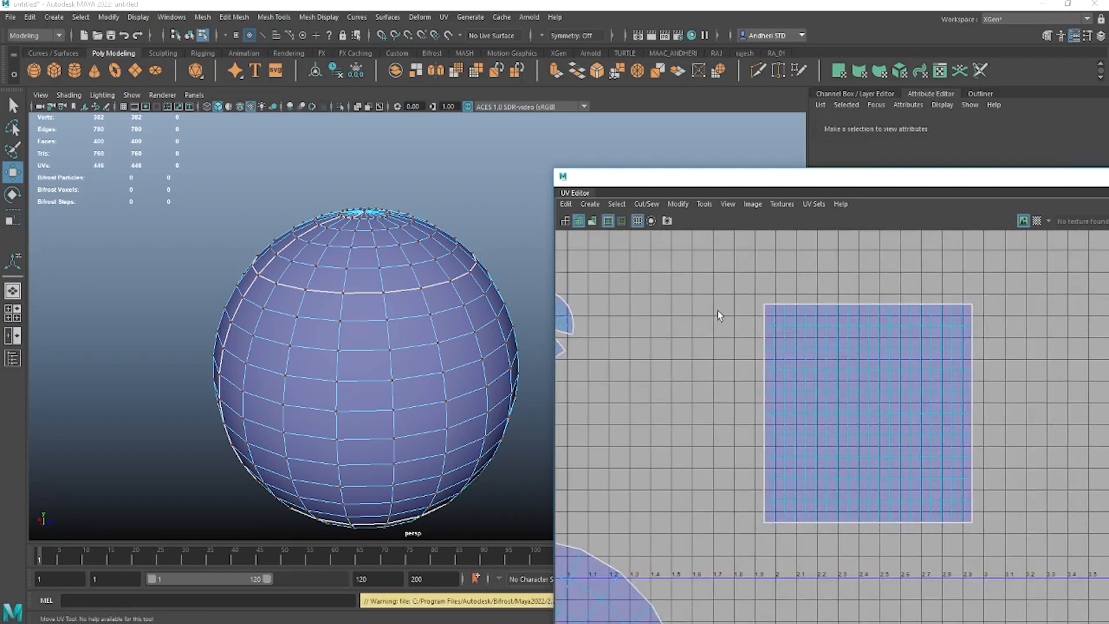
pyautogui.keyDown('alt'); pyautogui.moveTo(834, 380); pyautogui.dragTo(717, 285, button='right'); pyautogui.keyUp('alt')
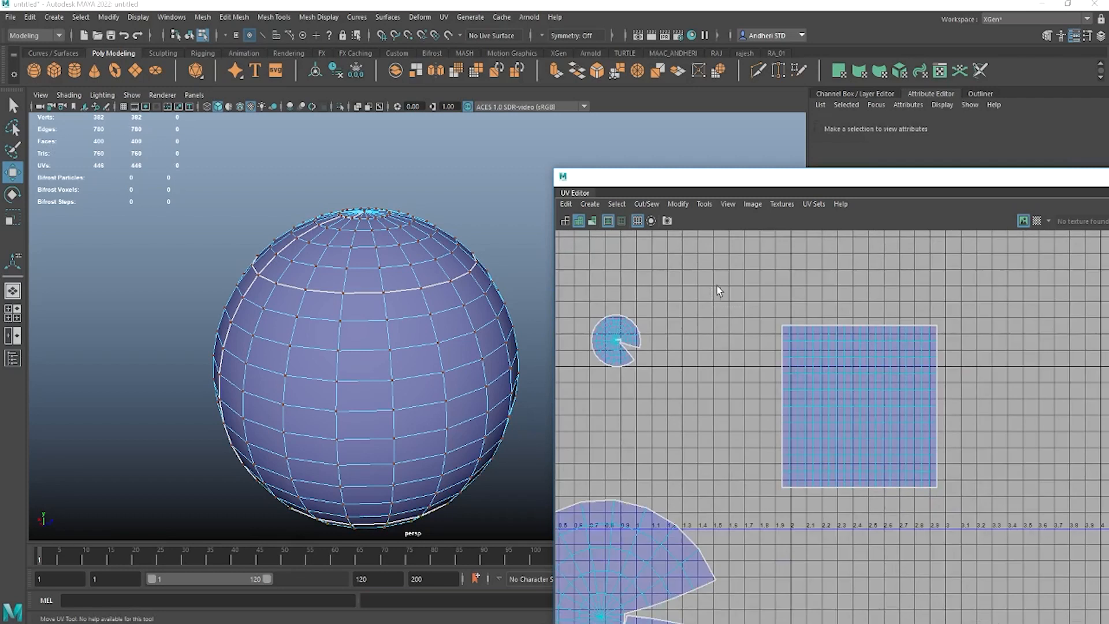
pyautogui.click(860, 401)
pyautogui.keyDown('shift'); pyautogui.moveTo(860, 401); pyautogui.dragTo(582, 377, button='right'); pyautogui.keyUp('shift')
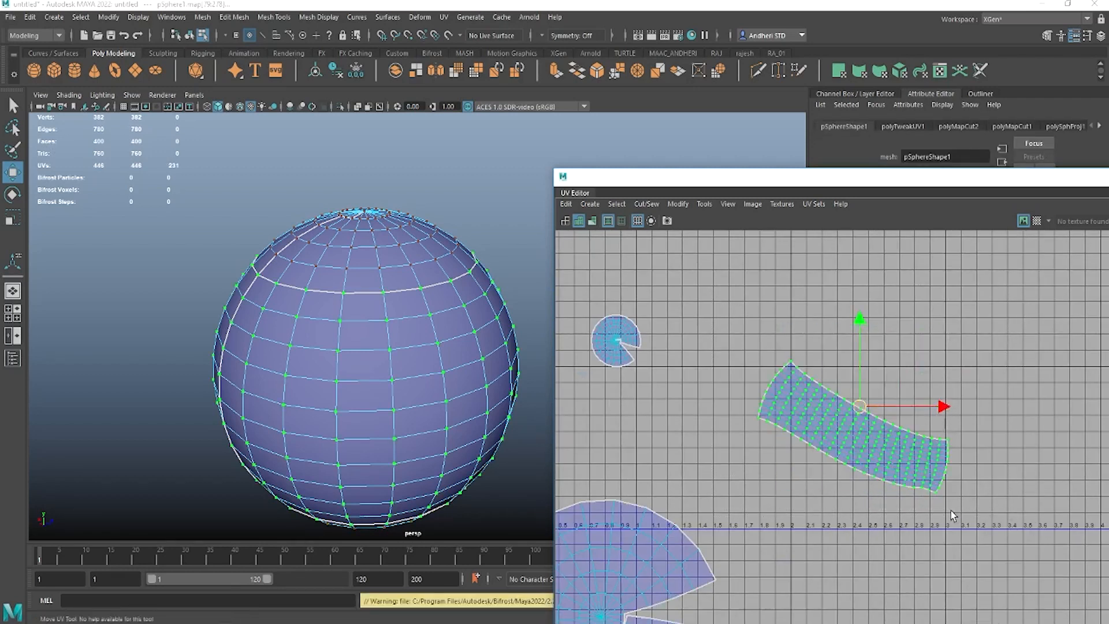
pyautogui.hotkey('ctrl', 'z')
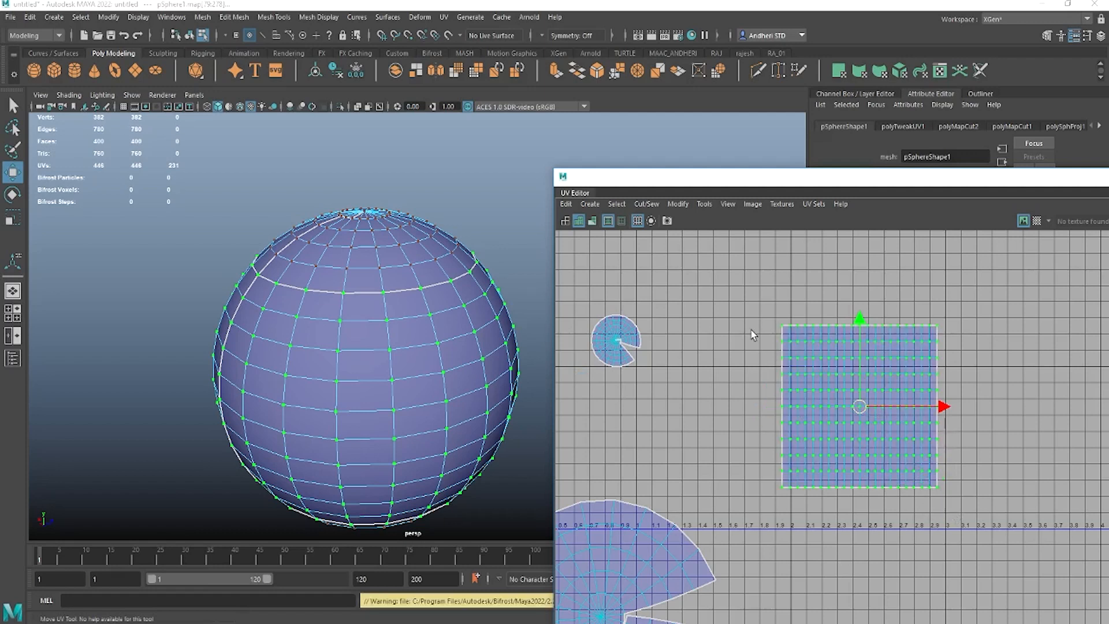
# - Unfold the middle band shell in two parts, first its upper half of UVs and then its lower half
pyautogui.moveTo(1004, 394); pyautogui.dragTo(1005, 396)
pyautogui.keyDown('shift'); pyautogui.moveTo(900, 363); pyautogui.dragTo(753, 380, button='right'); pyautogui.keyUp('shift')
pyautogui.moveTo(740, 414); pyautogui.dragTo(1022, 527)
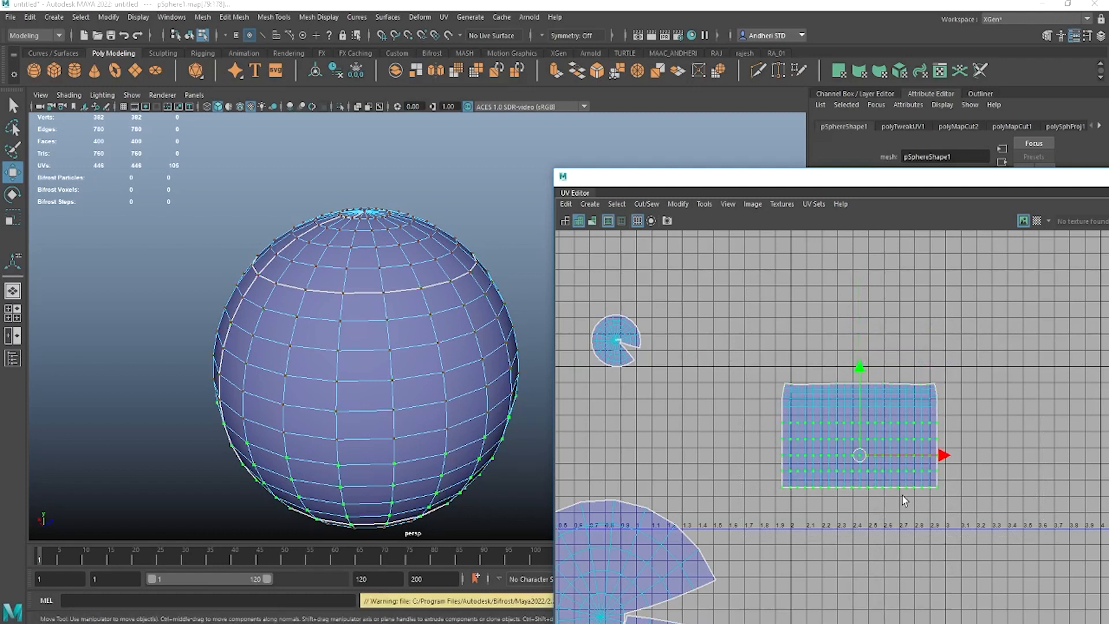
pyautogui.keyDown('shift'); pyautogui.moveTo(903, 495); pyautogui.dragTo(819, 417, button='right'); pyautogui.keyUp('shift')
# - Unfold the left part, the right part and the middle columns of the band shell, and clear the selection
pyautogui.moveTo(848, 487); pyautogui.dragTo(848, 487)
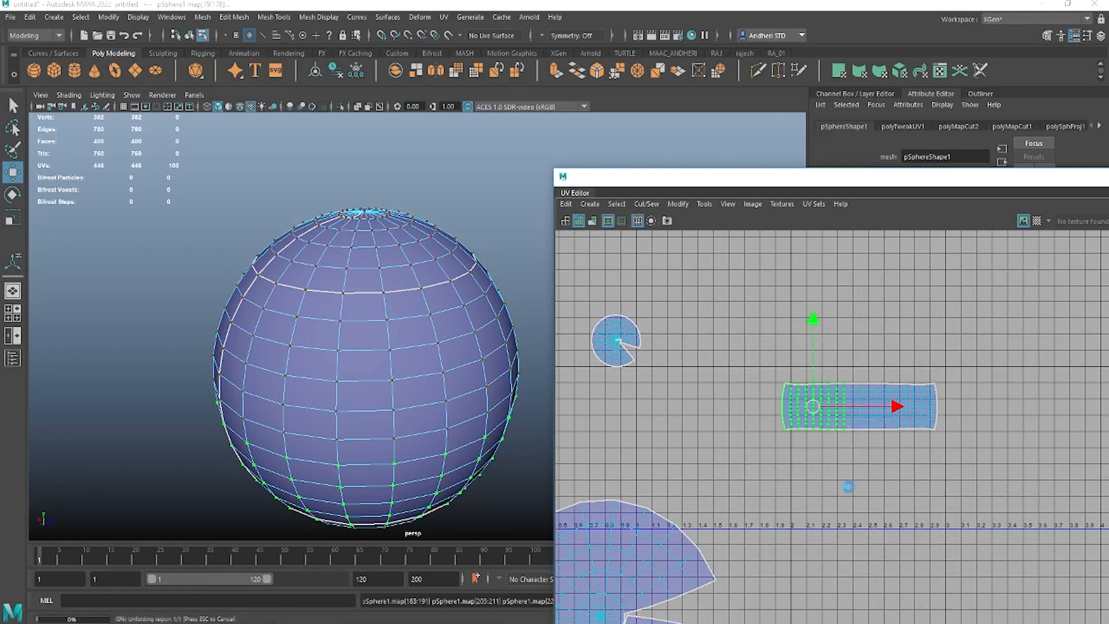
pyautogui.press('g')
pyautogui.moveTo(856, 322); pyautogui.dragTo(1010, 540)
pyautogui.press('g')
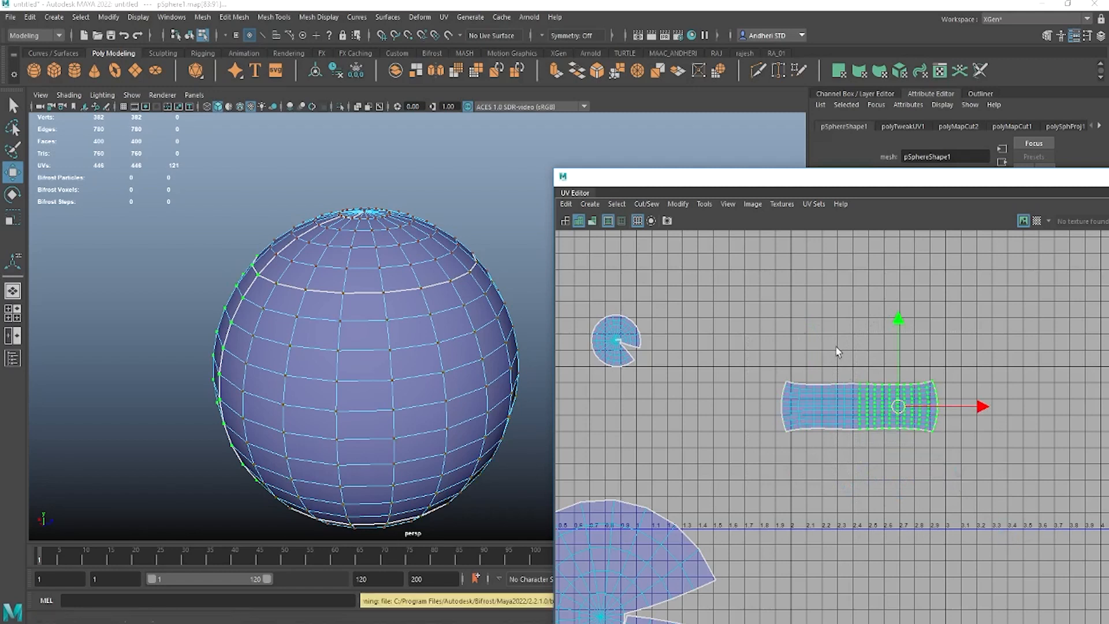
pyautogui.moveTo(836, 347); pyautogui.dragTo(889, 492)
pyautogui.press('g')
pyautogui.click(824, 356)
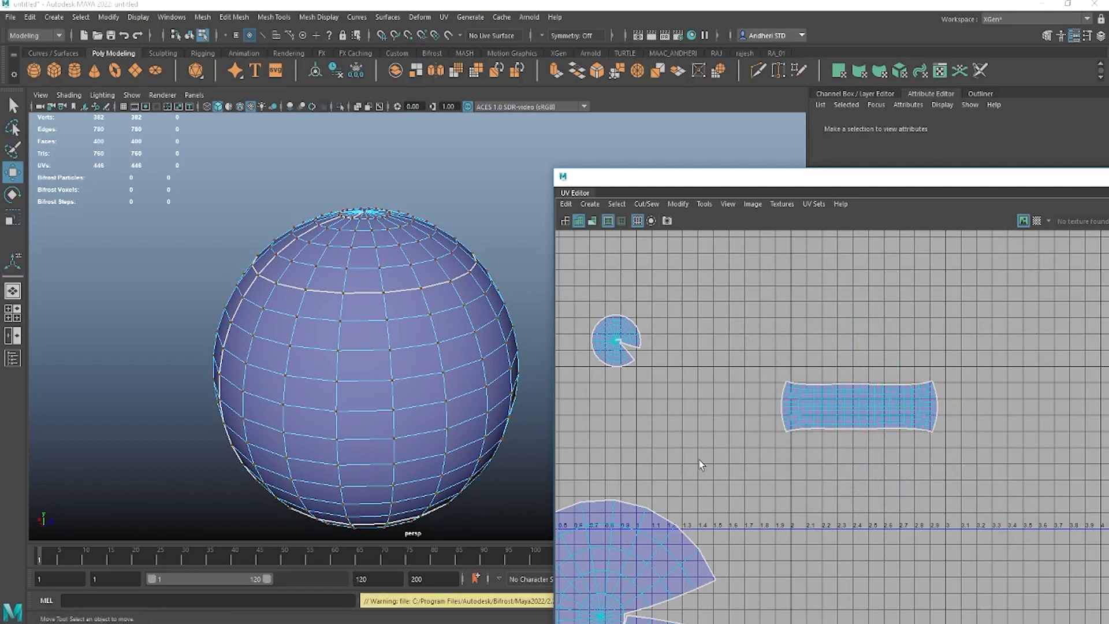
# - Display the checker map on the sphere and examine the pattern's size and distortion on the cap and the band
pyautogui.keyDown('alt'); pyautogui.moveTo(655, 488); pyautogui.dragTo(847, 401, button='middle'); pyautogui.keyUp('alt')
pyautogui.keyDown('alt'); pyautogui.moveTo(927, 394); pyautogui.dragTo(707, 384, button='right'); pyautogui.keyUp('alt')
pyautogui.keyDown('alt'); pyautogui.moveTo(707, 383); pyautogui.dragTo(696, 406, button='middle'); pyautogui.keyUp('alt')
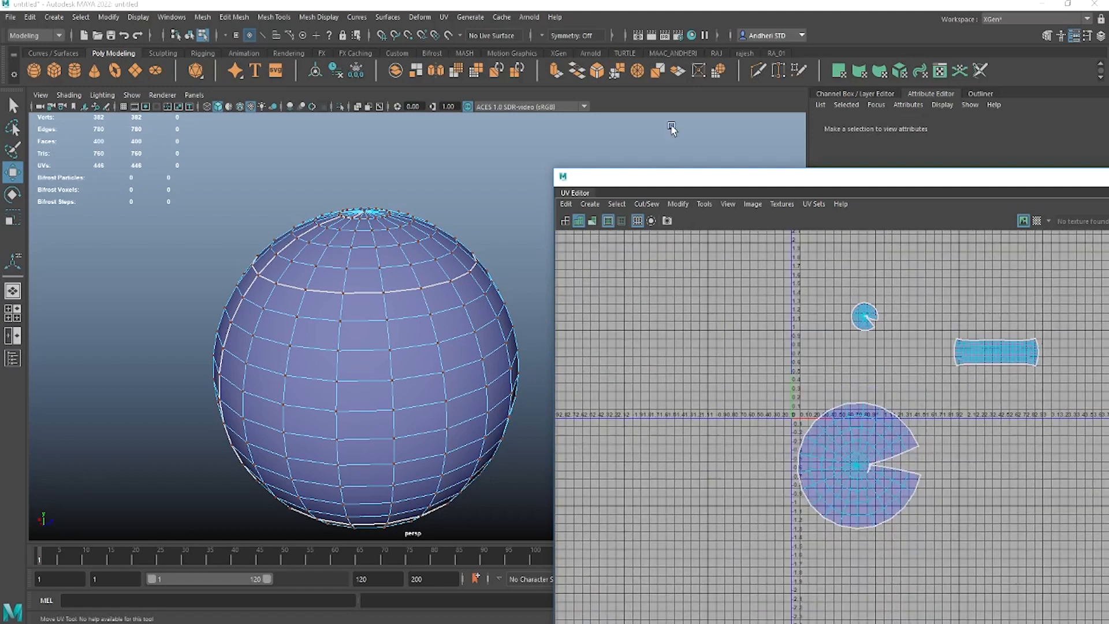
pyautogui.moveTo(913, 177); pyautogui.dragTo(841, 179)
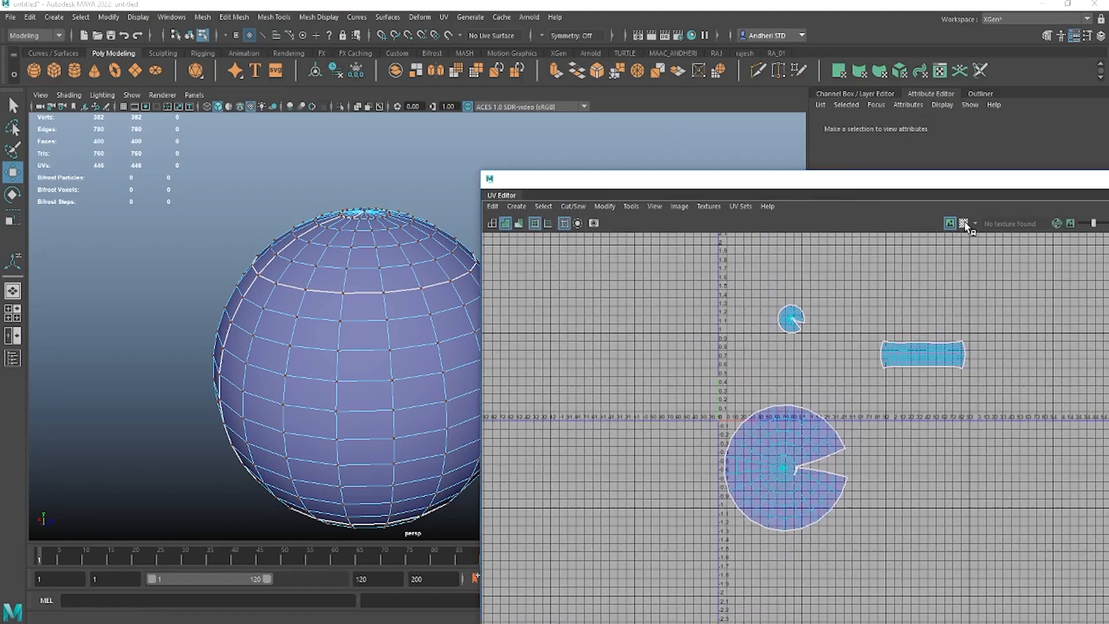
pyautogui.click(964, 223)
pyautogui.keyDown('alt'); pyautogui.moveTo(343, 265); pyautogui.dragTo(330, 506); pyautogui.keyUp('alt')
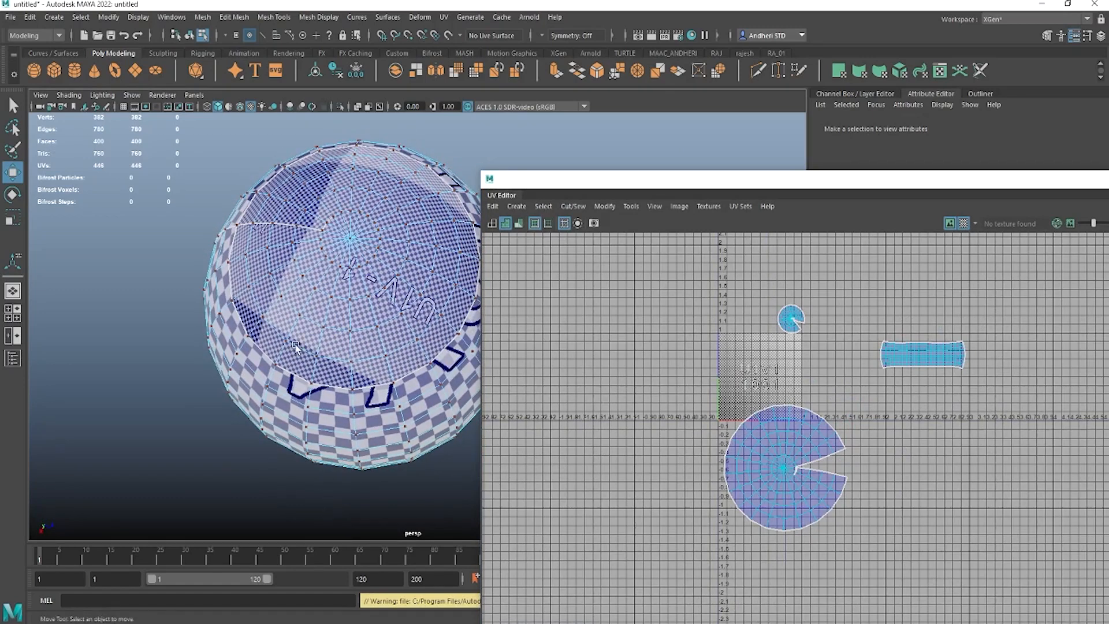
pyautogui.keyDown('alt'); pyautogui.moveTo(290, 282); pyautogui.dragTo(313, 258); pyautogui.keyUp('alt')
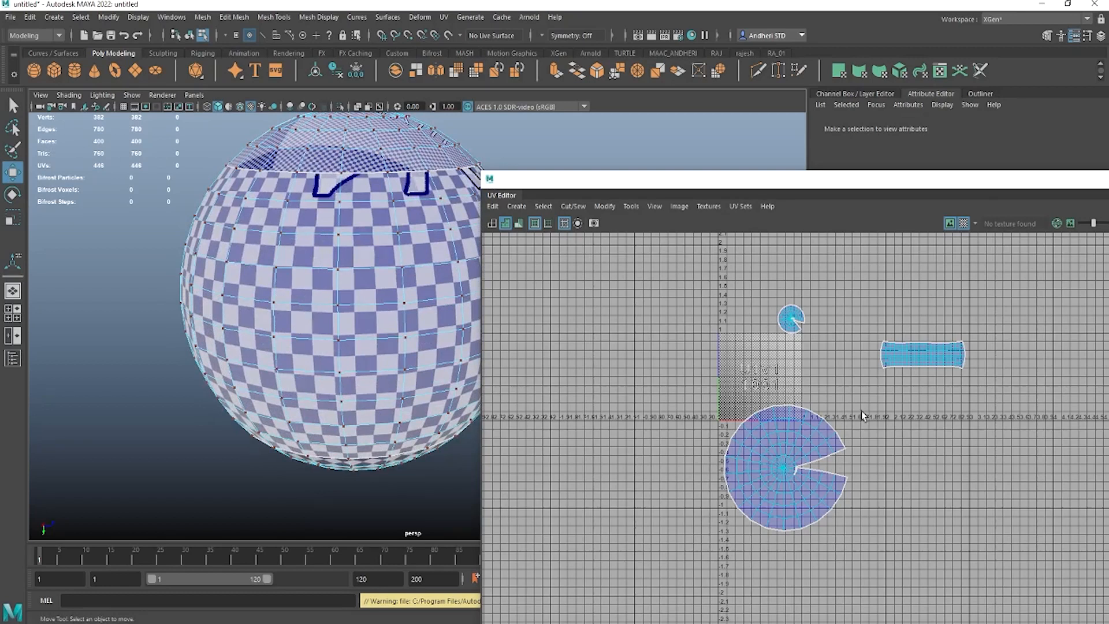
# - Select the UVs of all three sphere shells and lay them out inside the 0 to 1 UV tile
pyautogui.keyDown('alt'); pyautogui.moveTo(861, 411); pyautogui.dragTo(827, 430, button='middle'); pyautogui.keyUp('alt')
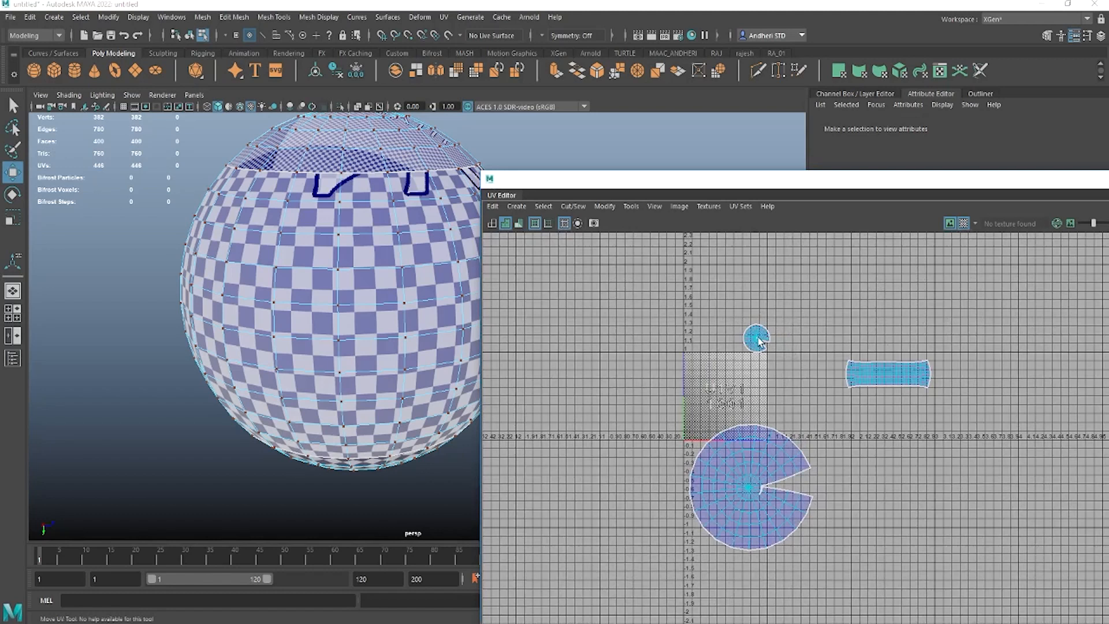
pyautogui.moveTo(757, 337); pyautogui.dragTo(809, 339, button='right')
pyautogui.moveTo(666, 283); pyautogui.dragTo(950, 598)
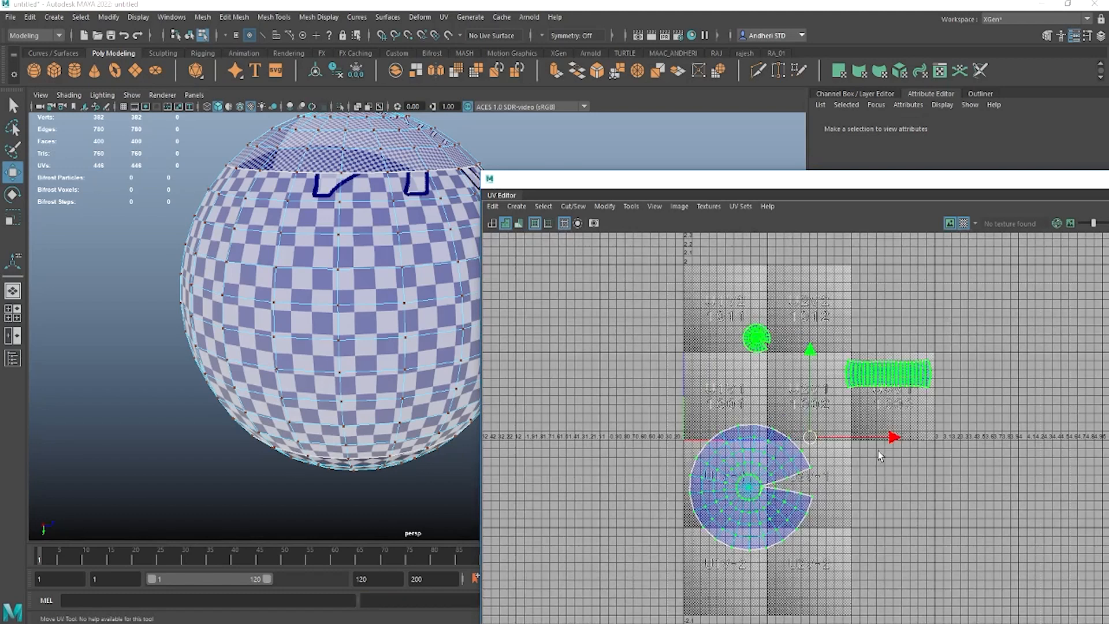
pyautogui.keyDown('shift'); pyautogui.moveTo(779, 352); pyautogui.dragTo(633, 406, button='right'); pyautogui.keyUp('shift')
pyautogui.click(785, 485)
pyautogui.scroll(5, 733, 425)
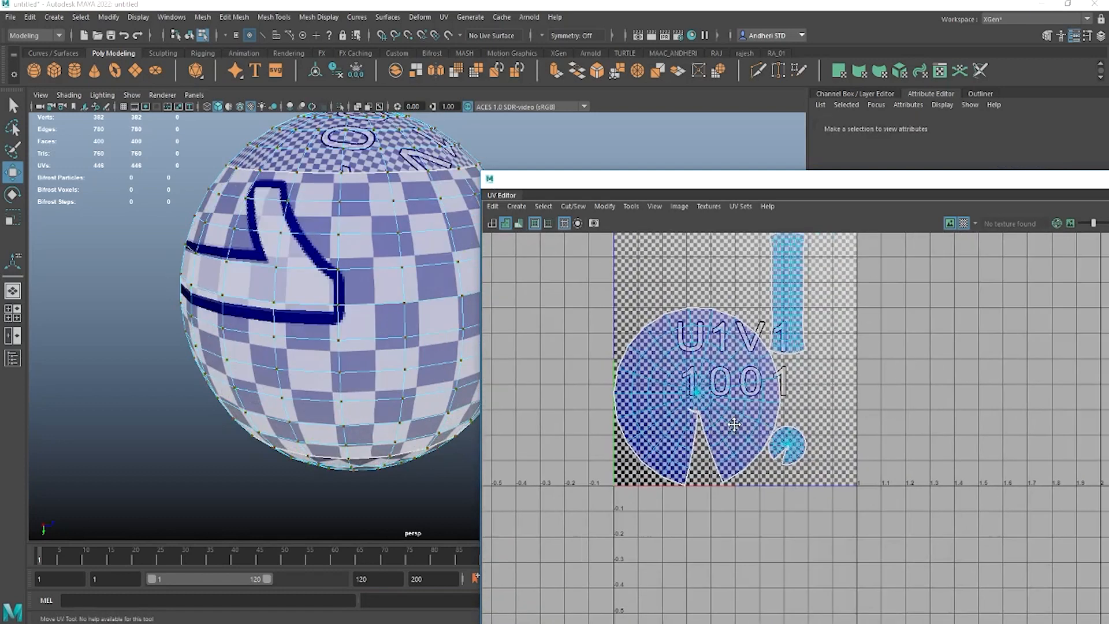
pyautogui.keyDown('alt'); pyautogui.moveTo(757, 369); pyautogui.dragTo(750, 435, button='middle'); pyautogui.keyUp('alt')
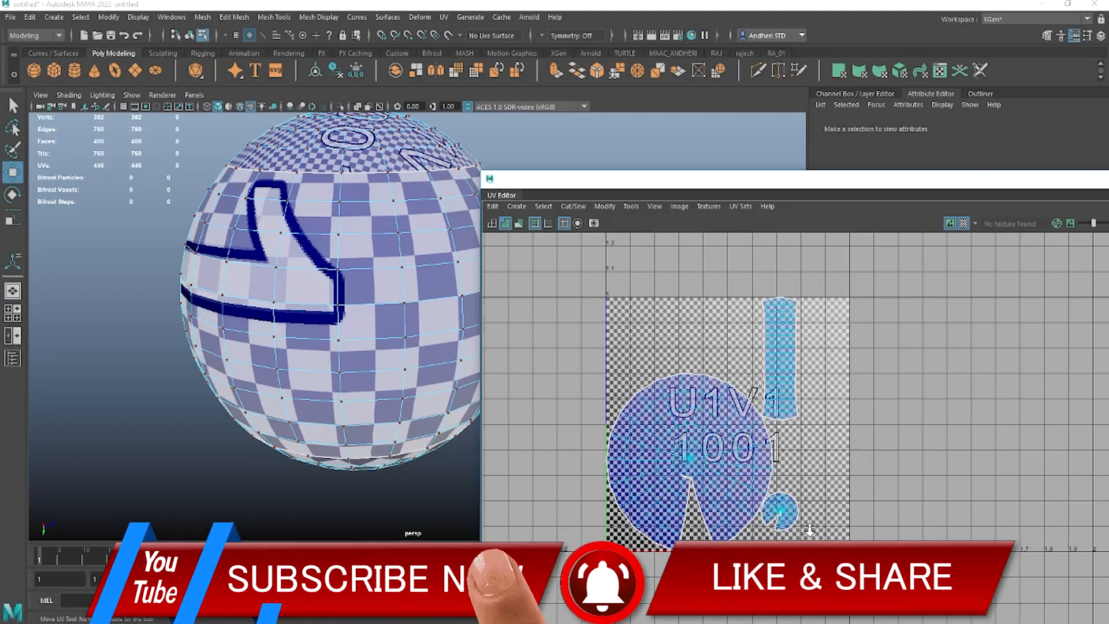
# - Scale the small bottom cap shell up to the size of the top cap shell and move it over that shell
pyautogui.scroll(5, 776, 517)
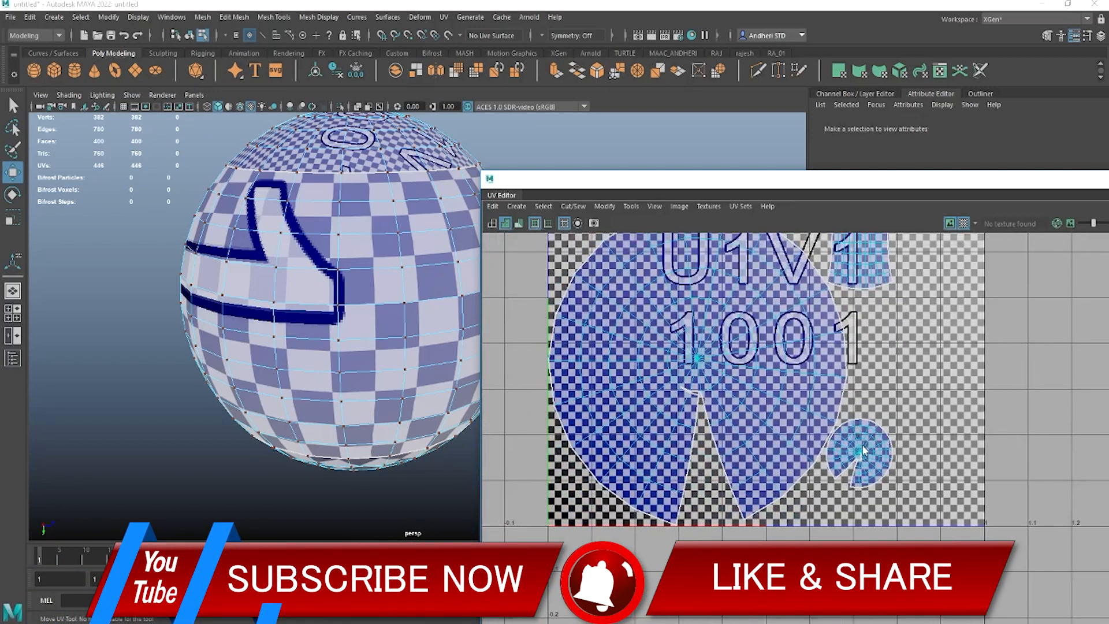
pyautogui.click(877, 456)
pyautogui.press('r')
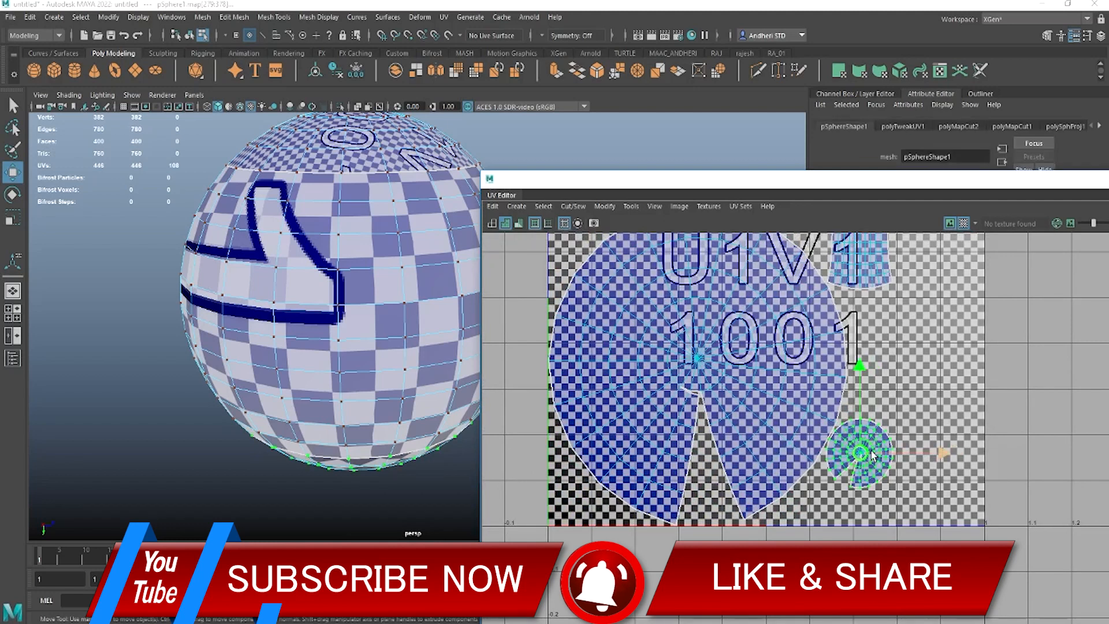
pyautogui.moveTo(865, 467); pyautogui.dragTo(906, 490)
pyautogui.scroll(-2, 906, 490)
pyautogui.keyDown('alt'); pyautogui.moveTo(906, 491); pyautogui.dragTo(887, 503, button='middle'); pyautogui.keyUp('alt')
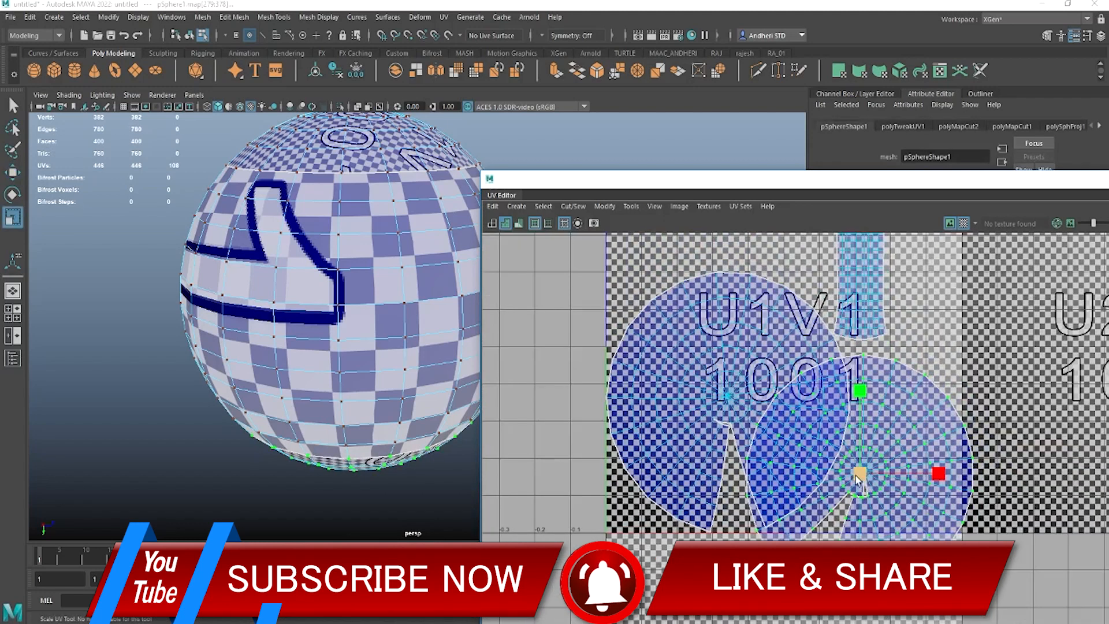
pyautogui.moveTo(860, 475); pyautogui.dragTo(759, 427)
pyautogui.press('w')
pyautogui.press('r')
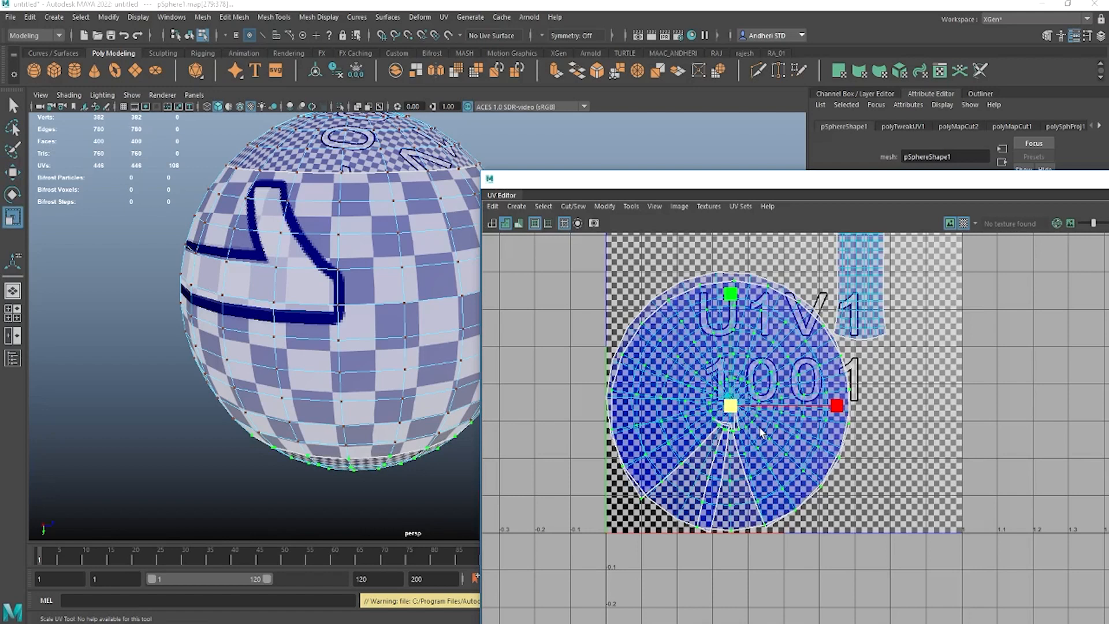
# - Rotate the bottom cap shell so its notch matches the top cap's notch and nudge the two shells into overlap
pyautogui.press('e')
pyautogui.moveTo(788, 358); pyautogui.dragTo(760, 325)
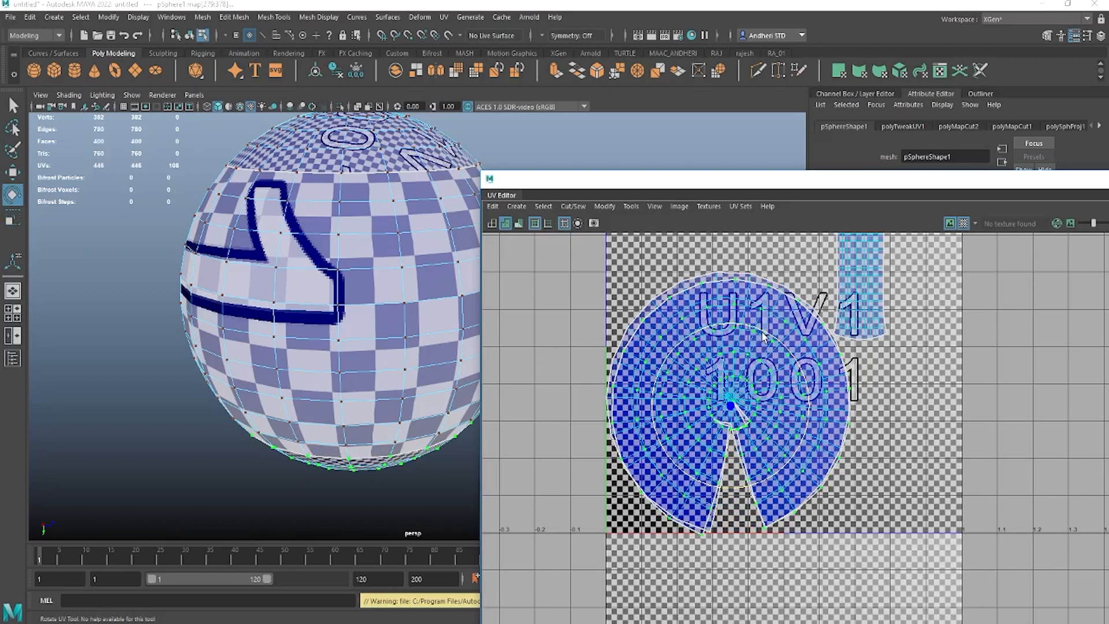
pyautogui.press('w')
pyautogui.moveTo(729, 409); pyautogui.dragTo(726, 404)
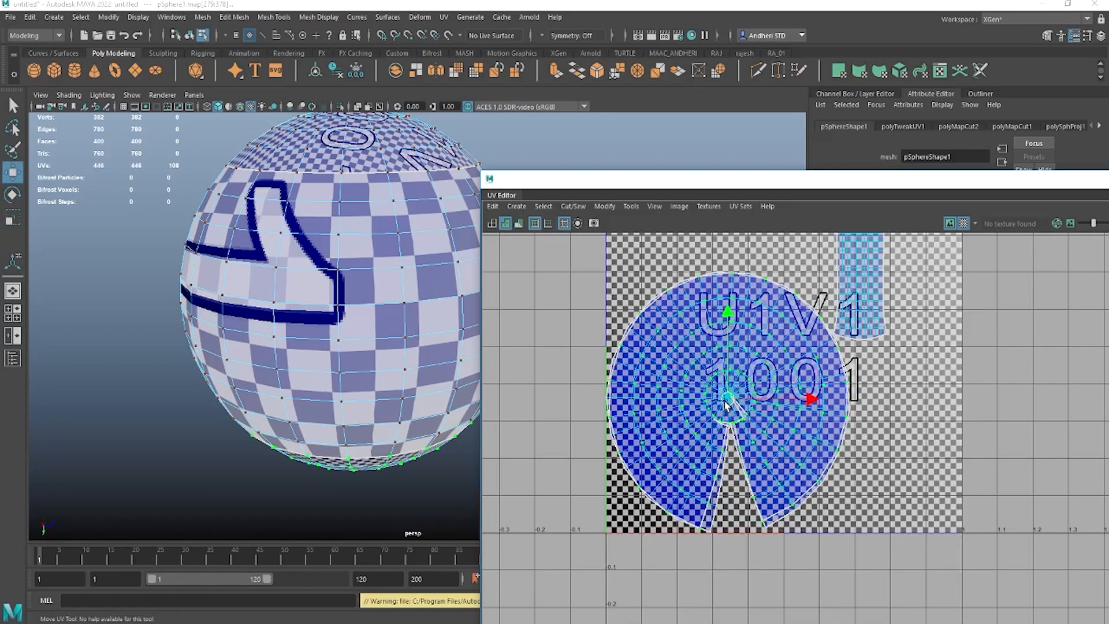
pyautogui.keyDown('alt'); pyautogui.moveTo(305, 270); pyautogui.dragTo(237, 317); pyautogui.keyUp('alt')
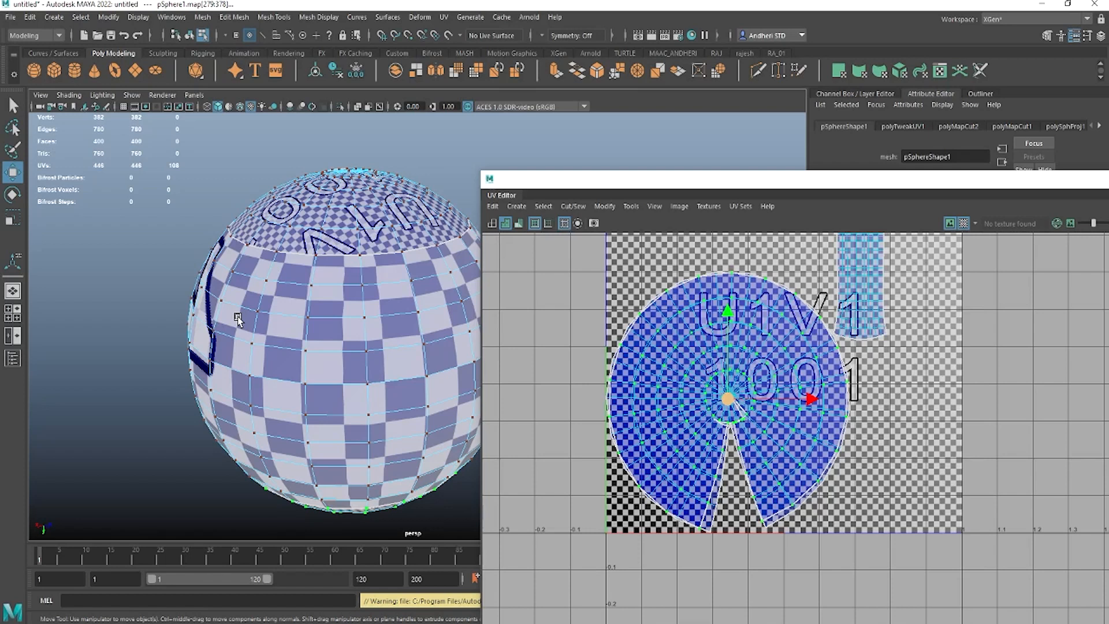
pyautogui.scroll(-3, 922, 400)
pyautogui.keyDown('alt'); pyautogui.moveTo(899, 317); pyautogui.dragTo(695, 479, button='middle'); pyautogui.keyUp('alt')
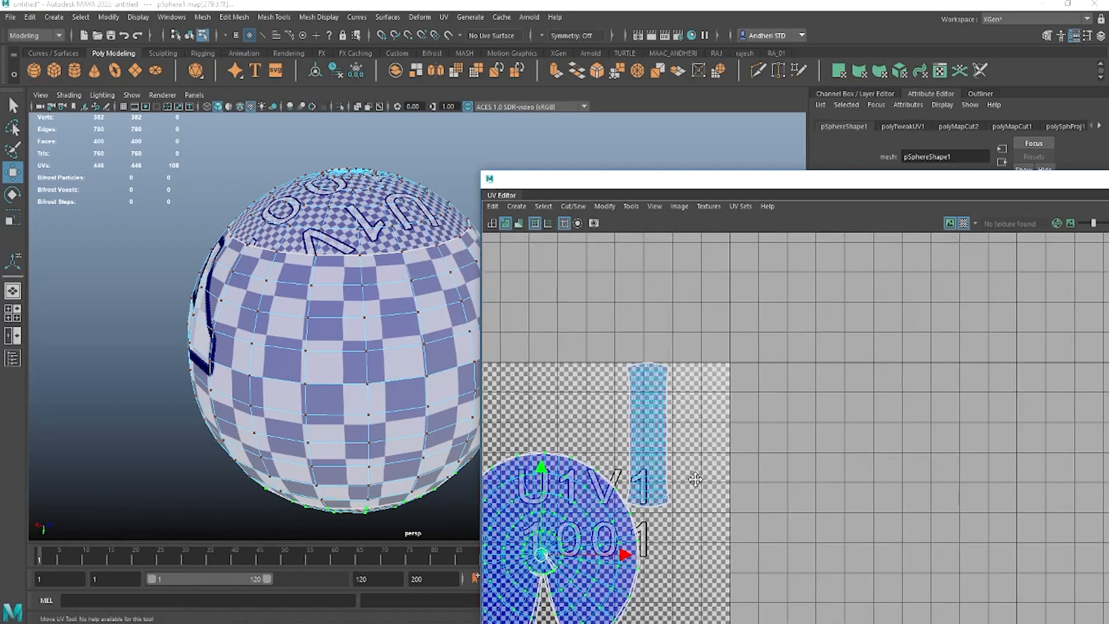
pyautogui.moveTo(657, 412); pyautogui.dragTo(766, 411, button='right')
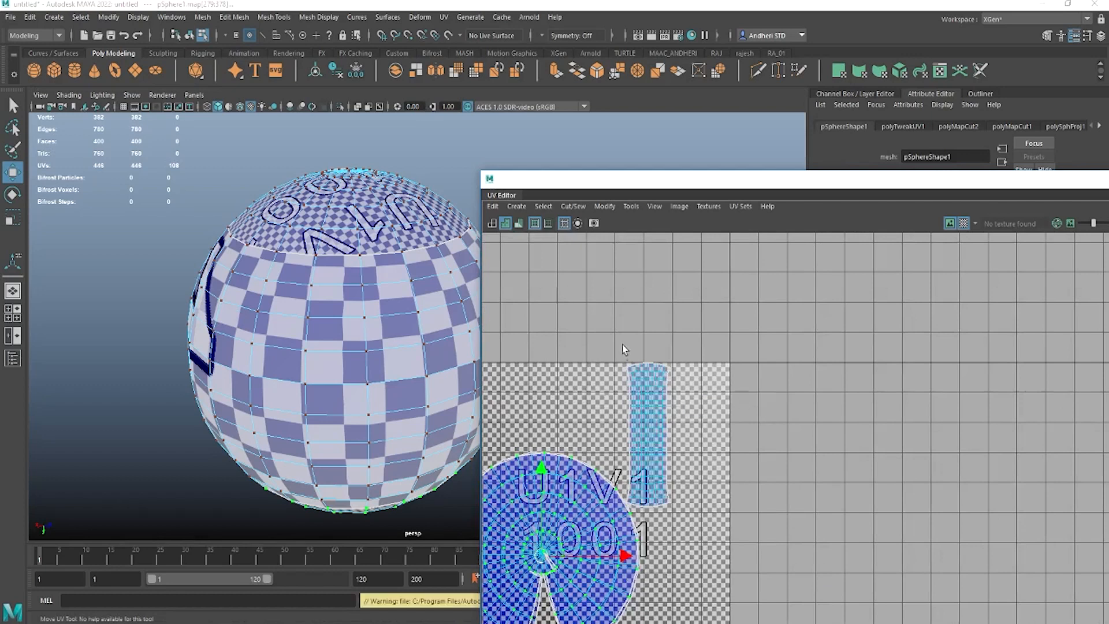
pyautogui.keyDown('alt'); pyautogui.moveTo(912, 340); pyautogui.dragTo(757, 399, button='right'); pyautogui.keyUp('alt')
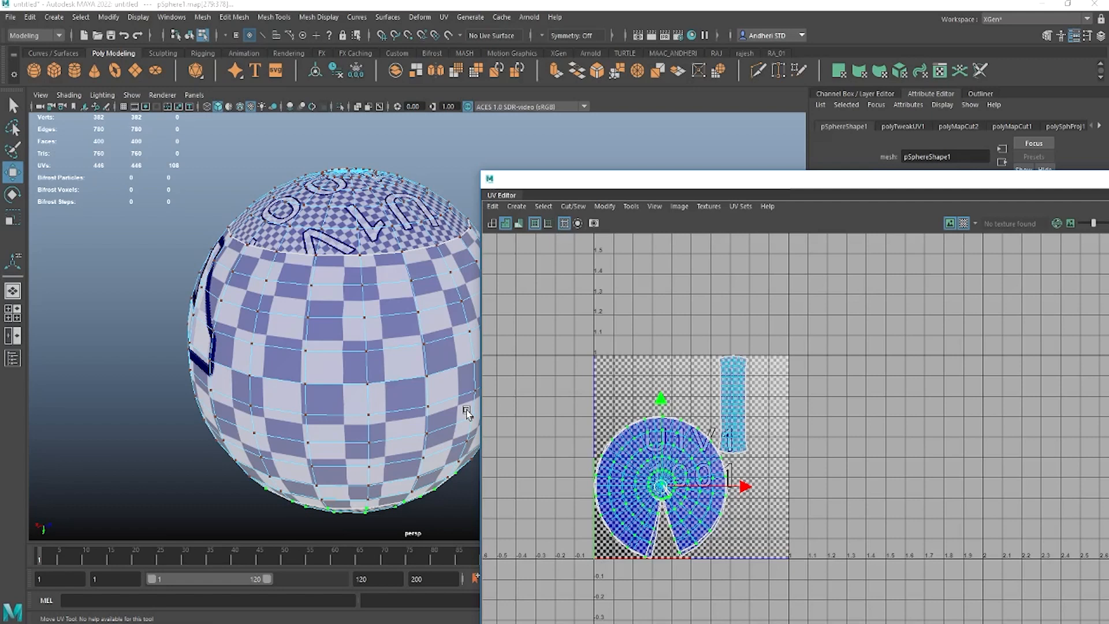
pyautogui.scroll(1, 504, 366)
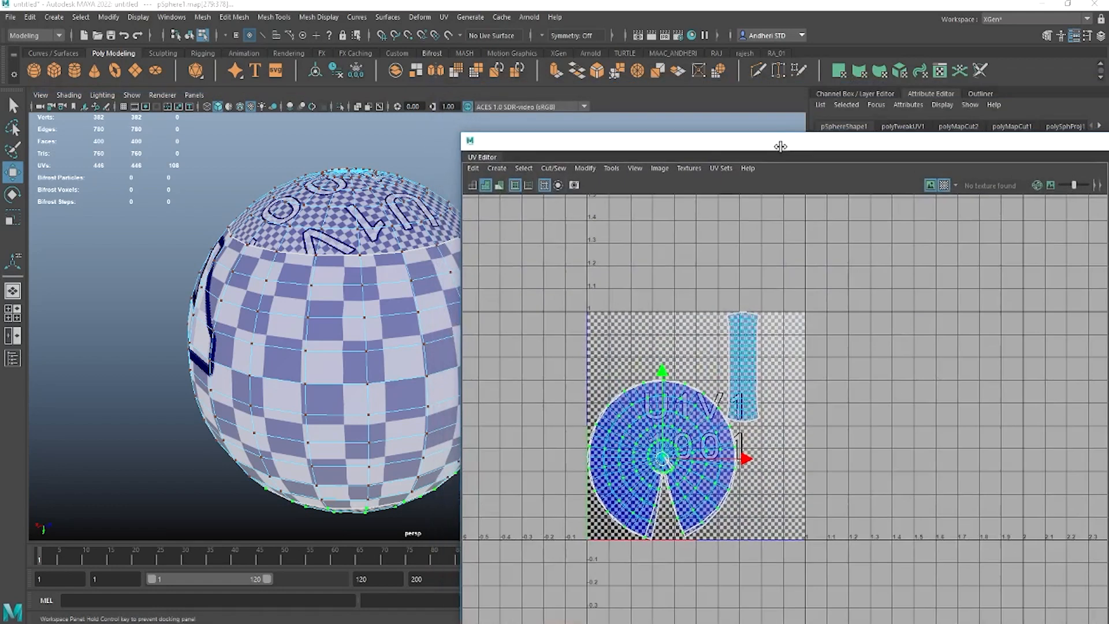
pyautogui.scroll(-3, 596, 403)
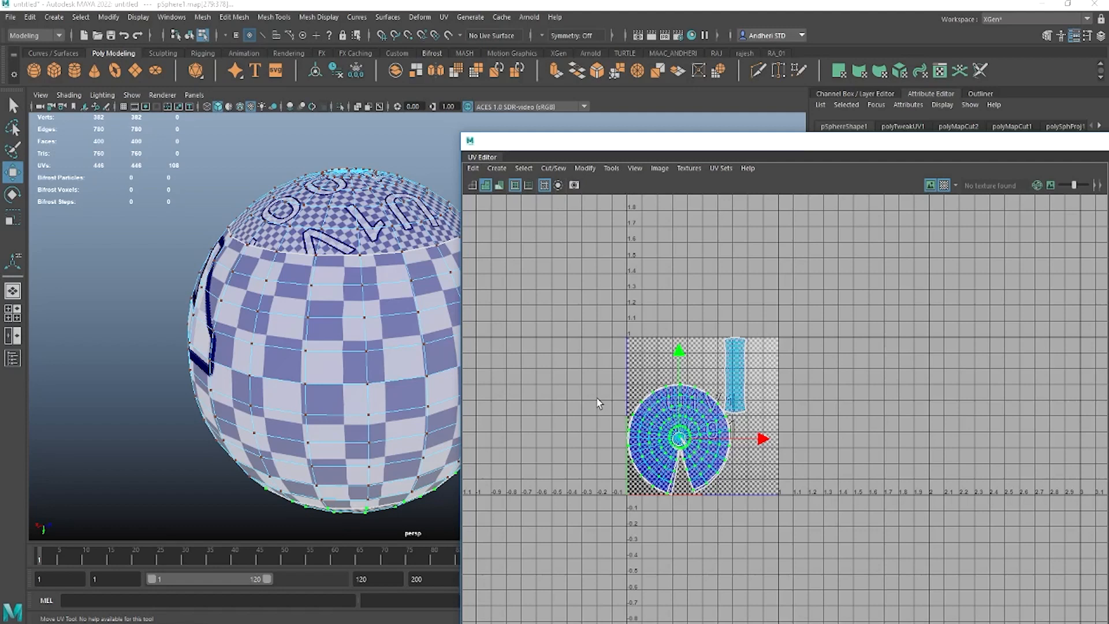
# - Switch to Chrome and view the Cross of the Dutchman character texture sheet among the texturing image results
pyautogui.hotkey('alt', 'Tab')
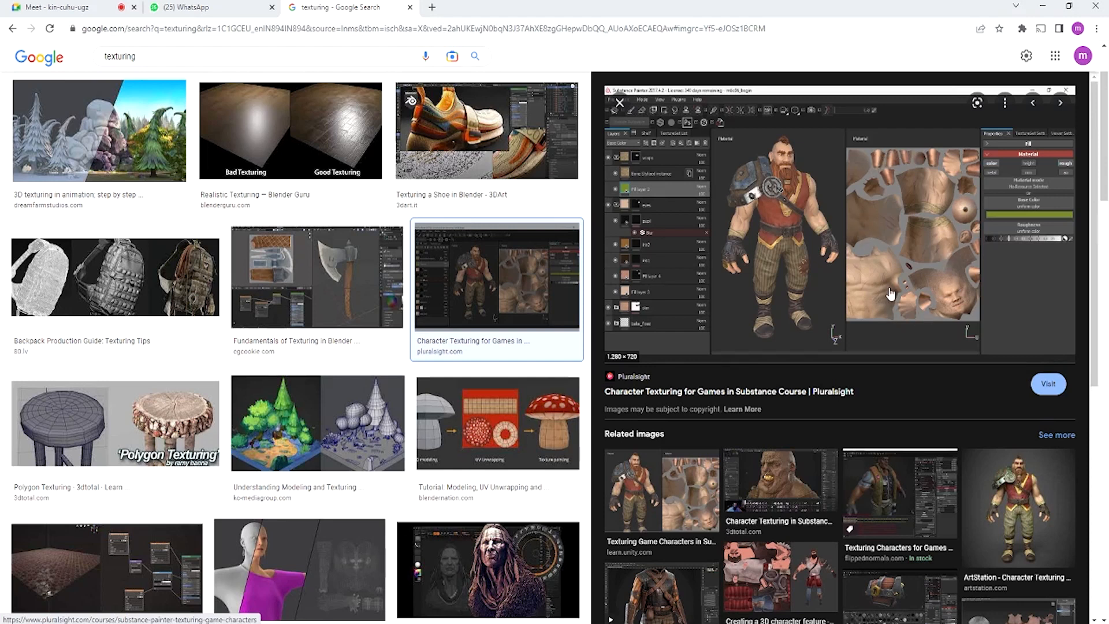
pyautogui.click(759, 569)
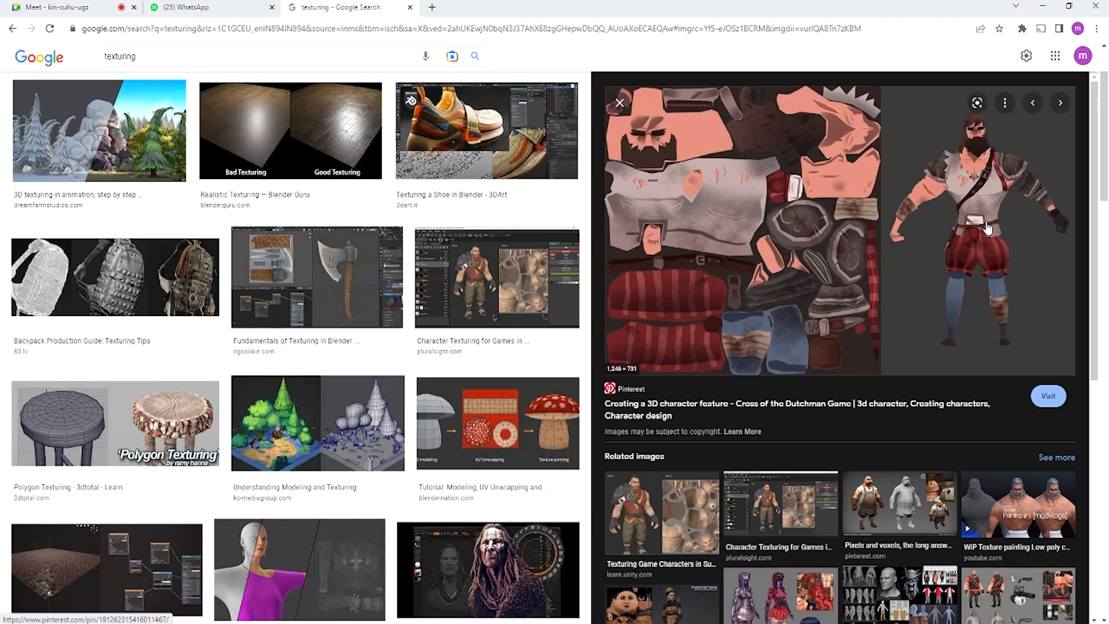
pyautogui.scroll(1, 986, 228)
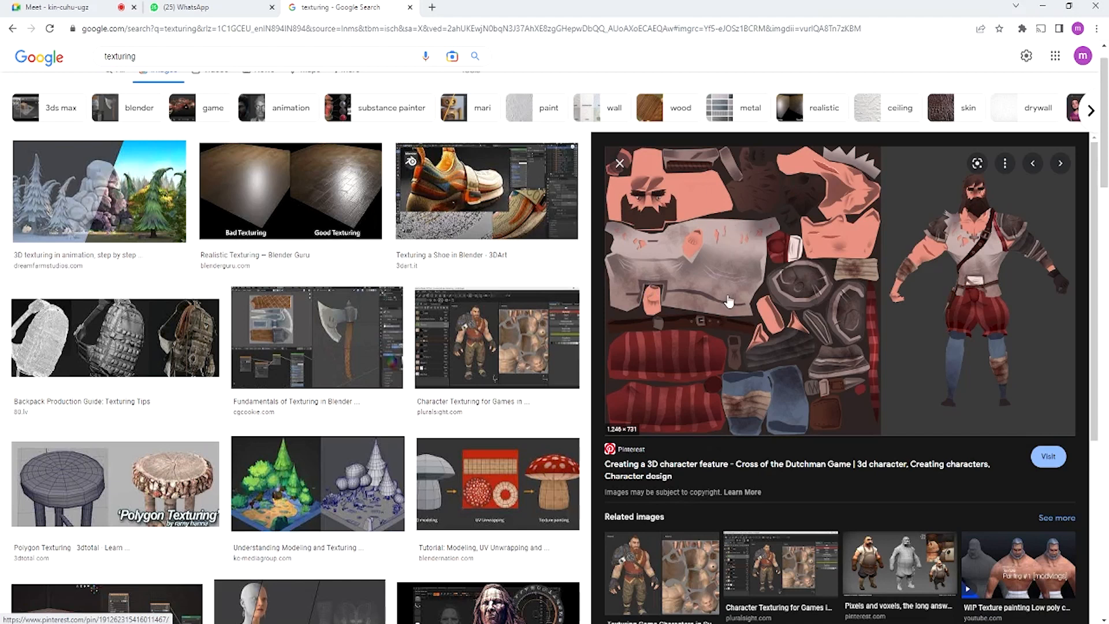
pyautogui.scroll(-6, 729, 303)
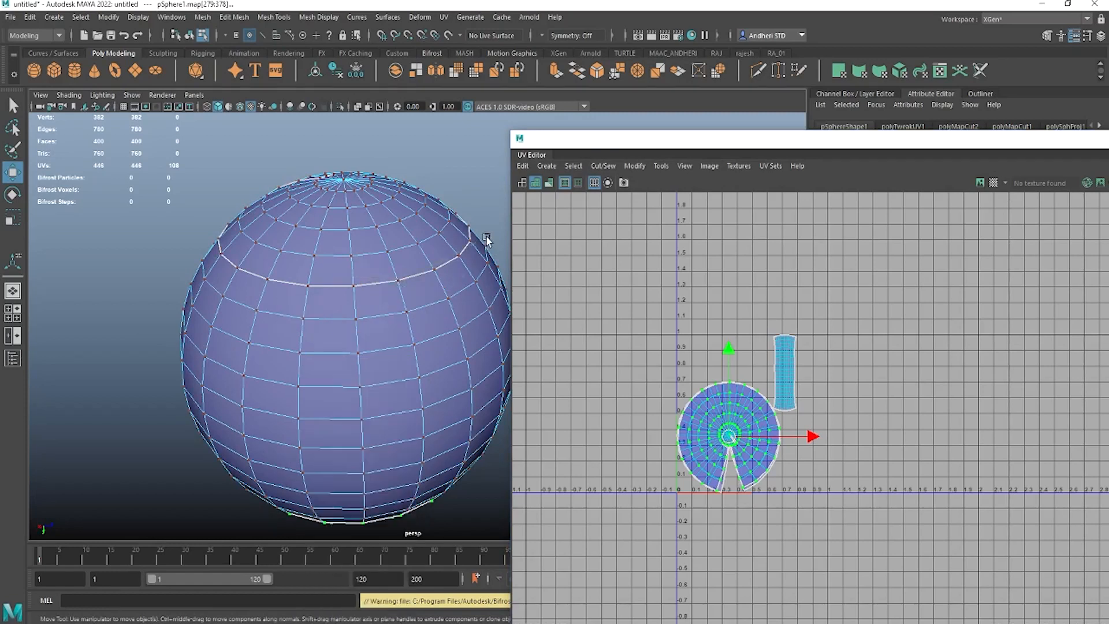
# - Delete the sphere and create an upright polygon cylinder in its place
pyautogui.click(383, 310)
pyautogui.press('Delete')
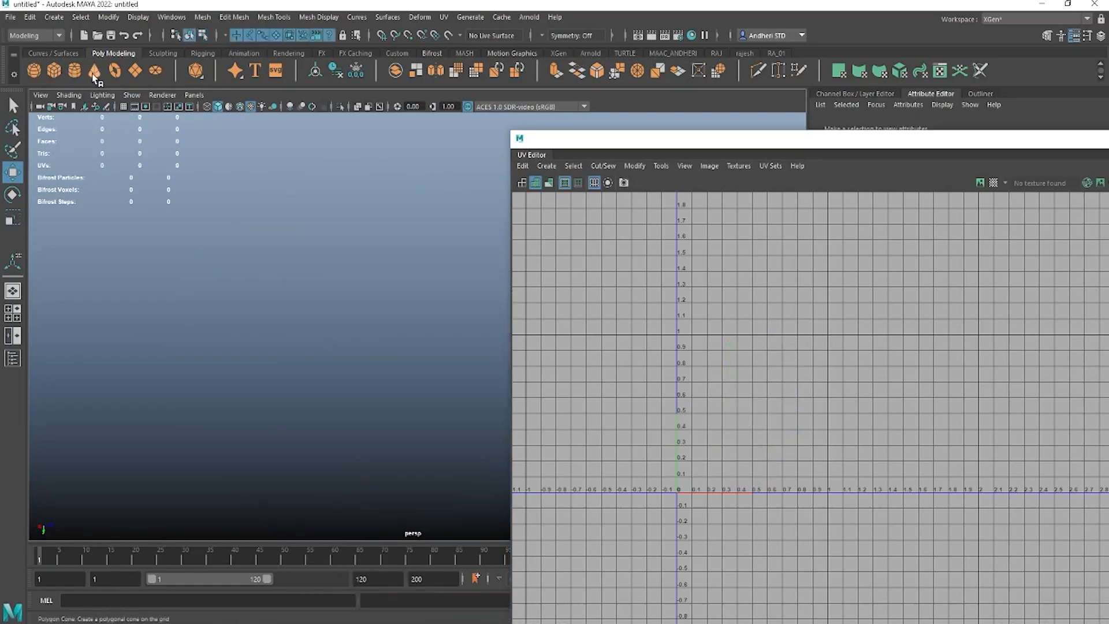
pyautogui.moveTo(319, 359); pyautogui.dragTo(324, 191)
pyautogui.keyDown('alt'); pyautogui.moveTo(383, 237); pyautogui.dragTo(408, 294); pyautogui.keyUp('alt')
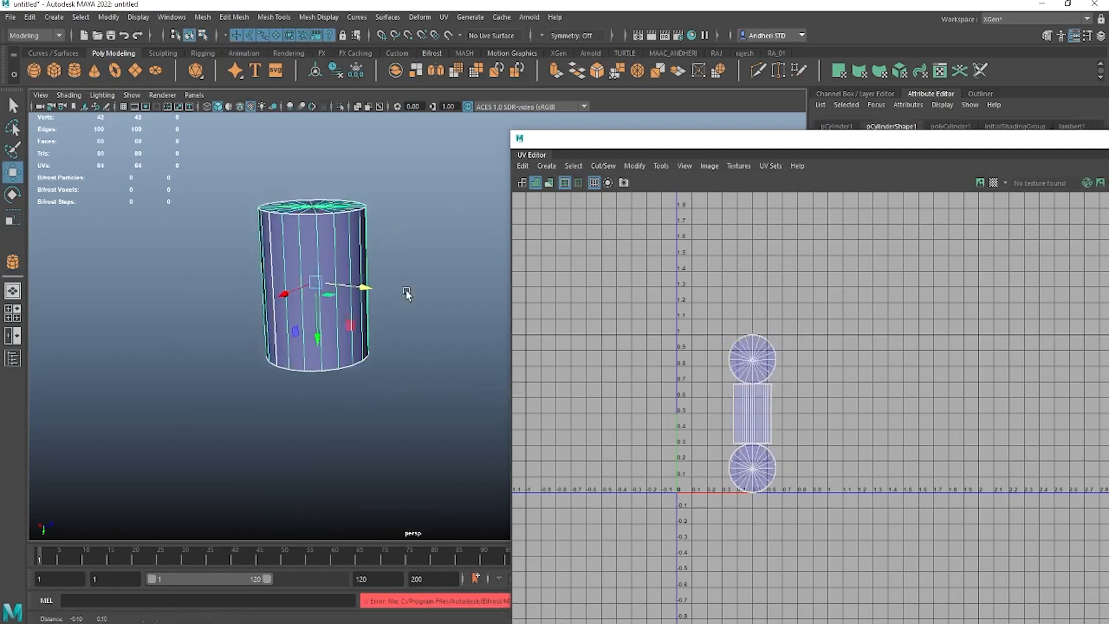
pyautogui.keyDown('alt'); pyautogui.moveTo(409, 294); pyautogui.dragTo(406, 307, button='middle'); pyautogui.keyUp('alt')
pyautogui.keyDown('alt'); pyautogui.moveTo(407, 307); pyautogui.dragTo(439, 318, button='right'); pyautogui.keyUp('alt')
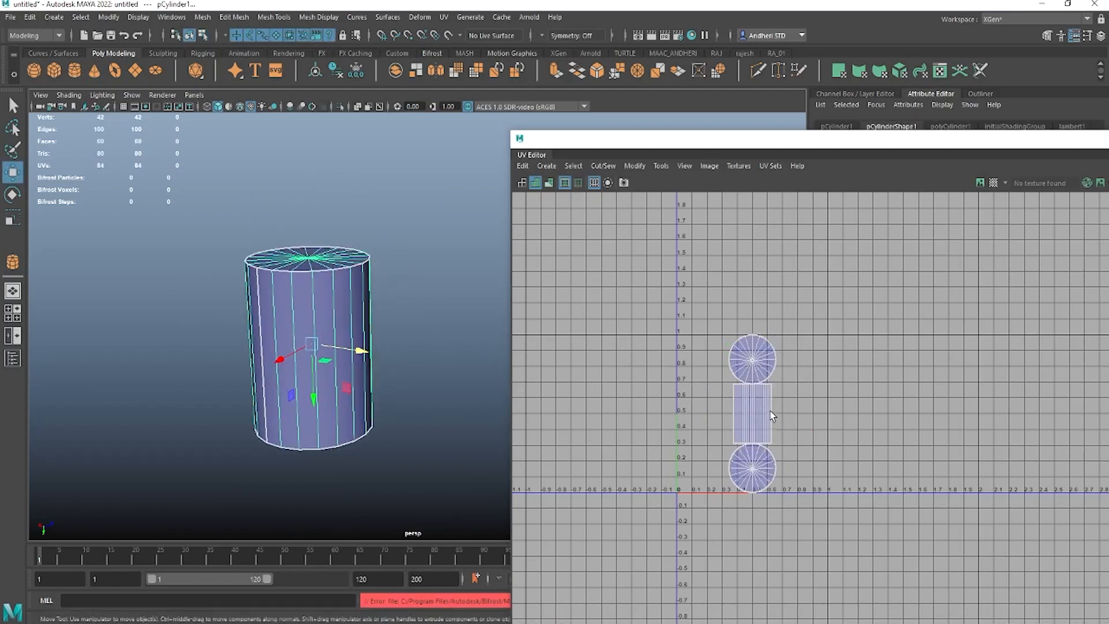
# - Apply a Cylindrical UV projection to the polygon cylinder
pyautogui.keyDown('alt'); pyautogui.moveTo(757, 407); pyautogui.dragTo(725, 349, button='middle'); pyautogui.keyUp('alt')
pyautogui.keyDown('alt'); pyautogui.moveTo(727, 352); pyautogui.dragTo(745, 385, button='right'); pyautogui.keyUp('alt')
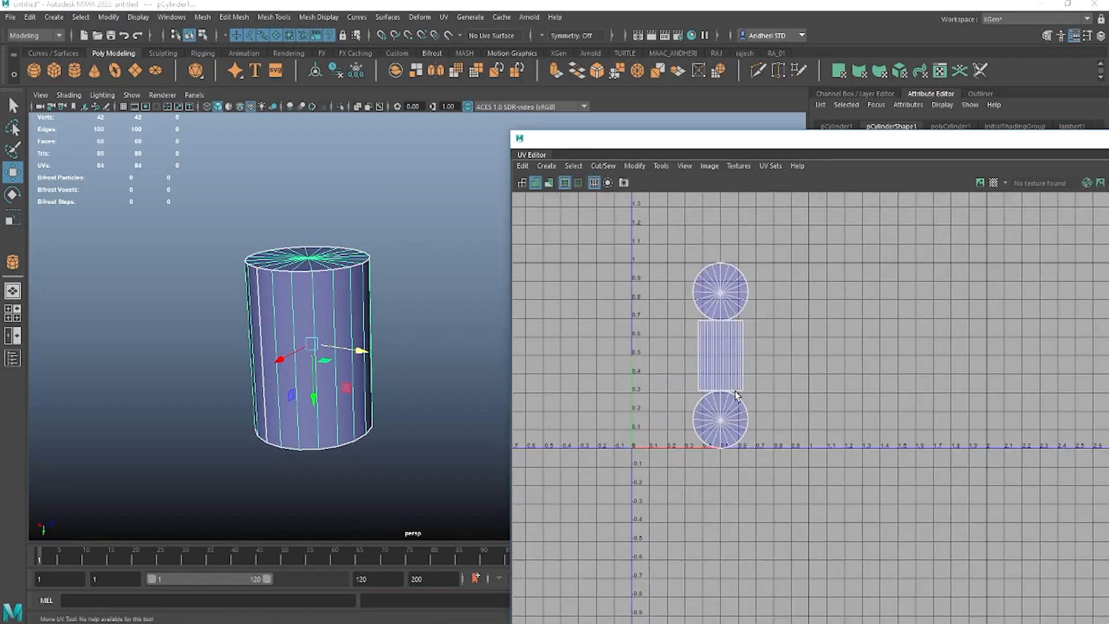
pyautogui.keyDown('alt'); pyautogui.moveTo(259, 326); pyautogui.dragTo(300, 317); pyautogui.keyUp('alt')
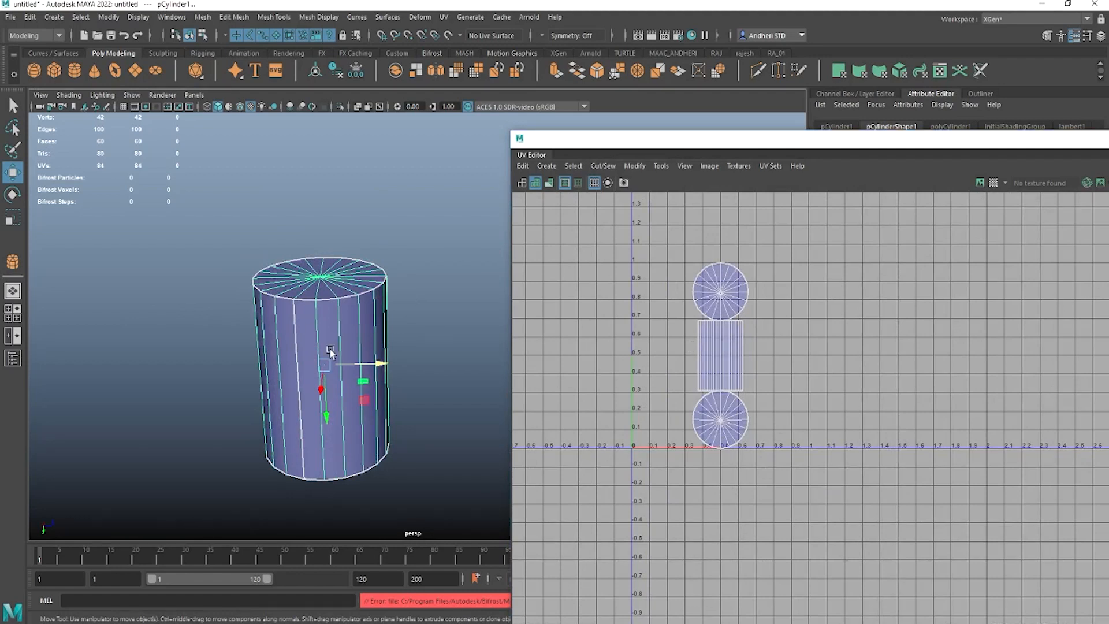
pyautogui.keyDown('alt'); pyautogui.moveTo(368, 326); pyautogui.dragTo(358, 328); pyautogui.keyUp('alt')
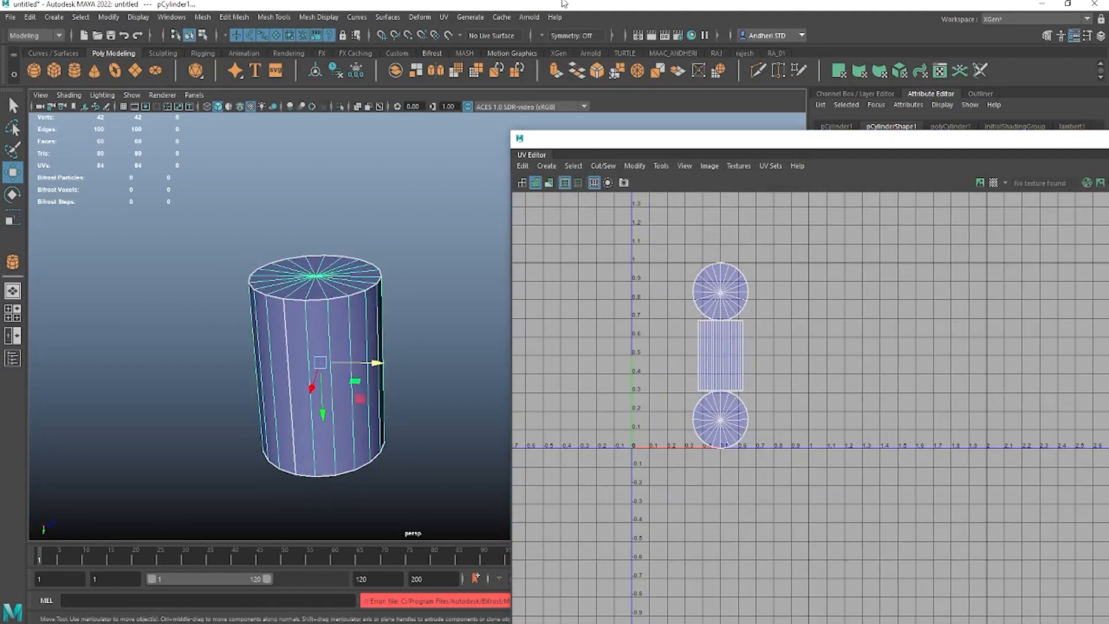
pyautogui.click(444, 17)
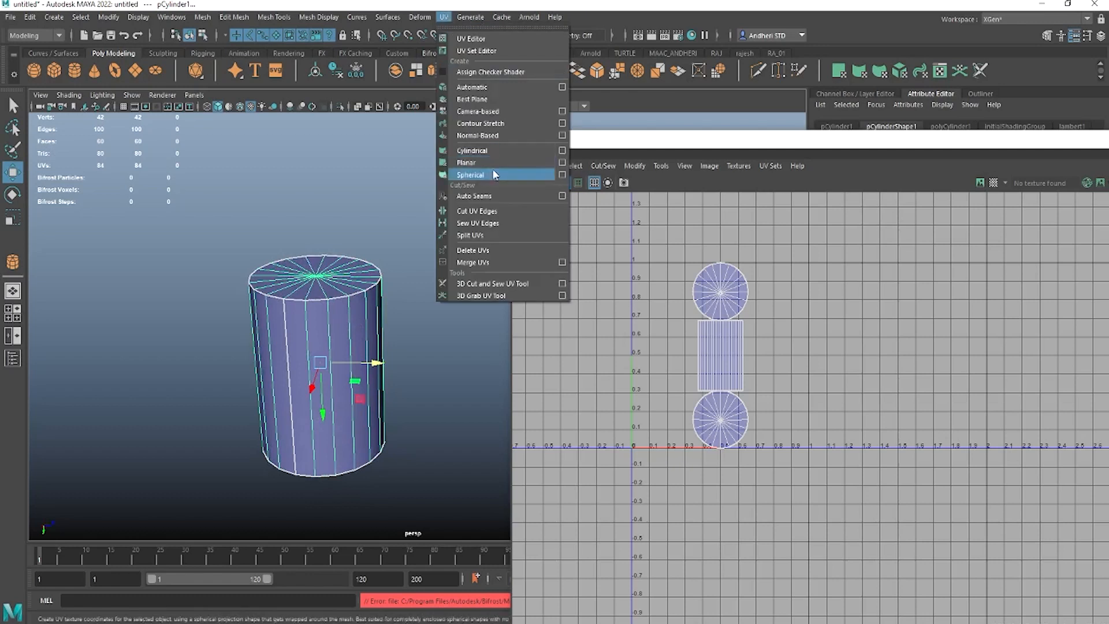
pyautogui.click(495, 151)
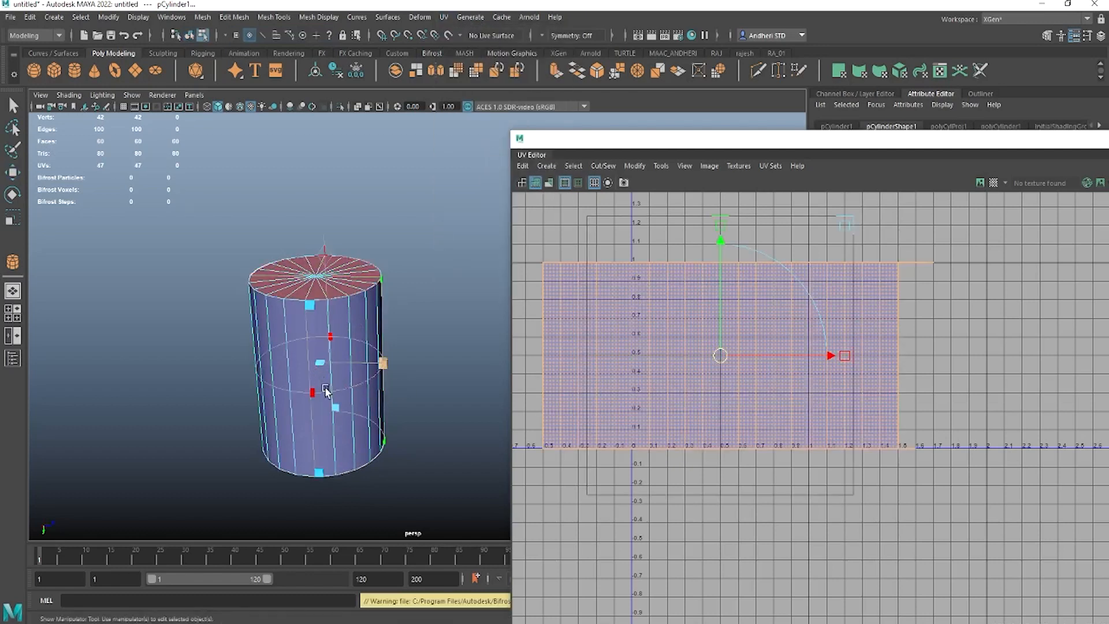
# - Try adjusting the cylindrical projection with its transform manipulator and undo each adjustment
pyautogui.keyDown('alt'); pyautogui.moveTo(332, 404); pyautogui.dragTo(219, 402); pyautogui.keyUp('alt')
pyautogui.scroll(3, 369, 269)
pyautogui.keyDown('alt'); pyautogui.moveTo(306, 207); pyautogui.dragTo(339, 274, button='middle'); pyautogui.keyUp('alt')
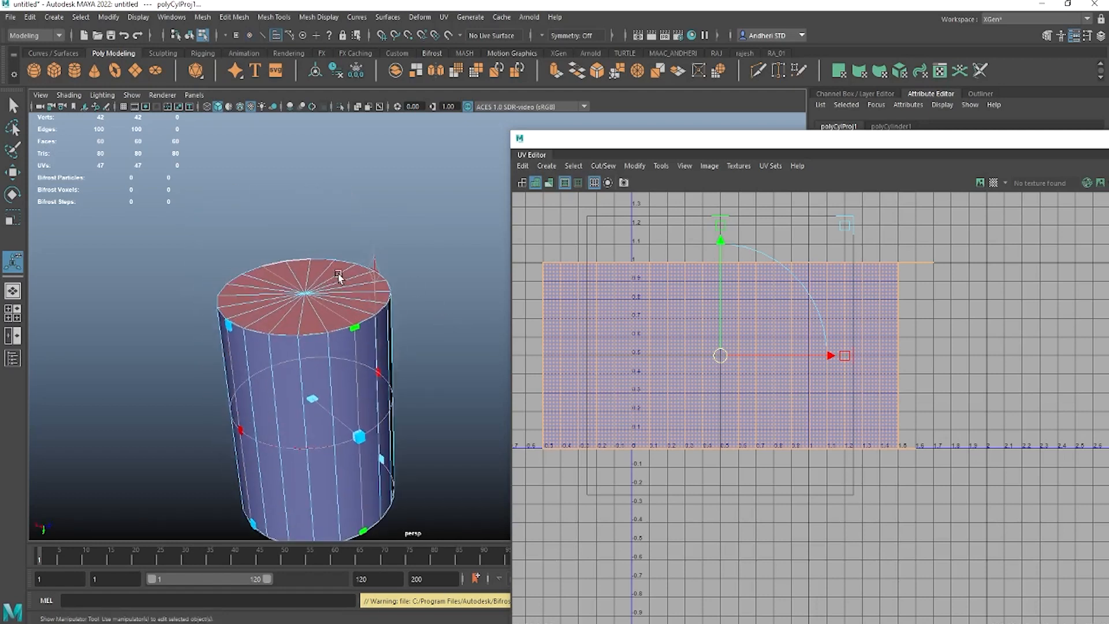
pyautogui.scroll(3, 341, 275)
pyautogui.keyDown('alt'); pyautogui.moveTo(373, 282); pyautogui.dragTo(392, 241); pyautogui.keyUp('alt')
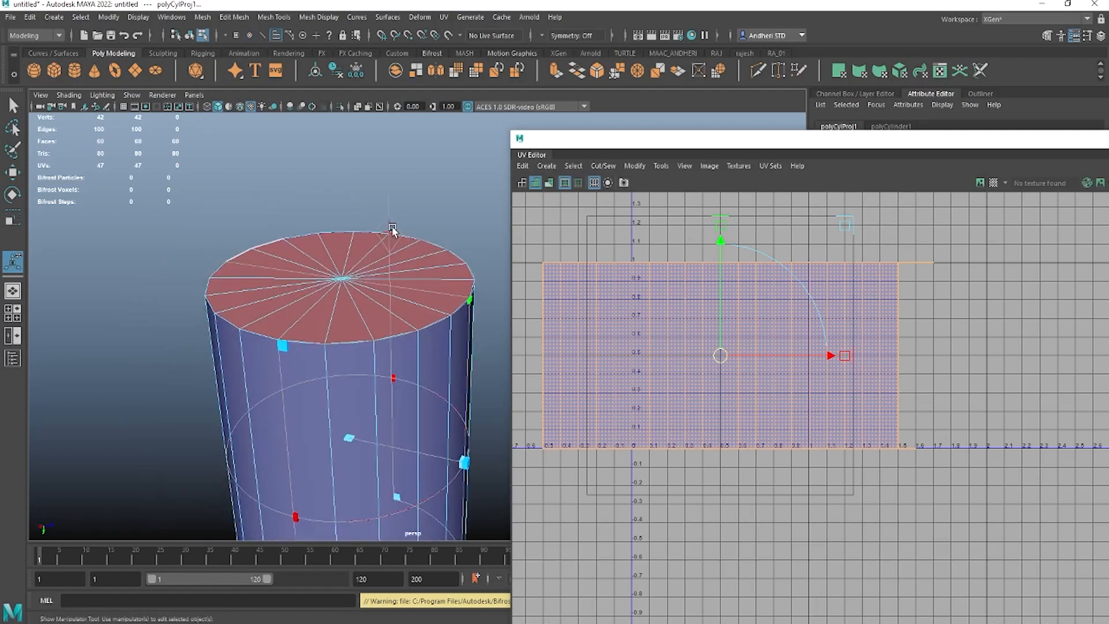
pyautogui.click(390, 226)
pyautogui.keyDown('alt'); pyautogui.moveTo(409, 364); pyautogui.dragTo(396, 248); pyautogui.keyUp('alt')
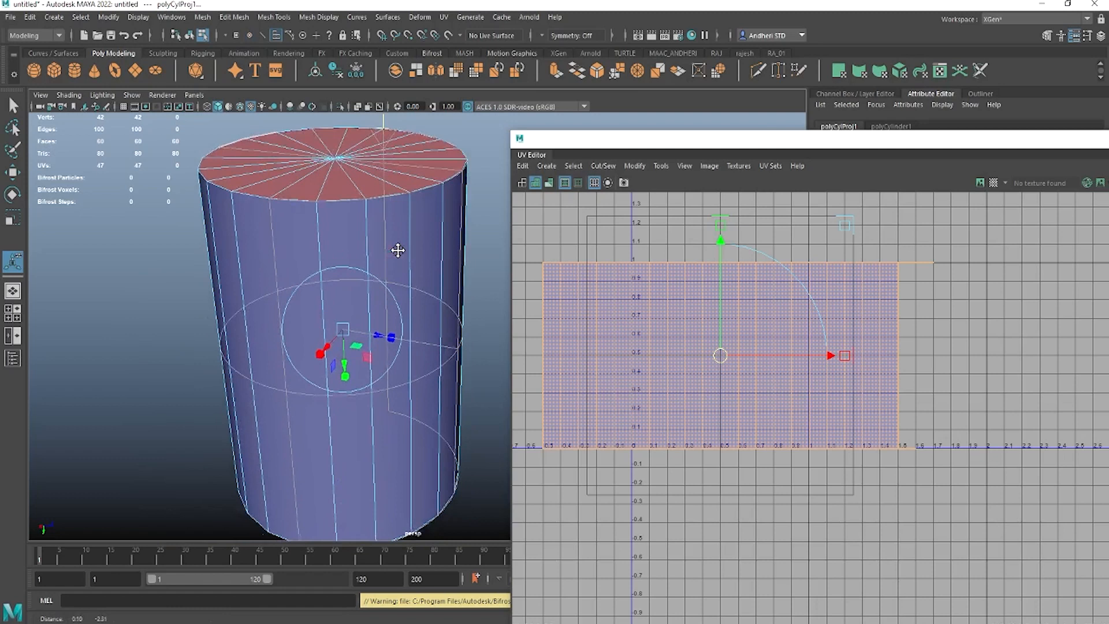
pyautogui.click(392, 290)
pyautogui.moveTo(371, 302)
pyautogui.mouseDown()
pyautogui.moveTo(387, 347)
pyautogui.moveTo(376, 396)
pyautogui.moveTo(366, 304)
pyautogui.mouseUp()
pyautogui.hotkey('ctrl', 'z')
pyautogui.moveTo(321, 353)
pyautogui.mouseDown()
pyautogui.moveTo(302, 376)
pyautogui.moveTo(346, 354)
pyautogui.moveTo(332, 388)
pyautogui.moveTo(335, 347)
pyautogui.mouseUp()
pyautogui.hotkey('ctrl', 'z')
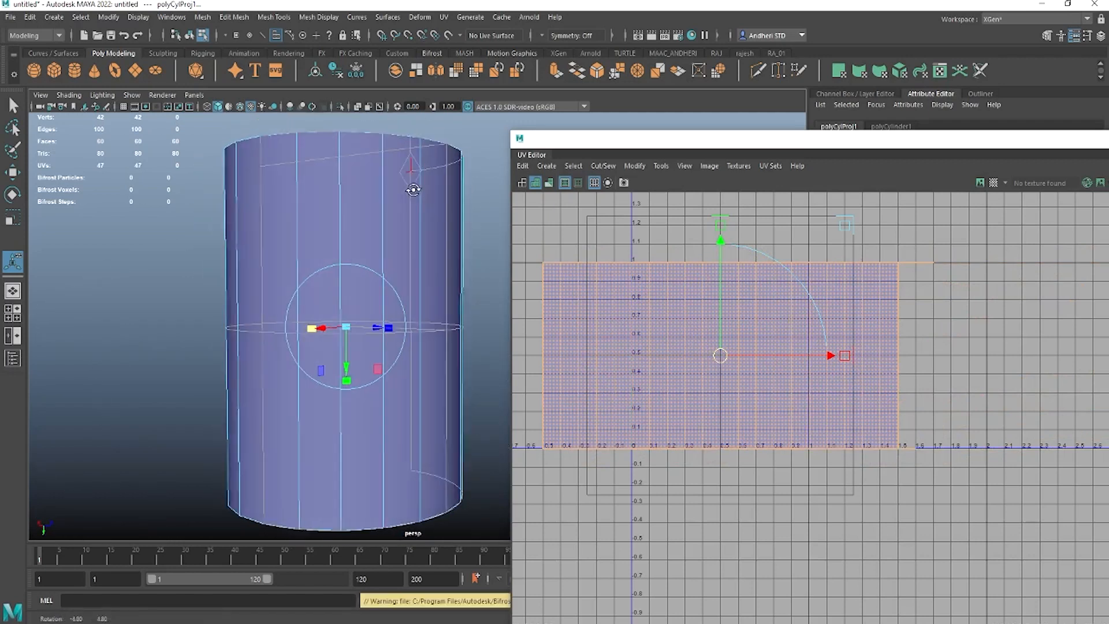
# - Return to the projection's sweep handles and extend the cylindrical projection all the way around the cylinder
pyautogui.click(410, 167)
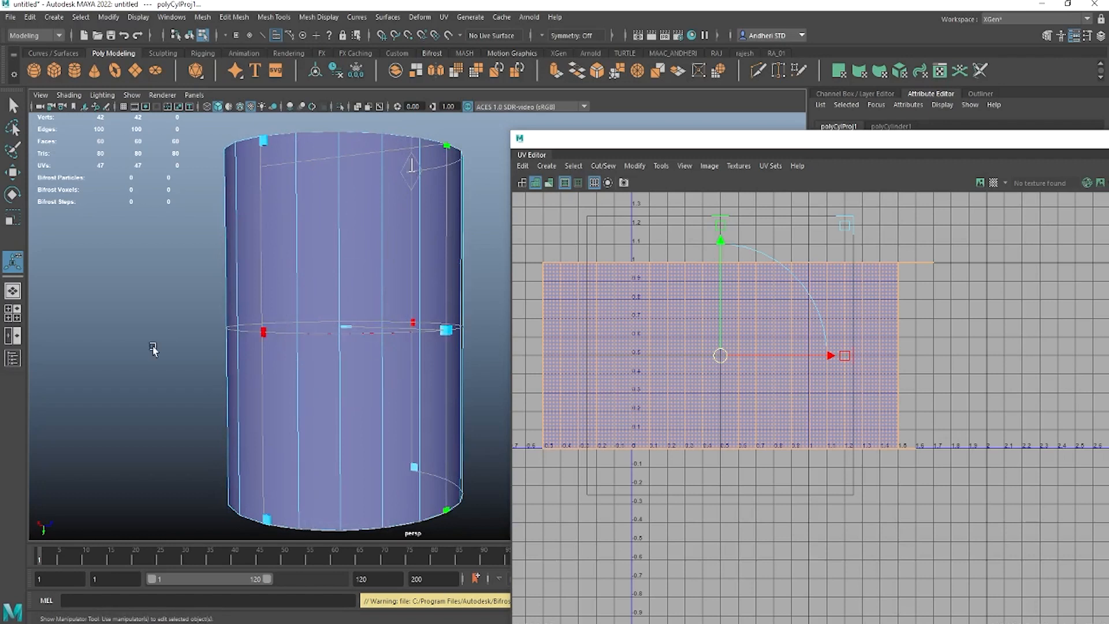
pyautogui.keyDown('alt'); pyautogui.moveTo(257, 345); pyautogui.dragTo(164, 296); pyautogui.keyUp('alt')
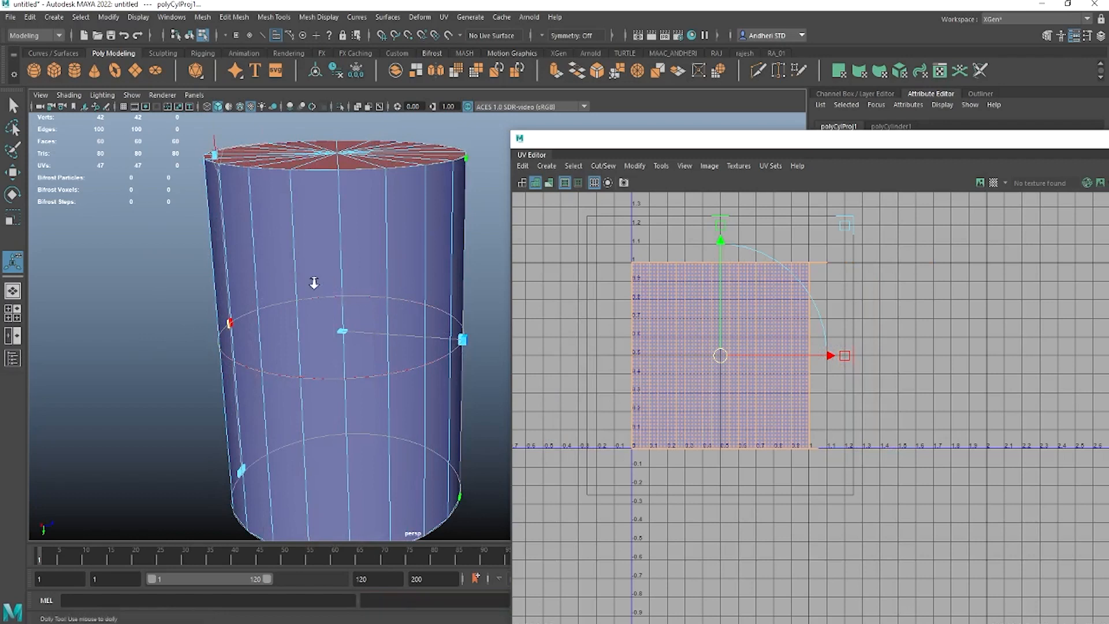
pyautogui.keyDown('alt'); pyautogui.moveTo(312, 282); pyautogui.dragTo(306, 237); pyautogui.keyUp('alt')
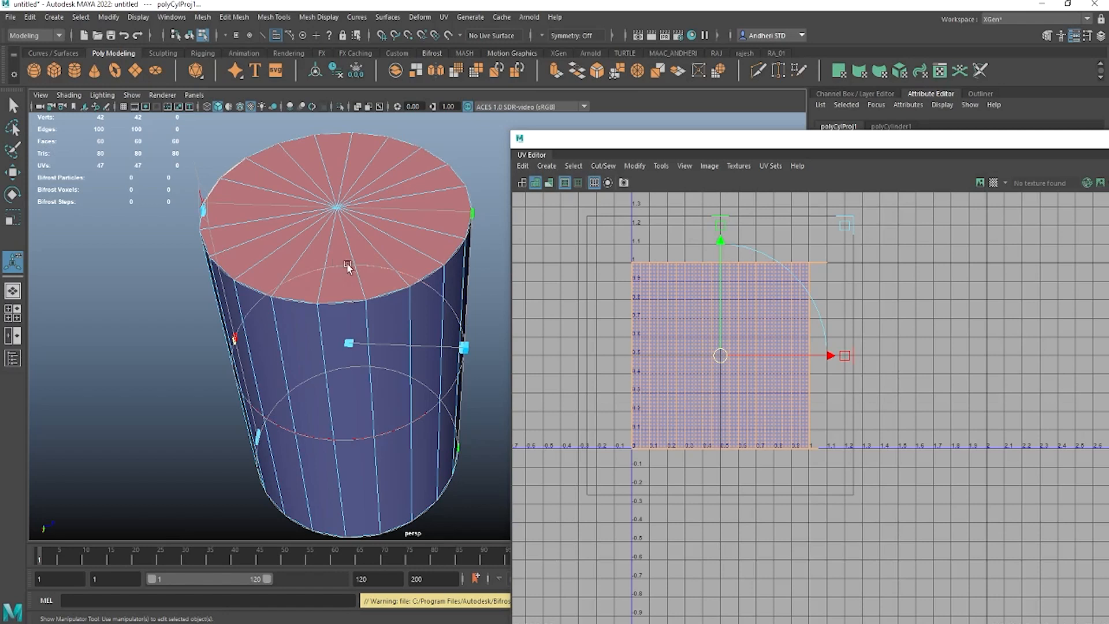
# - Select the upper UVs of the projected cylinder shell in the UV Editor and Unfold them
pyautogui.scroll(3, 662, 339)
pyautogui.moveTo(701, 351); pyautogui.dragTo(750, 344, button='right')
pyautogui.moveTo(713, 312); pyautogui.dragTo(952, 366)
pyautogui.keyDown('shift'); pyautogui.moveTo(750, 301); pyautogui.dragTo(586, 304, button='right'); pyautogui.keyUp('shift')
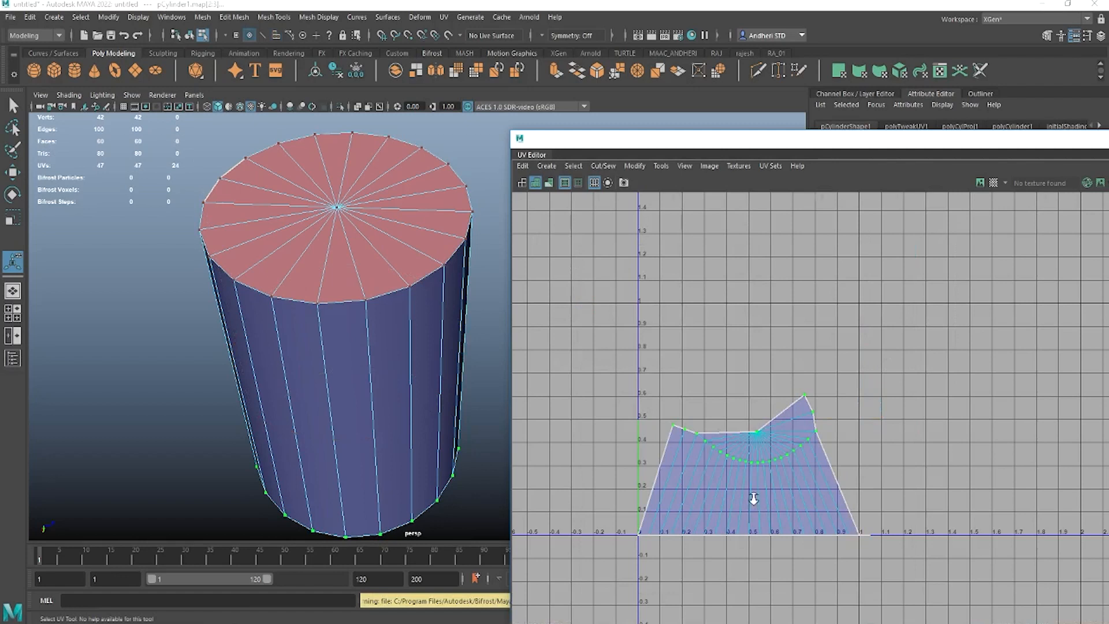
# - Select the curved edge loop between the cap and the side in the UV shell and cut the UVs along it
pyautogui.scroll(3, 750, 495)
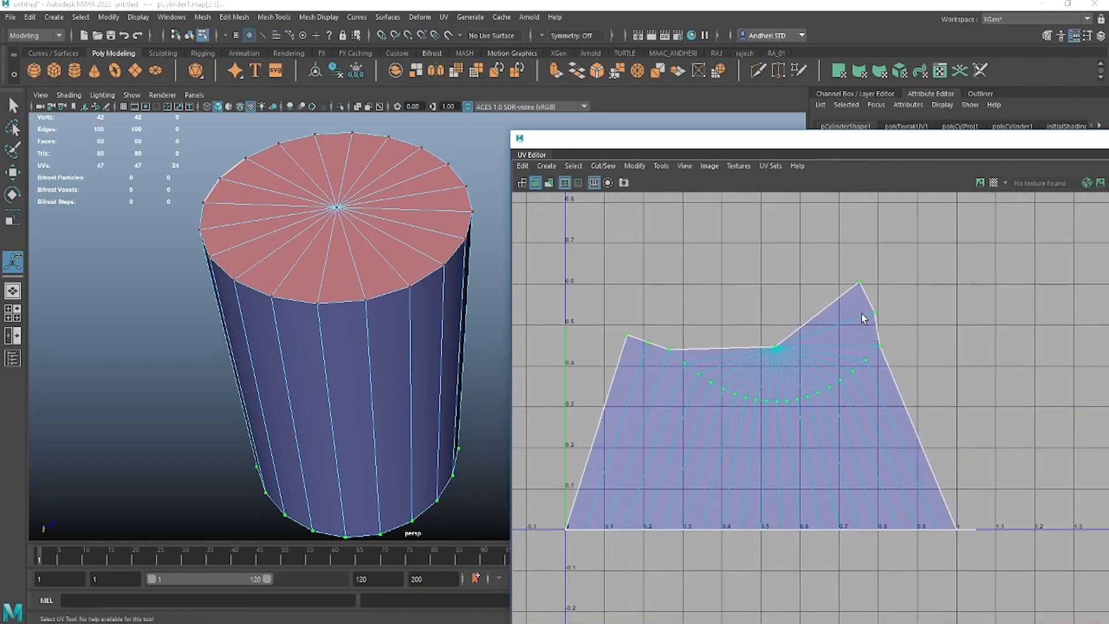
pyautogui.moveTo(701, 403); pyautogui.dragTo(709, 283, button='right')
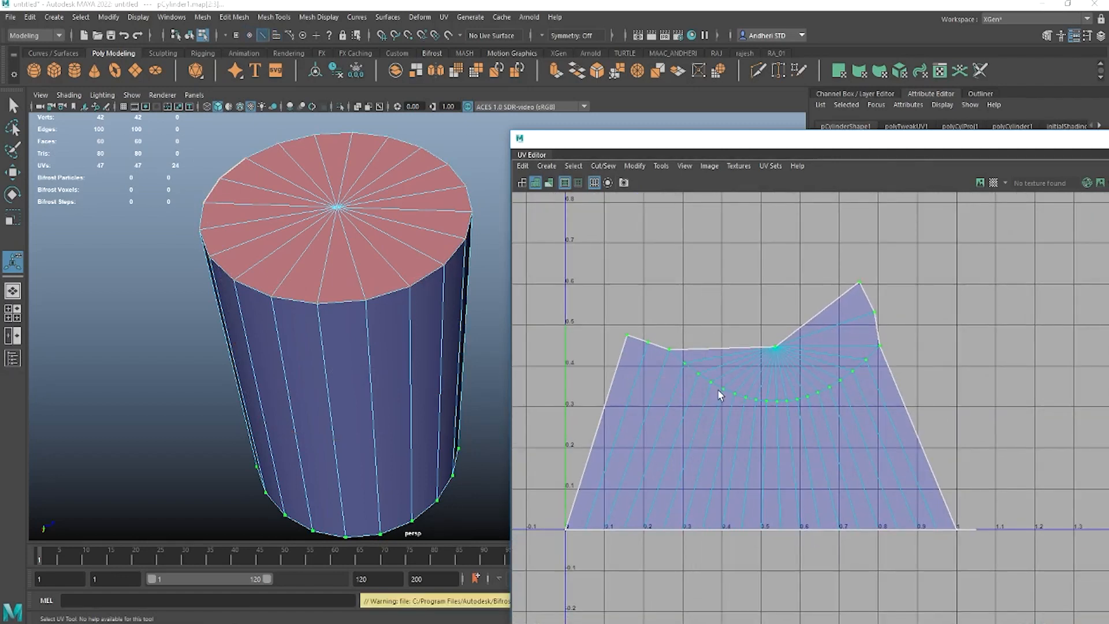
pyautogui.doubleClick(717, 386)
pyautogui.keyDown('shift'); pyautogui.moveTo(784, 362); pyautogui.dragTo(861, 363, button='right'); pyautogui.keyUp('shift')
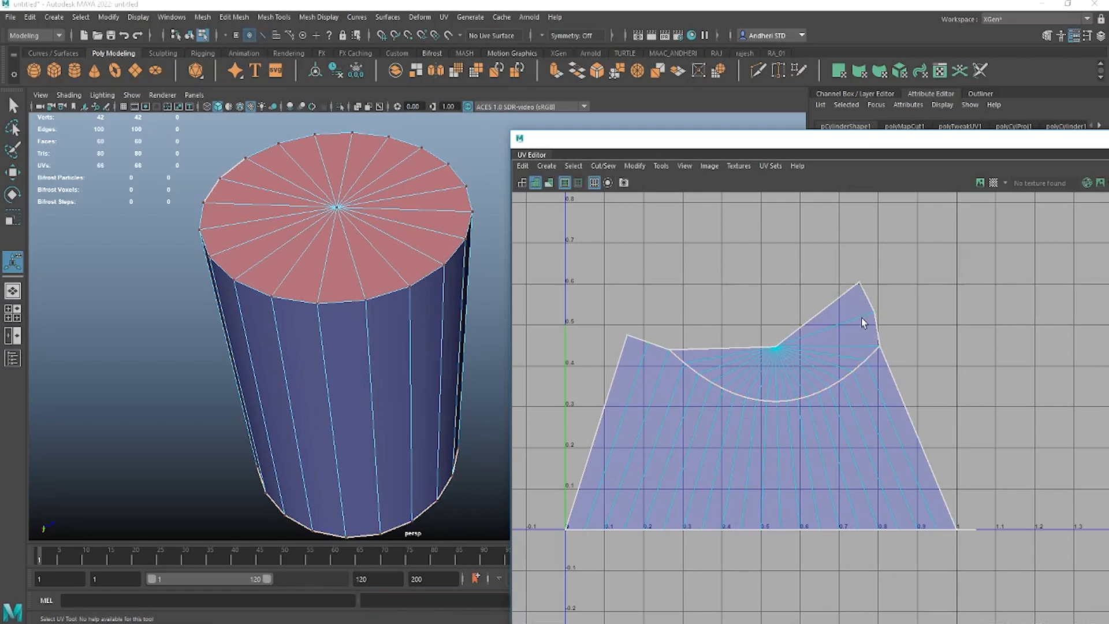
# - Select all UVs of the separated cap shell and move it up clear of the side shell
pyautogui.click(781, 346)
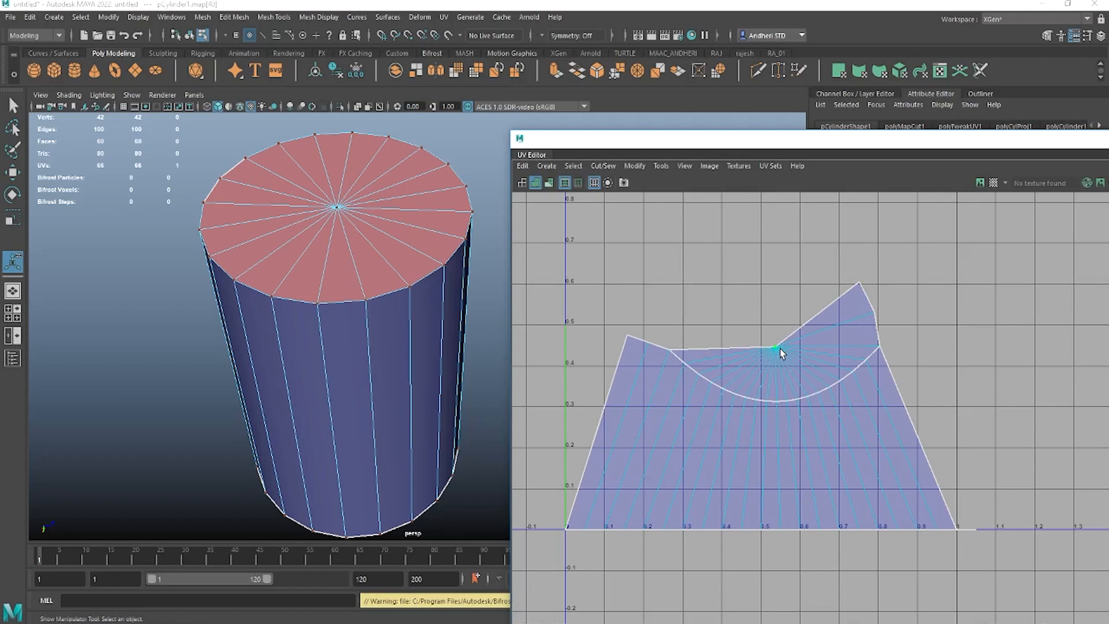
pyautogui.keyDown('ctrl'); pyautogui.moveTo(780, 349); pyautogui.dragTo(824, 376, button='right'); pyautogui.keyUp('ctrl')
pyautogui.press('w')
pyautogui.moveTo(778, 344); pyautogui.dragTo(795, 191)
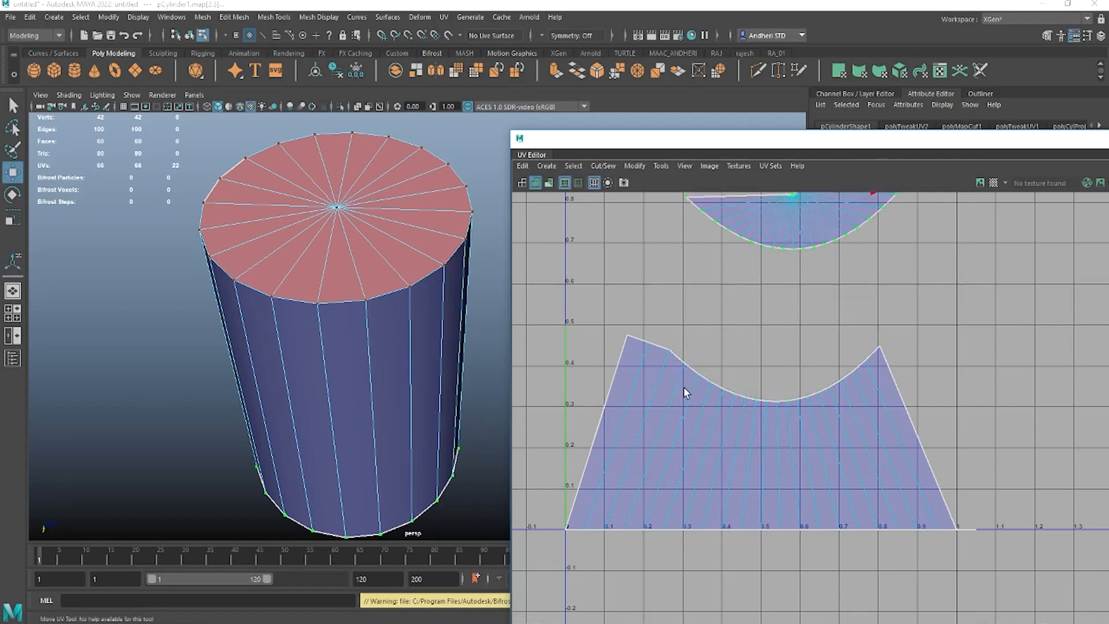
# - Select the upper UVs of the remaining side shell and Unfold them into a straight strip
pyautogui.moveTo(677, 389); pyautogui.dragTo(743, 390, button='right')
pyautogui.moveTo(590, 314); pyautogui.dragTo(980, 458)
pyautogui.keyDown('shift'); pyautogui.moveTo(842, 408); pyautogui.dragTo(627, 404, button='right'); pyautogui.keyUp('shift')
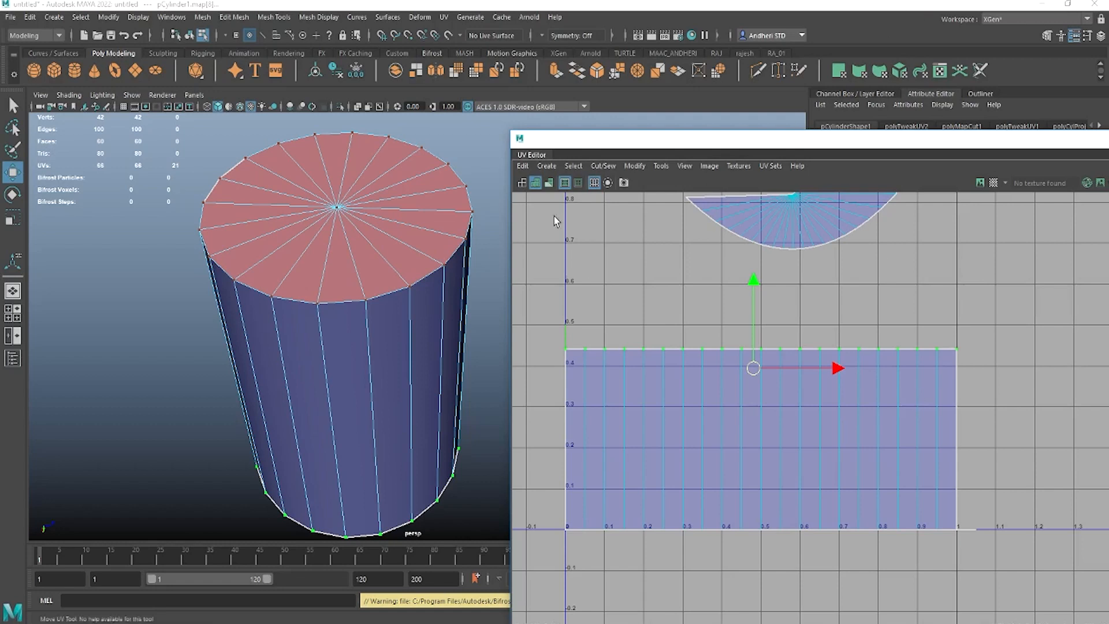
# - Return the cylinder to object selection and examine its top cap and side from several angles
pyautogui.rightClick(286, 390)
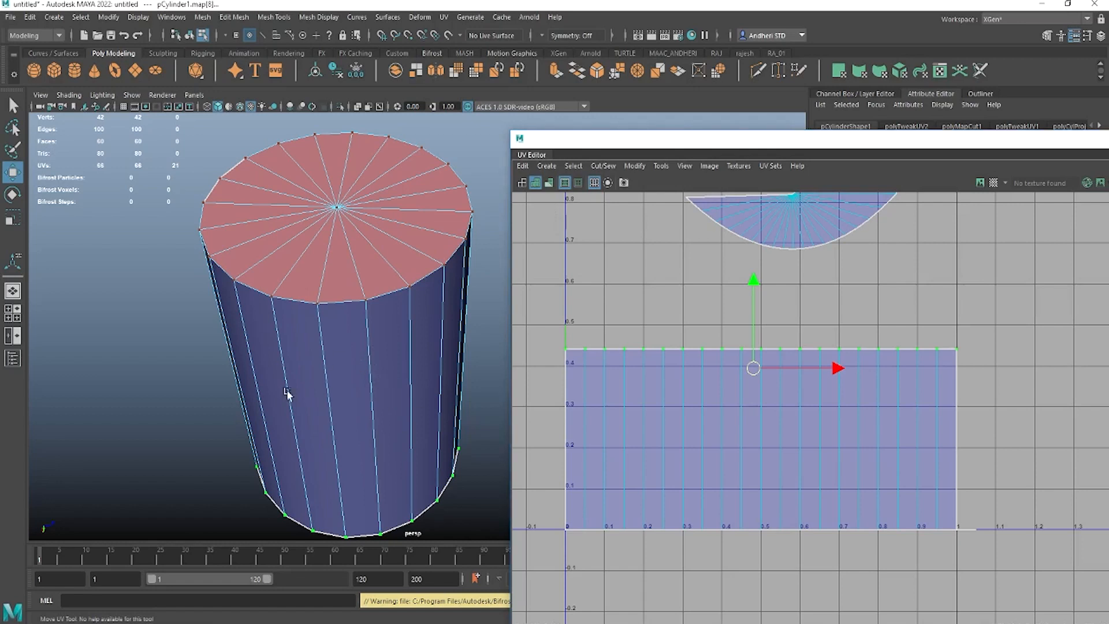
pyautogui.keyDown('alt'); pyautogui.moveTo(287, 390); pyautogui.dragTo(296, 339); pyautogui.keyUp('alt')
pyautogui.keyDown('alt'); pyautogui.moveTo(297, 339); pyautogui.dragTo(473, 283, button='right'); pyautogui.keyUp('alt')
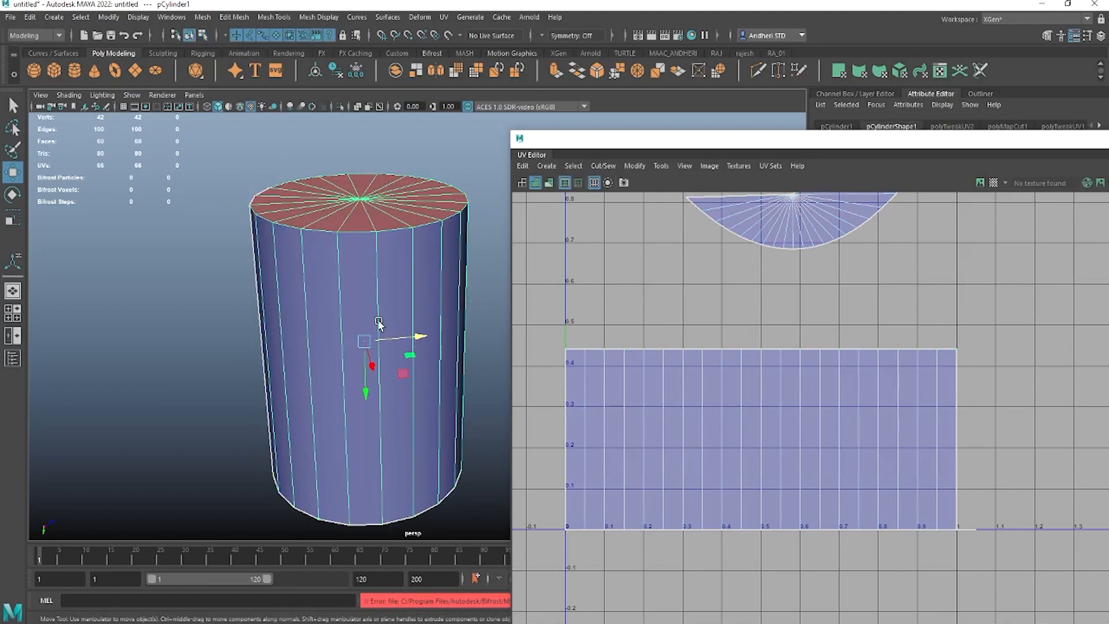
pyautogui.keyDown('alt'); pyautogui.moveTo(404, 307); pyautogui.dragTo(361, 330); pyautogui.keyUp('alt')
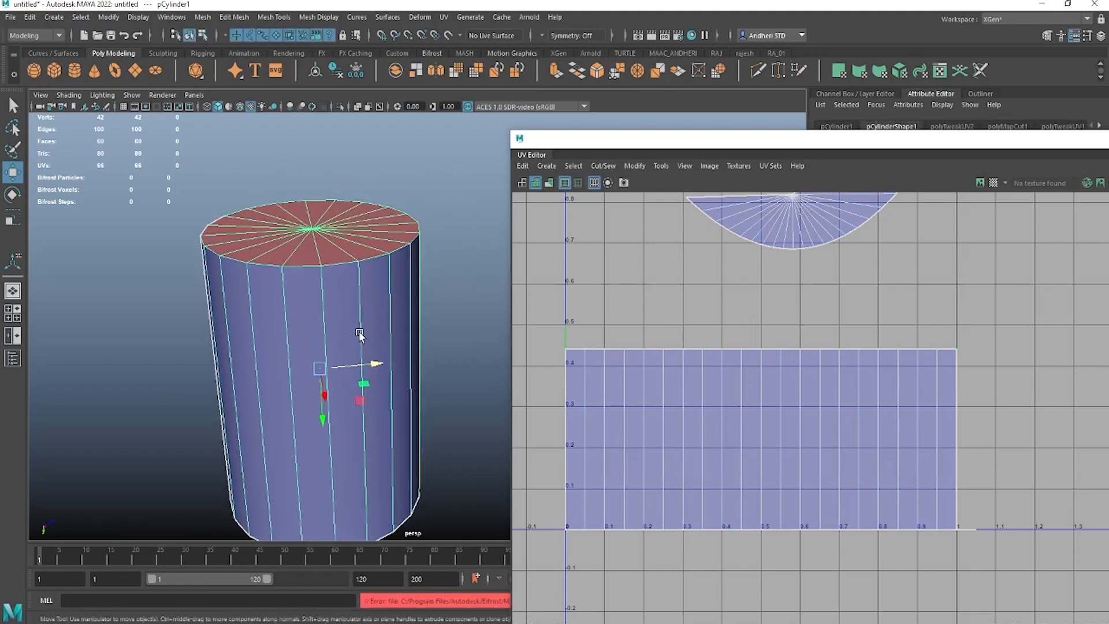
pyautogui.keyDown('alt'); pyautogui.moveTo(389, 334); pyautogui.dragTo(321, 260); pyautogui.keyUp('alt')
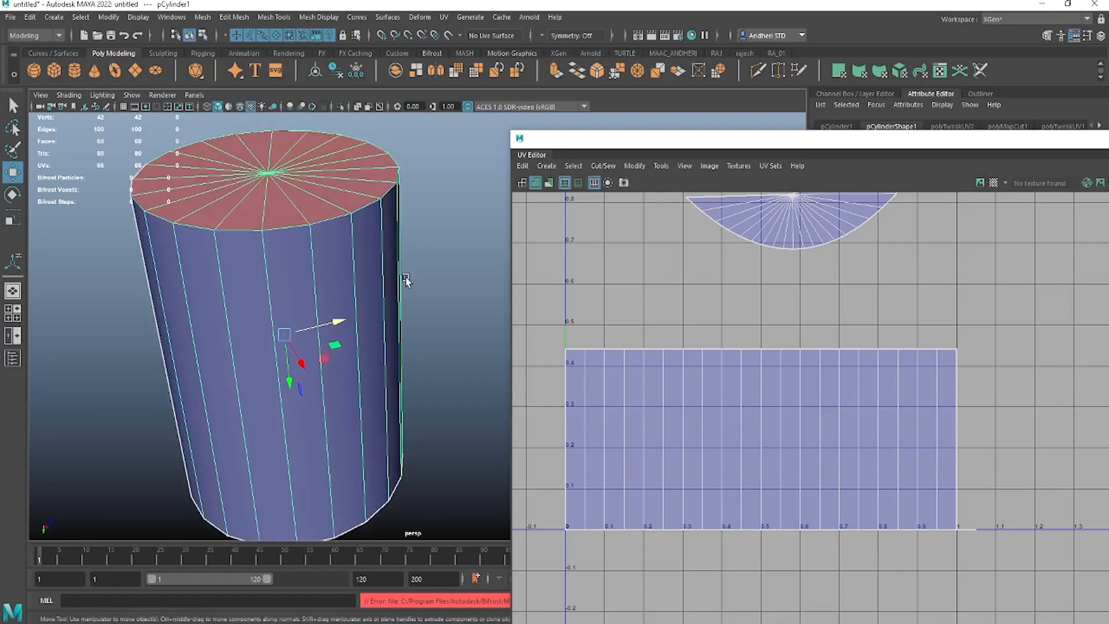
pyautogui.keyDown('alt'); pyautogui.moveTo(405, 277); pyautogui.dragTo(214, 303, button='right'); pyautogui.keyUp('alt')
pyautogui.keyDown('alt'); pyautogui.moveTo(277, 292); pyautogui.dragTo(352, 273); pyautogui.keyUp('alt')
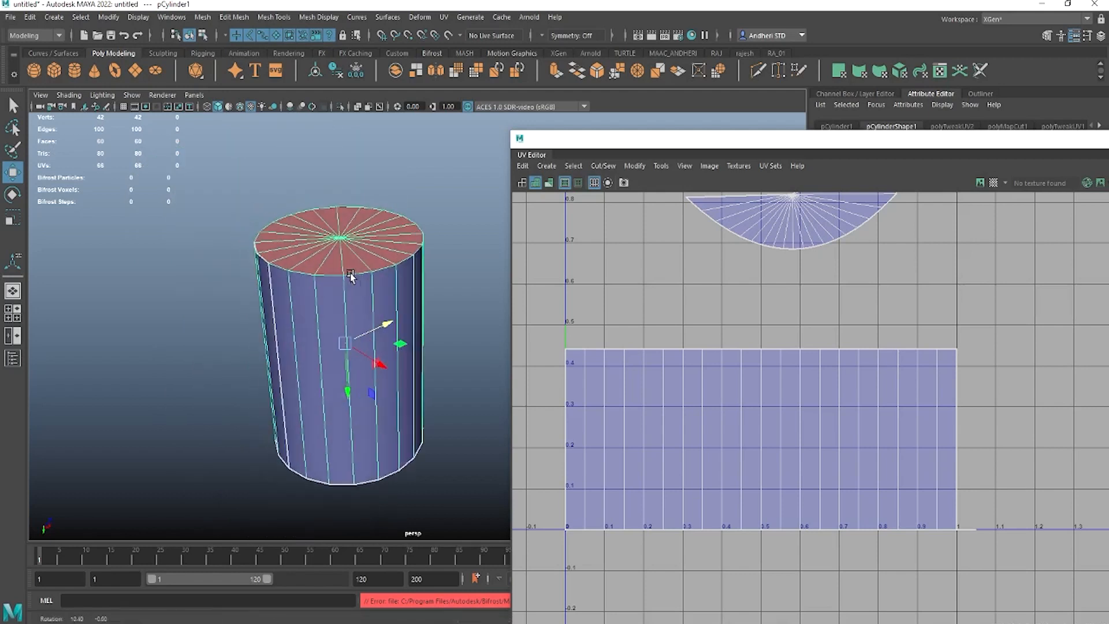
# - Apply a Planar UV projection to the cylinder from the Camera, fitted to the bounding box, and view the whole shell
pyautogui.click(447, 18)
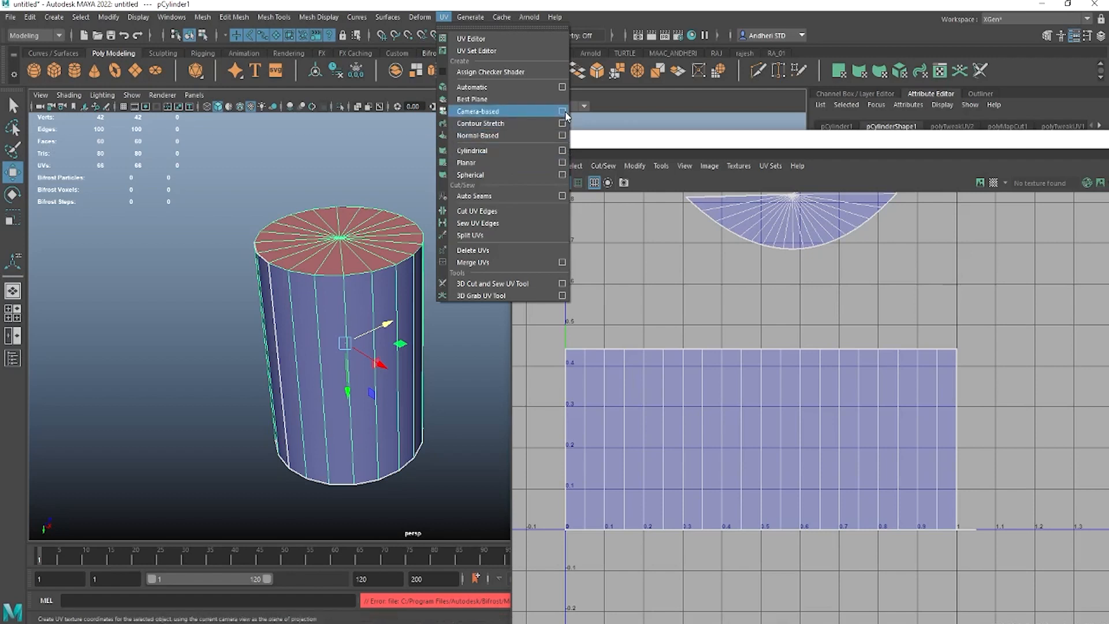
pyautogui.click(563, 162)
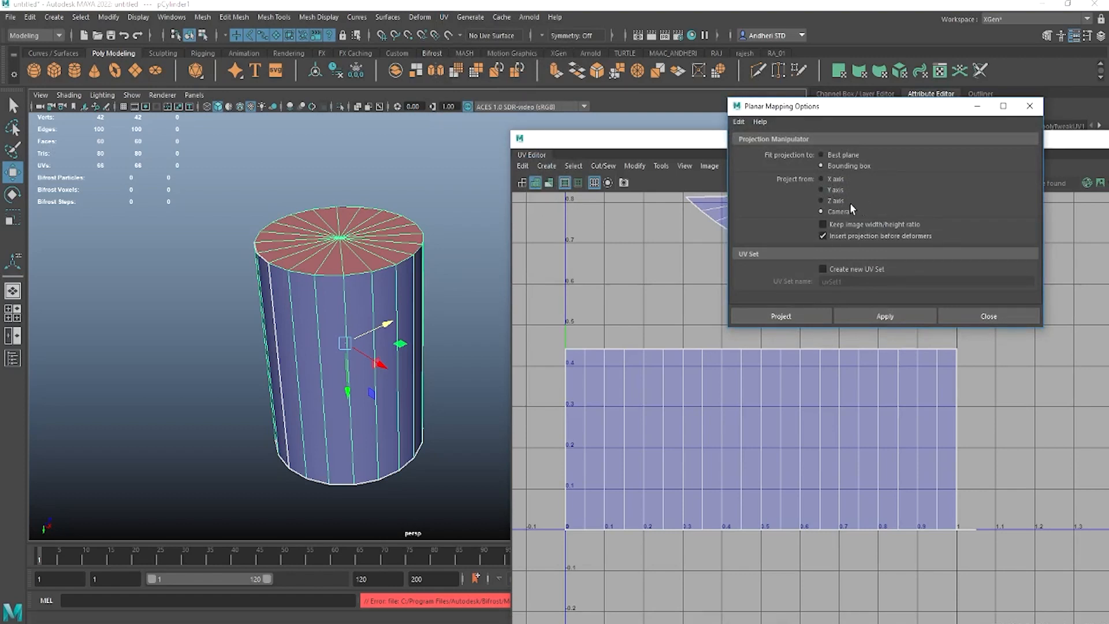
pyautogui.moveTo(341, 411)
pyautogui.keyDown('alt'); pyautogui.mouseDown()
pyautogui.moveTo(336, 395)
pyautogui.moveTo(330, 418)
pyautogui.mouseUp(); pyautogui.keyUp('alt')
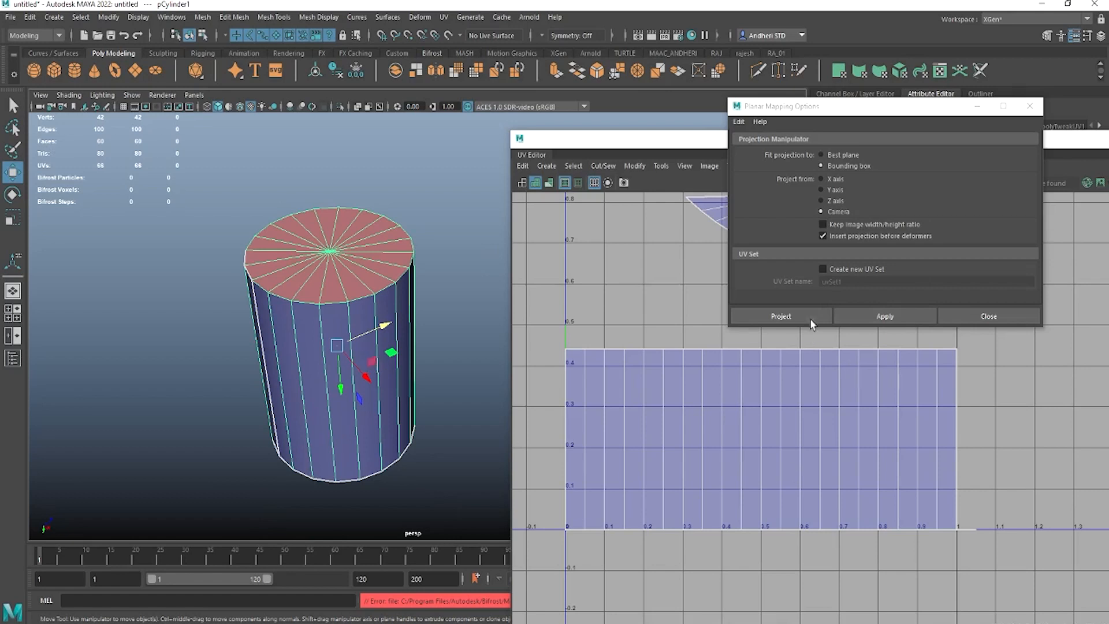
pyautogui.click(885, 316)
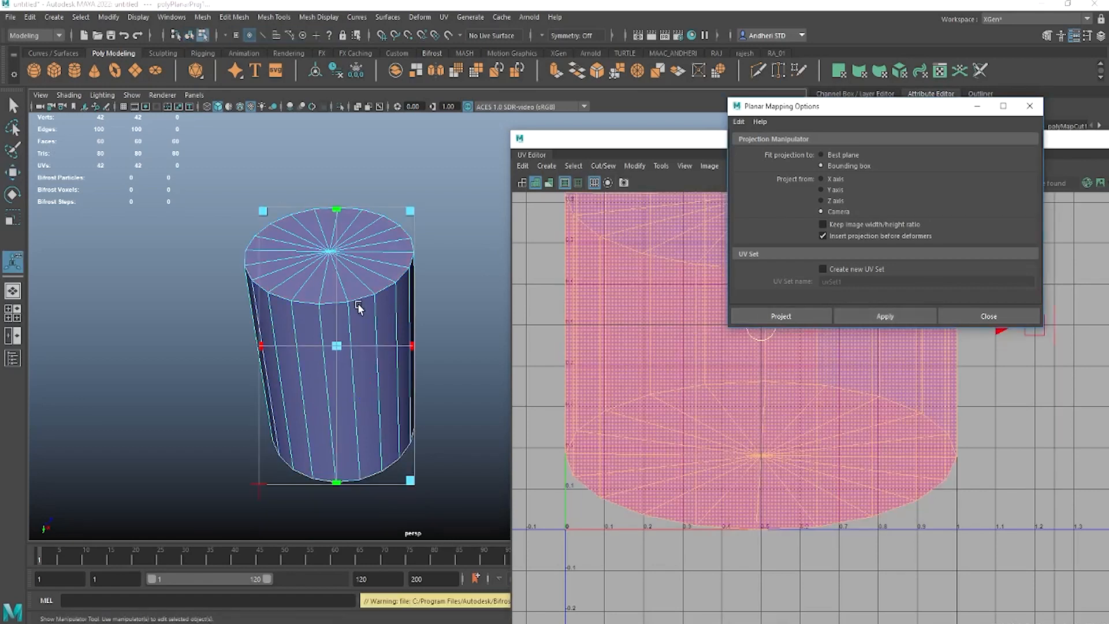
pyautogui.moveTo(847, 107); pyautogui.dragTo(1057, 332)
pyautogui.scroll(-3, 747, 293)
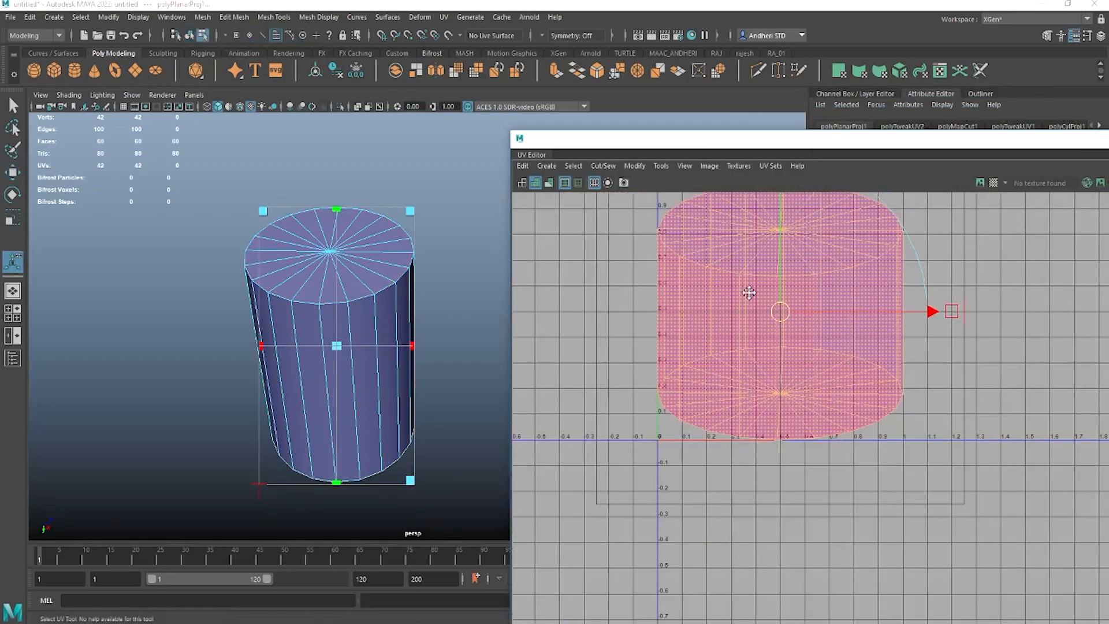
pyautogui.keyDown('alt'); pyautogui.moveTo(747, 293); pyautogui.dragTo(740, 348, button='middle'); pyautogui.keyUp('alt')
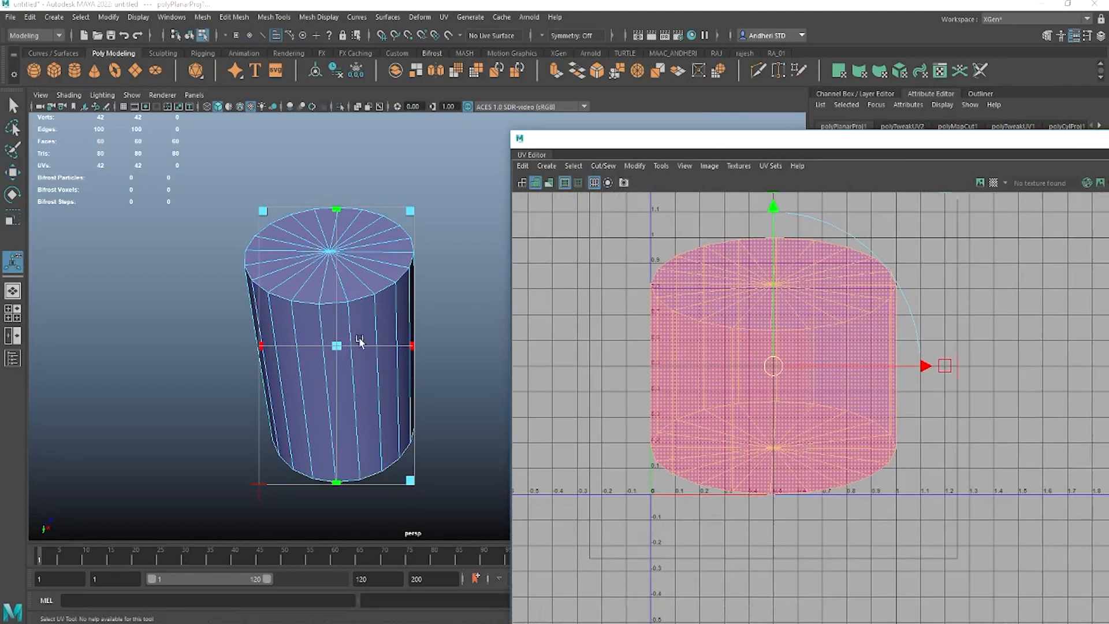
# - Reopen the Planar Mapping options and project the cylinder's UVs from the Z axis, followed by the Y axis
pyautogui.keyDown('alt'); pyautogui.moveTo(415, 366); pyautogui.dragTo(442, 432); pyautogui.keyUp('alt')
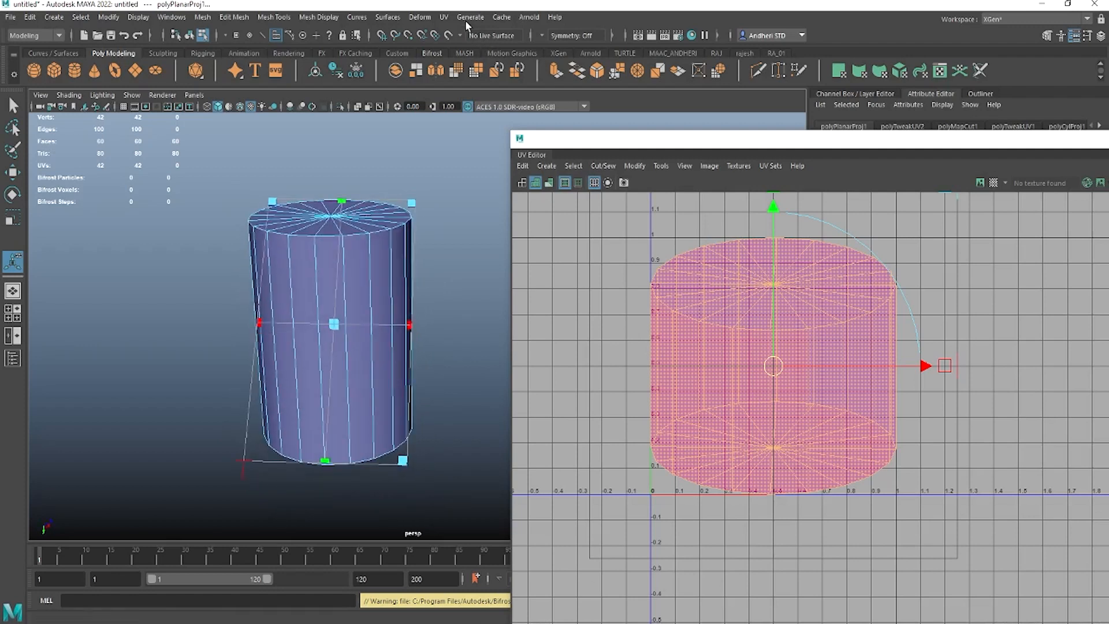
pyautogui.click(444, 17)
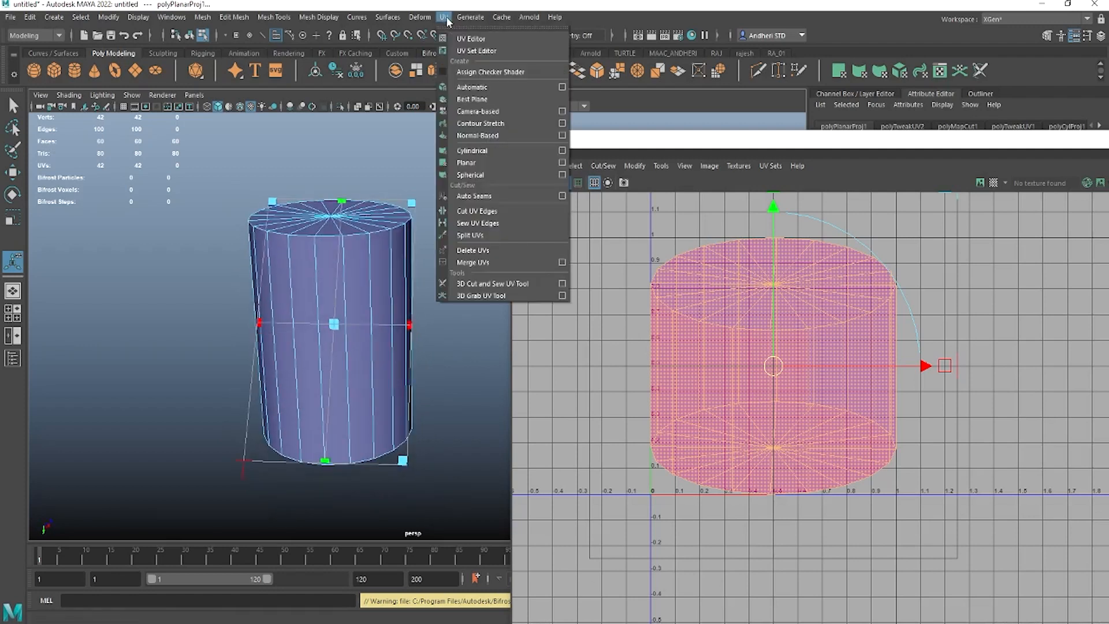
pyautogui.click(562, 162)
pyautogui.moveTo(989, 328); pyautogui.dragTo(733, 233)
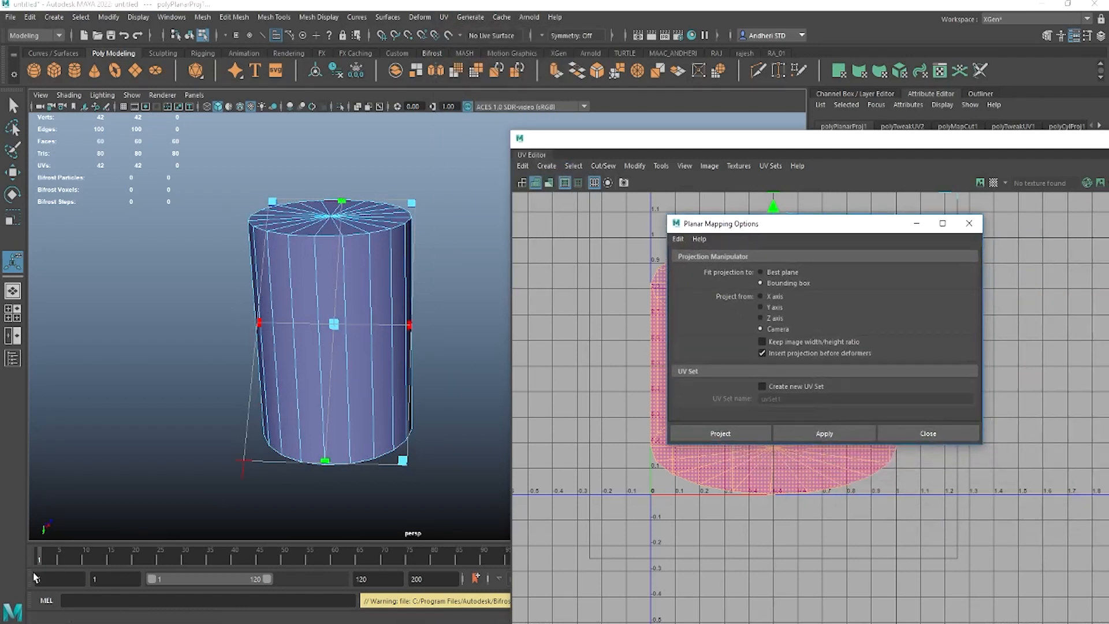
pyautogui.click(775, 318)
pyautogui.click(834, 432)
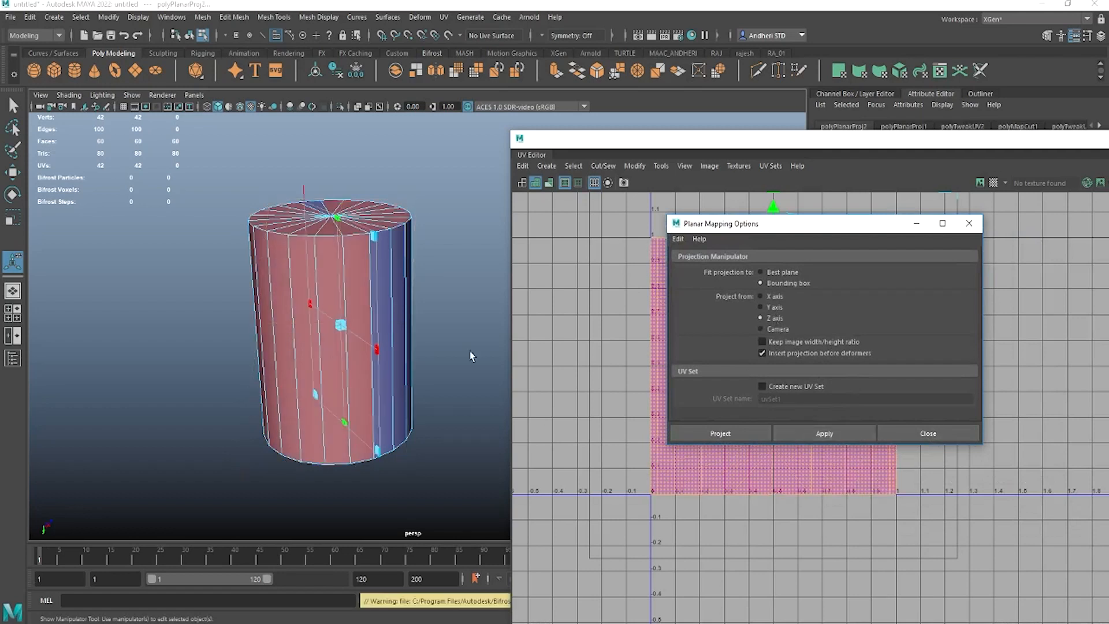
pyautogui.click(774, 309)
pyautogui.click(809, 427)
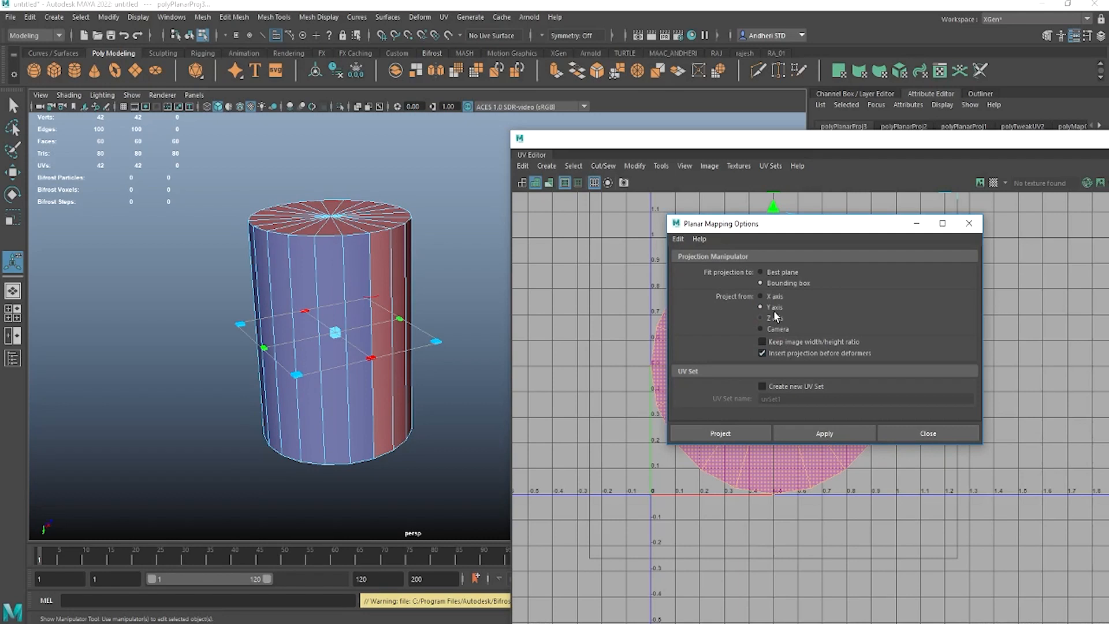
# - Apply a planar projection to the cylinder's UVs from the X axis and close the Planar Mapping options
pyautogui.click(774, 296)
pyautogui.click(822, 434)
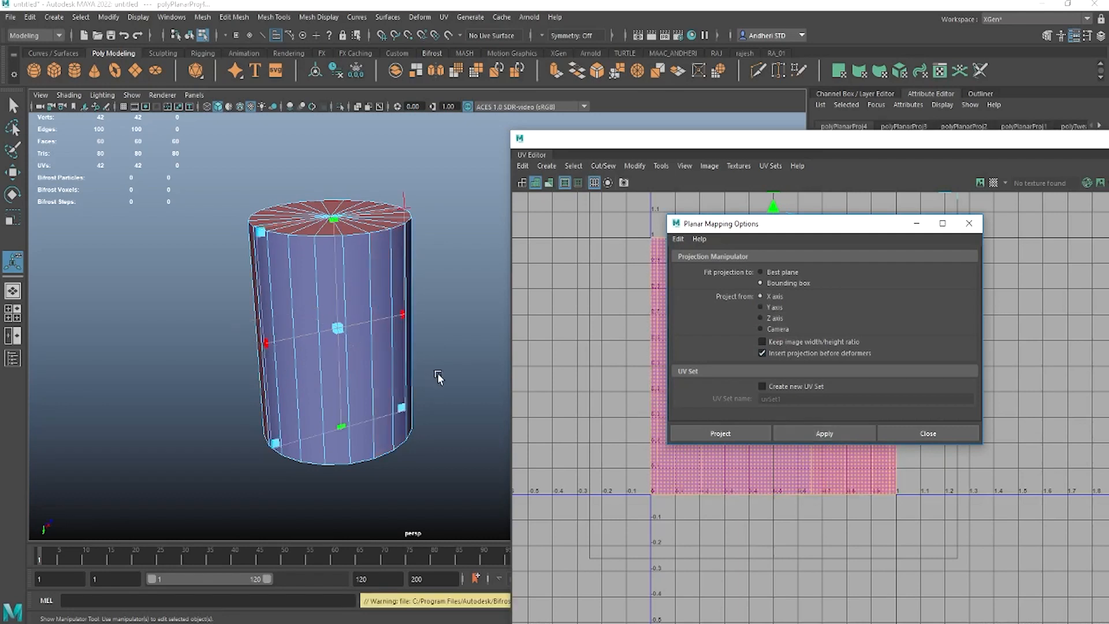
pyautogui.keyDown('alt'); pyautogui.moveTo(398, 366); pyautogui.dragTo(650, 293); pyautogui.keyUp('alt')
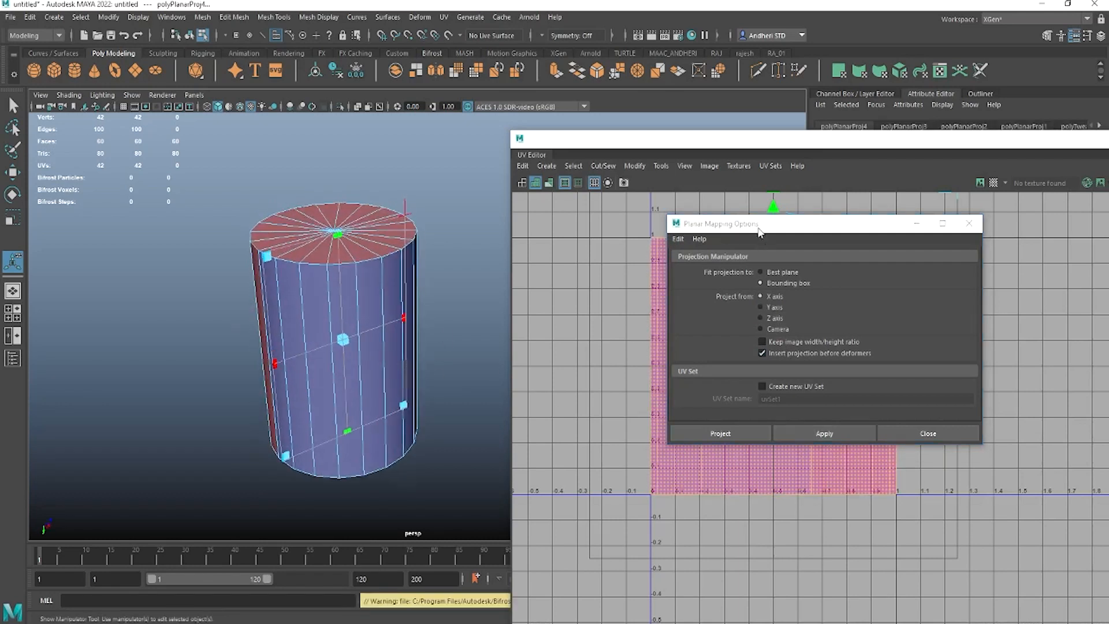
pyautogui.moveTo(754, 224); pyautogui.dragTo(799, 255)
pyautogui.keyDown('alt'); pyautogui.moveTo(384, 346); pyautogui.dragTo(371, 330); pyautogui.keyUp('alt')
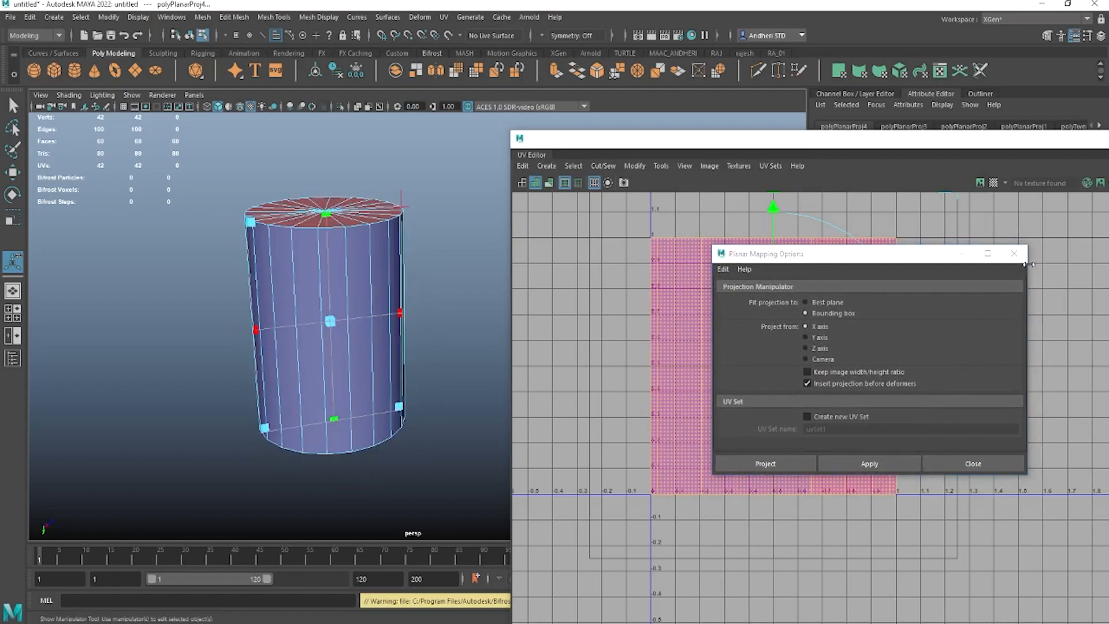
pyautogui.click(1014, 253)
# - Return the cylinder from the projection manipulator to object selection and reselect the whole cylinder
pyautogui.moveTo(362, 264); pyautogui.dragTo(407, 263, button='right')
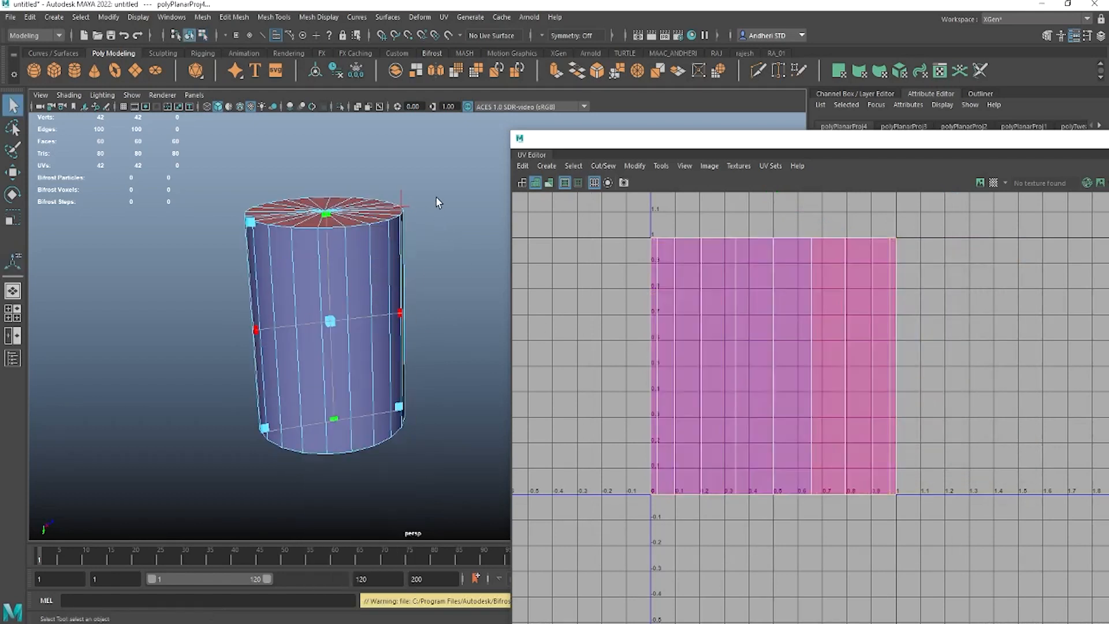
pyautogui.click(376, 256)
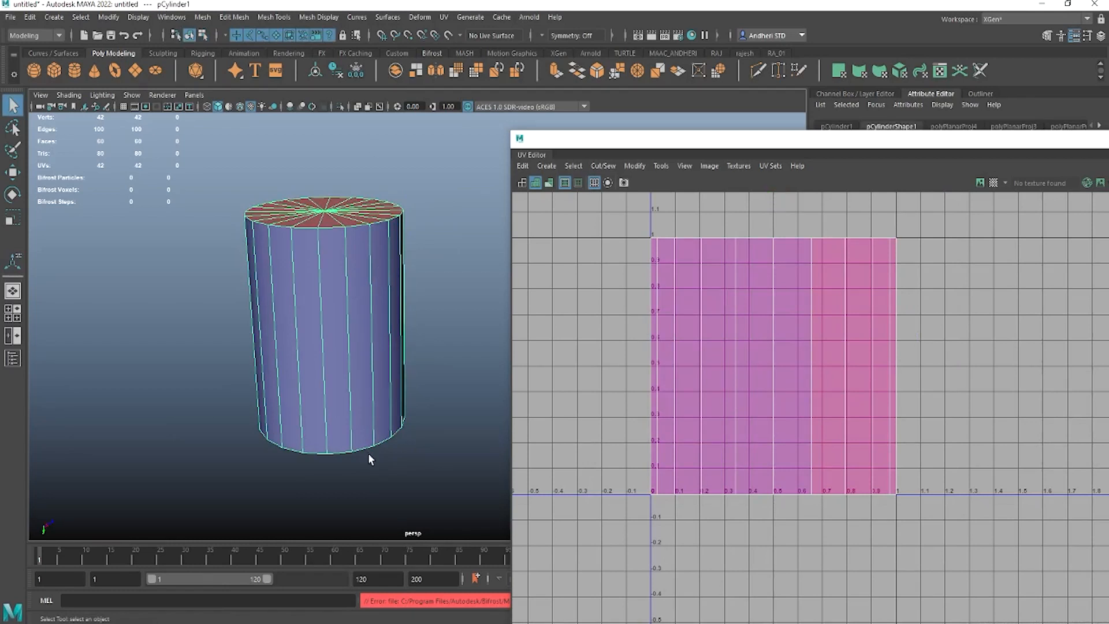
pyautogui.click(446, 218)
pyautogui.click(279, 413)
# - Examine the file name, image format and pixel size settings of the UV Snapshot options, and close them without exporting
pyautogui.click(714, 167)
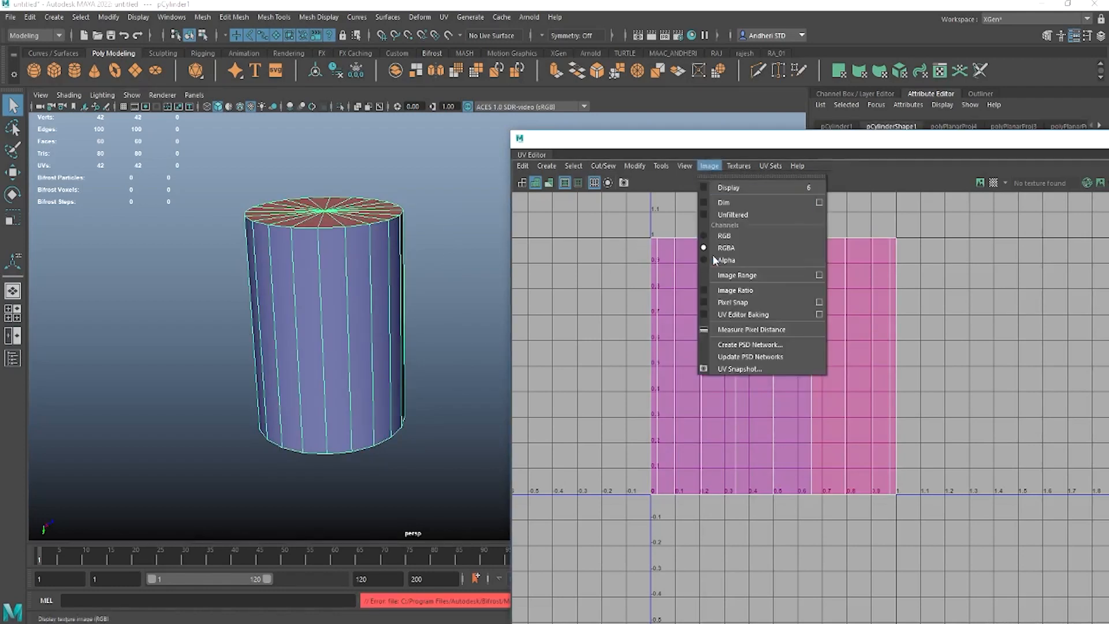
pyautogui.click(739, 370)
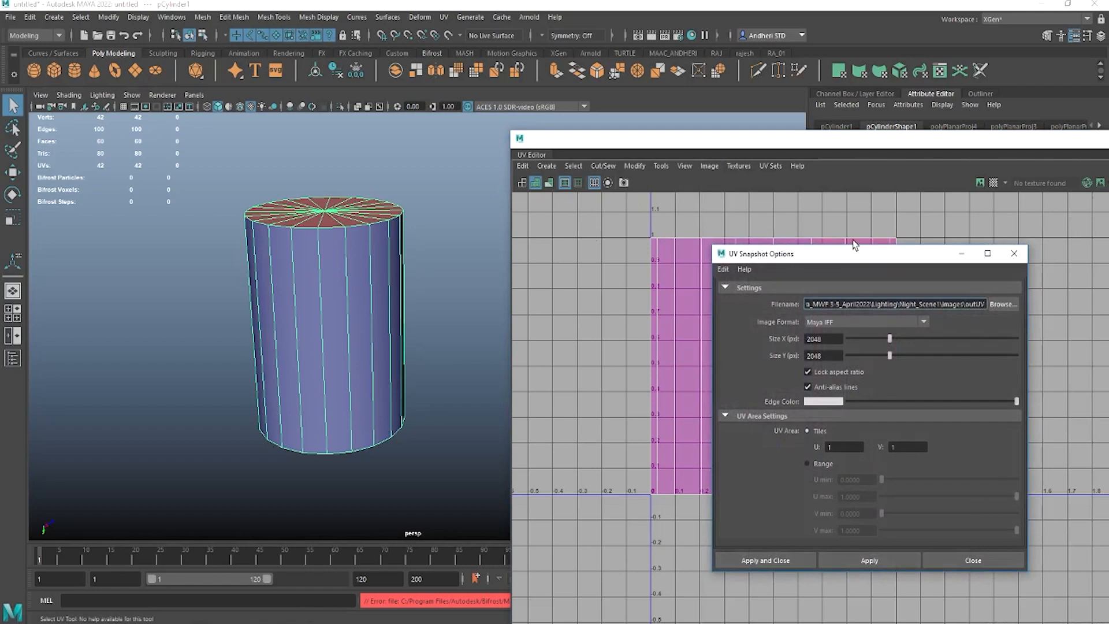
pyautogui.moveTo(857, 256); pyautogui.dragTo(402, 201)
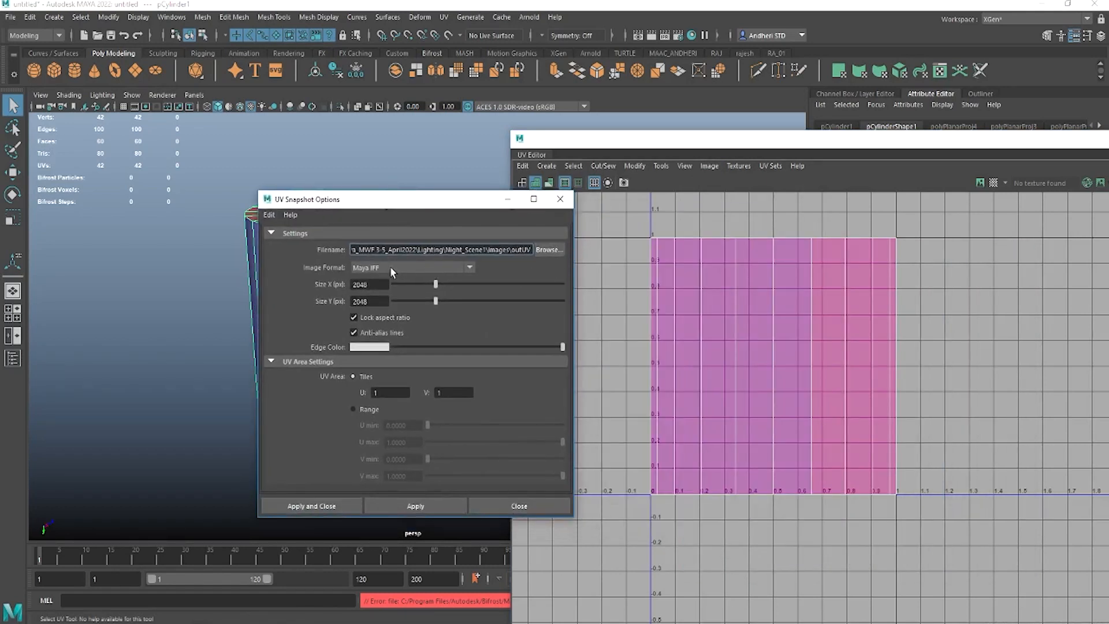
pyautogui.click(373, 284)
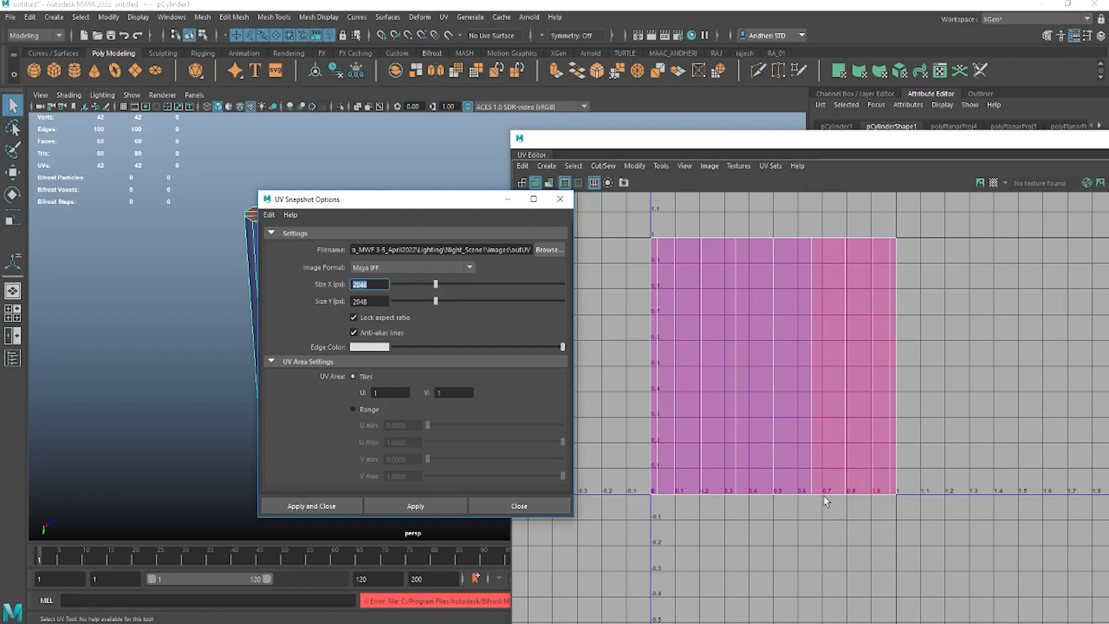
pyautogui.click(679, 145)
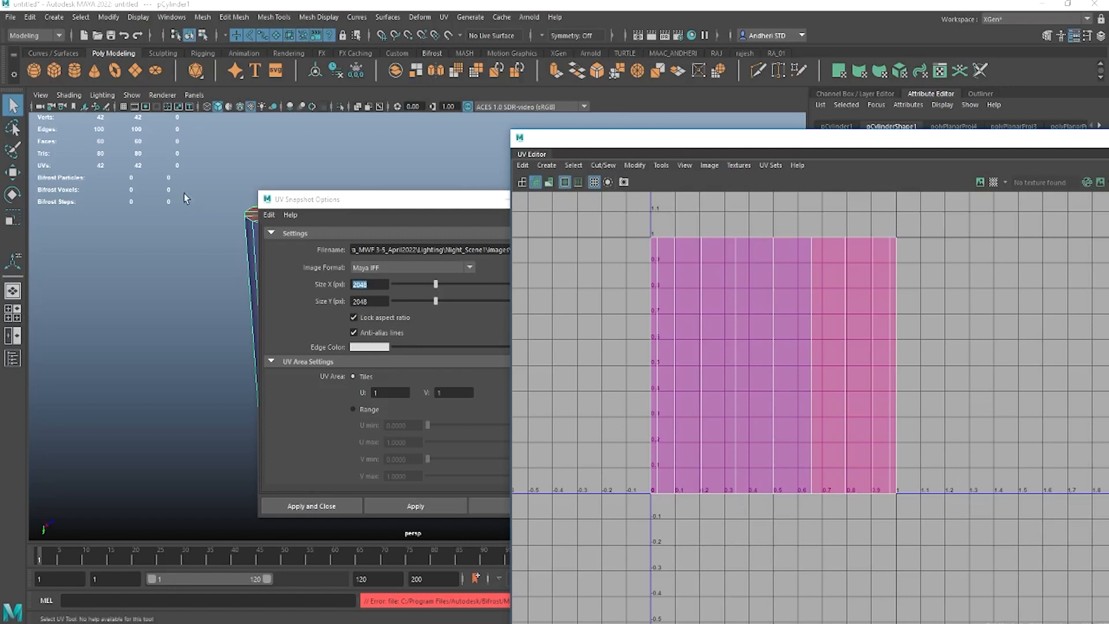
pyautogui.moveTo(331, 202); pyautogui.dragTo(452, 267)
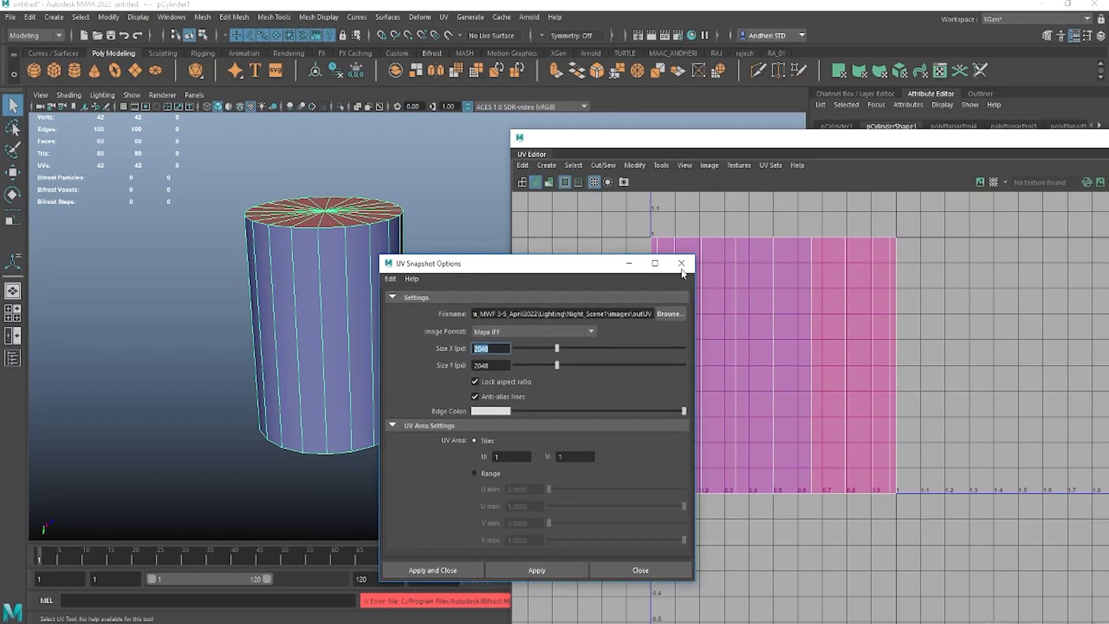
pyautogui.click(681, 264)
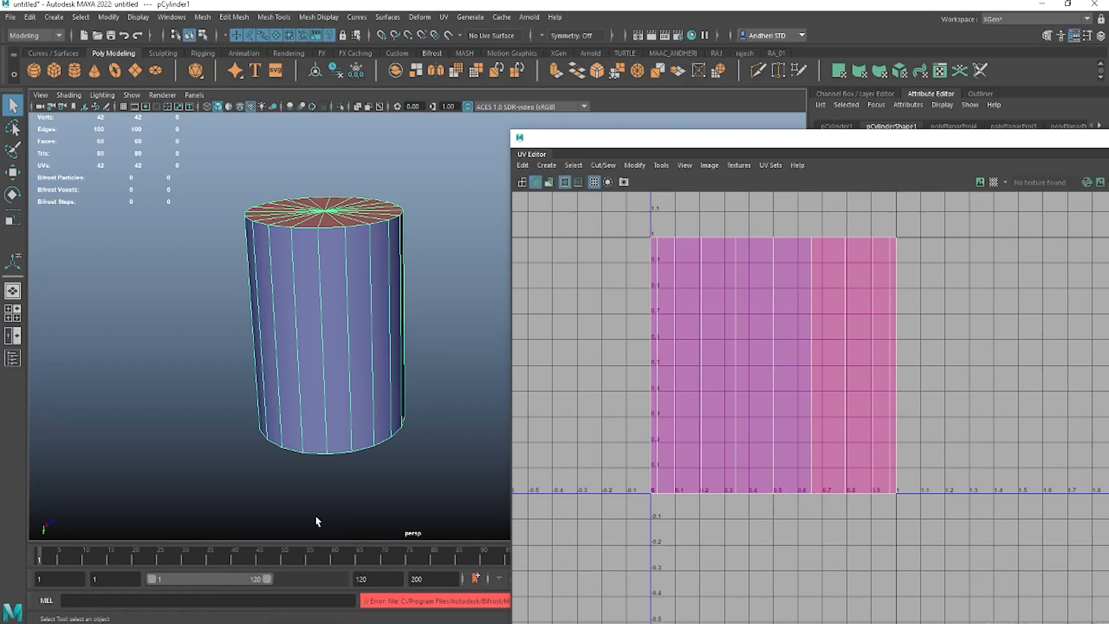
# - Enlarge the UV Editor to examine the UV Toolkit's Create, Cut and Sew and Unfold tools, and restore it beside the cylinder
pyautogui.keyDown('alt'); pyautogui.moveTo(315, 520); pyautogui.dragTo(398, 512); pyautogui.keyUp('alt')
pyautogui.keyDown('alt'); pyautogui.moveTo(408, 357); pyautogui.dragTo(356, 373, button='middle'); pyautogui.keyUp('alt')
pyautogui.keyDown('alt'); pyautogui.moveTo(327, 369); pyautogui.dragTo(349, 369, button='right'); pyautogui.keyUp('alt')
pyautogui.keyDown('alt'); pyautogui.moveTo(348, 370); pyautogui.dragTo(334, 386); pyautogui.keyUp('alt')
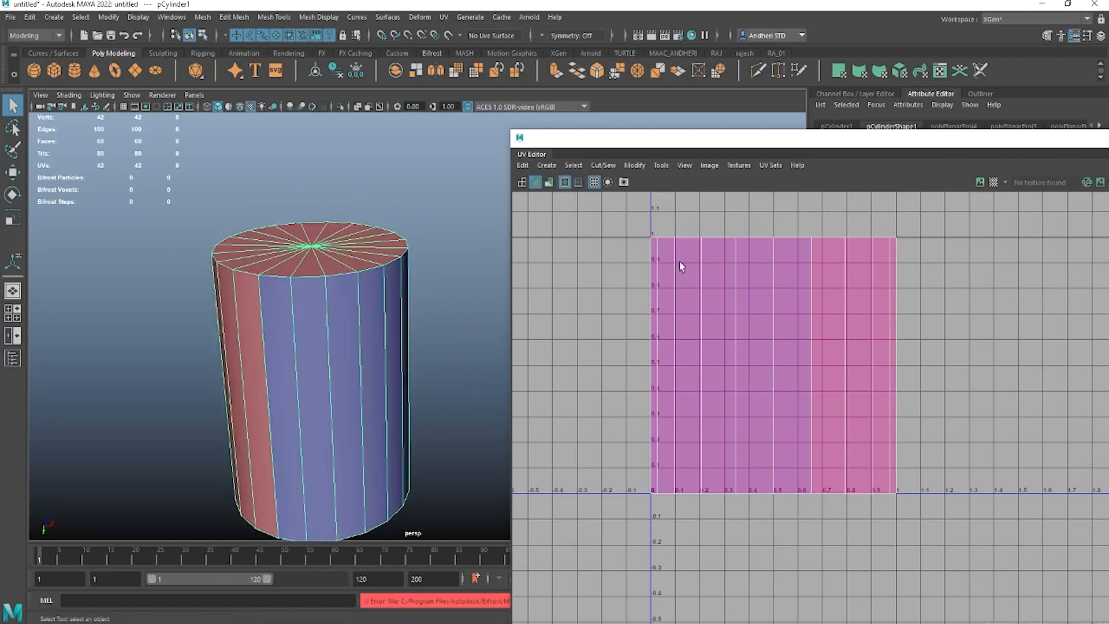
pyautogui.moveTo(780, 133); pyautogui.dragTo(375, 144)
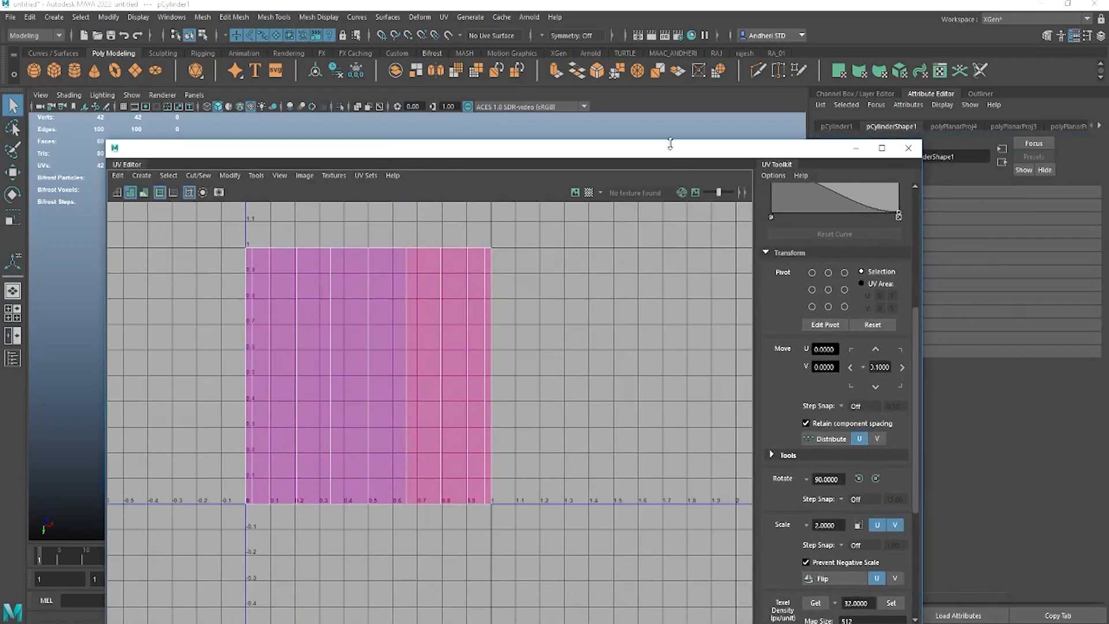
pyautogui.moveTo(725, 157); pyautogui.dragTo(705, 38)
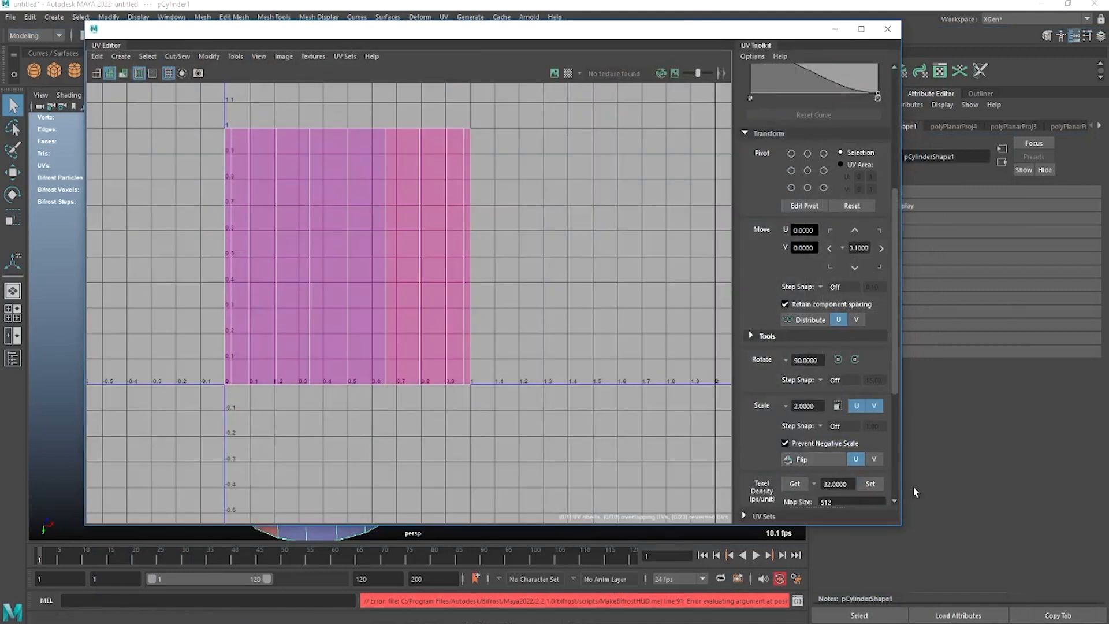
pyautogui.click(861, 29)
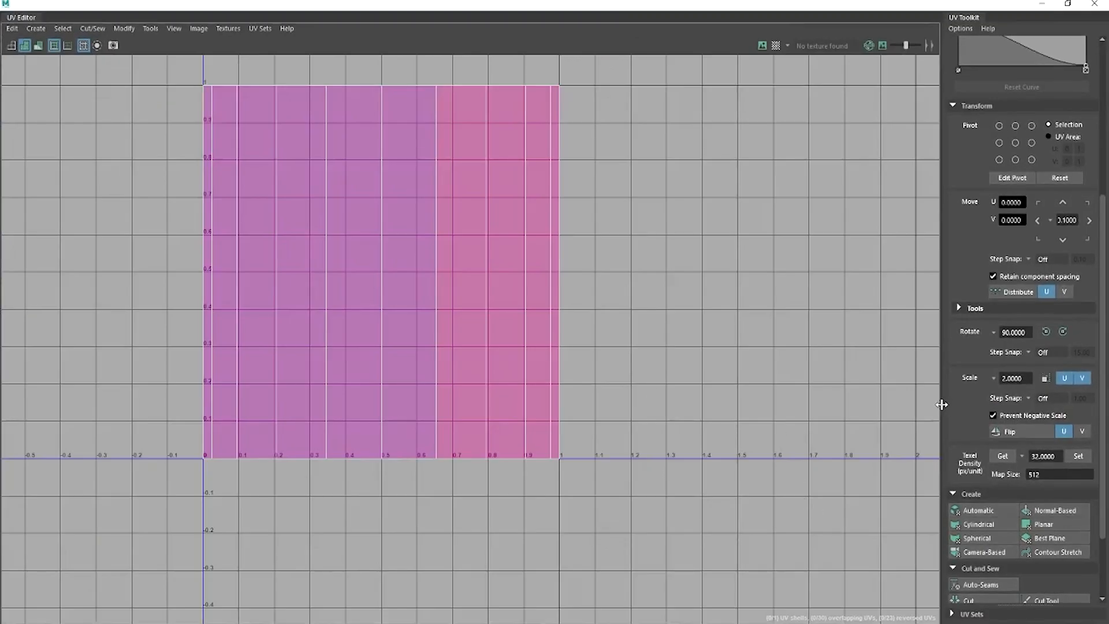
pyautogui.moveTo(941, 404); pyautogui.dragTo(901, 402)
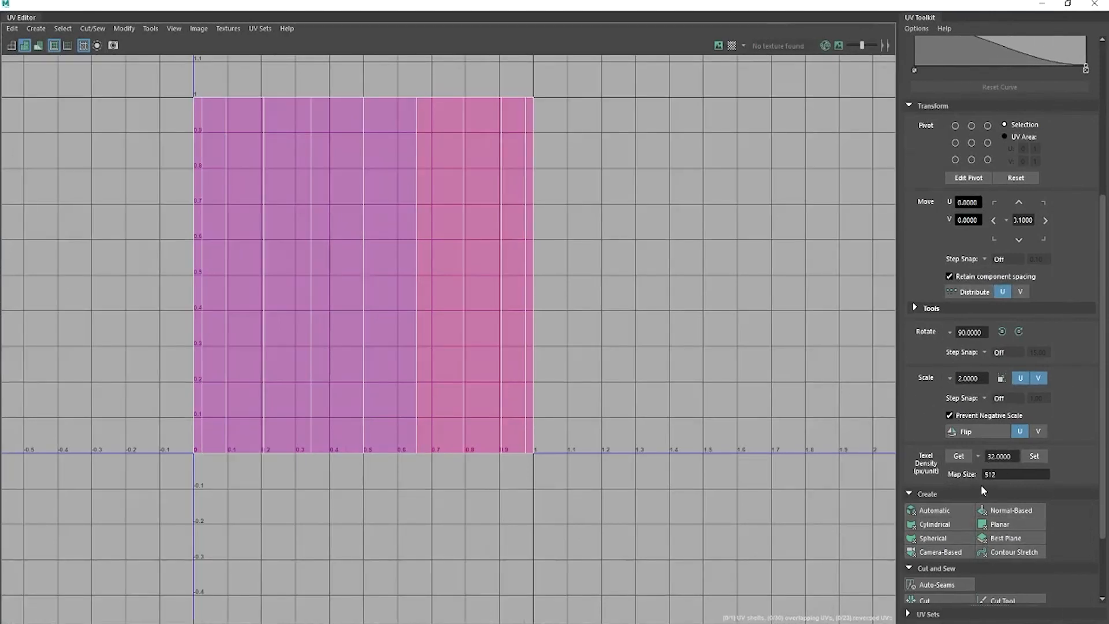
pyautogui.scroll(-3, 980, 484)
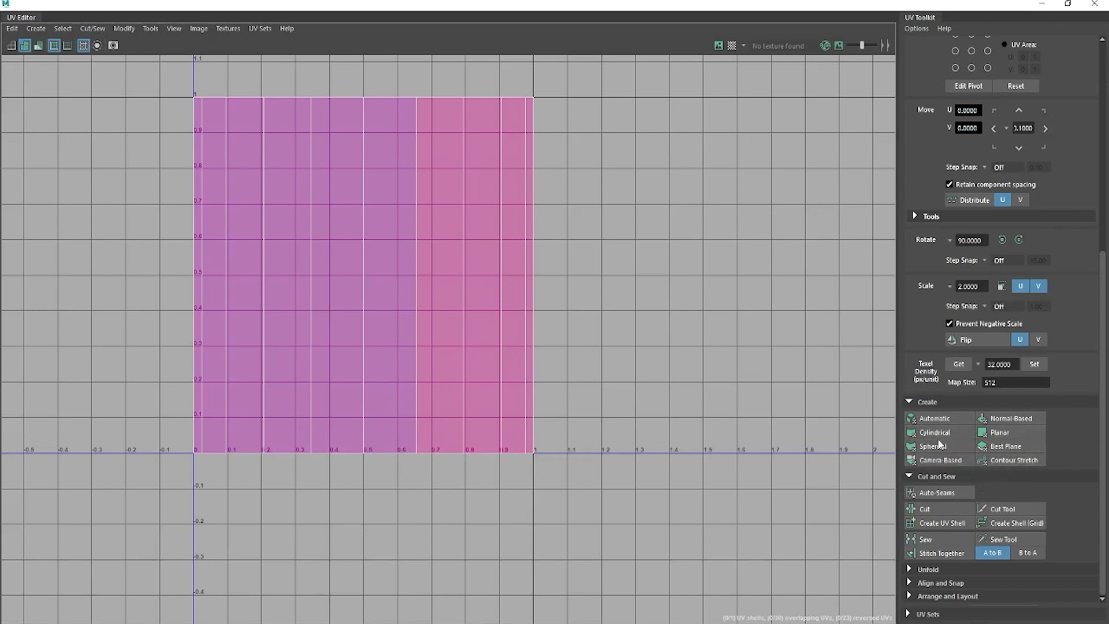
pyautogui.click(920, 570)
pyautogui.scroll(-2, 954, 541)
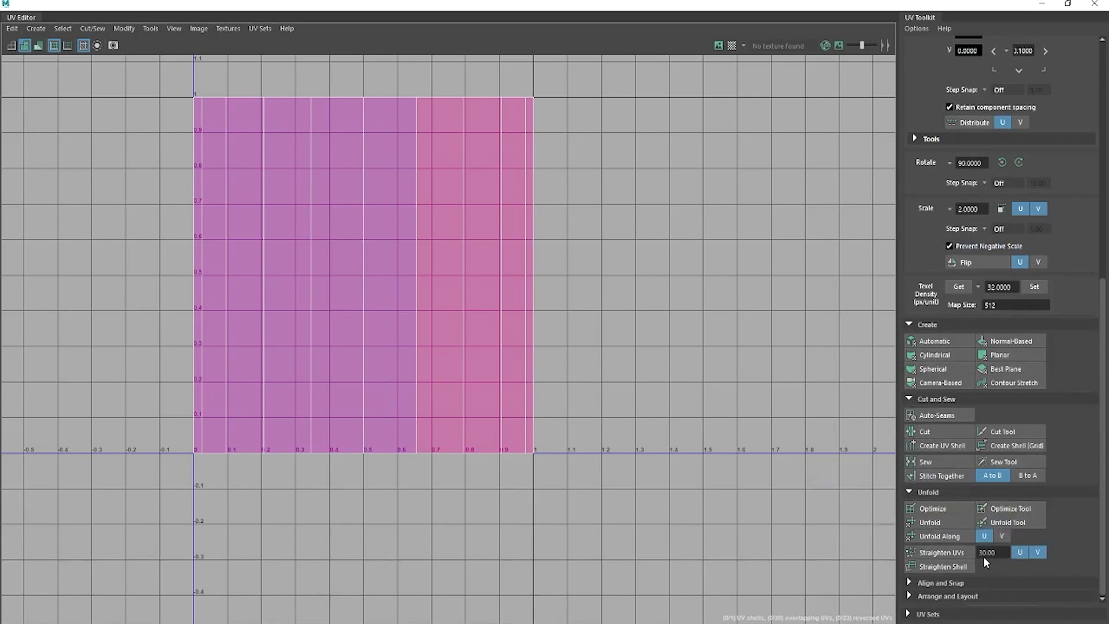
pyautogui.moveTo(834, 8); pyautogui.dragTo(870, 114)
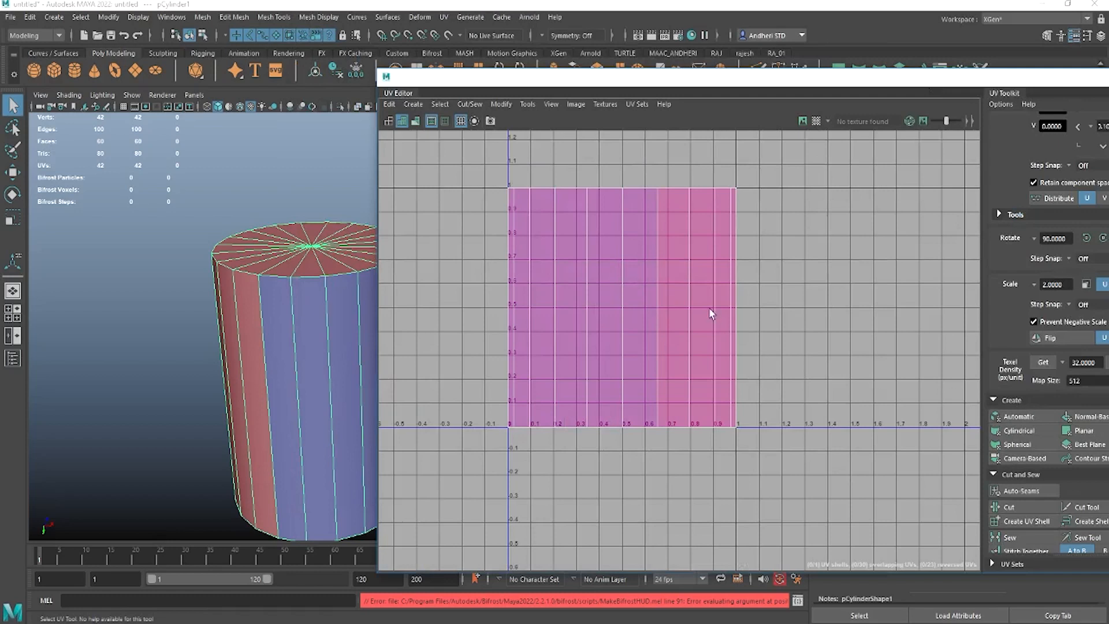
# - Select all of the cylinder's UVs in the UV Editor, and return the cylinder to object selection
pyautogui.moveTo(710, 311); pyautogui.dragTo(854, 302, button='right')
pyautogui.keyDown('shift'); pyautogui.rightClick(630, 298); pyautogui.keyUp('shift')
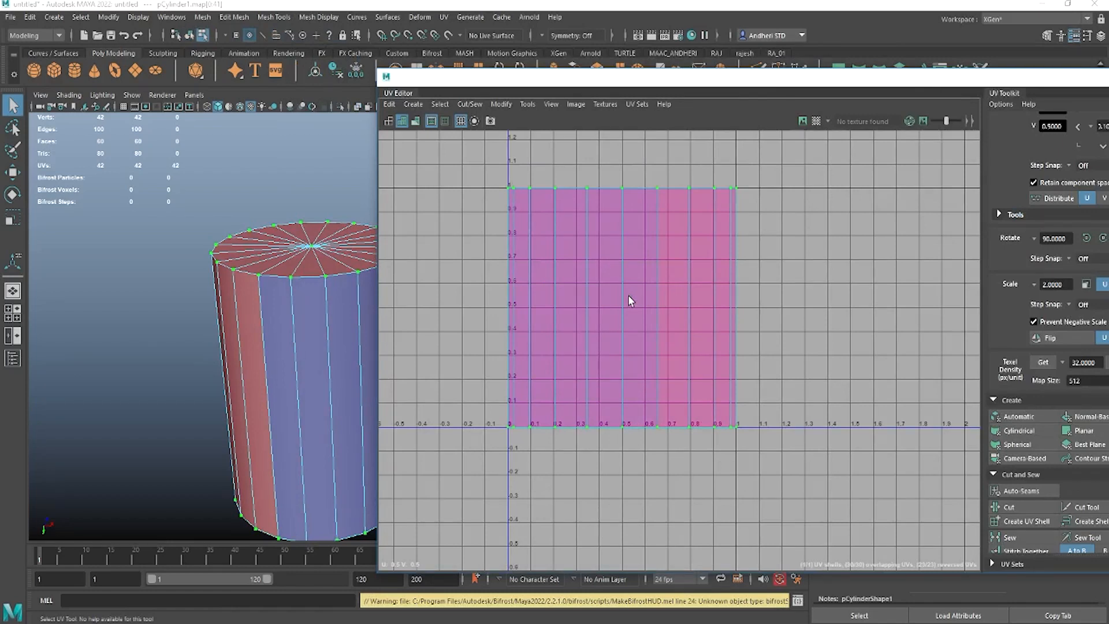
pyautogui.keyDown('alt'); pyautogui.moveTo(307, 181); pyautogui.dragTo(294, 273); pyautogui.keyUp('alt')
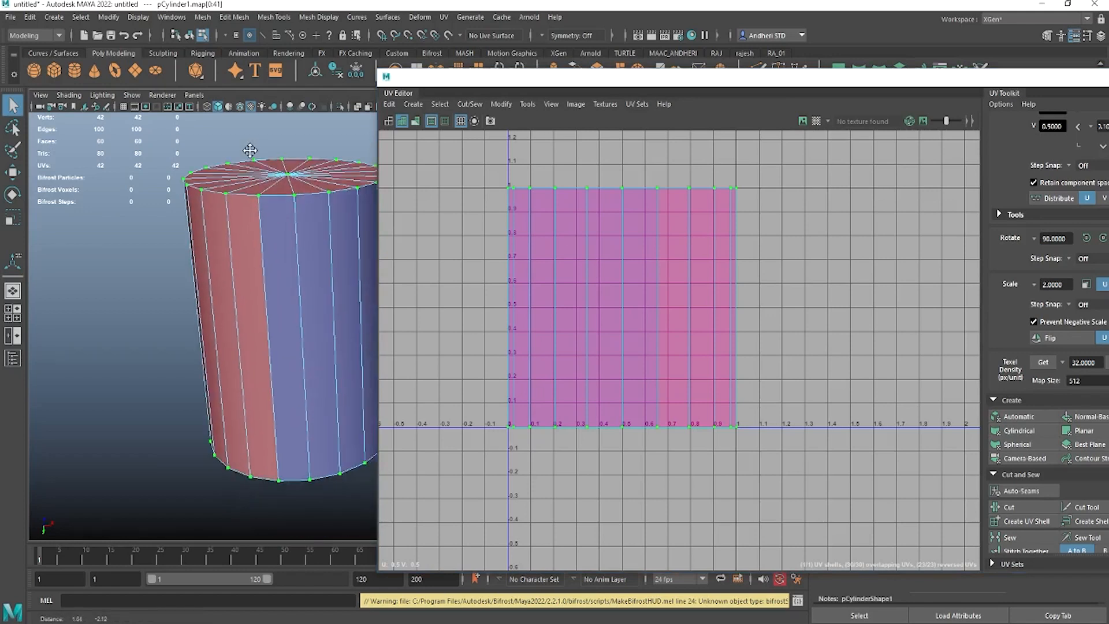
pyautogui.moveTo(294, 272); pyautogui.dragTo(362, 258, button='right')
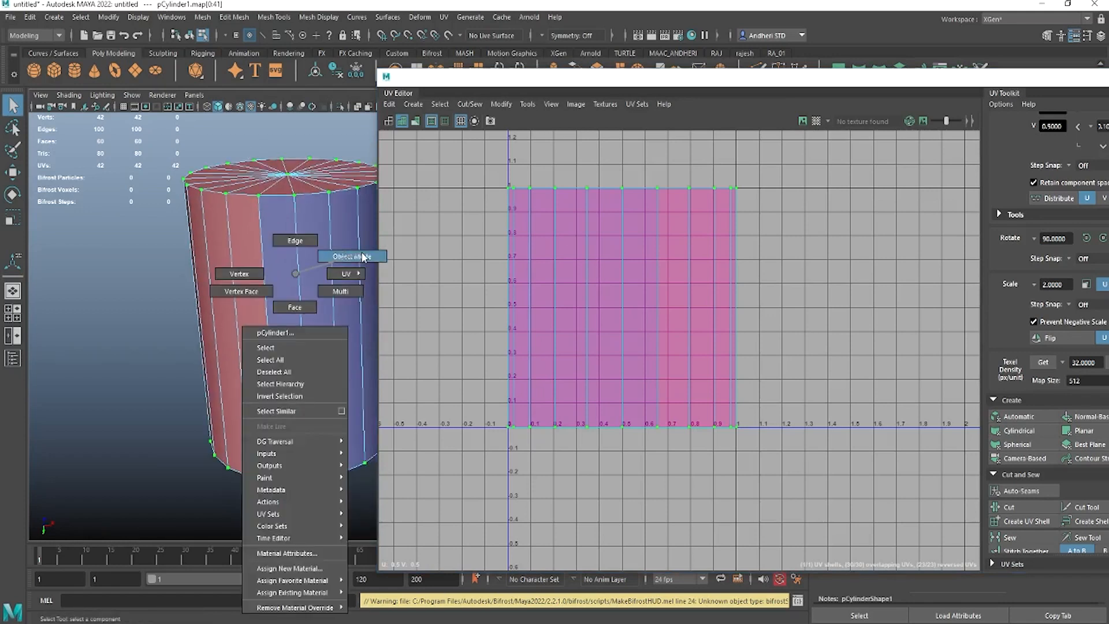
pyautogui.moveTo(363, 257); pyautogui.dragTo(363, 257, button='right')
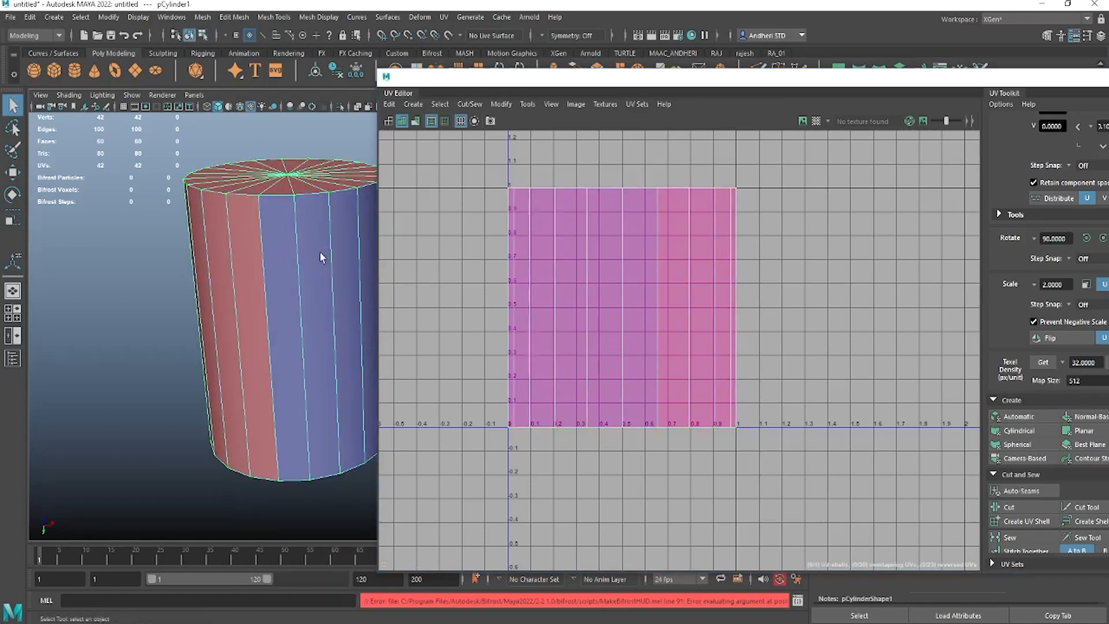
# - Display the cylinder's face normals and examine their direction on the side and the top cap
pyautogui.click(137, 17)
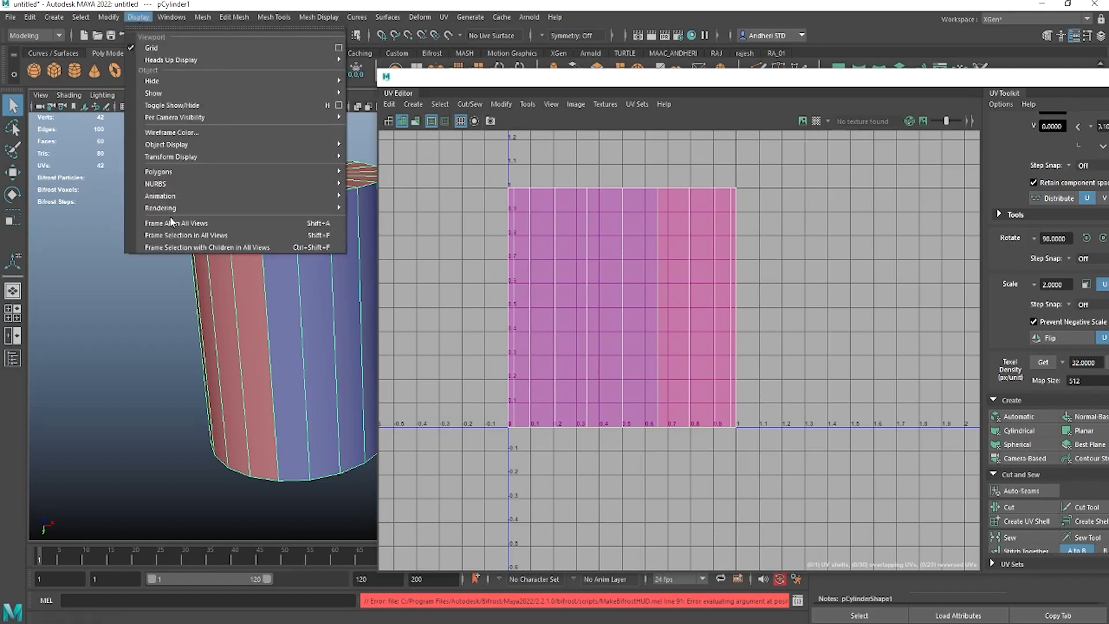
pyautogui.moveTo(190, 171)
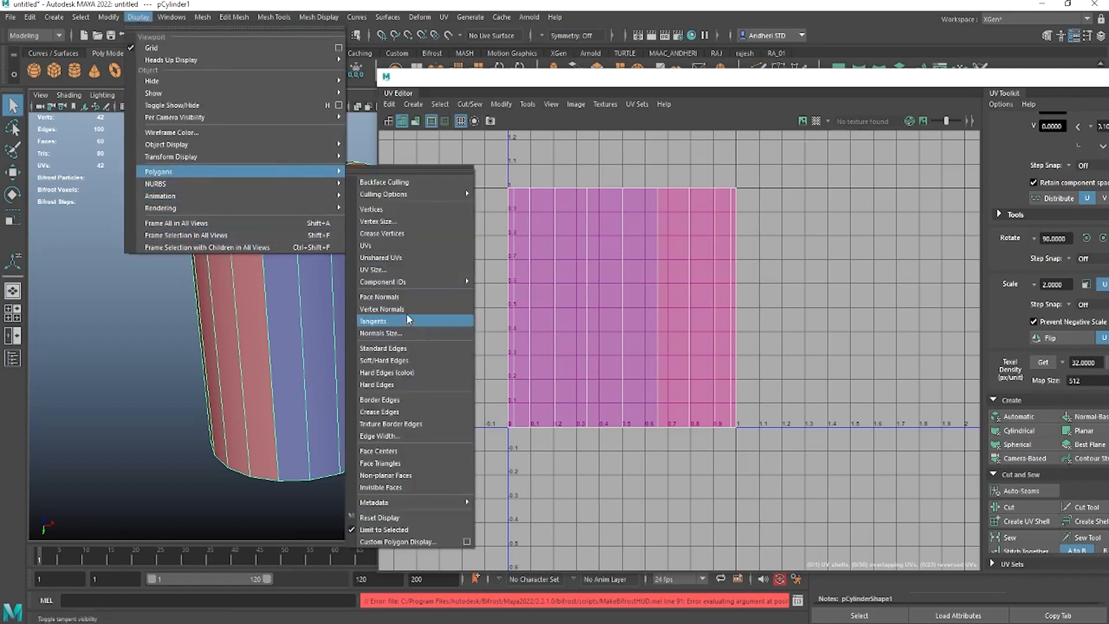
pyautogui.click(406, 297)
pyautogui.keyDown('alt'); pyautogui.moveTo(272, 269); pyautogui.dragTo(239, 289); pyautogui.keyUp('alt')
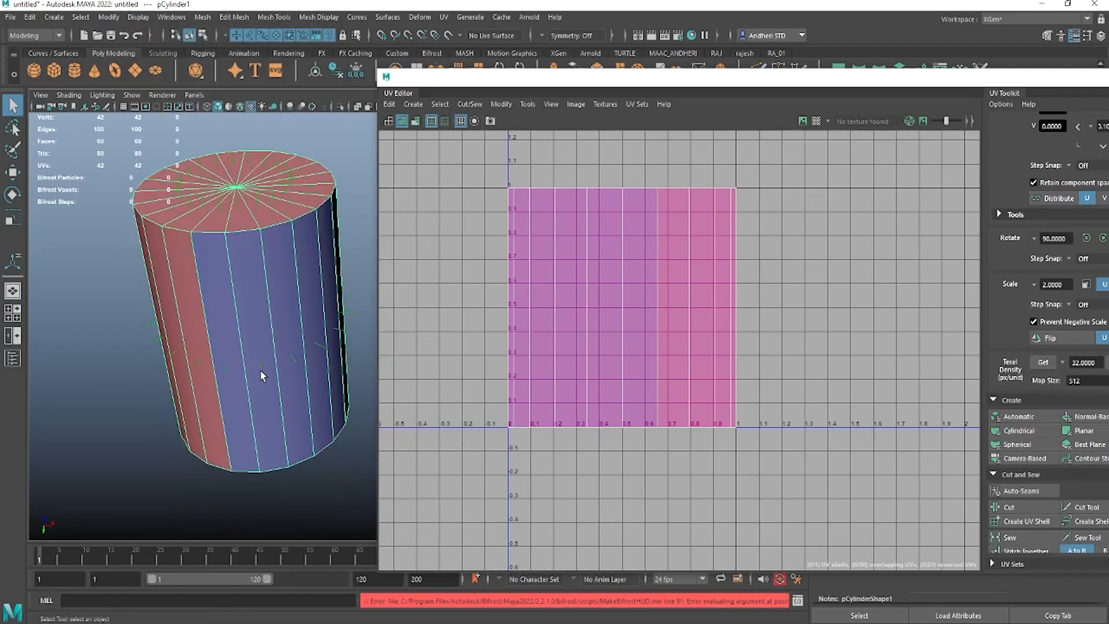
pyautogui.keyDown('alt'); pyautogui.moveTo(260, 370); pyautogui.dragTo(247, 334); pyautogui.keyUp('alt')
pyautogui.keyDown('alt'); pyautogui.moveTo(247, 334); pyautogui.dragTo(314, 363, button='right'); pyautogui.keyUp('alt')
pyautogui.keyDown('alt'); pyautogui.moveTo(242, 324); pyautogui.dragTo(274, 345, button='middle'); pyautogui.keyUp('alt')
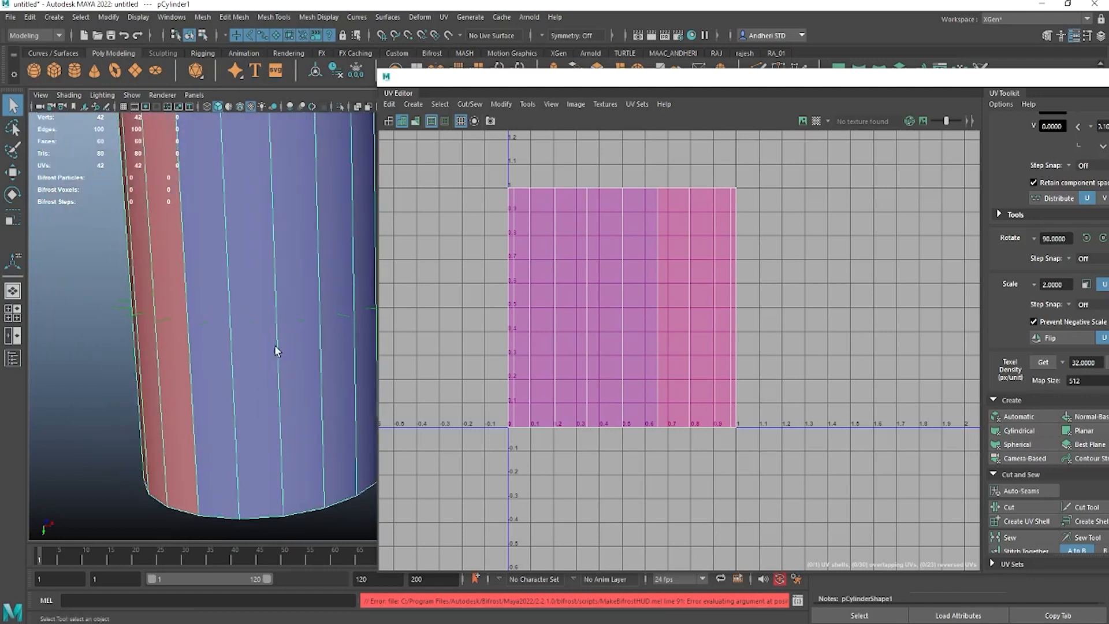
pyautogui.keyDown('alt'); pyautogui.moveTo(275, 346); pyautogui.dragTo(237, 362, button='right'); pyautogui.keyUp('alt')
pyautogui.keyDown('alt'); pyautogui.moveTo(237, 362); pyautogui.dragTo(245, 349); pyautogui.keyUp('alt')
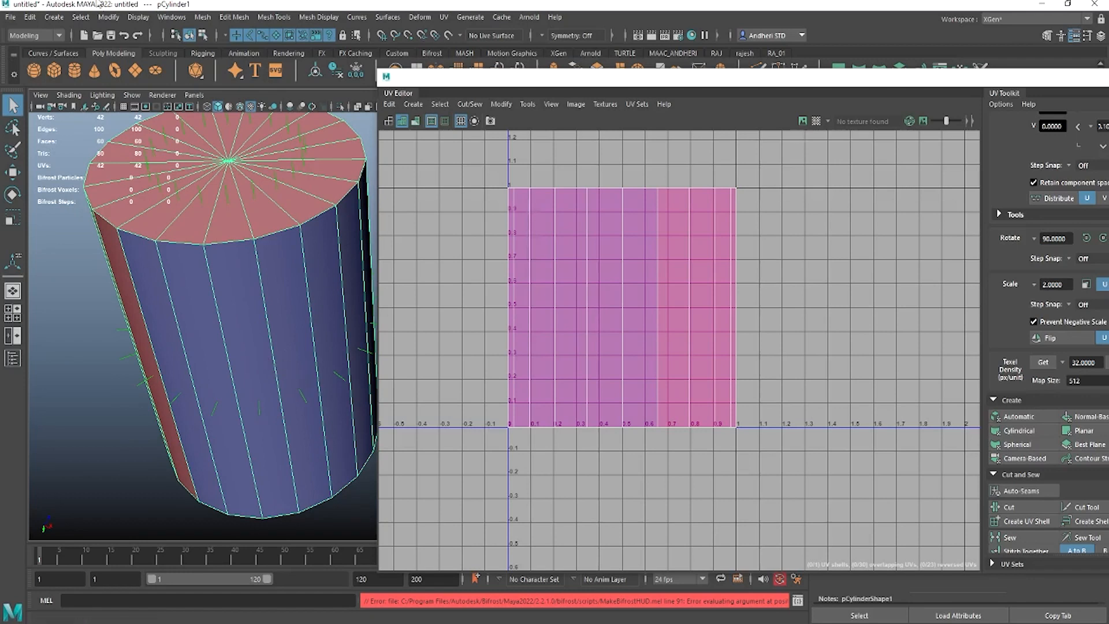
# - Hide the cylinder's face normals
pyautogui.click(134, 18)
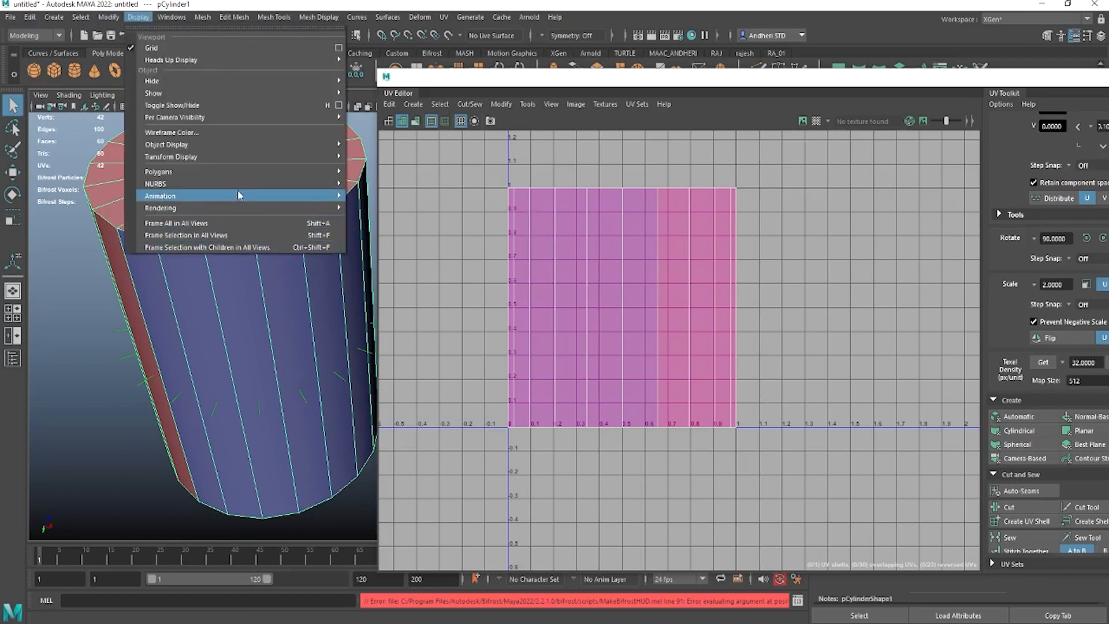
pyautogui.moveTo(239, 173)
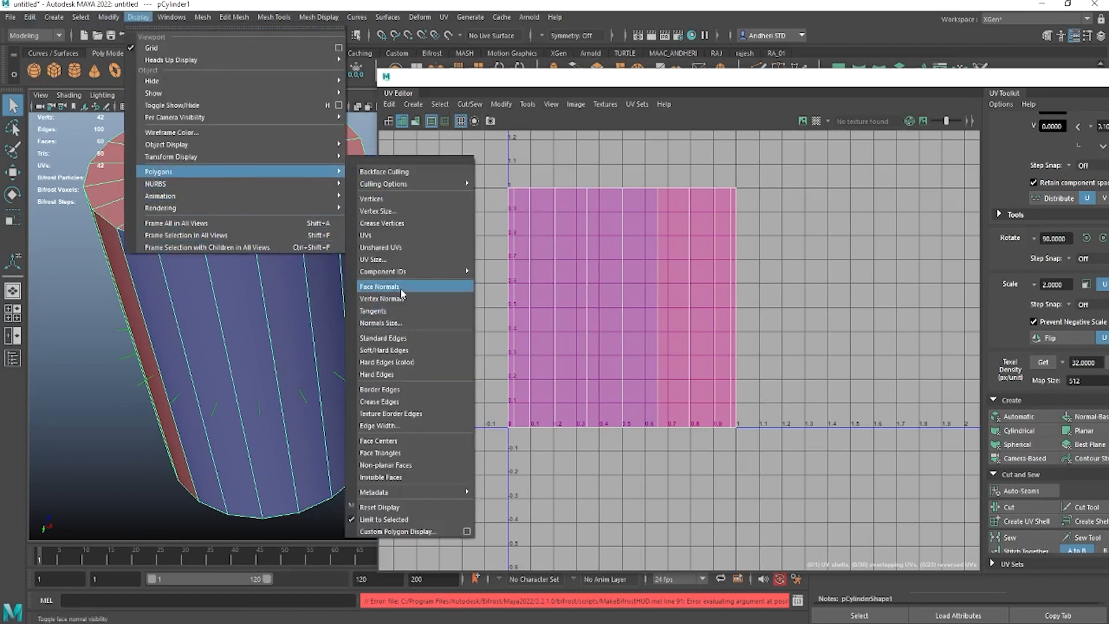
pyautogui.click(380, 286)
pyautogui.scroll(-3, 243, 380)
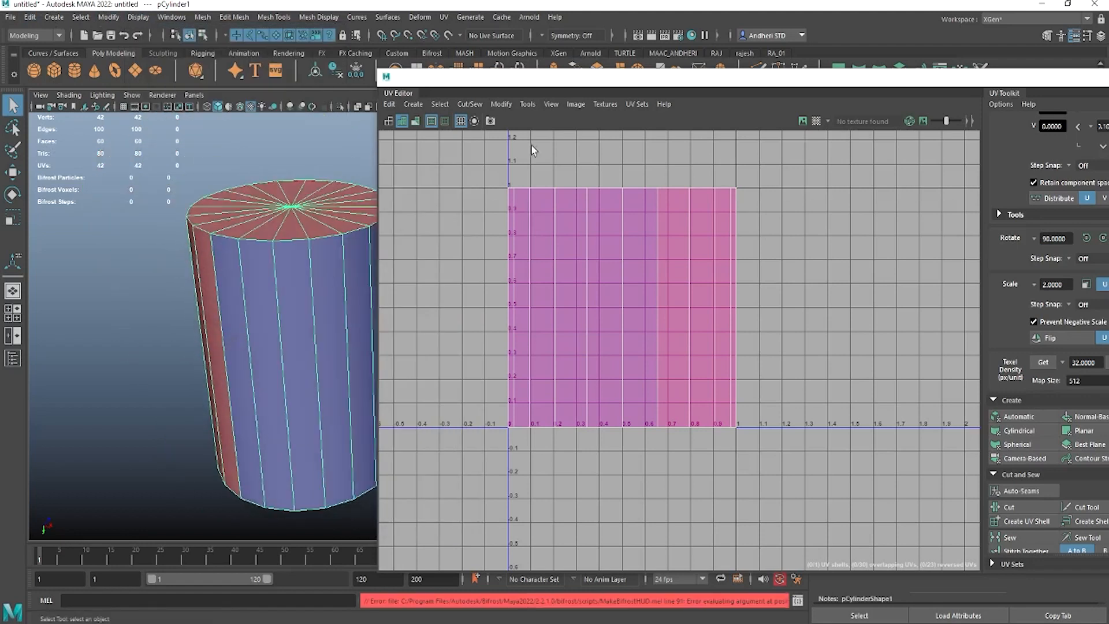
# - Close the UV Editor and reselect the whole cylinder in object mode
pyautogui.moveTo(837, 77); pyautogui.dragTo(286, 380)
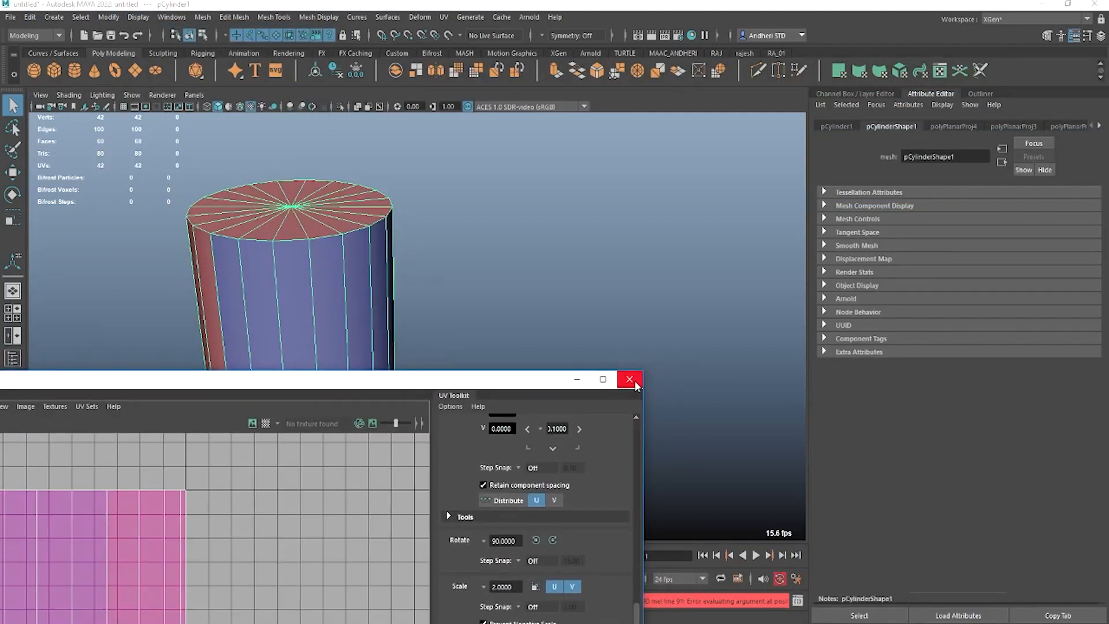
pyautogui.click(632, 382)
pyautogui.scroll(1, 481, 292)
pyautogui.keyDown('alt'); pyautogui.moveTo(483, 294); pyautogui.dragTo(565, 282, button='middle'); pyautogui.keyUp('alt')
pyautogui.keyDown('alt'); pyautogui.moveTo(540, 282); pyautogui.dragTo(529, 278); pyautogui.keyUp('alt')
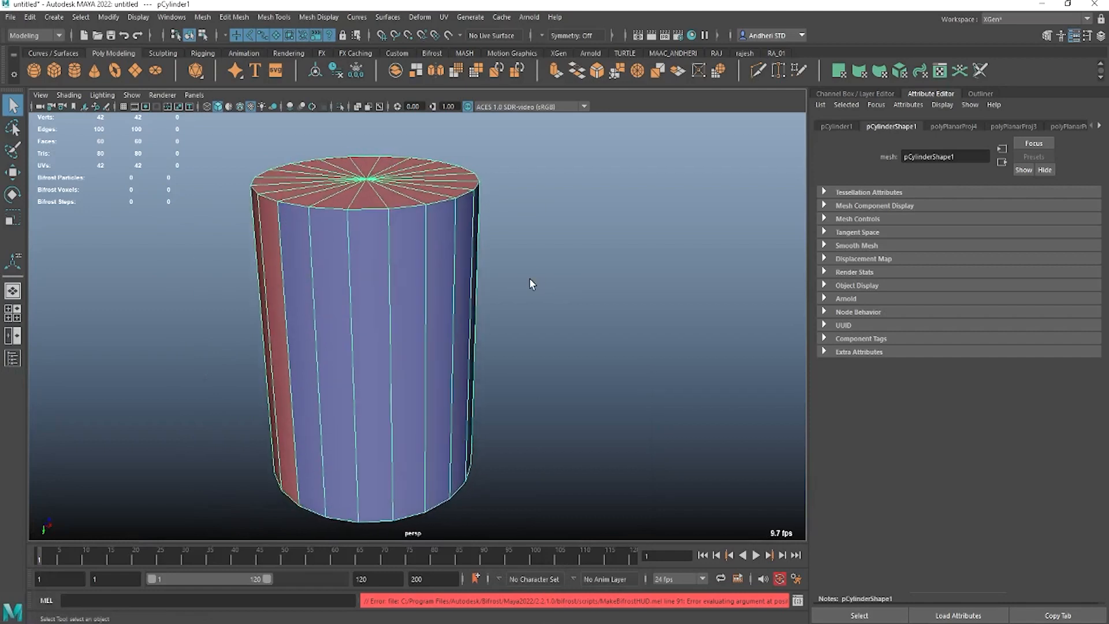
pyautogui.moveTo(413, 279); pyautogui.dragTo(469, 260, button='right')
pyautogui.moveTo(544, 236); pyautogui.dragTo(523, 250)
pyautogui.click(387, 289)
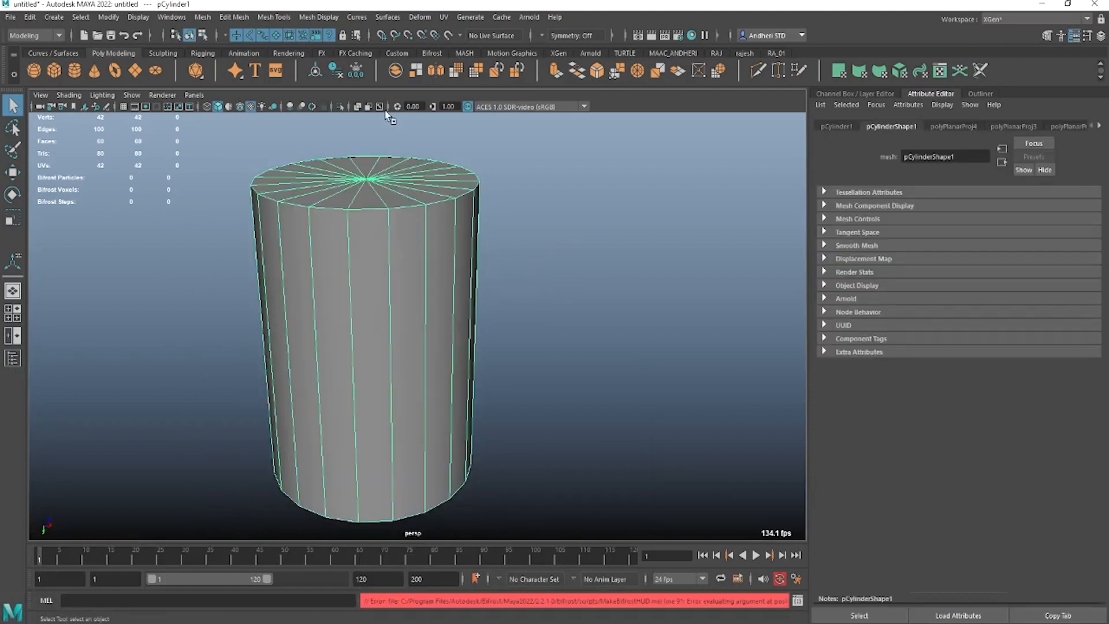
# - Open the Render Settings and switch the renderer to Maya Software
pyautogui.click(288, 54)
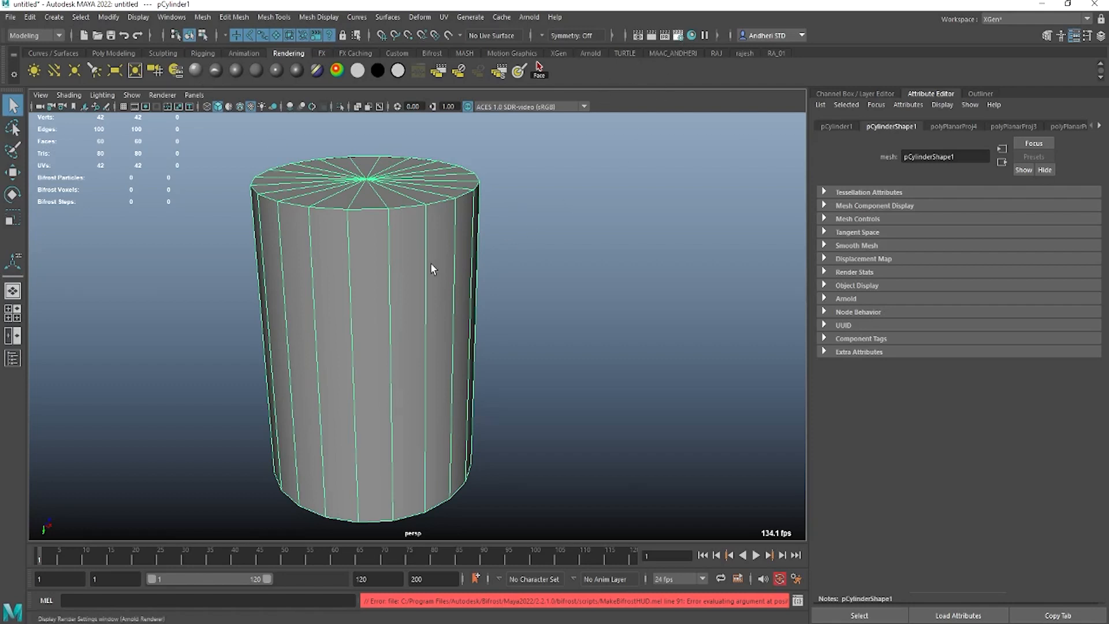
pyautogui.click(678, 36)
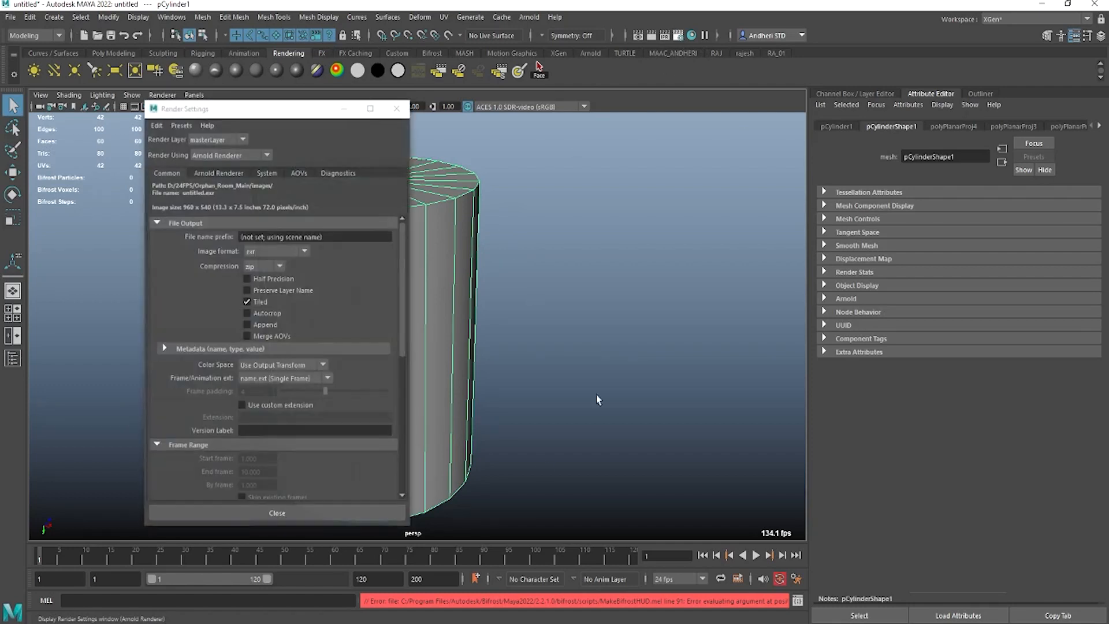
pyautogui.click(220, 157)
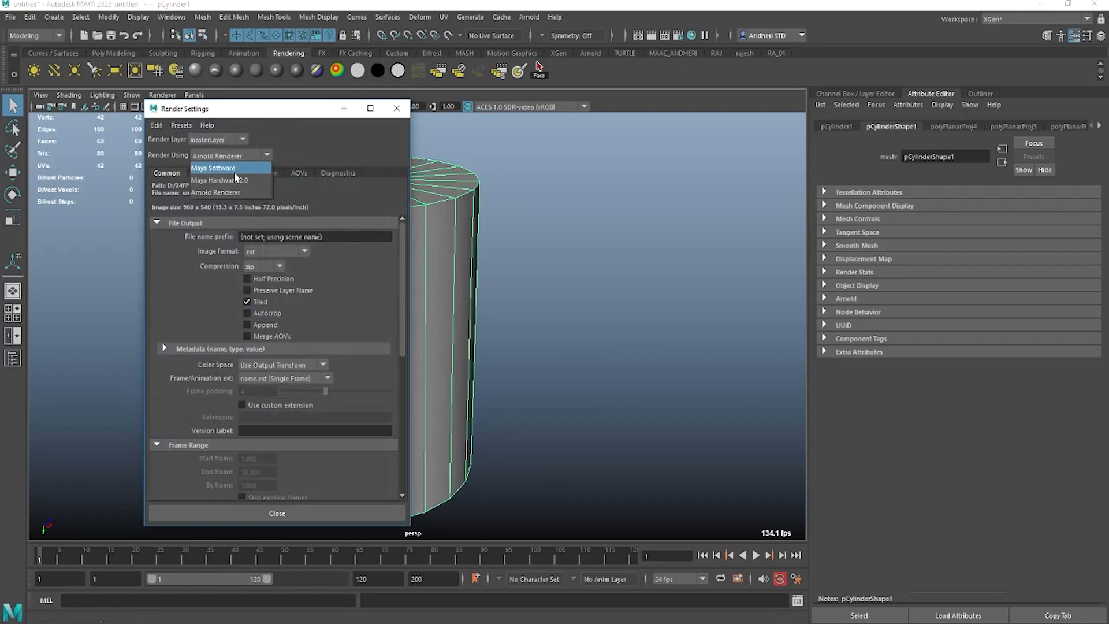
pyautogui.click(235, 173)
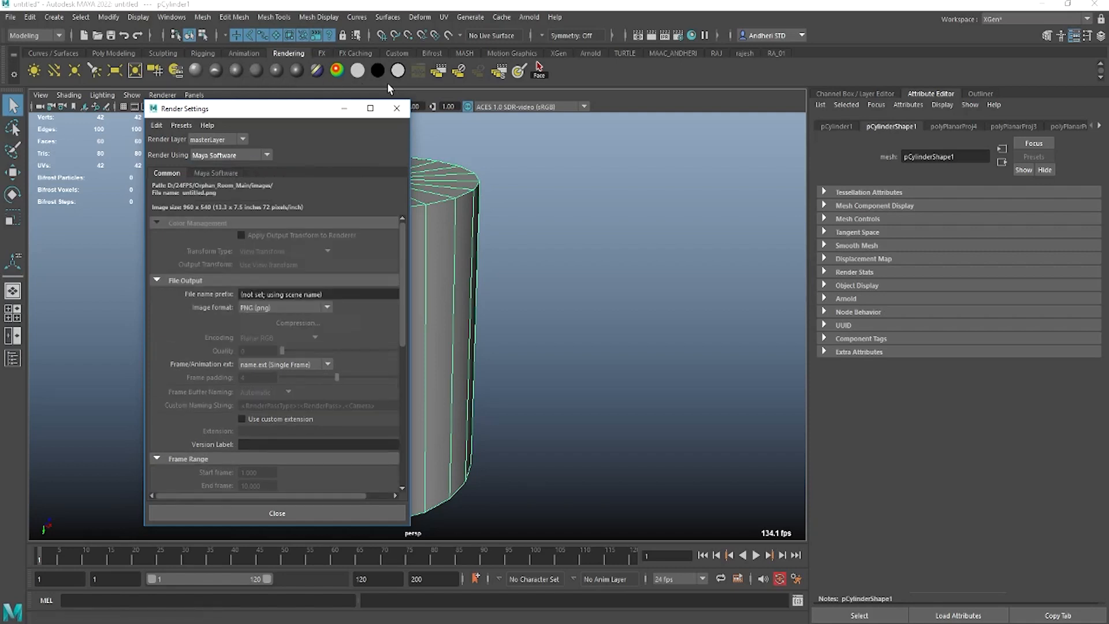
# - Switch the renderer back to Arnold Renderer and close the Render Settings
pyautogui.click(234, 155)
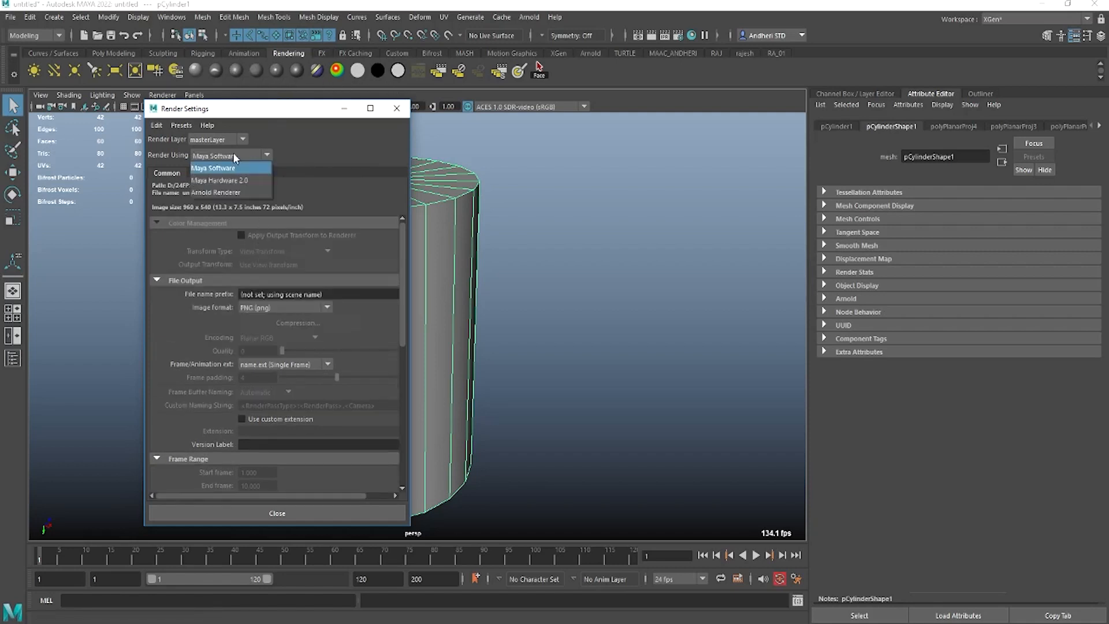
pyautogui.click(231, 193)
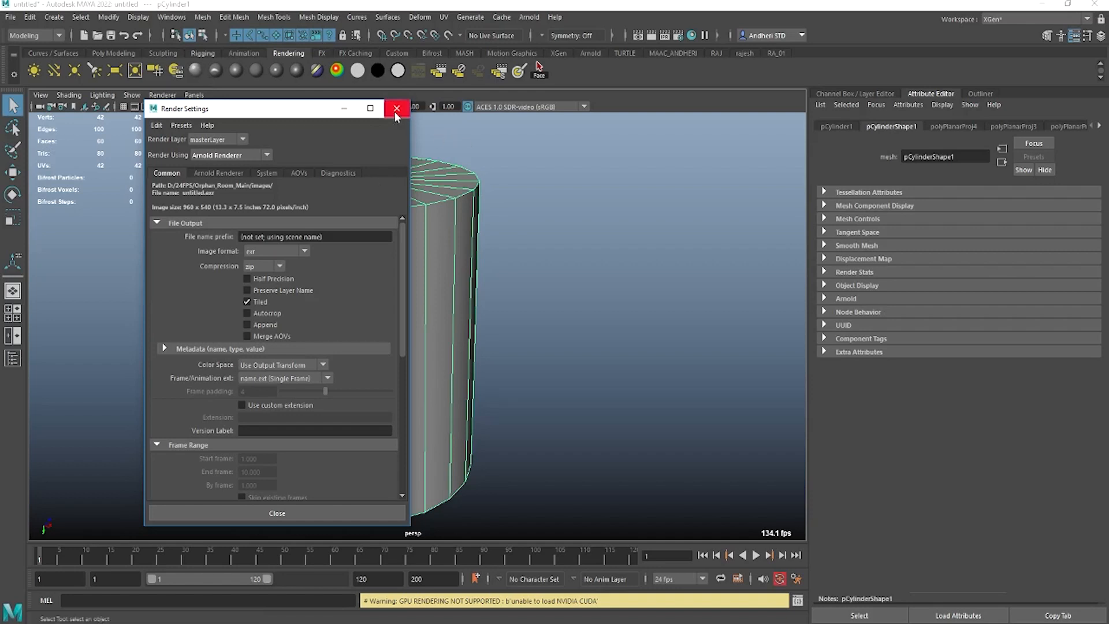
pyautogui.click(232, 156)
pyautogui.click(232, 167)
pyautogui.click(397, 108)
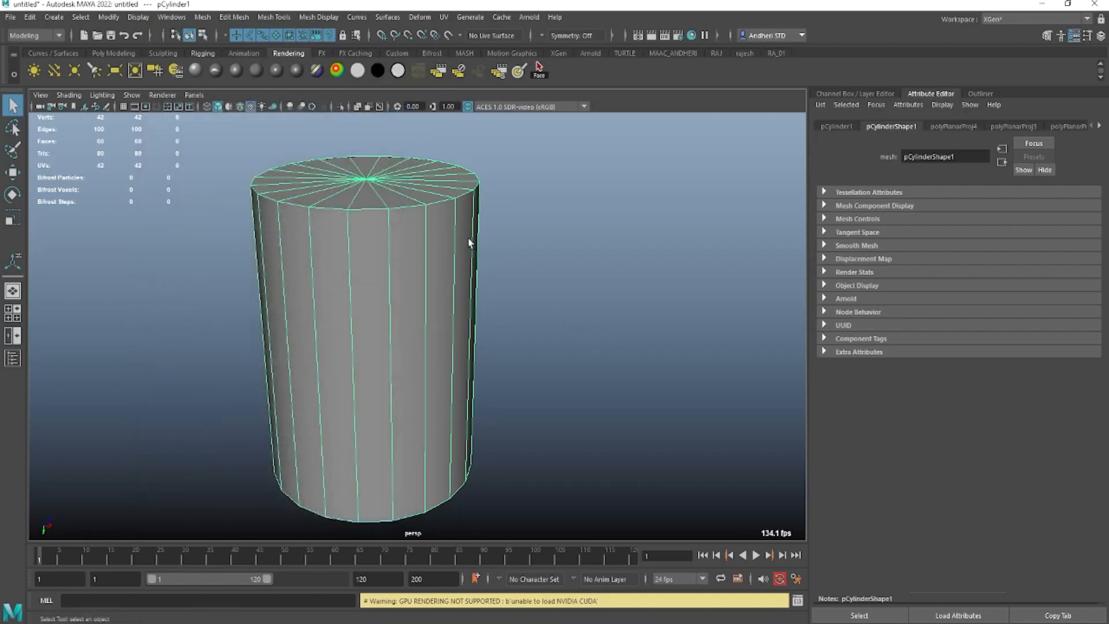
# - Reselect the cylinder and open the attributes of its assigned material
pyautogui.click(574, 277)
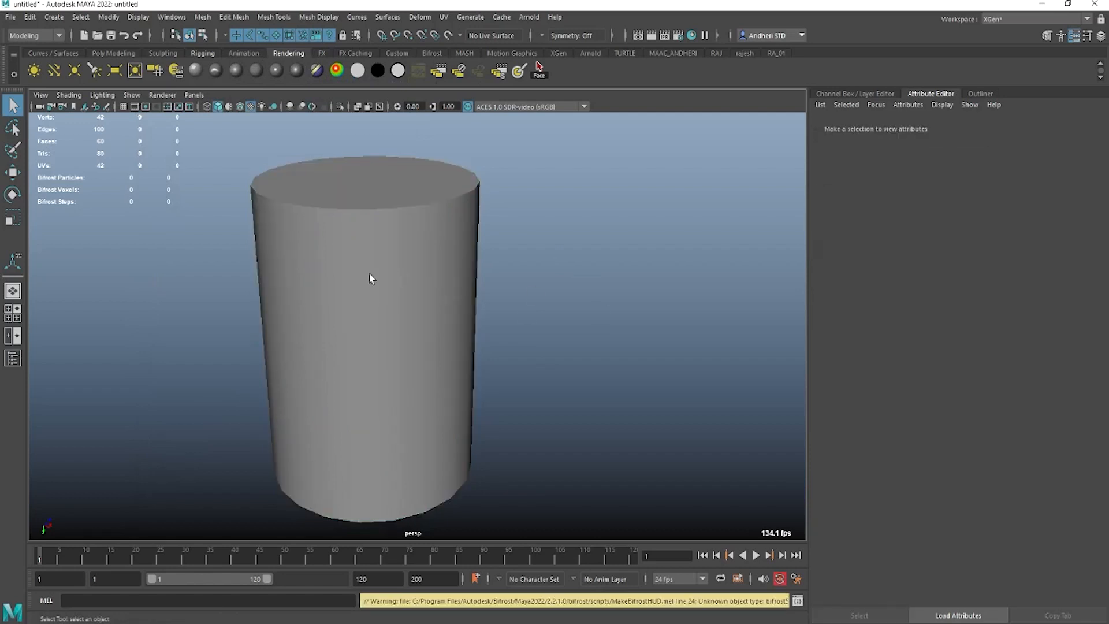
pyautogui.click(369, 273)
pyautogui.moveTo(369, 272); pyautogui.dragTo(361, 553, button='right')
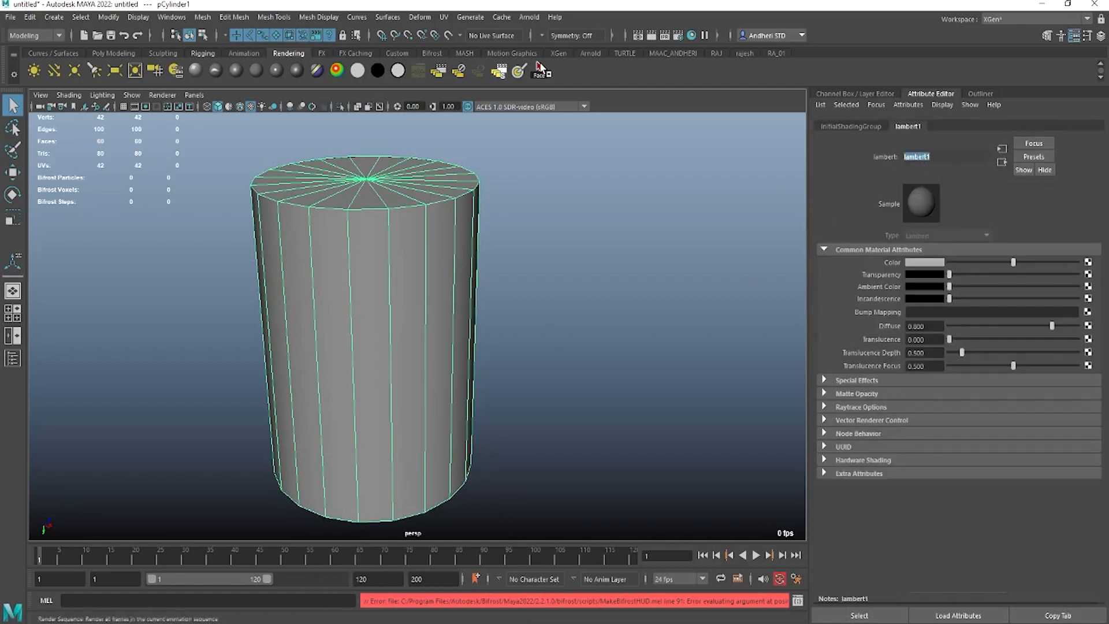
# - Open the Hypershade in a maximized window and enlarge its Browser area downward
pyautogui.click(692, 36)
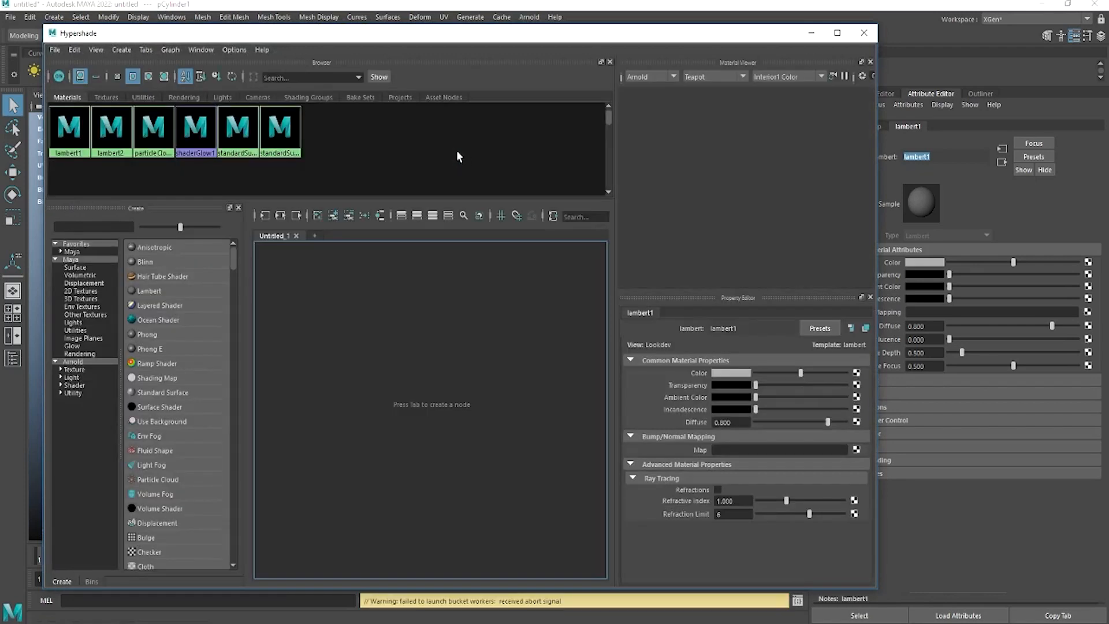
pyautogui.click(837, 32)
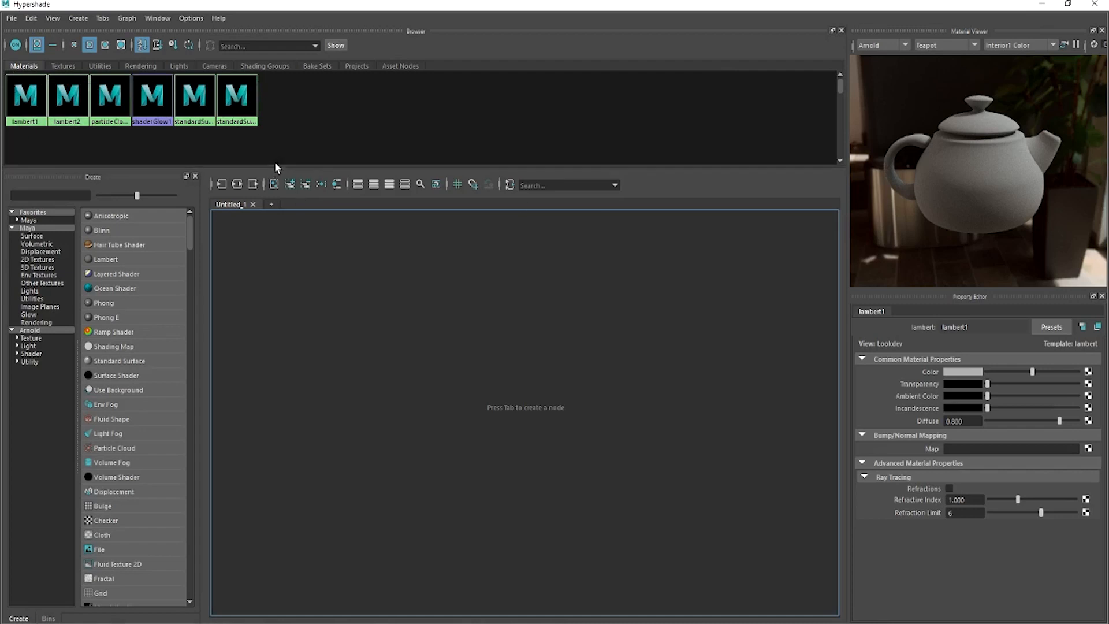
pyautogui.moveTo(280, 169); pyautogui.dragTo(283, 337)
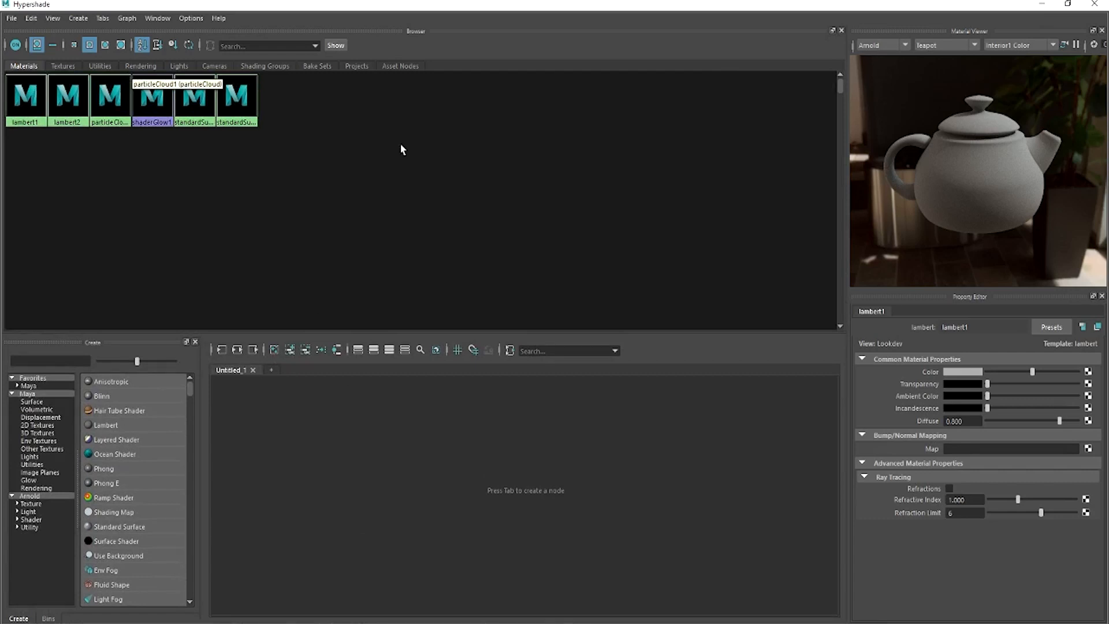
# - Examine the Hypershade browser's materials and its other node categories, from Textures and Utilities through Cameras to Projects and Asset Nodes
pyautogui.moveTo(404, 161); pyautogui.dragTo(17, 75)
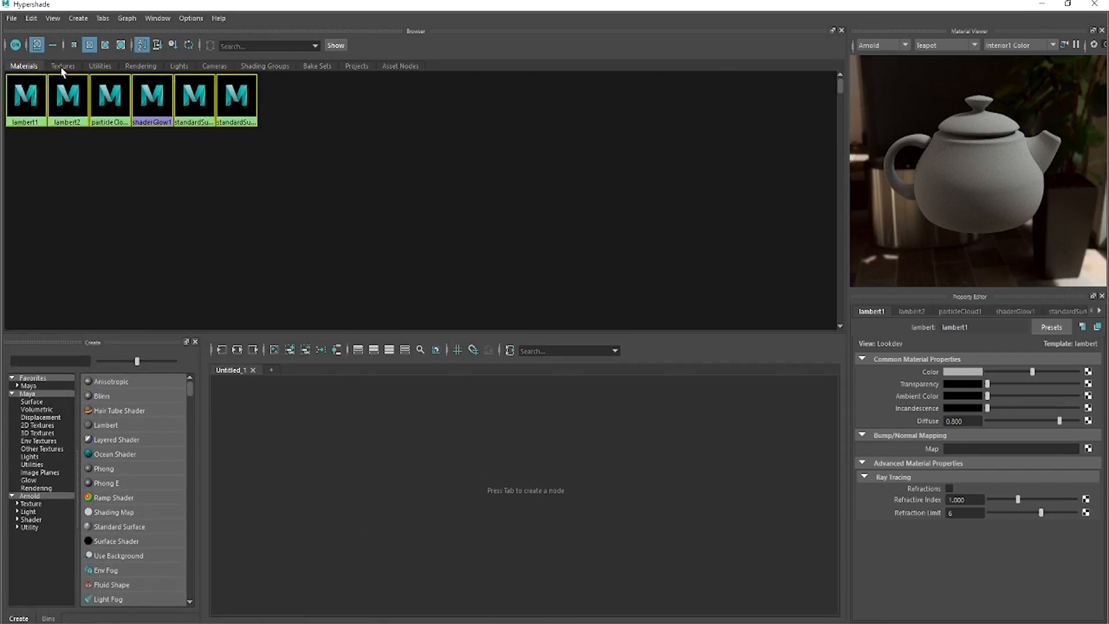
pyautogui.click(62, 67)
pyautogui.click(99, 67)
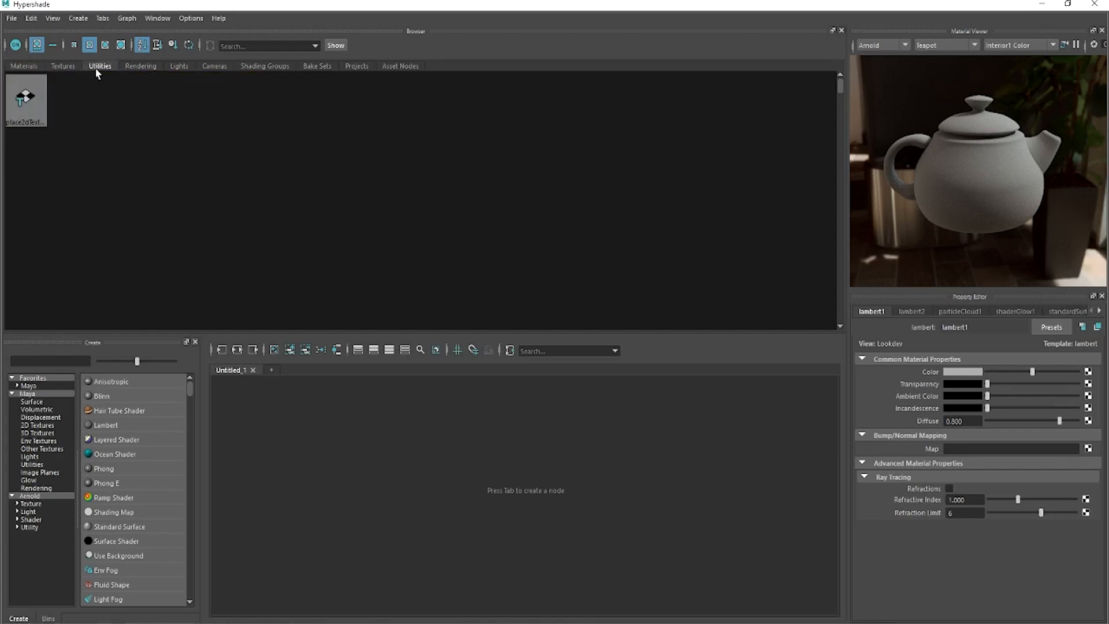
pyautogui.click(138, 67)
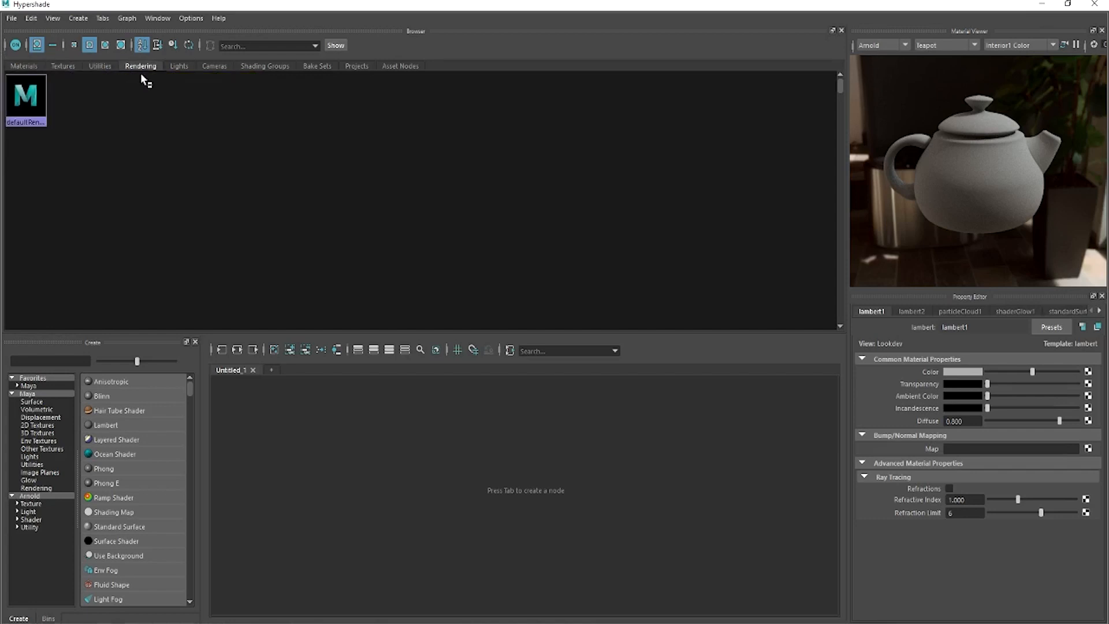
pyautogui.click(180, 66)
pyautogui.click(215, 66)
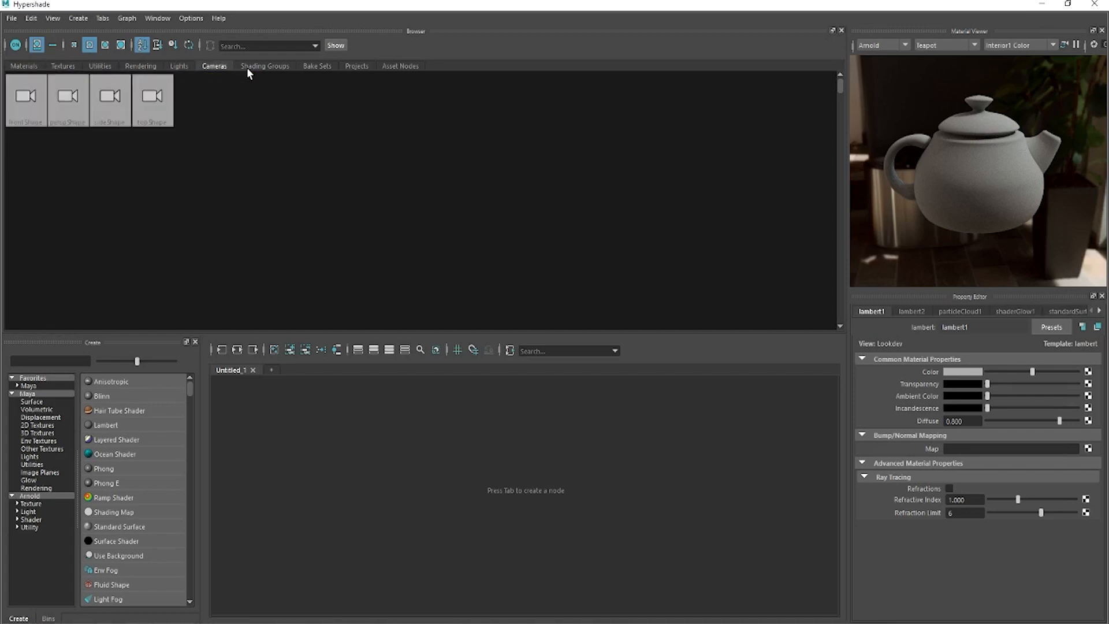
pyautogui.click(315, 66)
pyautogui.click(359, 67)
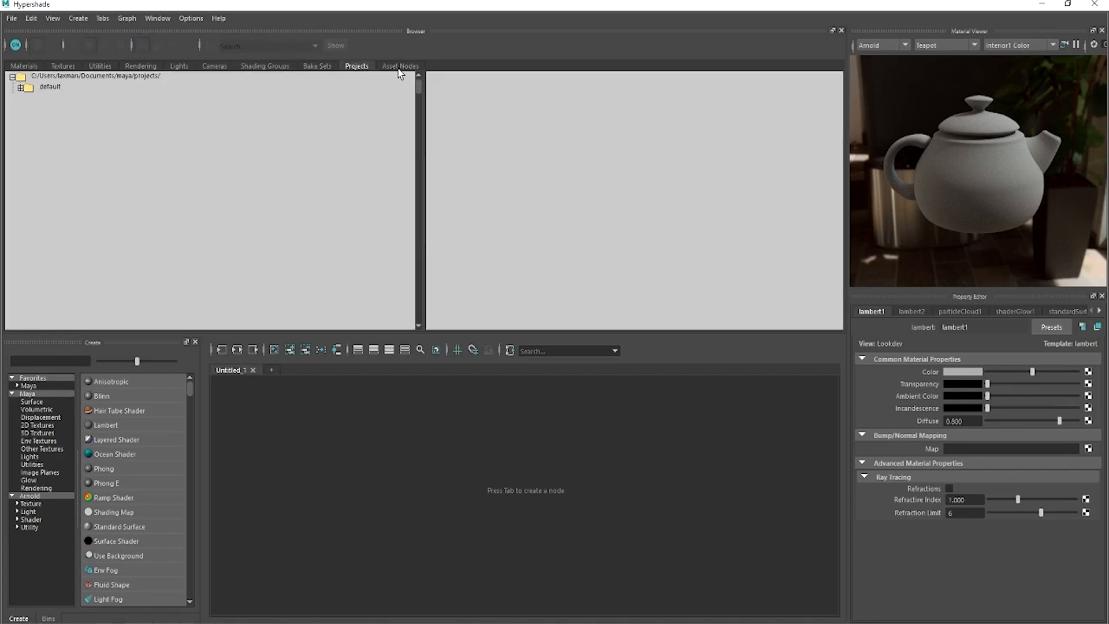
pyautogui.click(377, 67)
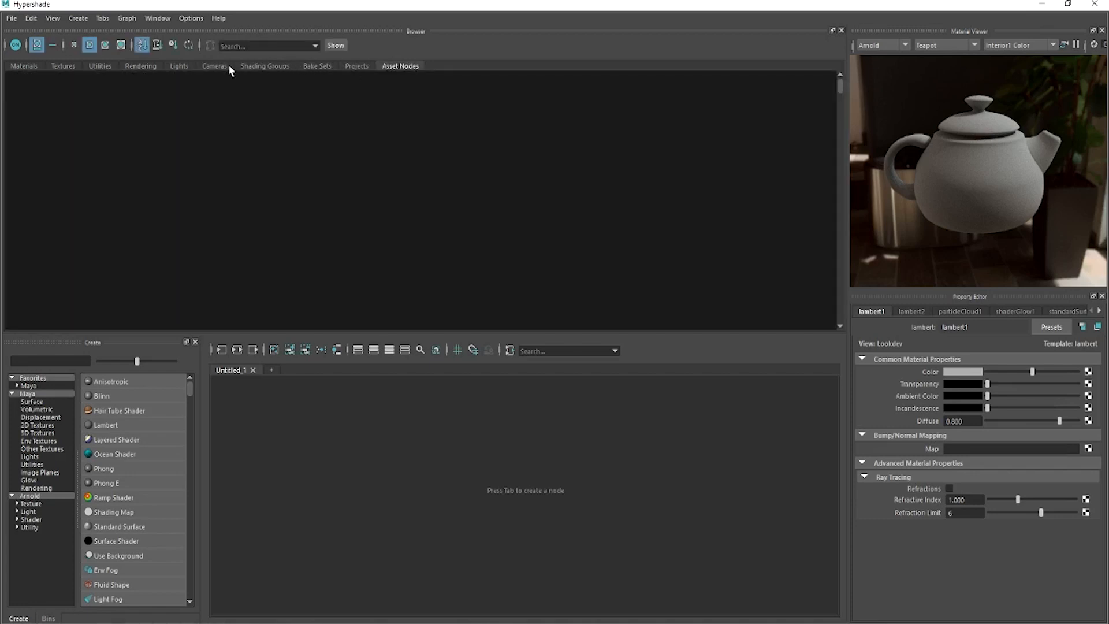
# - Return to the Materials category and graph the network of the lambert1 material
pyautogui.click(17, 67)
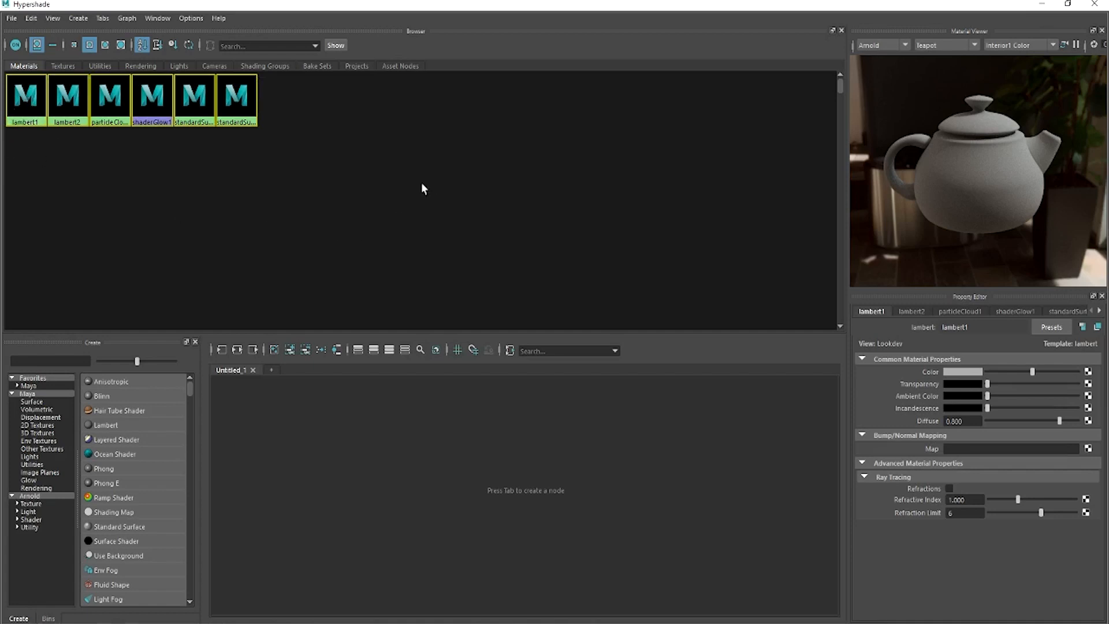
pyautogui.moveTo(432, 194); pyautogui.dragTo(2, 24)
pyautogui.rightClick(28, 109)
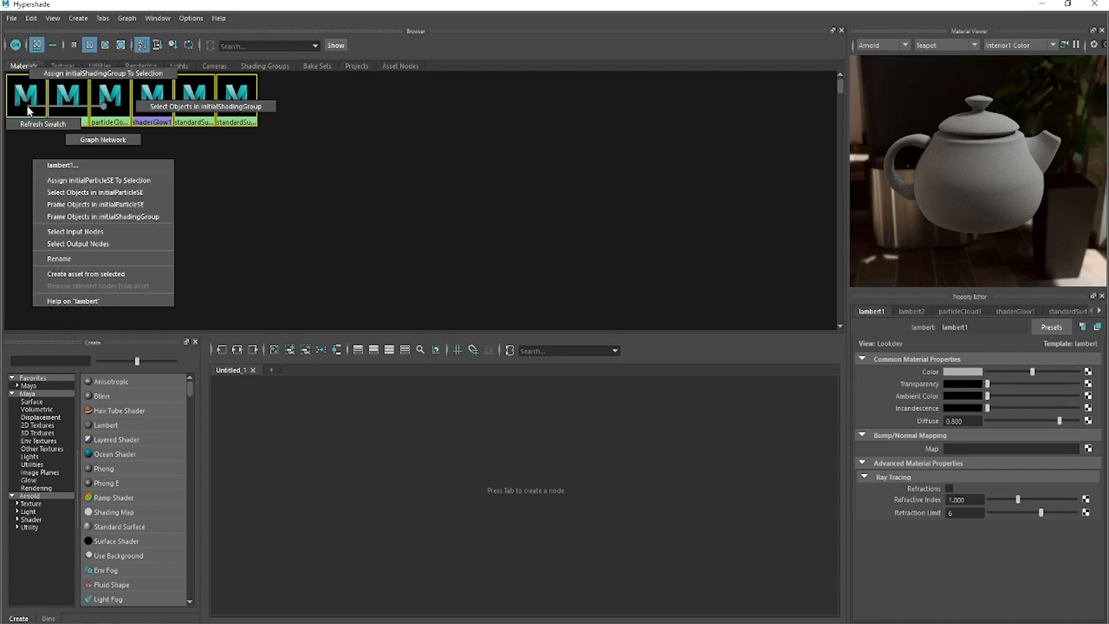
pyautogui.click(106, 139)
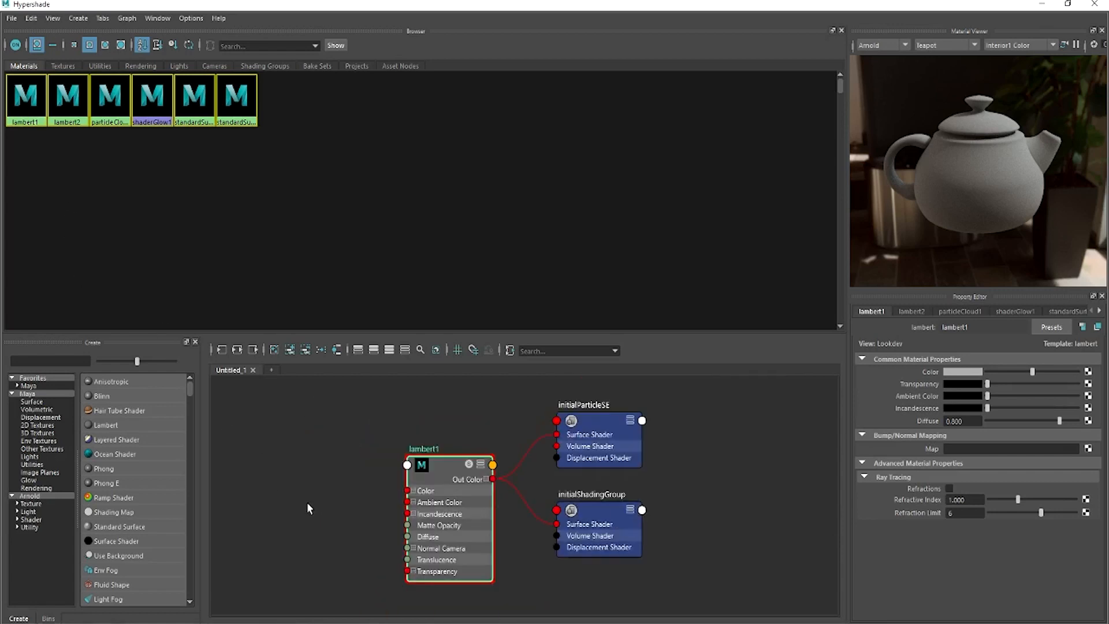
# - Examine the lambert1 node's attributes and its Out Color connections to the shading groups in the graph
pyautogui.scroll(-5, 334, 506)
pyautogui.keyDown('alt'); pyautogui.moveTo(352, 495); pyautogui.dragTo(497, 453, button='middle'); pyautogui.keyUp('alt')
pyautogui.scroll(3, 520, 503)
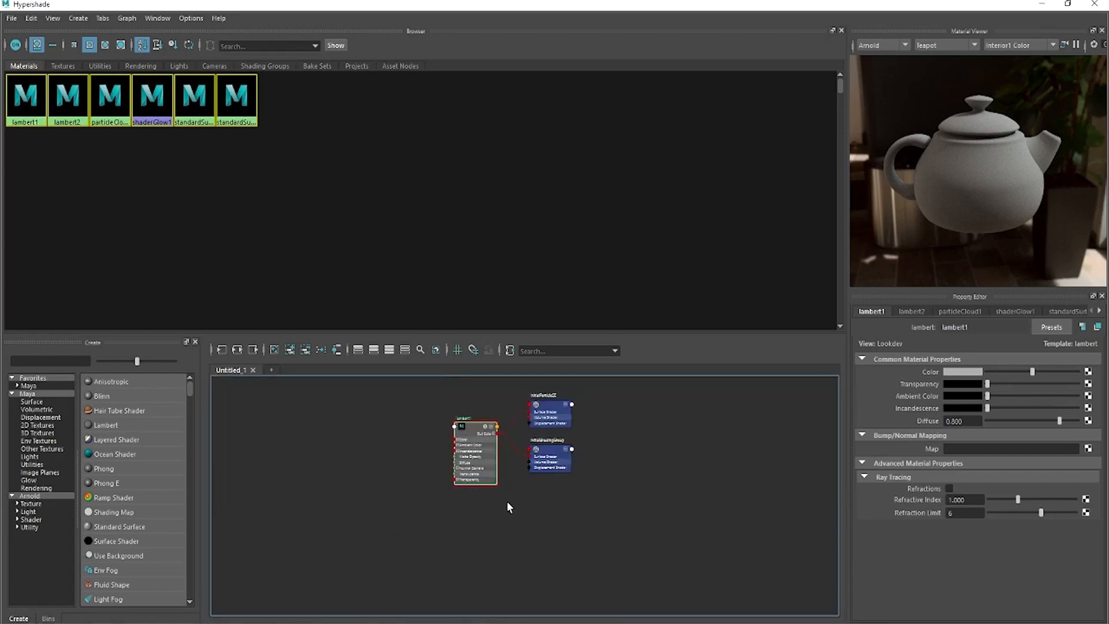
pyautogui.scroll(-1, 508, 508)
pyautogui.scroll(5, 510, 517)
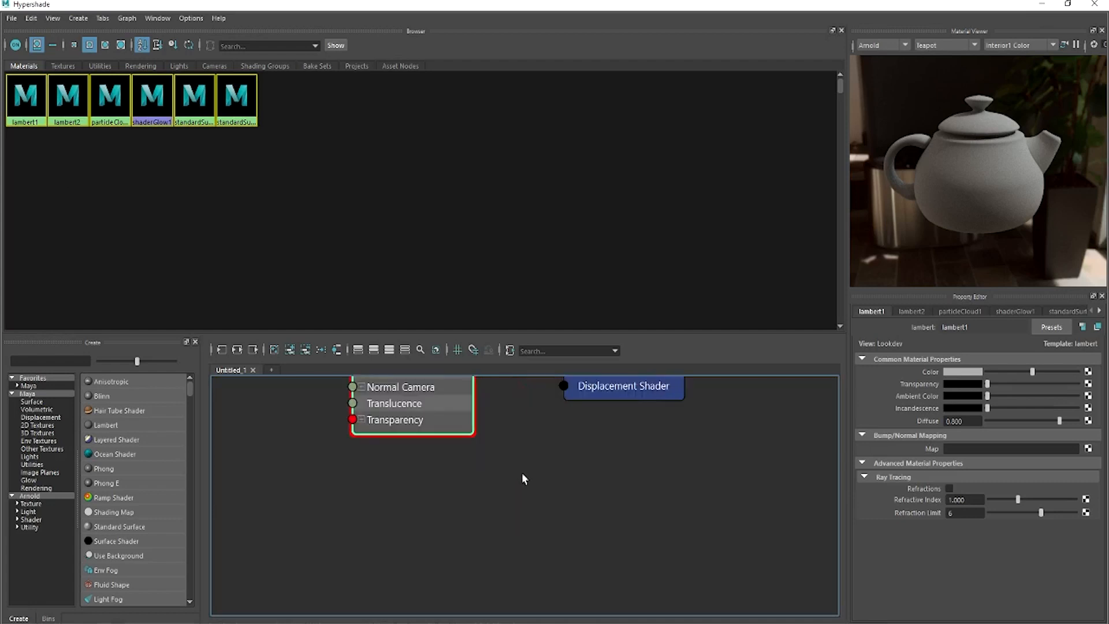
pyautogui.keyDown('alt'); pyautogui.moveTo(578, 589); pyautogui.dragTo(579, 623, button='middle'); pyautogui.keyUp('alt')
pyautogui.keyDown('alt'); pyautogui.moveTo(584, 556); pyautogui.dragTo(557, 525, button='right'); pyautogui.keyUp('alt')
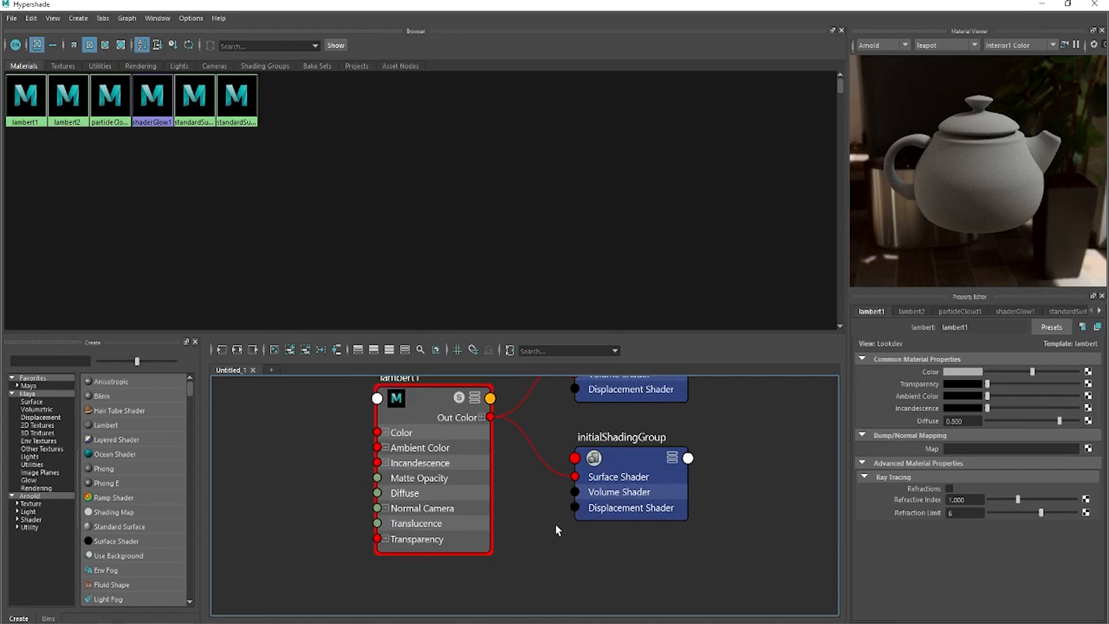
pyautogui.moveTo(495, 573)
pyautogui.keyDown('alt'); pyautogui.mouseDown(button='right')
pyautogui.moveTo(473, 539)
pyautogui.moveTo(506, 505)
pyautogui.mouseUp(button='right'); pyautogui.keyUp('alt')
pyautogui.keyDown('alt'); pyautogui.moveTo(506, 504); pyautogui.dragTo(464, 546, button='middle'); pyautogui.keyUp('alt')
pyautogui.keyDown('alt'); pyautogui.moveTo(425, 492); pyautogui.dragTo(607, 557, button='right'); pyautogui.keyUp('alt')
pyautogui.keyDown('alt'); pyautogui.moveTo(607, 557); pyautogui.dragTo(532, 463, button='middle'); pyautogui.keyUp('alt')
pyautogui.keyDown('alt'); pyautogui.moveTo(532, 462); pyautogui.dragTo(547, 503, button='right'); pyautogui.keyUp('alt')
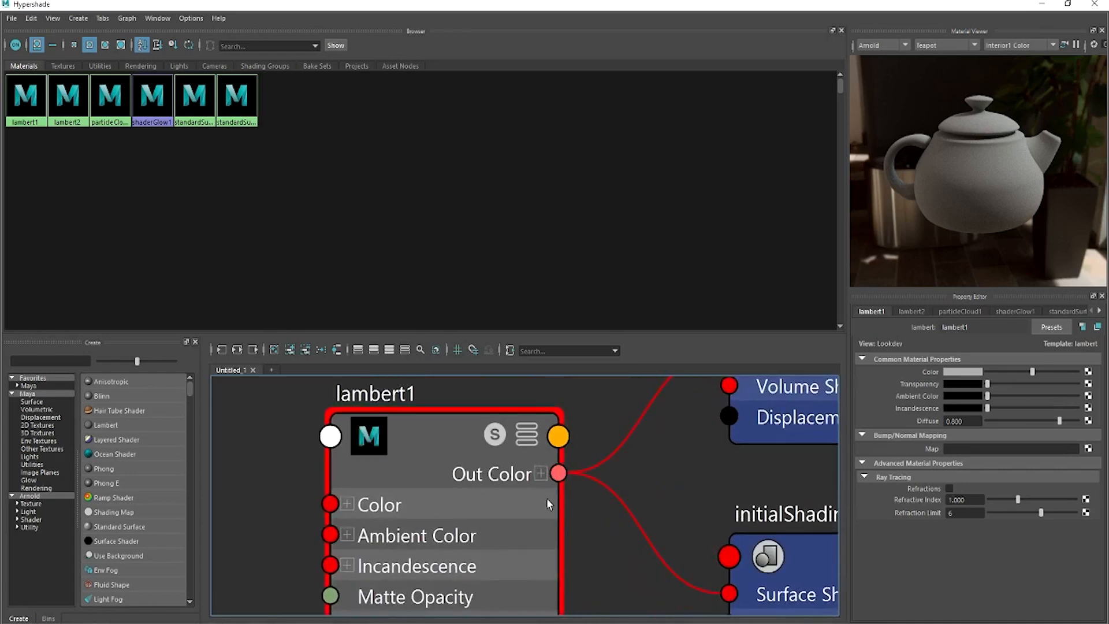
pyautogui.keyDown('alt'); pyautogui.moveTo(537, 493); pyautogui.dragTo(538, 538, button='middle'); pyautogui.keyUp('alt')
# - Select the lambert1 node and change its Color first to red and finally to cyan
pyautogui.click(427, 515)
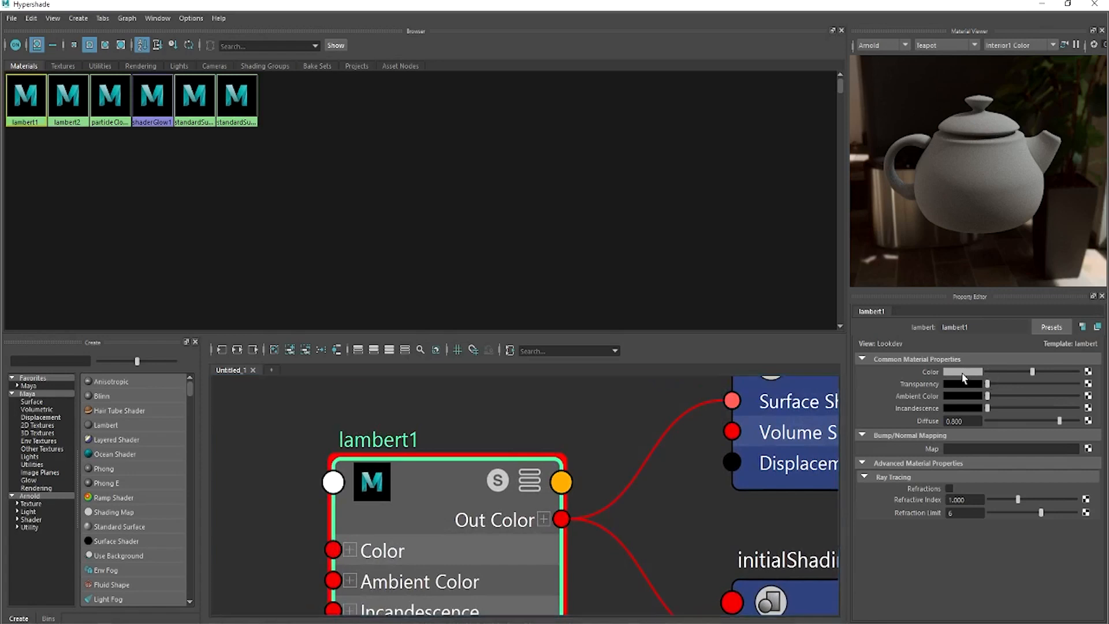
pyautogui.click(919, 340)
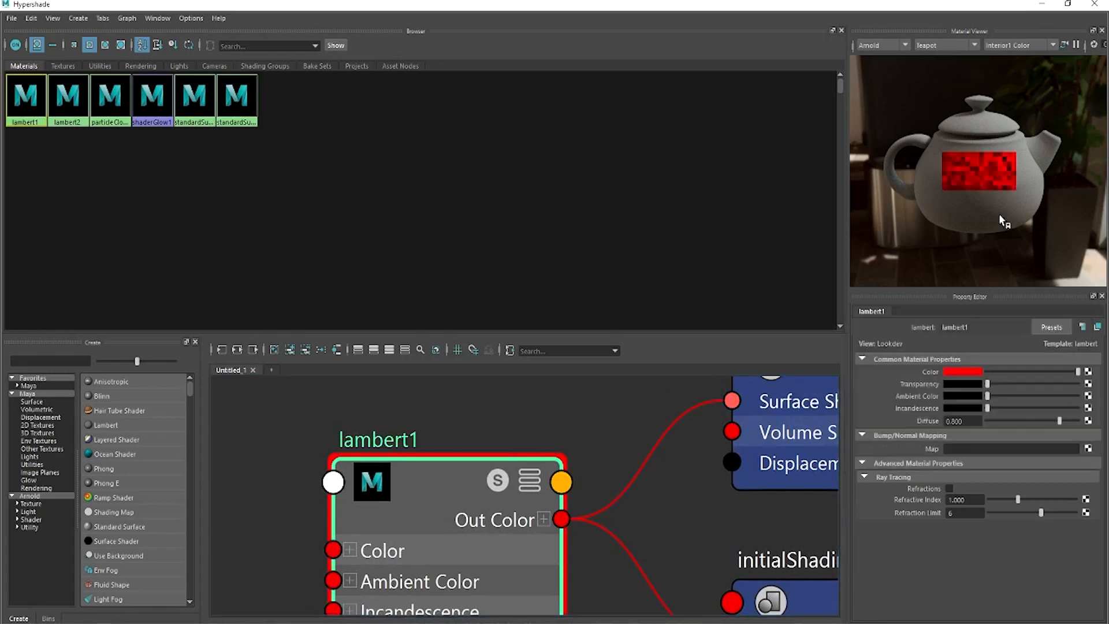
pyautogui.click(968, 370)
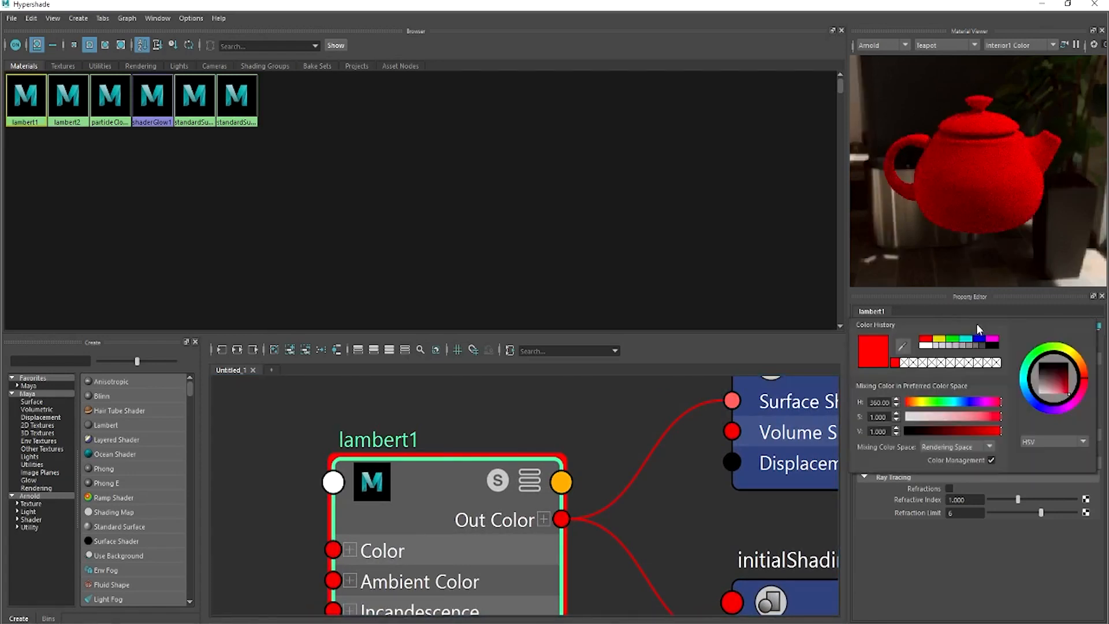
pyautogui.click(967, 342)
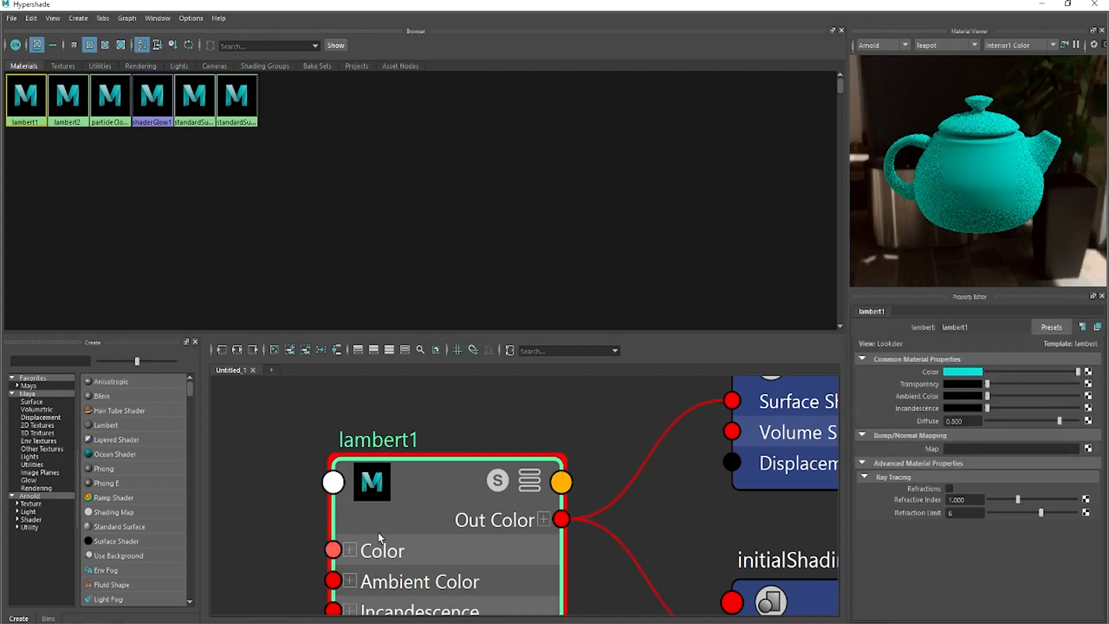
# - Move the lambert1 node slightly down in the graph, level with the two shading group nodes
pyautogui.scroll(-5, 484, 508)
pyautogui.scroll(3, 483, 508)
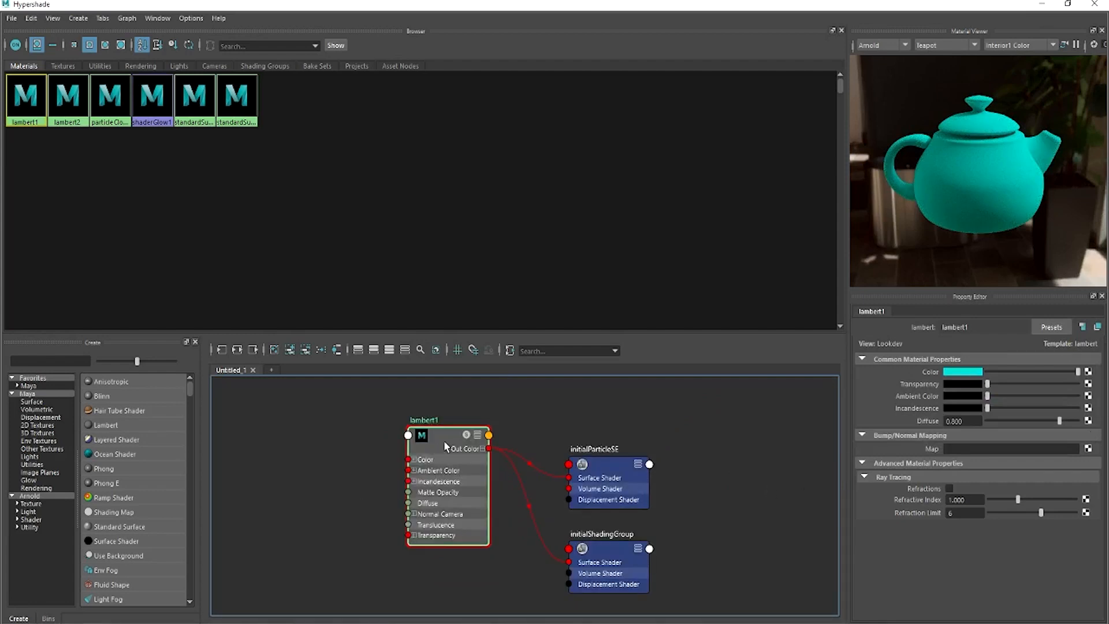
pyautogui.moveTo(444, 441); pyautogui.dragTo(449, 479)
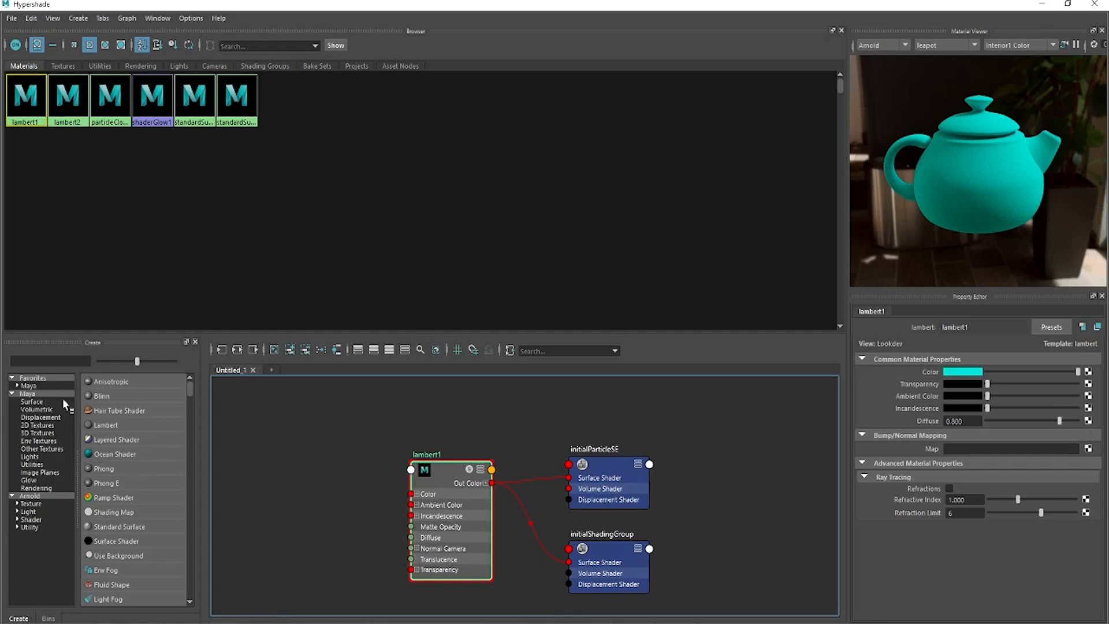
# - Browse the Maya node types available for creation, from the surface shaders to the 2D, 3D and environment textures
pyautogui.scroll(-10, 114, 500)
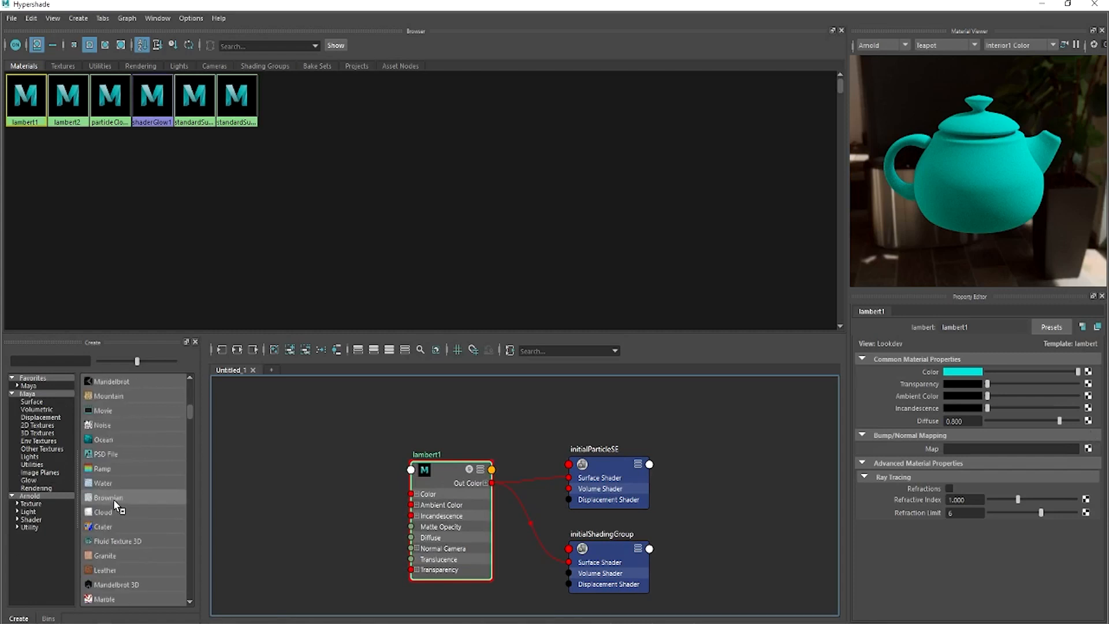
pyautogui.click(23, 394)
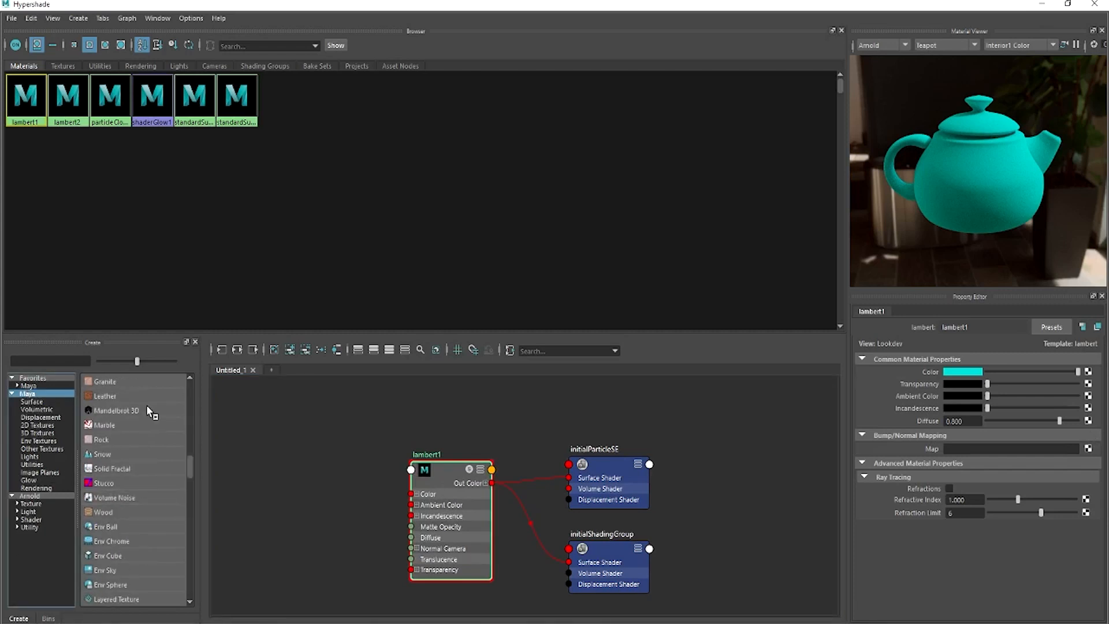
pyautogui.moveTo(189, 467); pyautogui.dragTo(196, 399)
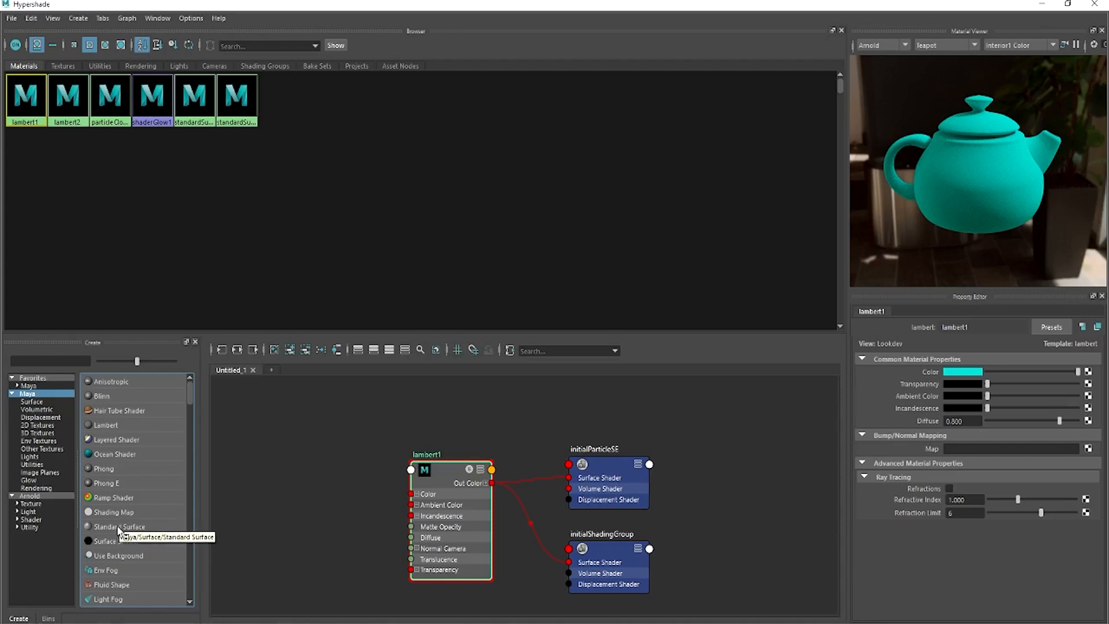
pyautogui.moveTo(119, 530); pyautogui.dragTo(15, 512)
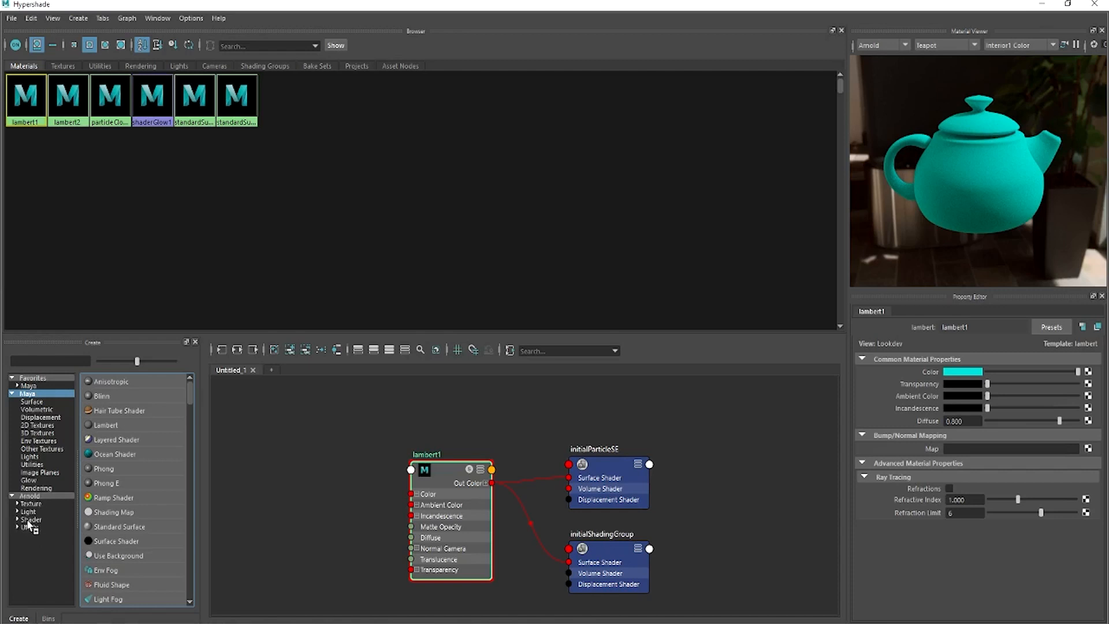
# - Create an aiStandardSurface material from the Arnold shader node types
pyautogui.click(35, 519)
pyautogui.scroll(-3, 139, 486)
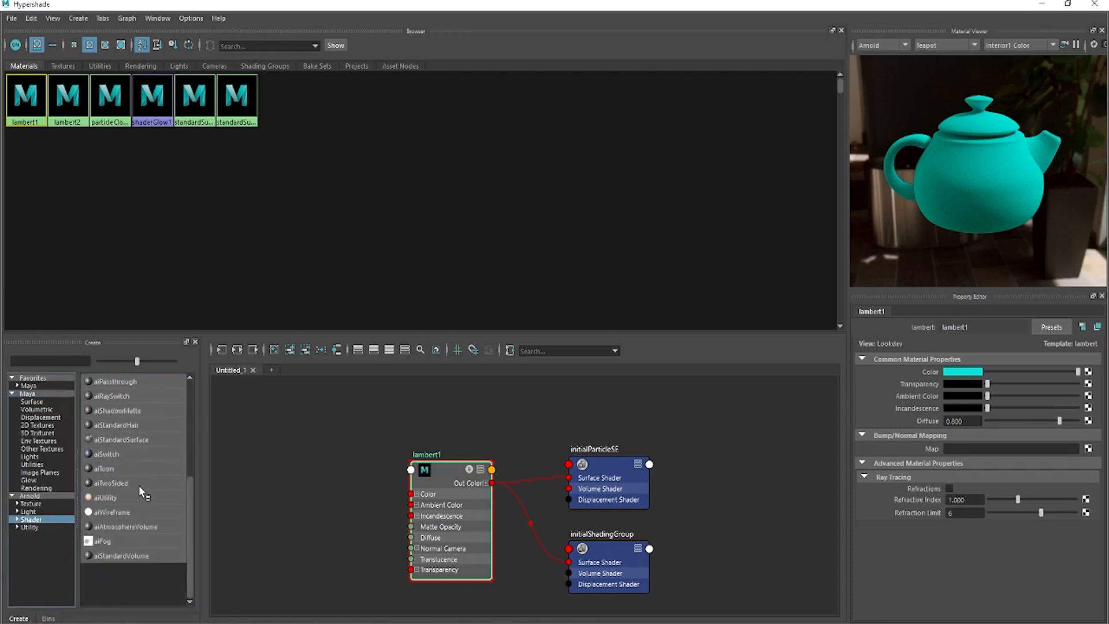
pyautogui.scroll(3, 138, 486)
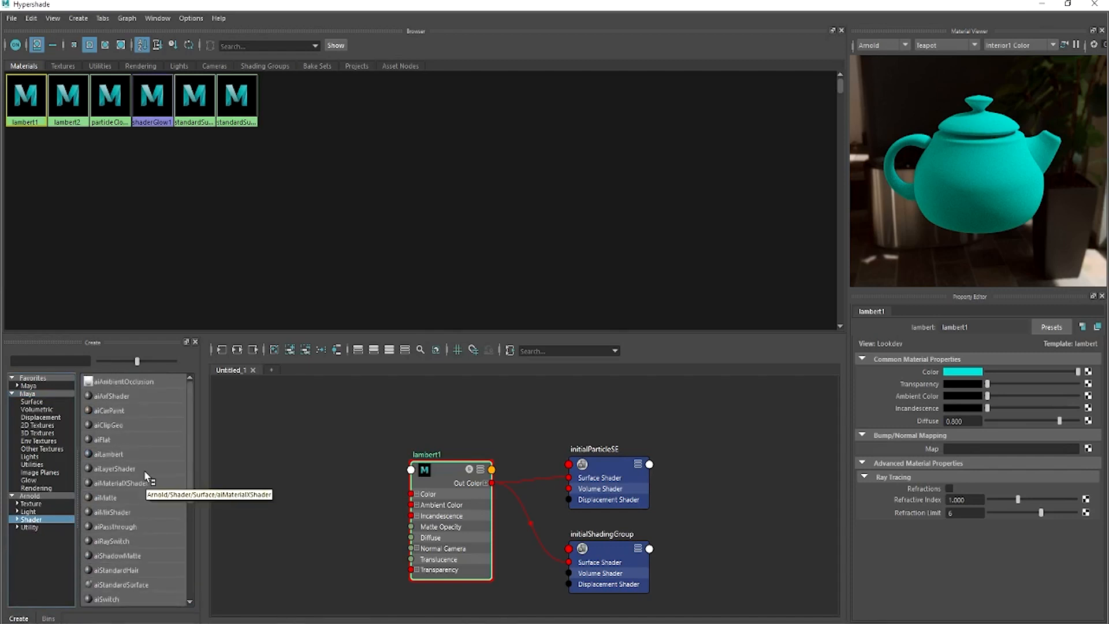
pyautogui.scroll(-4, 121, 548)
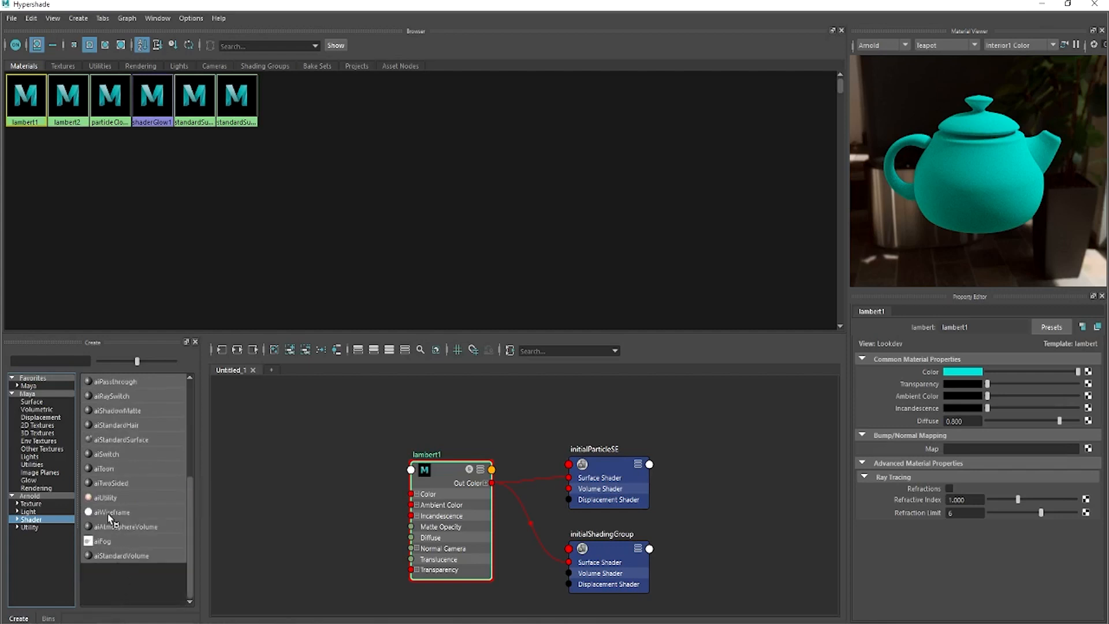
pyautogui.click(123, 442)
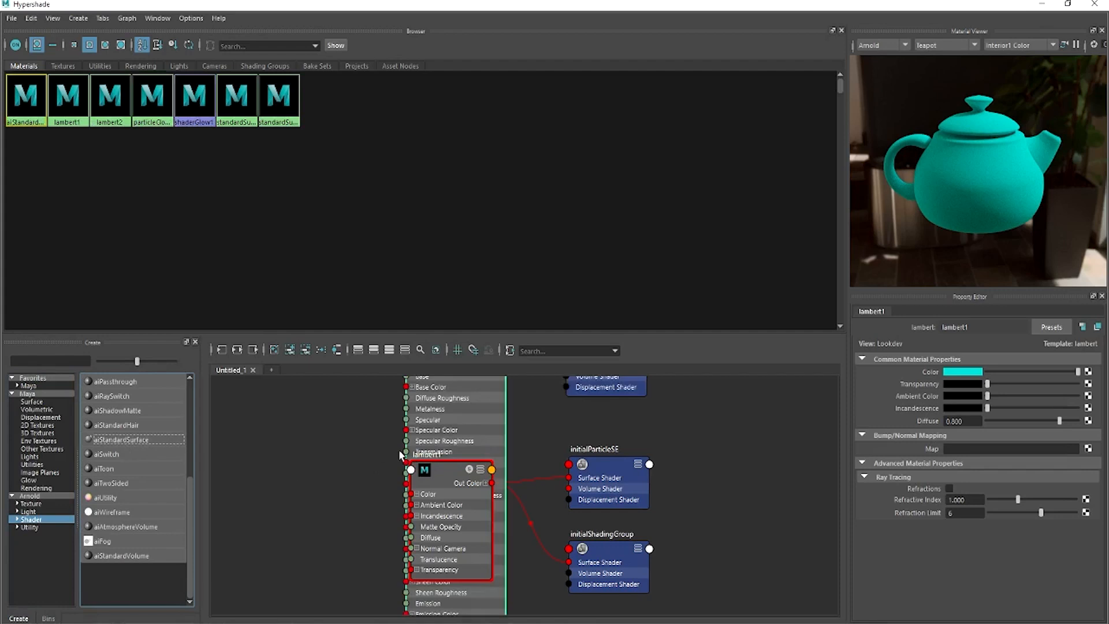
# - Move the new aiStandardSurface node to the left of lambert1 in the graph, and place its shading group close beside it
pyautogui.scroll(-3, 453, 448)
pyautogui.click(447, 423)
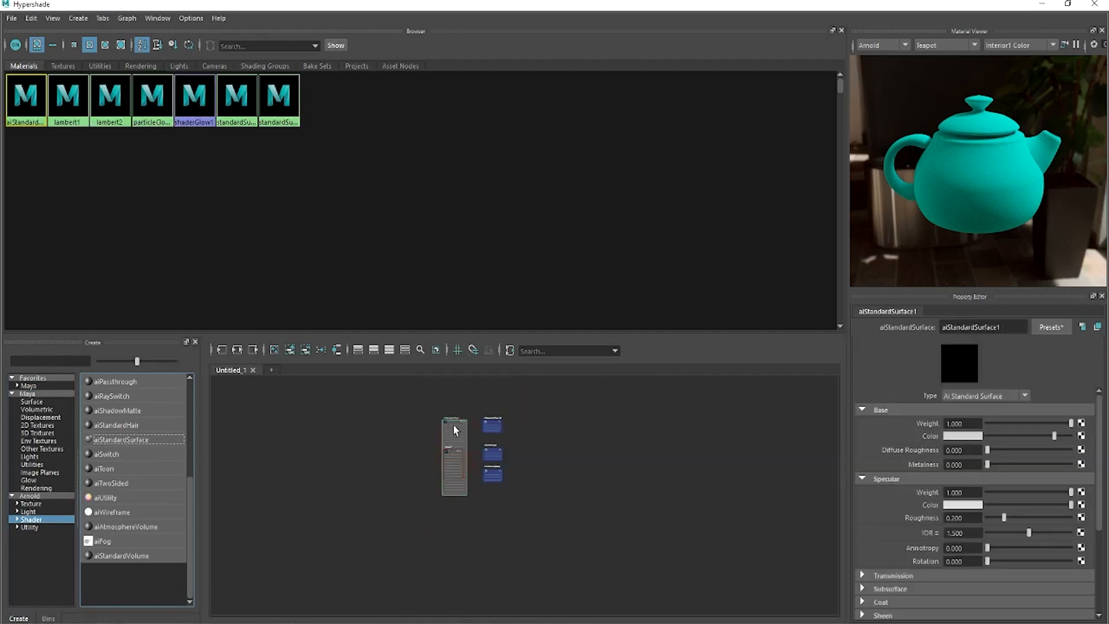
pyautogui.scroll(2, 452, 424)
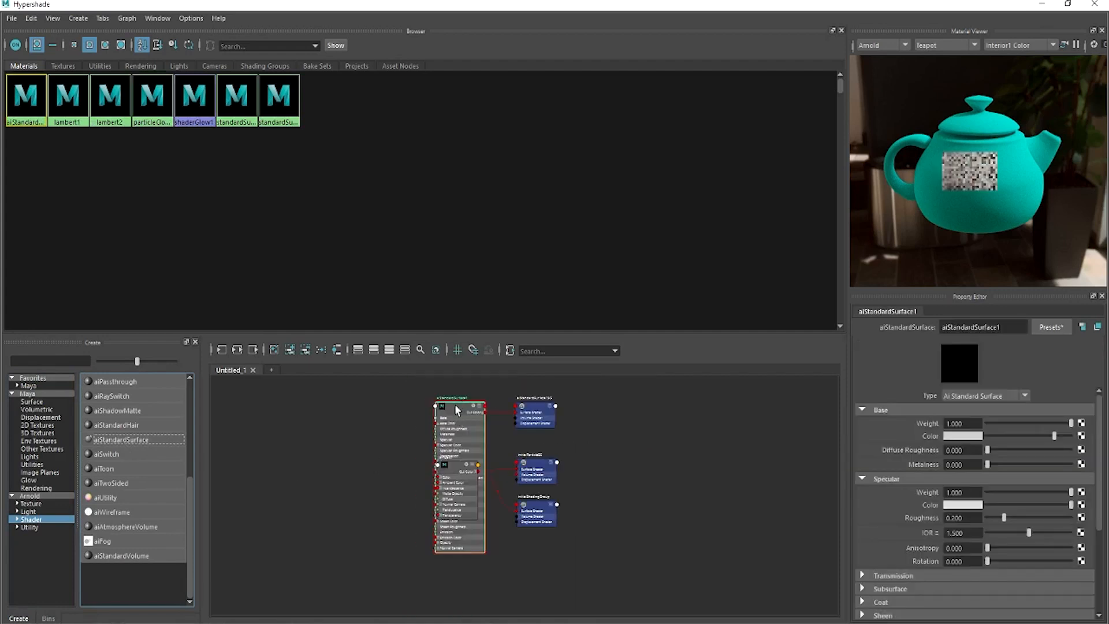
pyautogui.moveTo(455, 406); pyautogui.dragTo(370, 414)
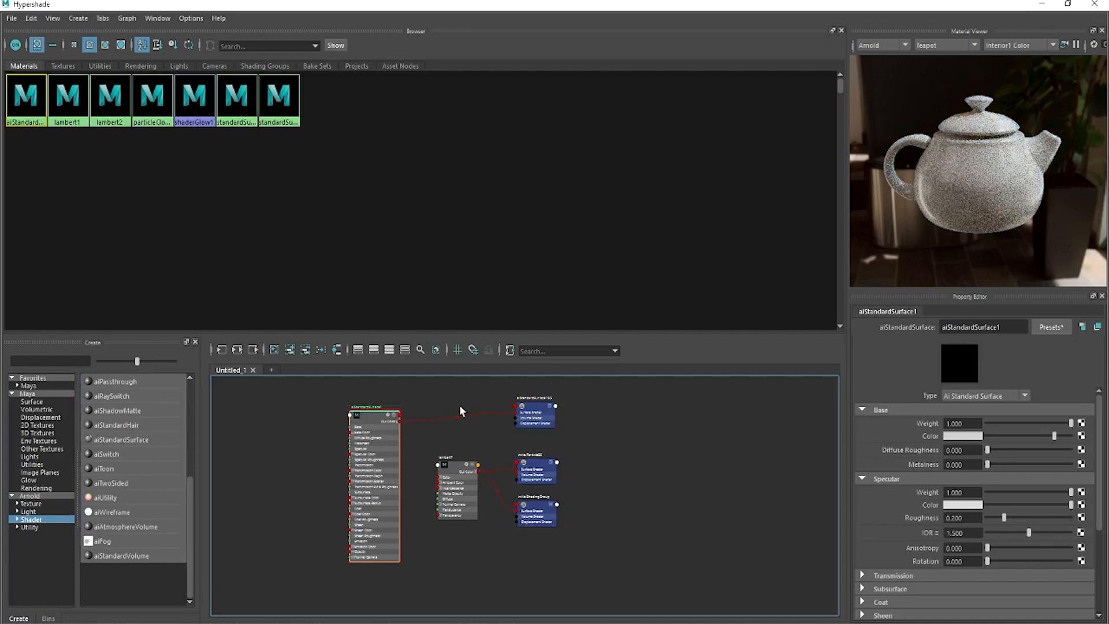
pyautogui.moveTo(536, 413); pyautogui.dragTo(436, 417)
pyautogui.scroll(4, 391, 435)
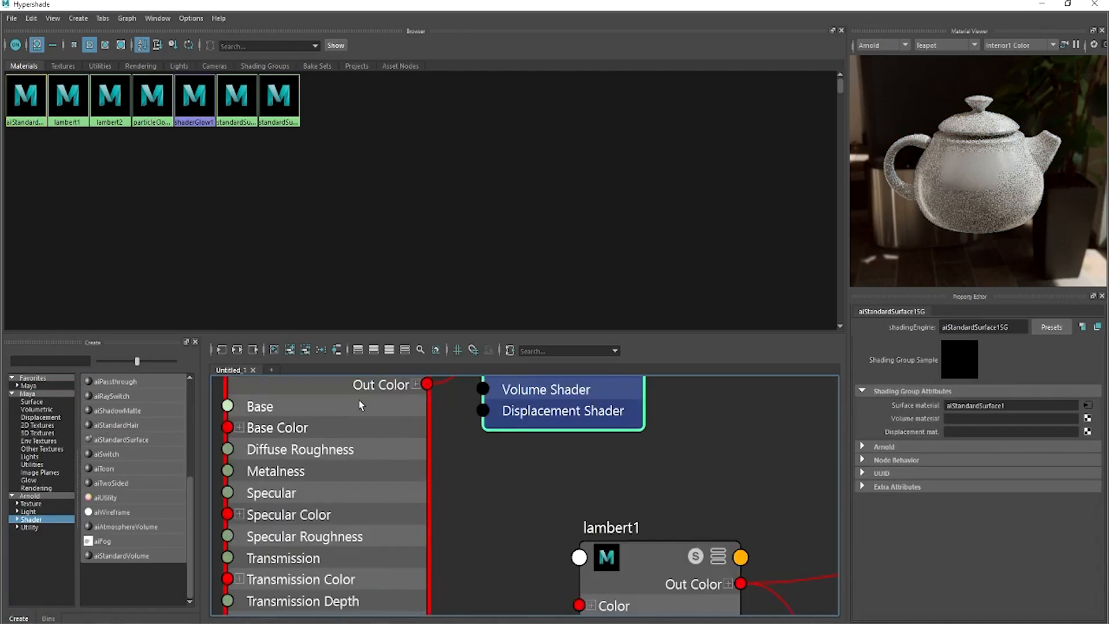
# - Select the aiStandardSurface1 node and replace its settings with the Glass preset
pyautogui.scroll(-3, 361, 406)
pyautogui.click(357, 389)
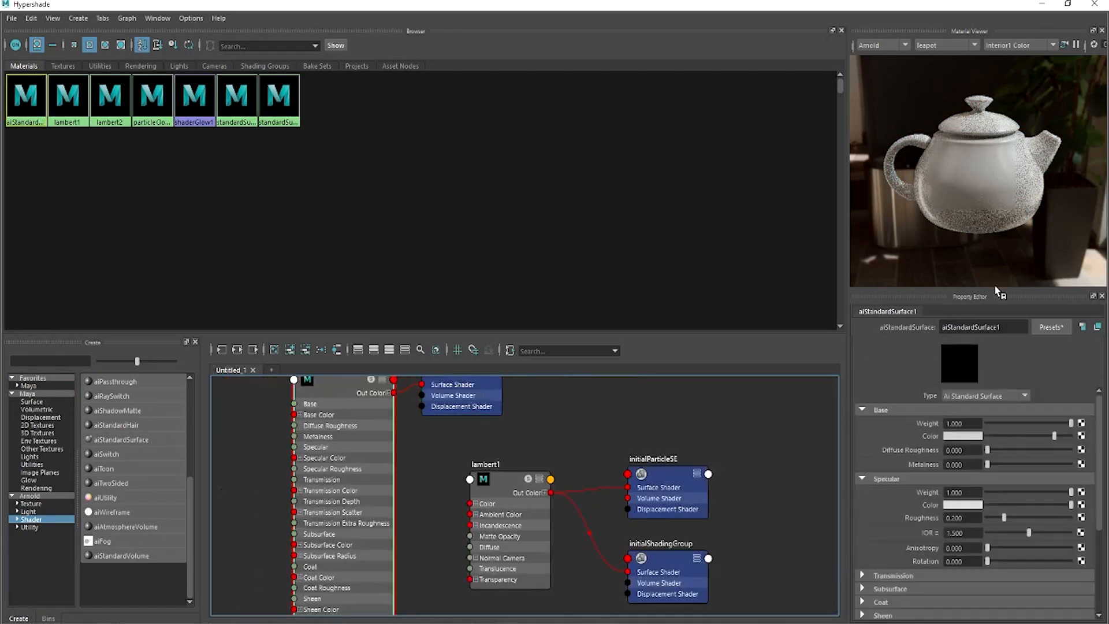
pyautogui.click(1063, 329)
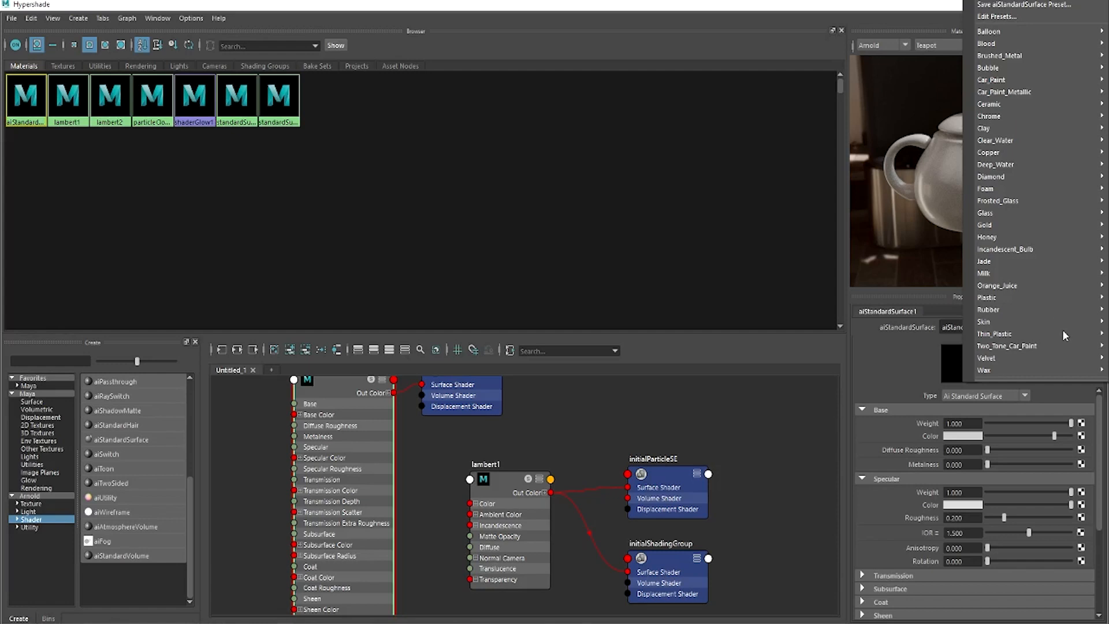
pyautogui.moveTo(1053, 188)
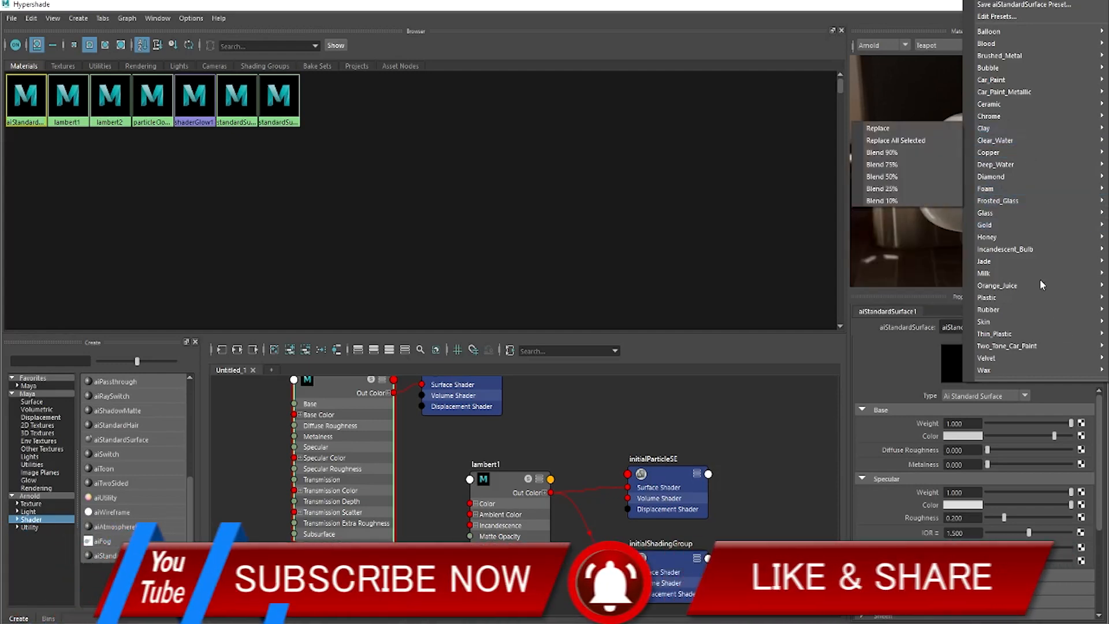
pyautogui.moveTo(1017, 260)
pyautogui.moveTo(1012, 212)
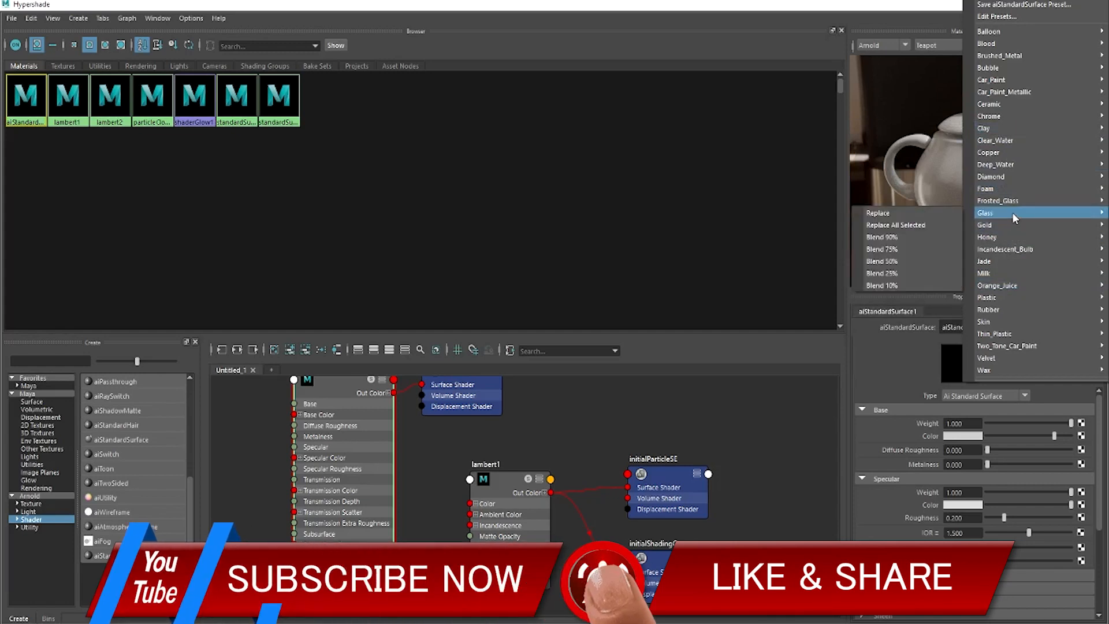
pyautogui.click(897, 214)
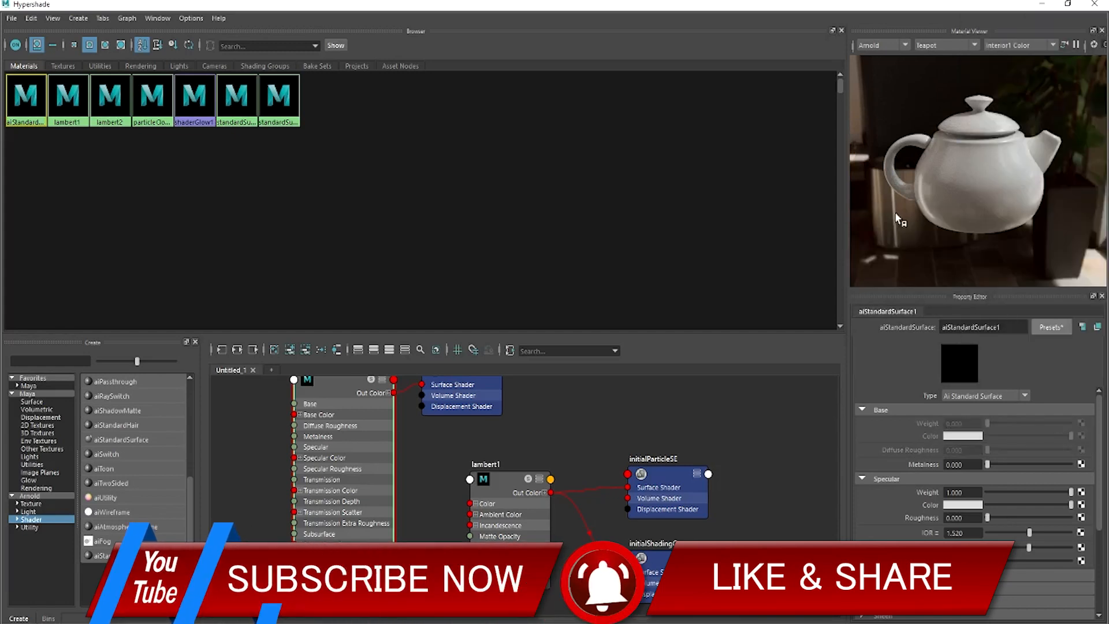